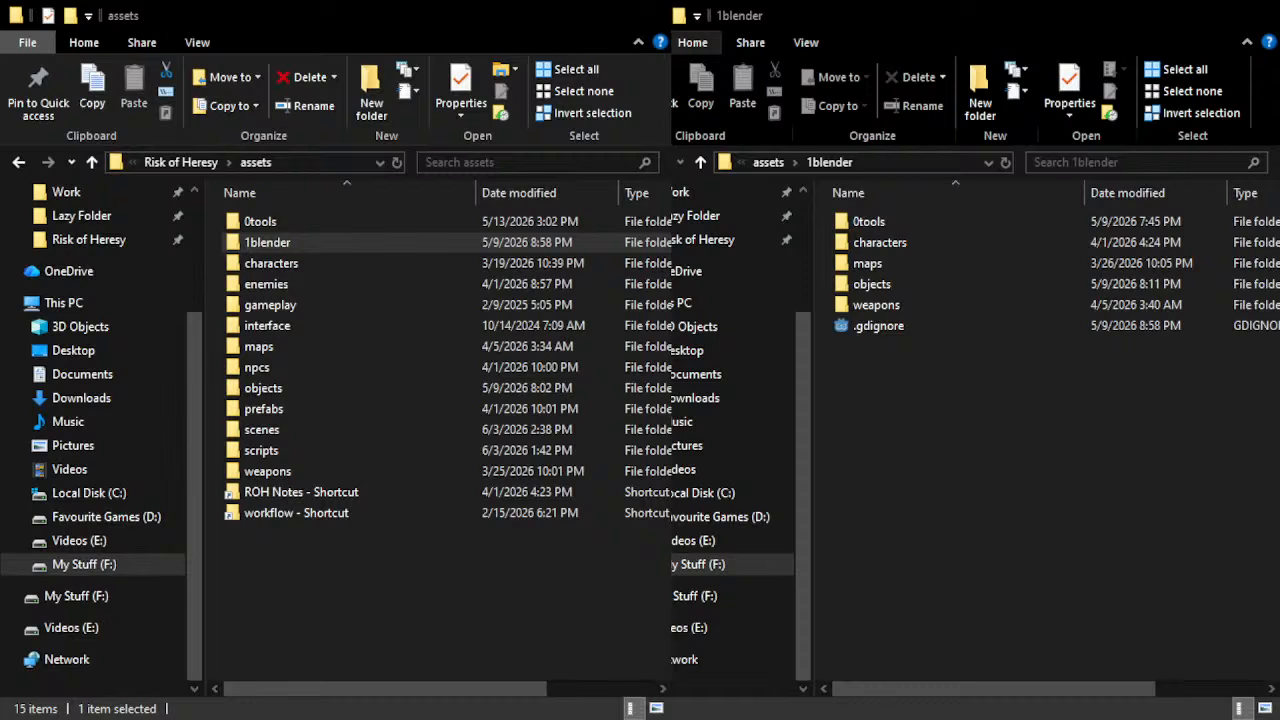
# Open objects/nature/all/plantplane/exports inside the 1blender folder and copy pp_asset.glb
pyautogui.click(1000, 450)
pyautogui.doubleClick(880, 286)
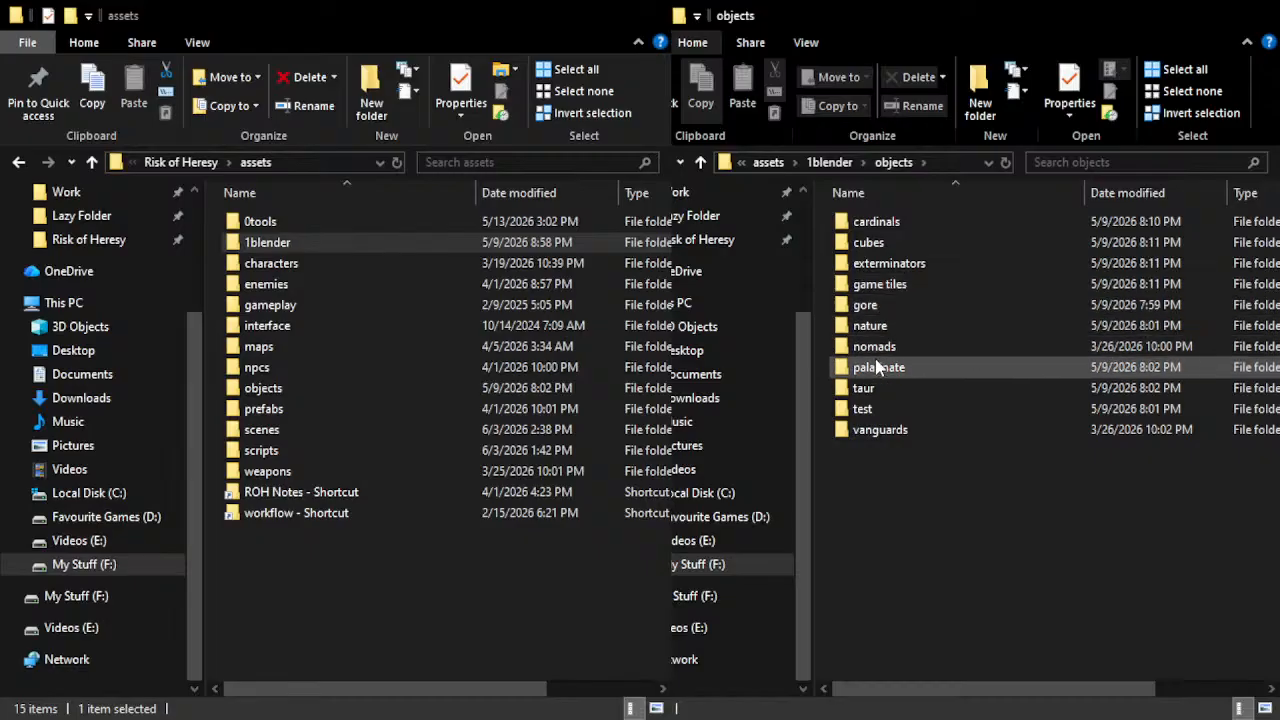
pyautogui.doubleClick(878, 328)
pyautogui.doubleClick(875, 222)
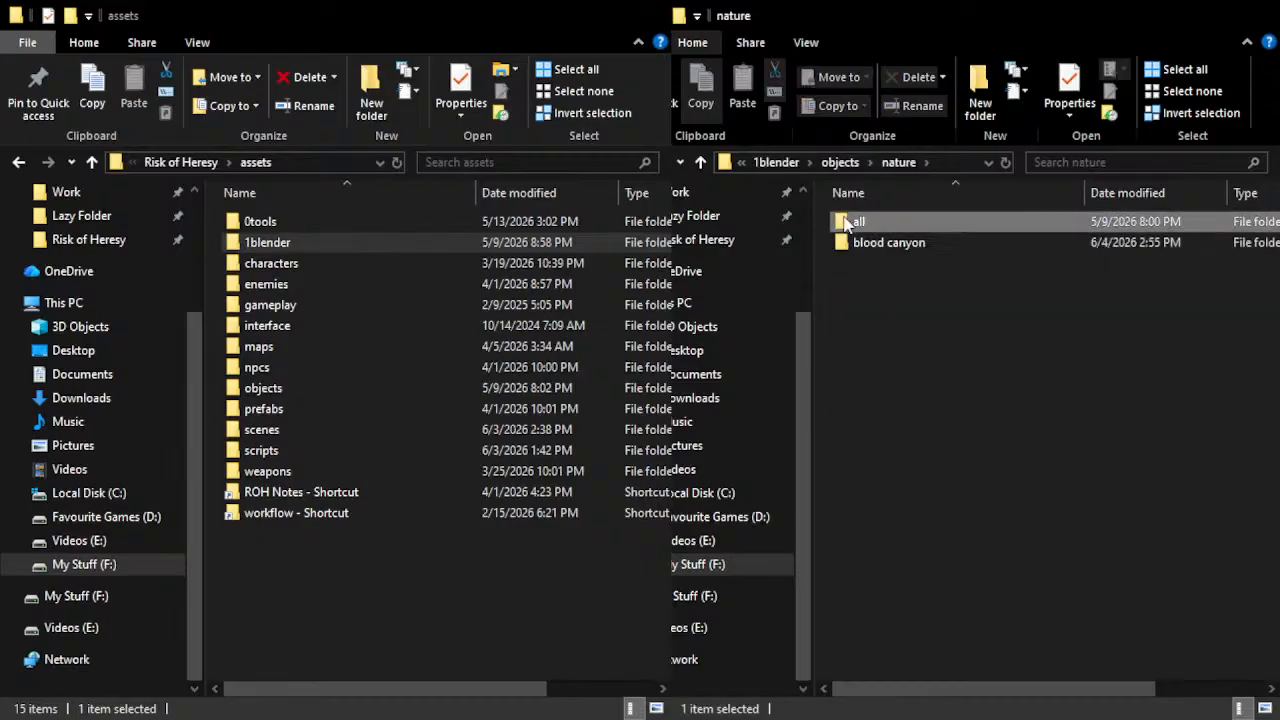
pyautogui.doubleClick(888, 223)
pyautogui.doubleClick(888, 223)
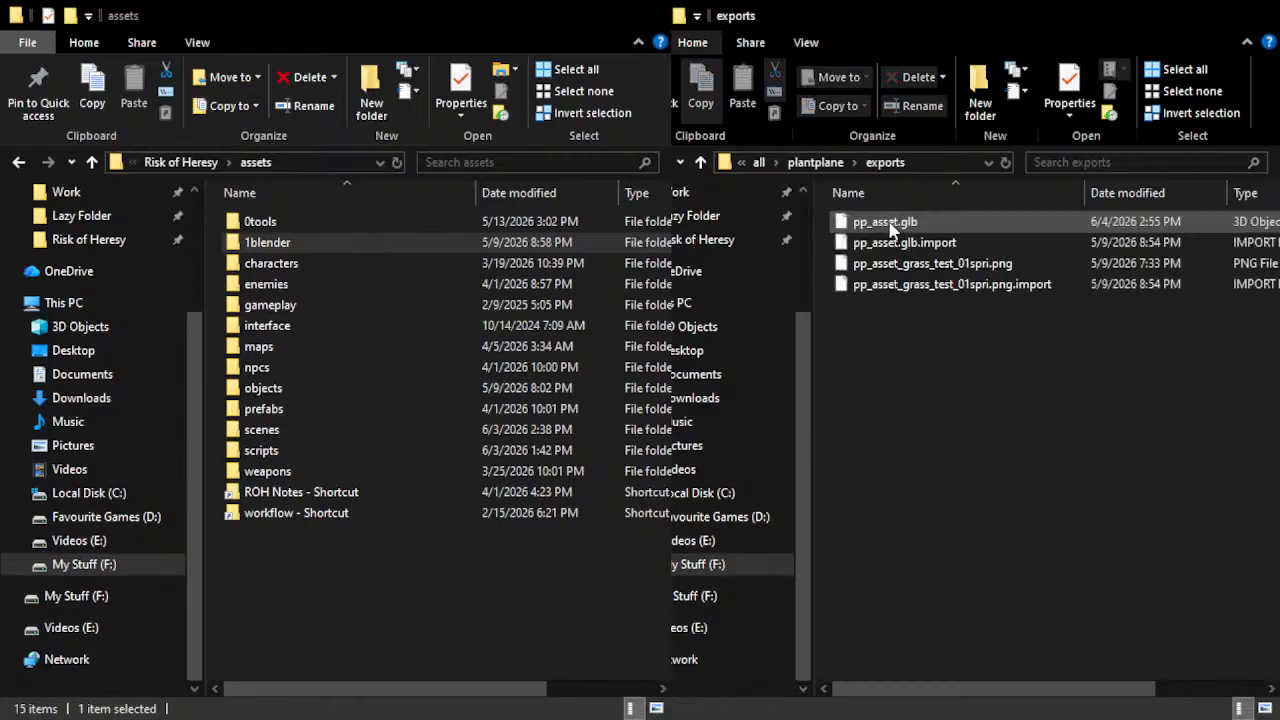
pyautogui.click(888, 223)
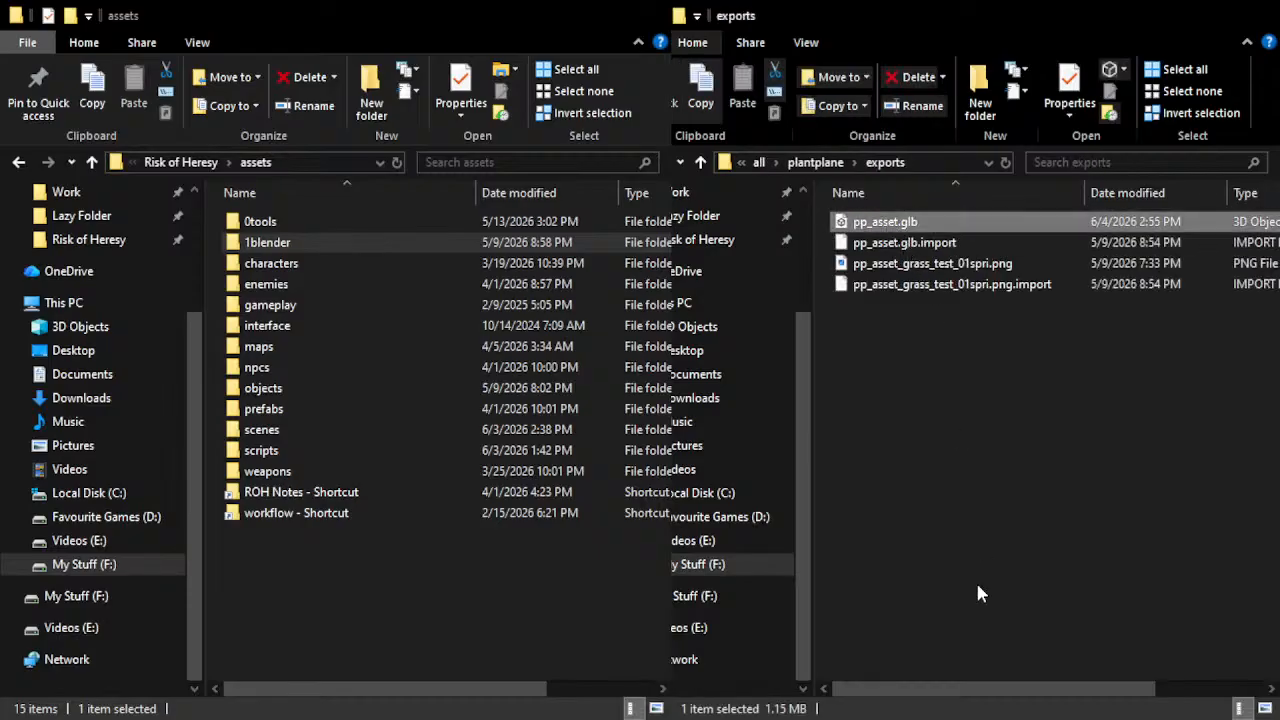
# Open assets/objects/nature/all/plant_plane/rig and paste the copied pp_asset.glb over the existing file
pyautogui.doubleClick(328, 390)
pyautogui.doubleClick(292, 326)
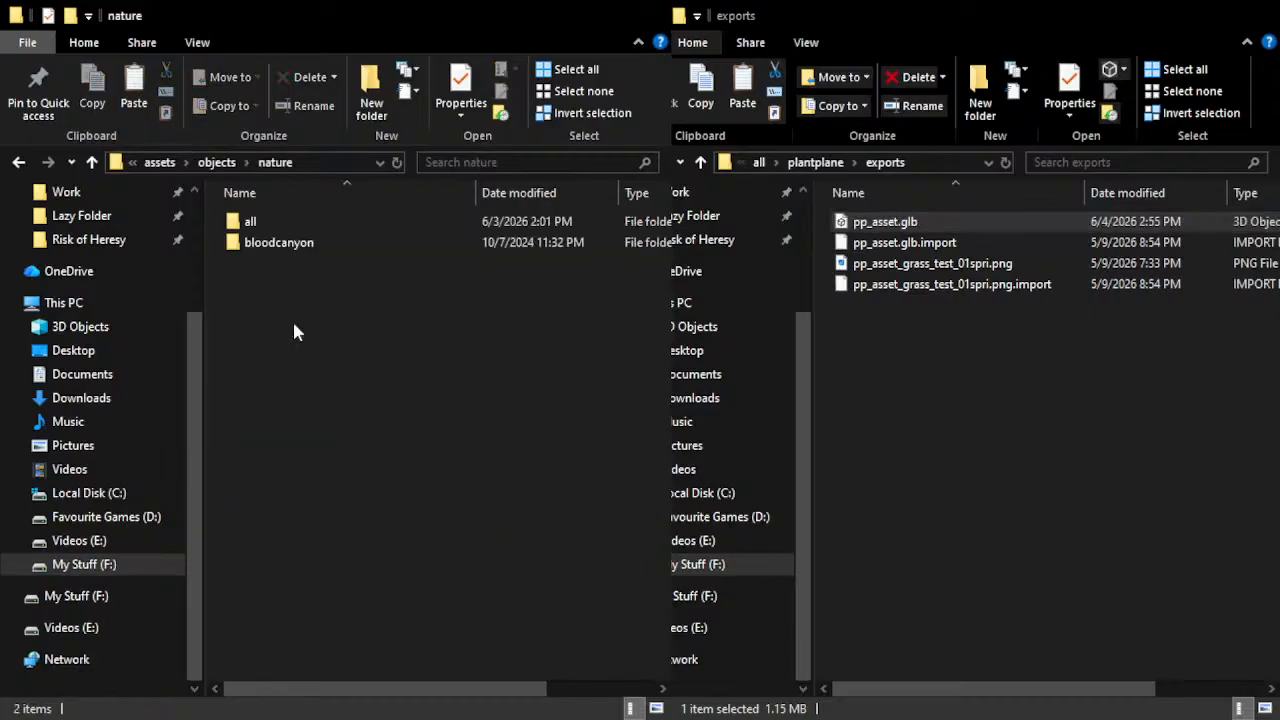
pyautogui.doubleClick(266, 221)
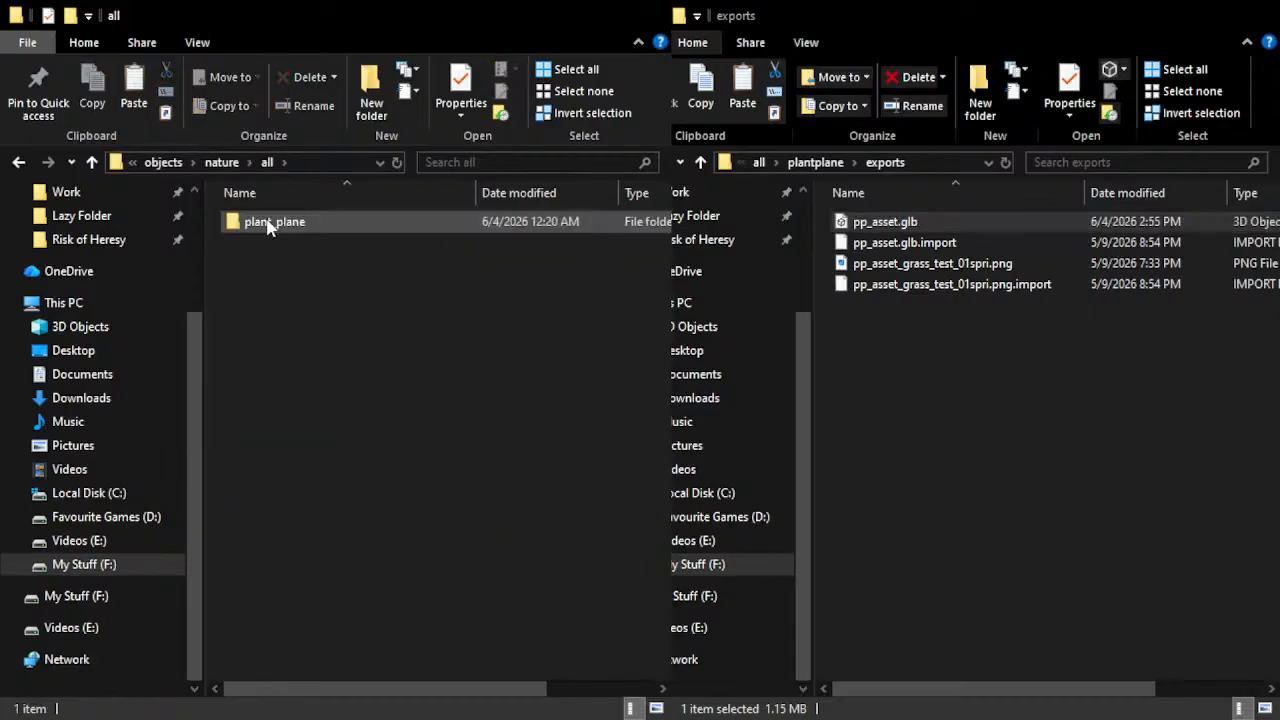
pyautogui.doubleClick(284, 225)
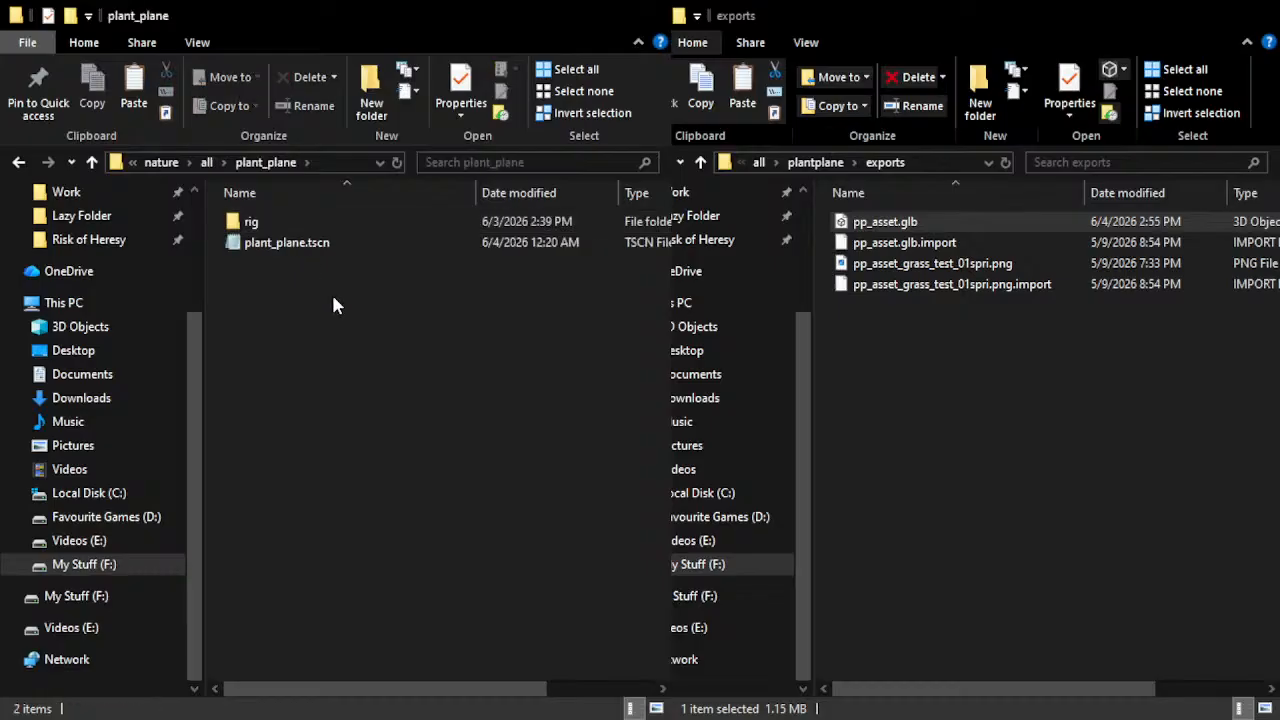
pyautogui.doubleClick(251, 223)
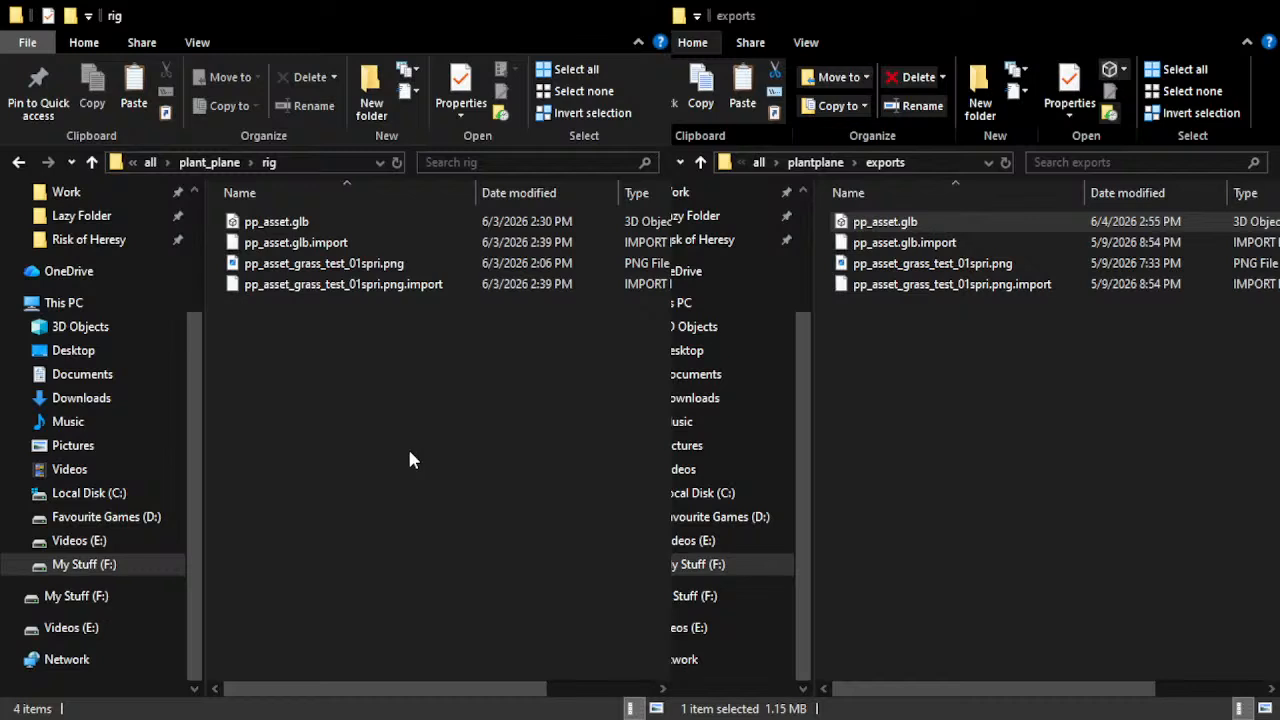
pyautogui.click(540, 229)
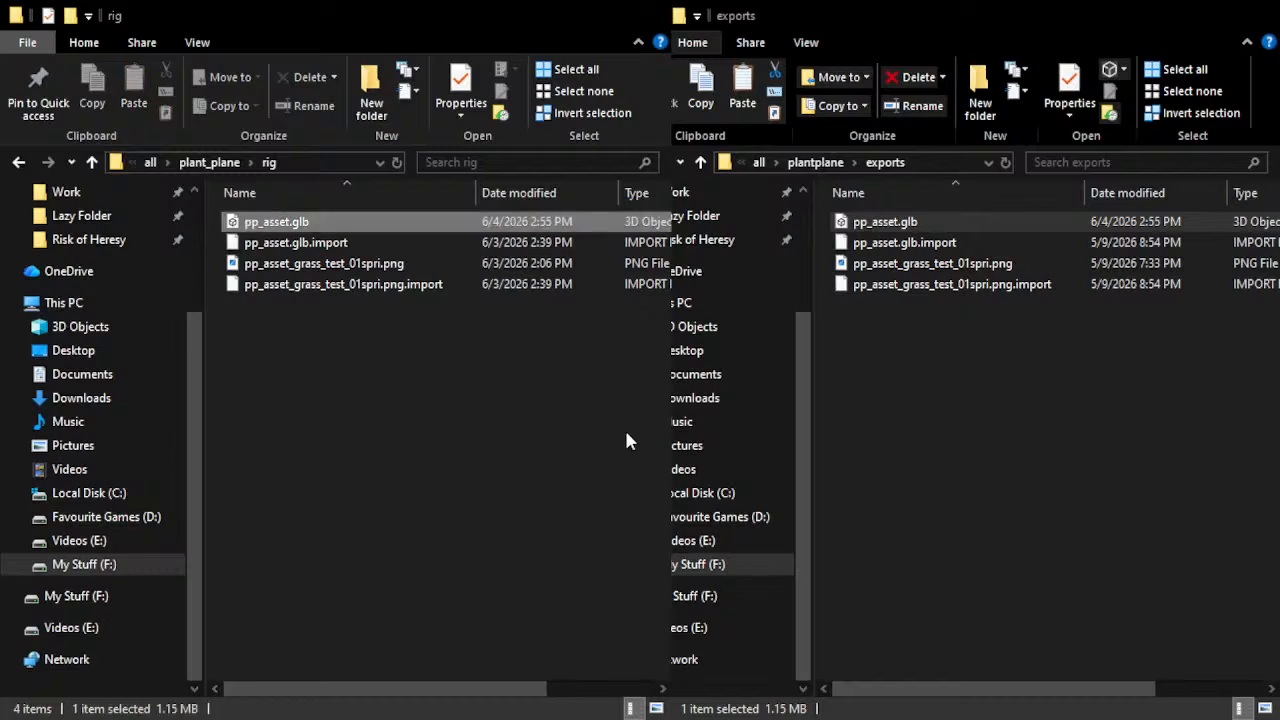
pyautogui.click(477, 426)
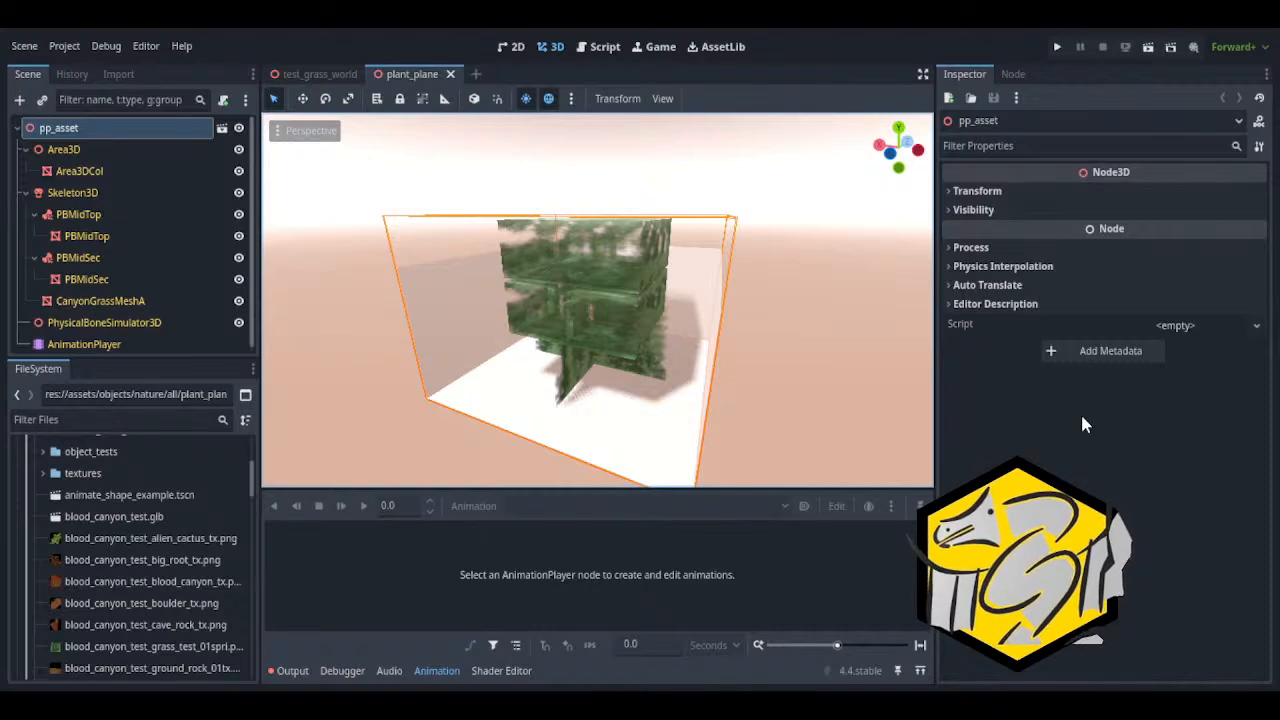
# Switch to Godot and examine the plant_plane grass model and its collision shapes from several angles and distances
pyautogui.moveTo(740, 320); pyautogui.dragTo(765, 330, button='right')
pyautogui.press('s')
pyautogui.press('w')
pyautogui.press('s')
pyautogui.press('w')
pyautogui.press('s')
pyautogui.moveTo(672, 386); pyautogui.dragTo(614, 388, button='right')
pyautogui.press('w')
pyautogui.press('s')
# Collapse the PBMidTop and PBMidSec branches and inspect both bone attachments, CanyonGrassMeshA and PhysicalBoneSimulator3D in the scene tree
pyautogui.click(35, 214)
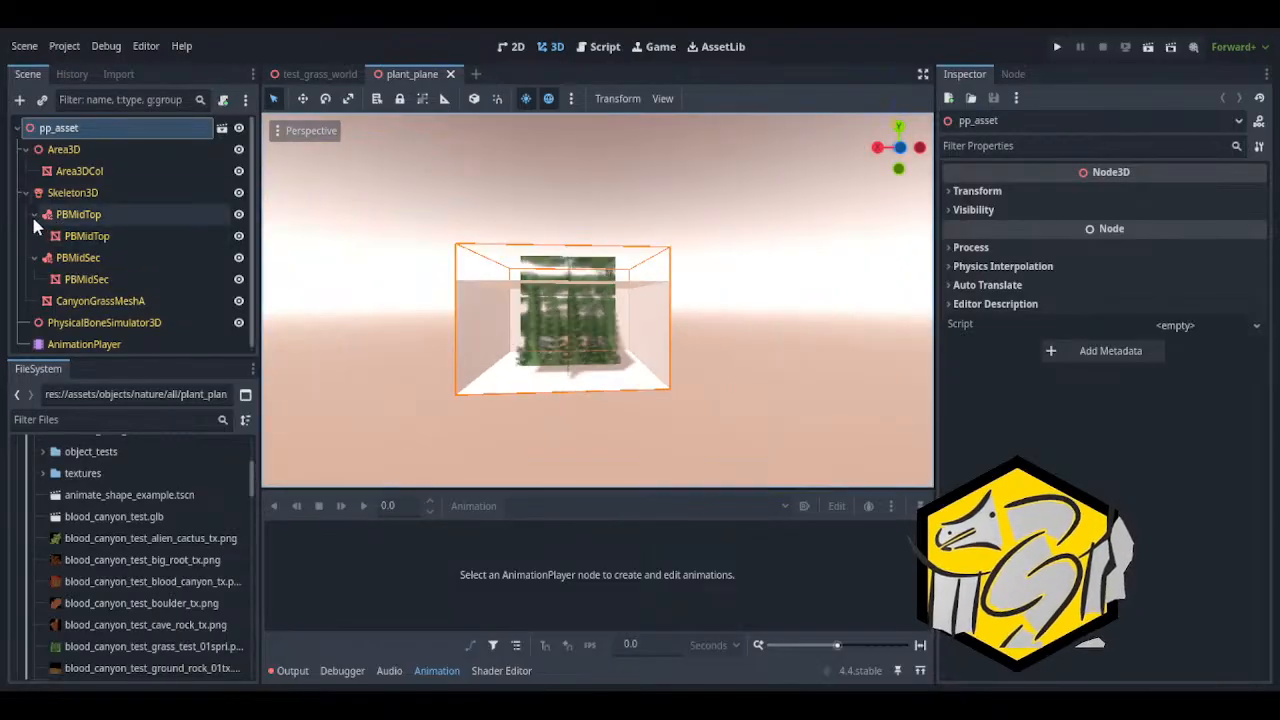
pyautogui.click(35, 236)
pyautogui.click(70, 214)
pyautogui.click(74, 236)
pyautogui.click(84, 214)
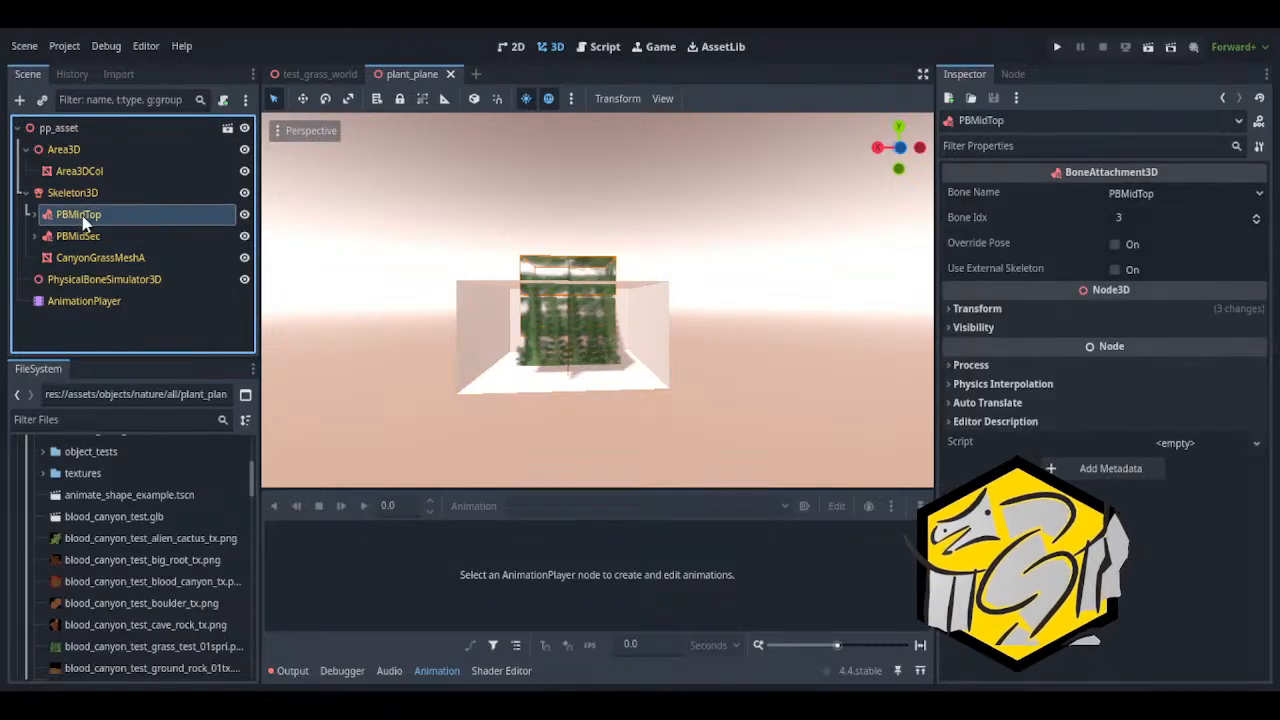
pyautogui.click(78, 214)
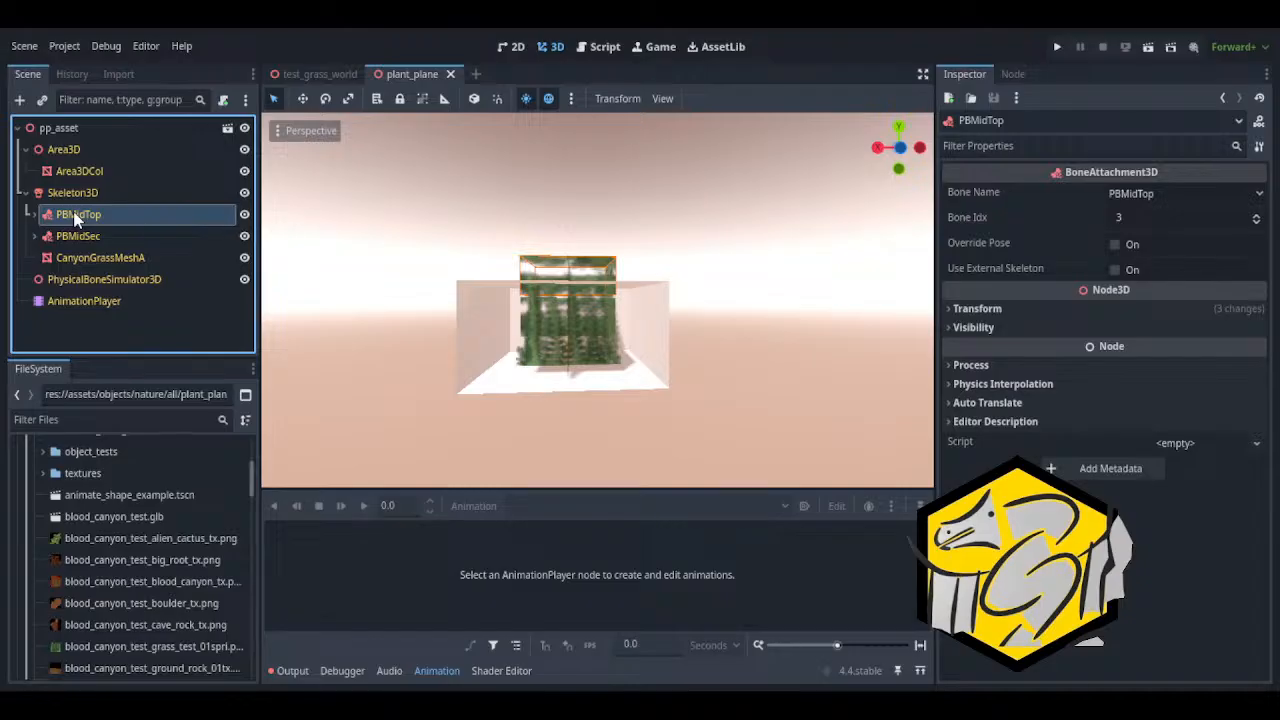
pyautogui.click(66, 235)
pyautogui.click(74, 213)
pyautogui.click(82, 235)
pyautogui.click(80, 213)
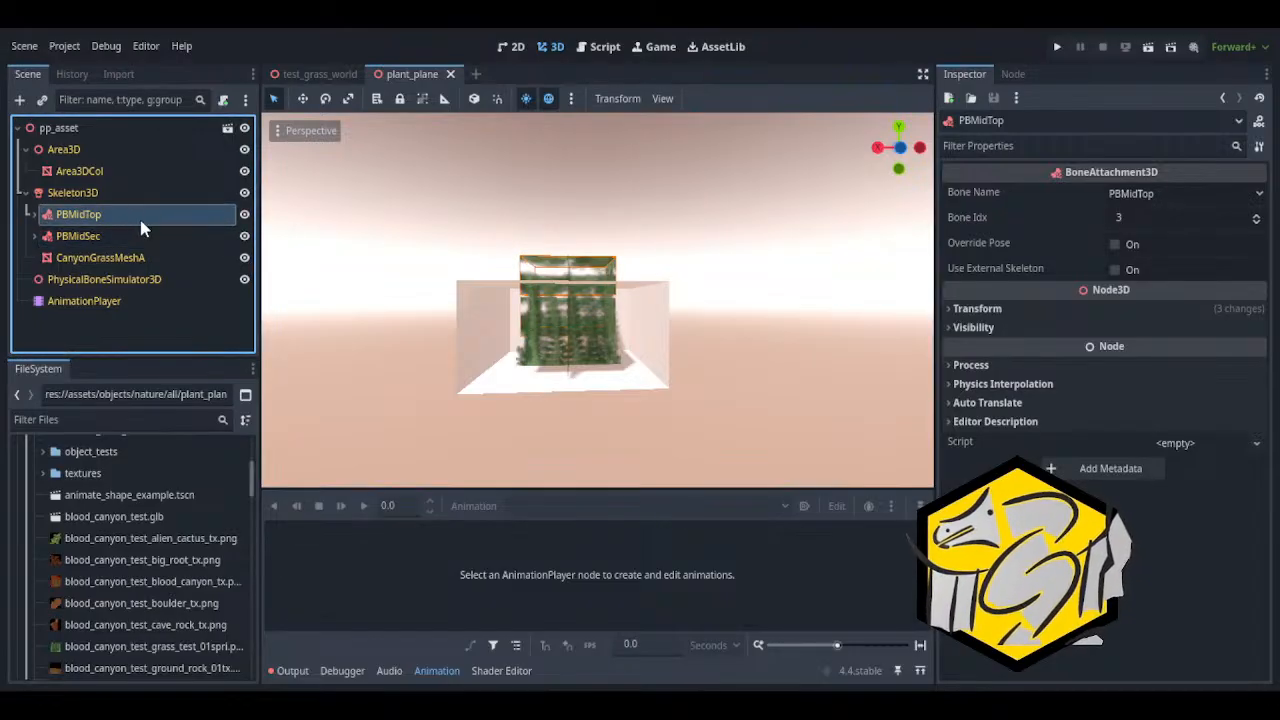
pyautogui.click(128, 238)
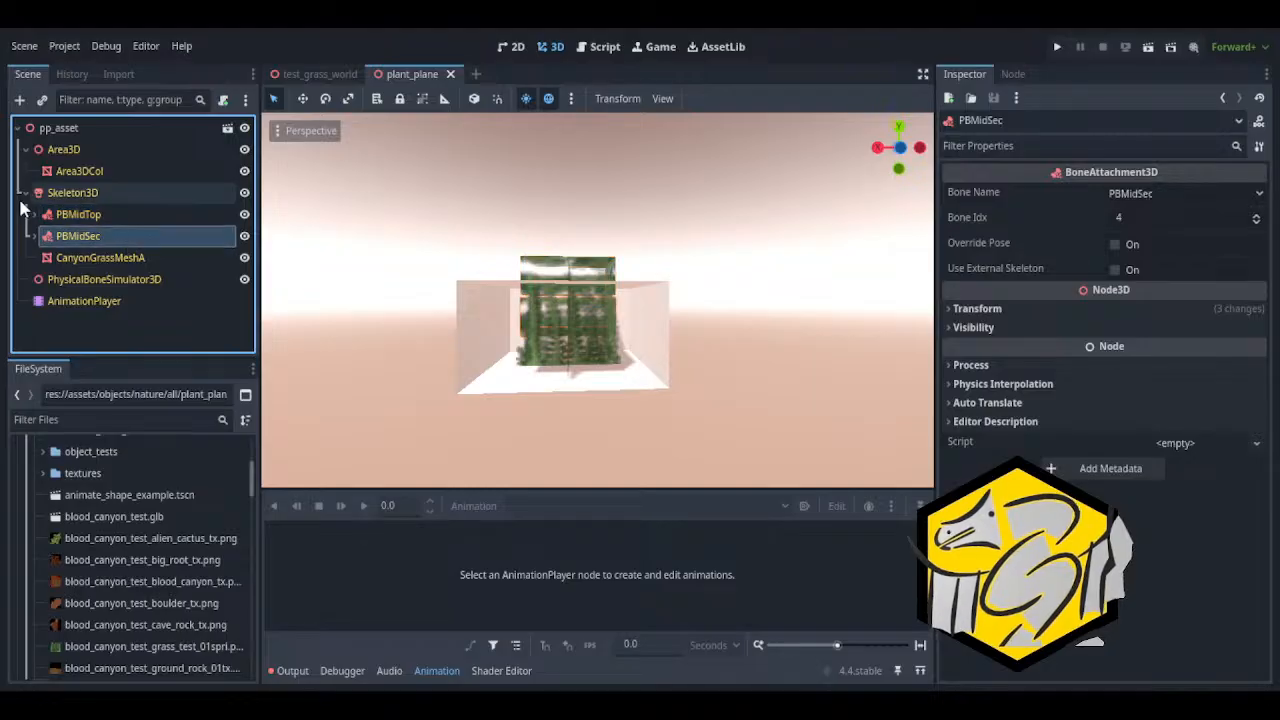
pyautogui.click(95, 257)
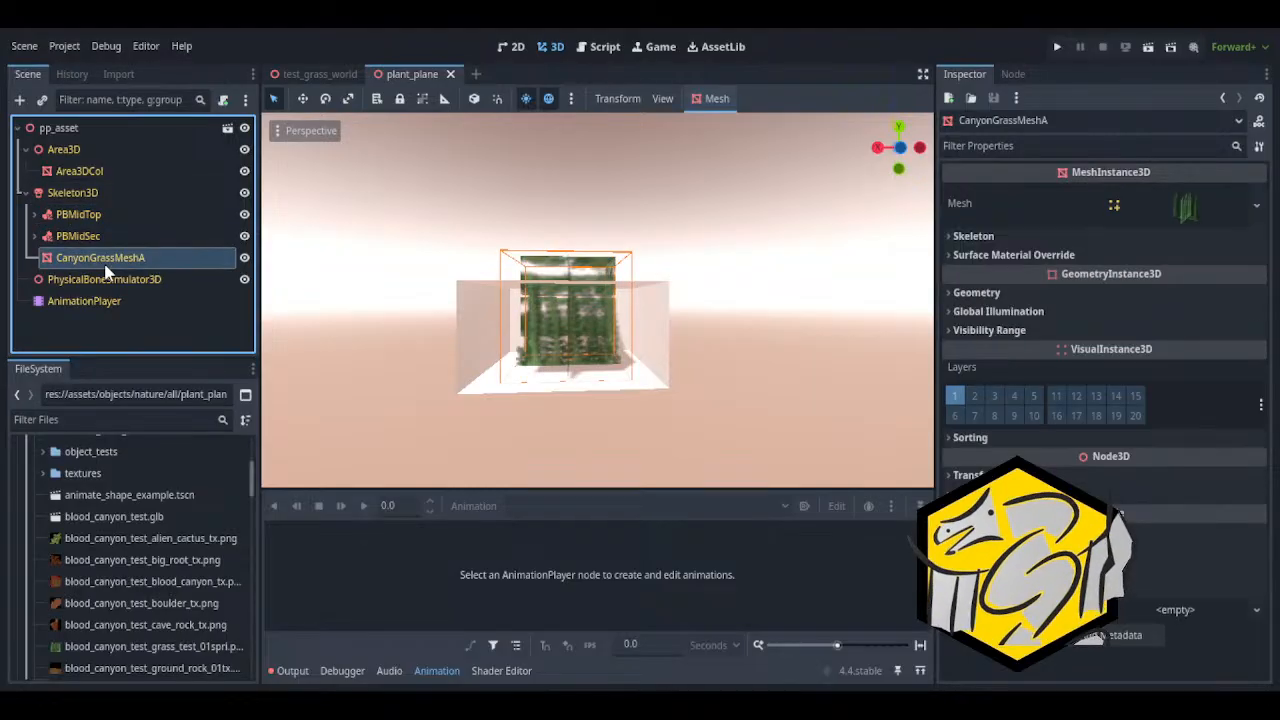
pyautogui.click(100, 281)
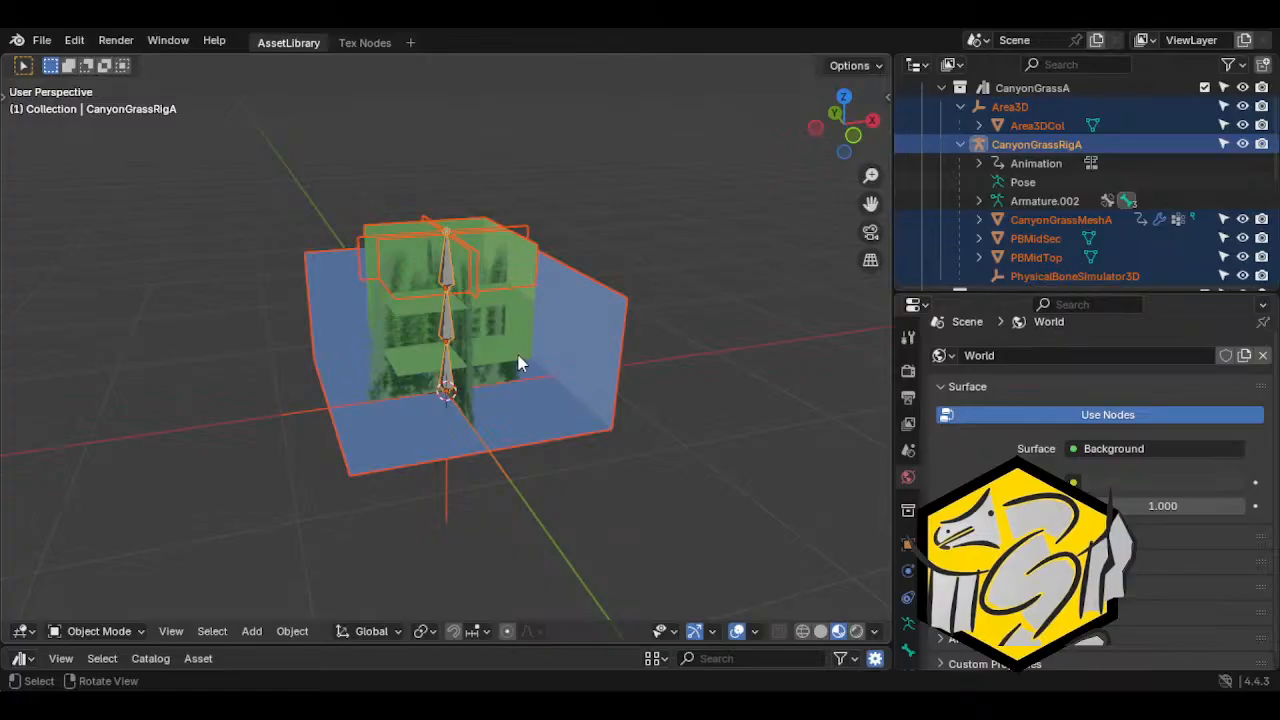
# Switch to Blender and clear the parent of the PBMidSec and PBMidTop collision meshes, keeping their transformation
pyautogui.click(518, 357)
pyautogui.click(524, 310)
pyautogui.moveTo(506, 280); pyautogui.dragTo(556, 307, button='middle')
pyautogui.click(560, 290)
pyautogui.click(549, 180)
pyautogui.click(577, 263)
pyautogui.click(577, 263)
pyautogui.keyDown('shift'); pyautogui.click(546, 154); pyautogui.keyUp('shift')
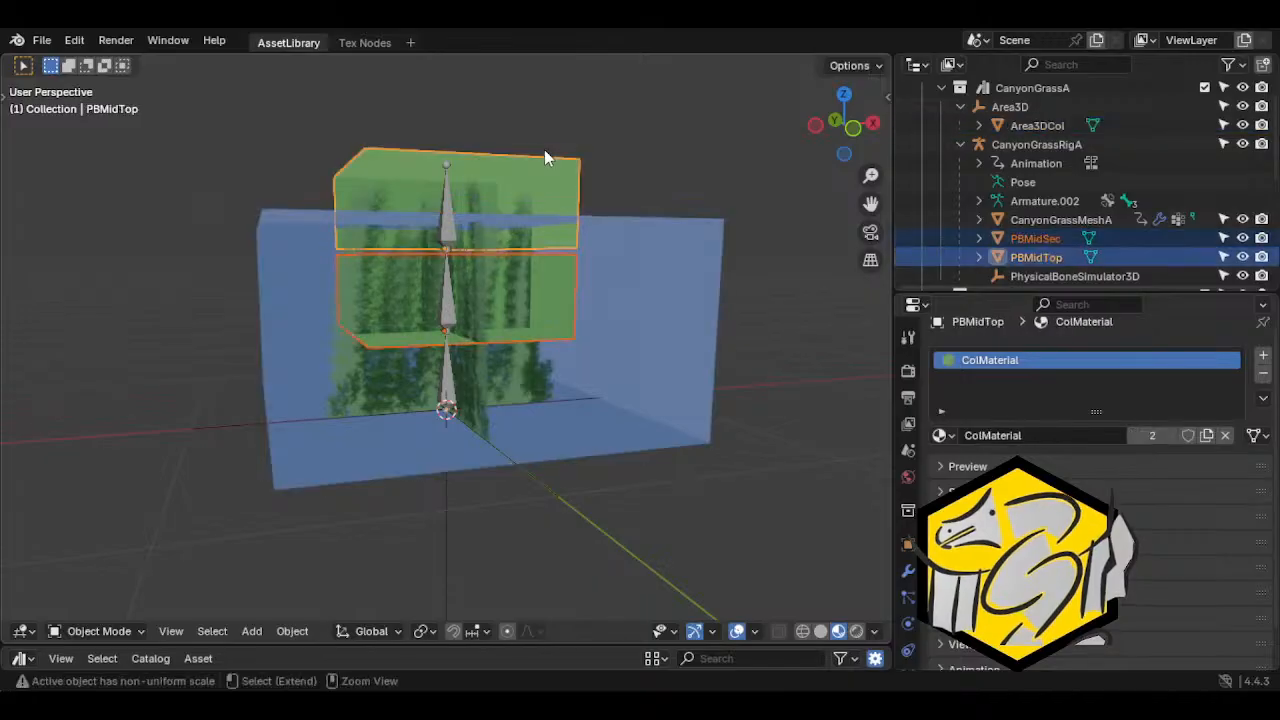
pyautogui.click(292, 631)
pyautogui.moveTo(400, 288)
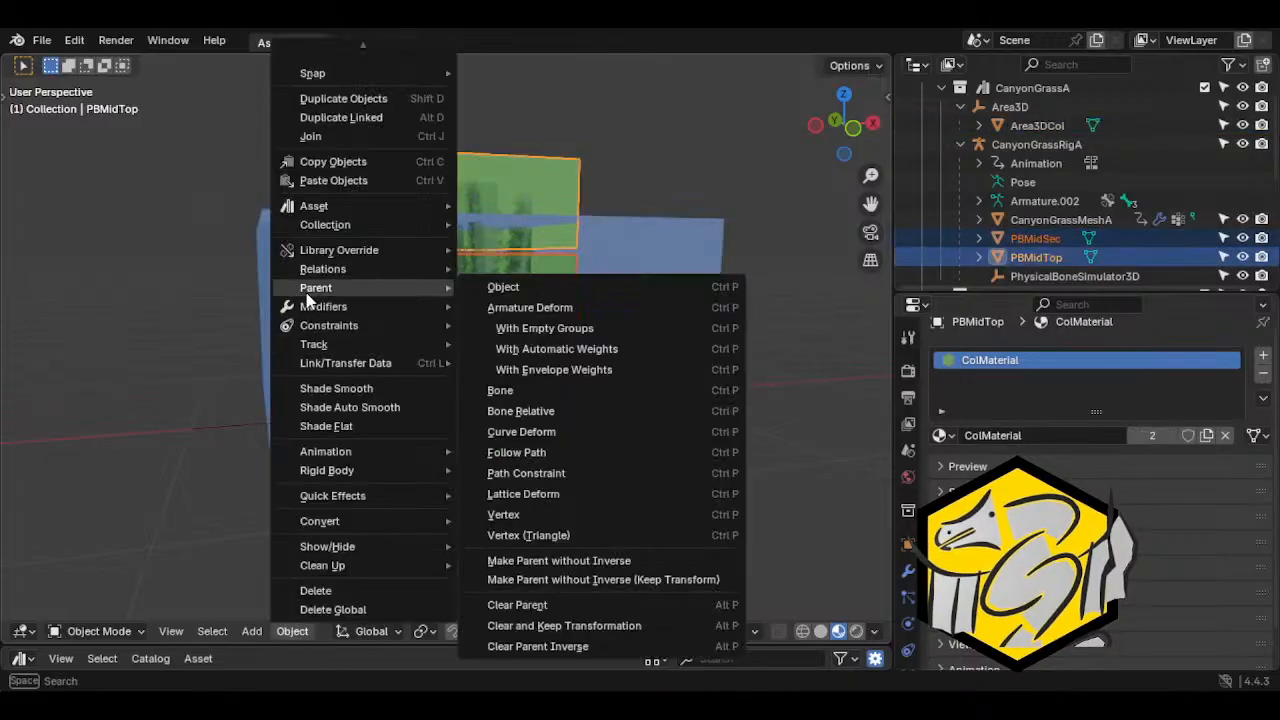
pyautogui.click(566, 626)
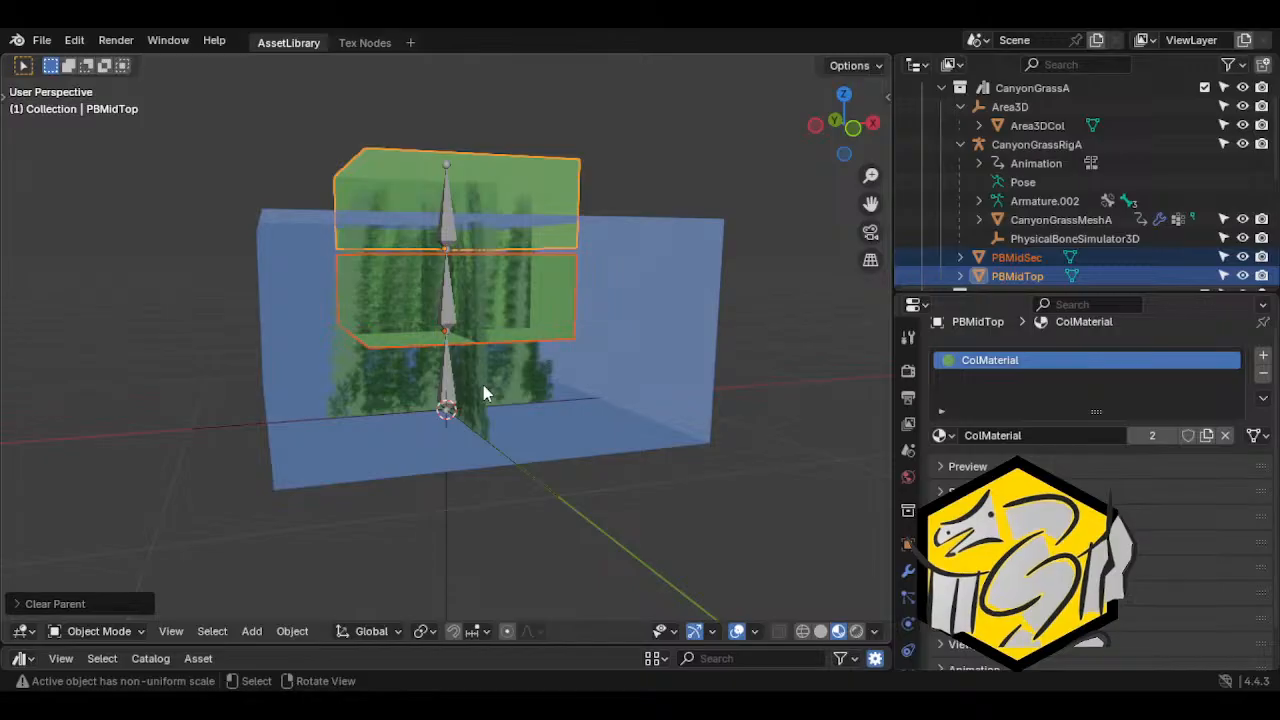
# Parent PBMidSec and PBMidTop to the PhysicalBoneSimulator3D empty with the Object option and check its children in the outliner
pyautogui.scroll(-2, 1000, 228)
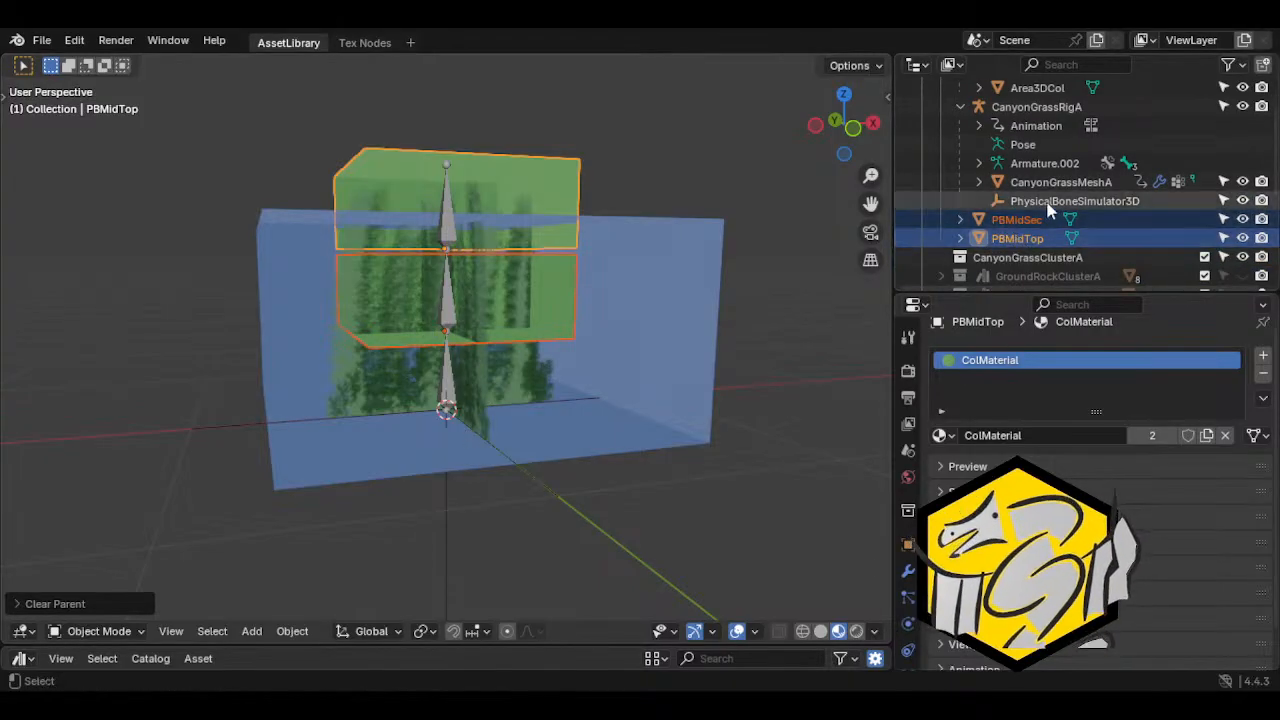
pyautogui.keyDown('ctrl'); pyautogui.click(1020, 201); pyautogui.keyUp('ctrl')
pyautogui.click(292, 631)
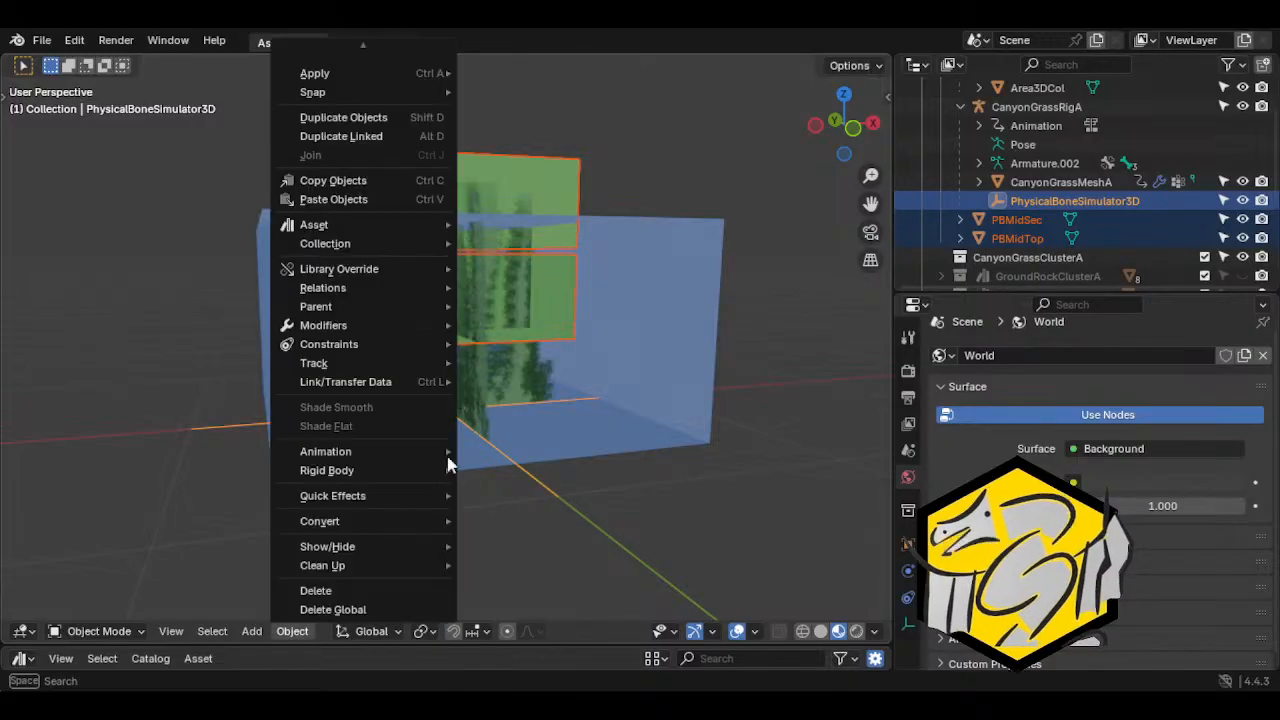
pyautogui.moveTo(392, 304)
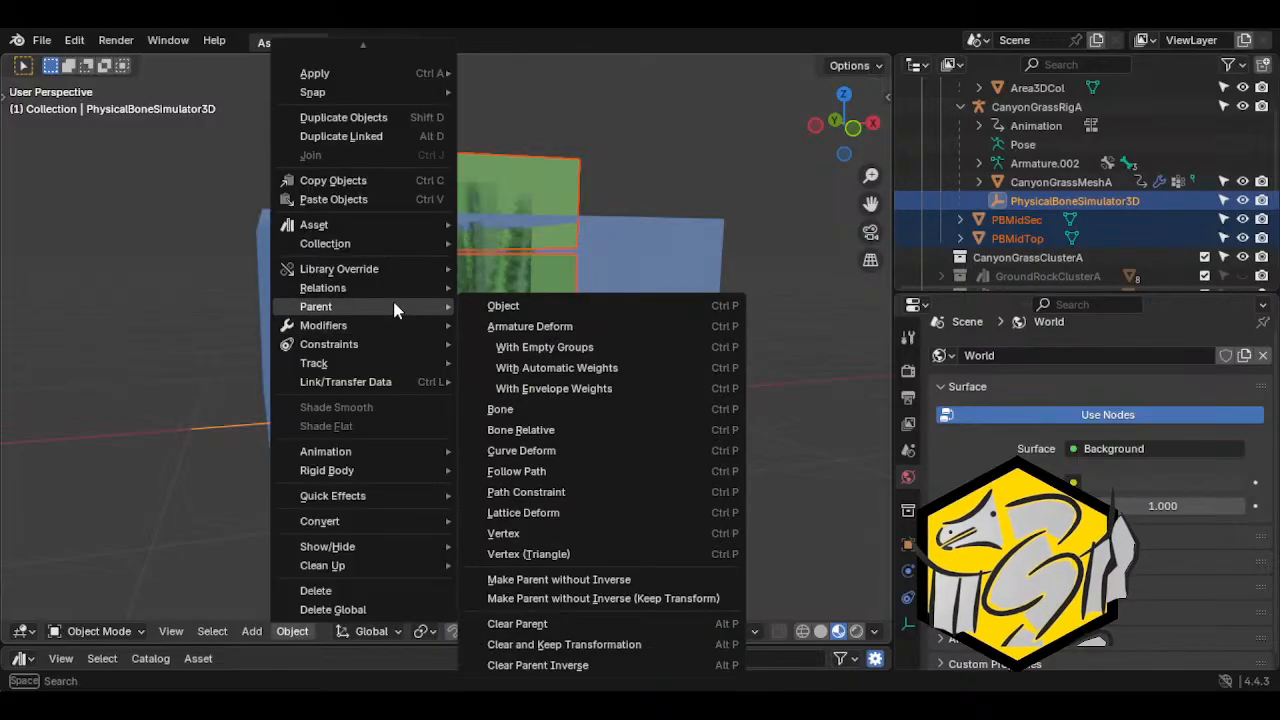
pyautogui.click(492, 306)
pyautogui.click(980, 240)
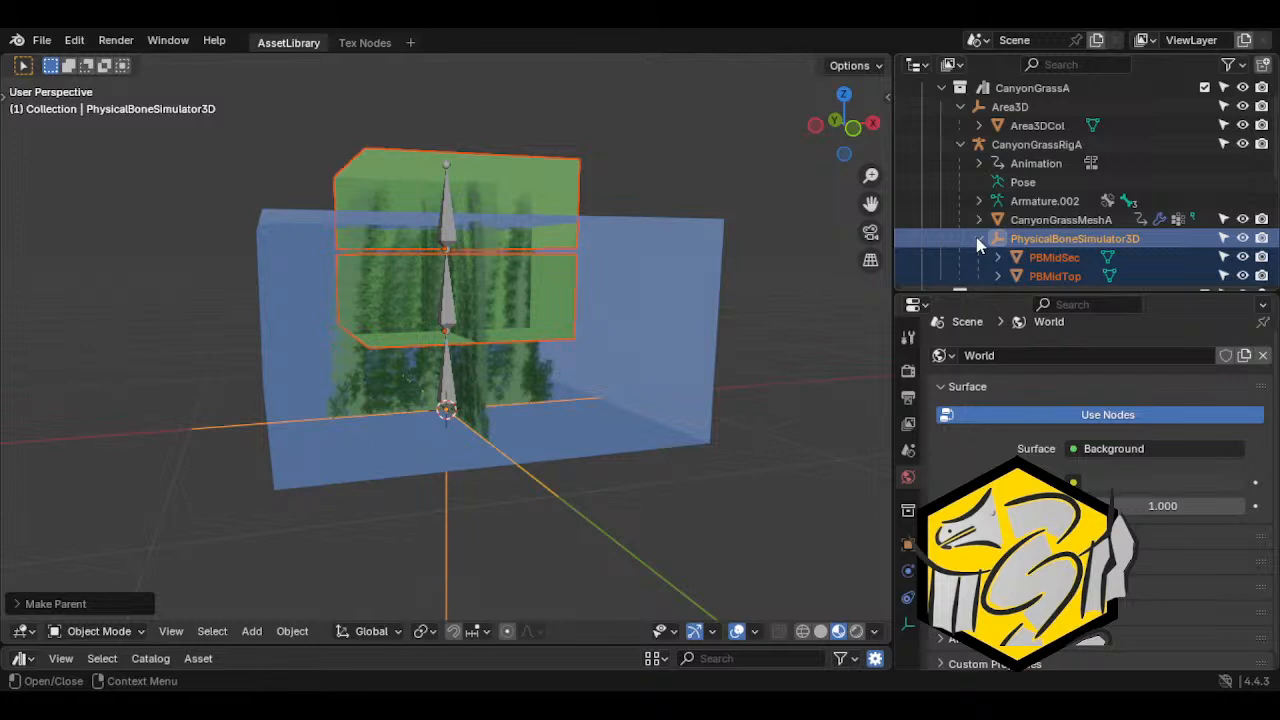
pyautogui.click(980, 240)
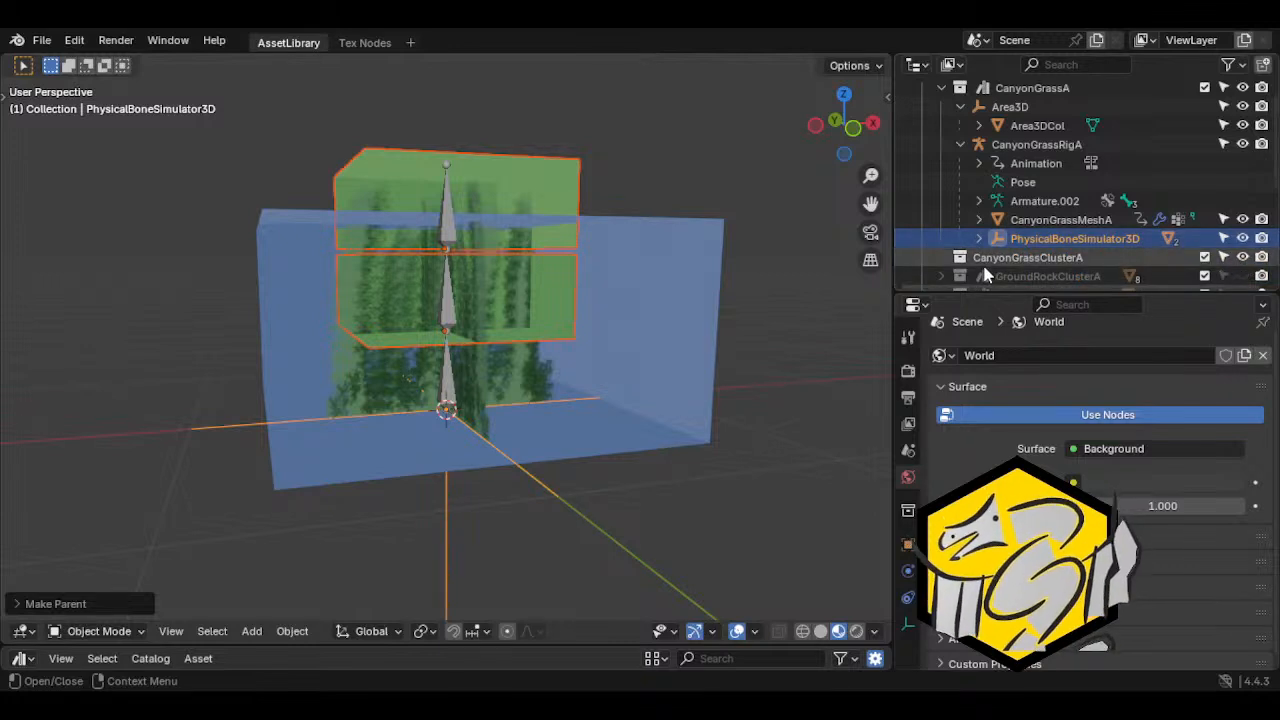
# Deselect the PBMidSec and PBMidTop meshes and save the Blender file
pyautogui.click(533, 484)
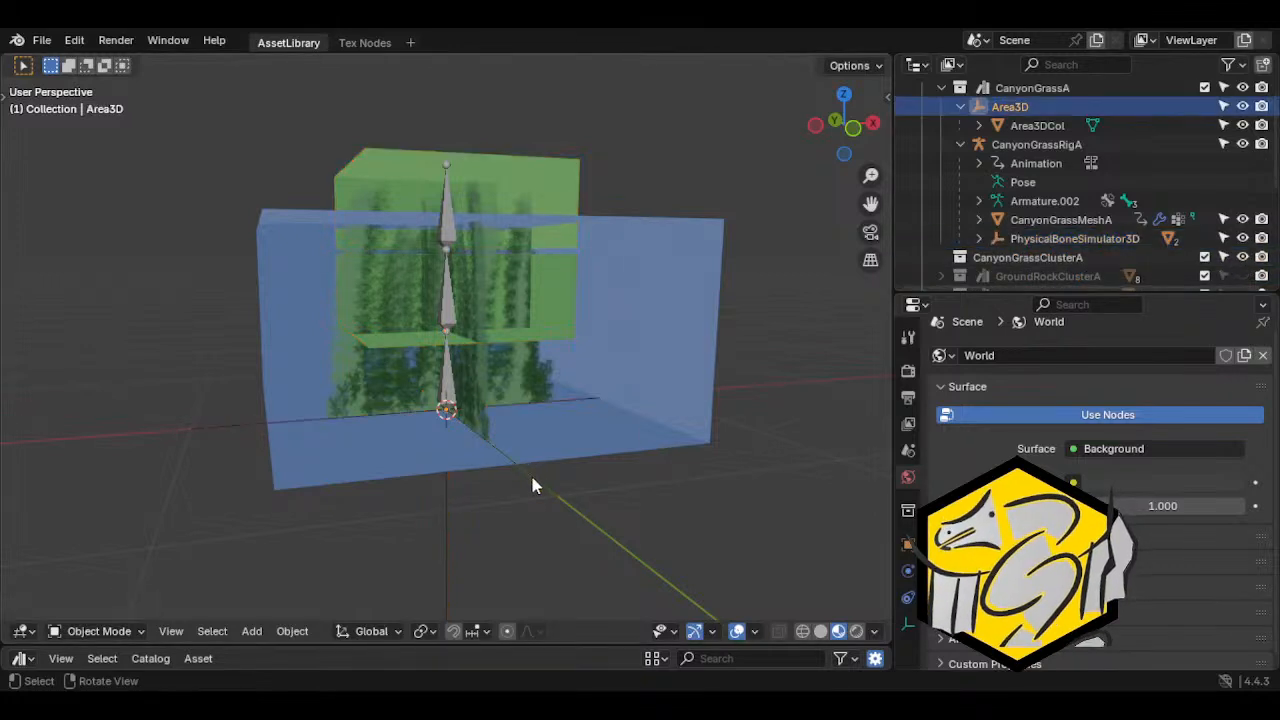
pyautogui.click(42, 40)
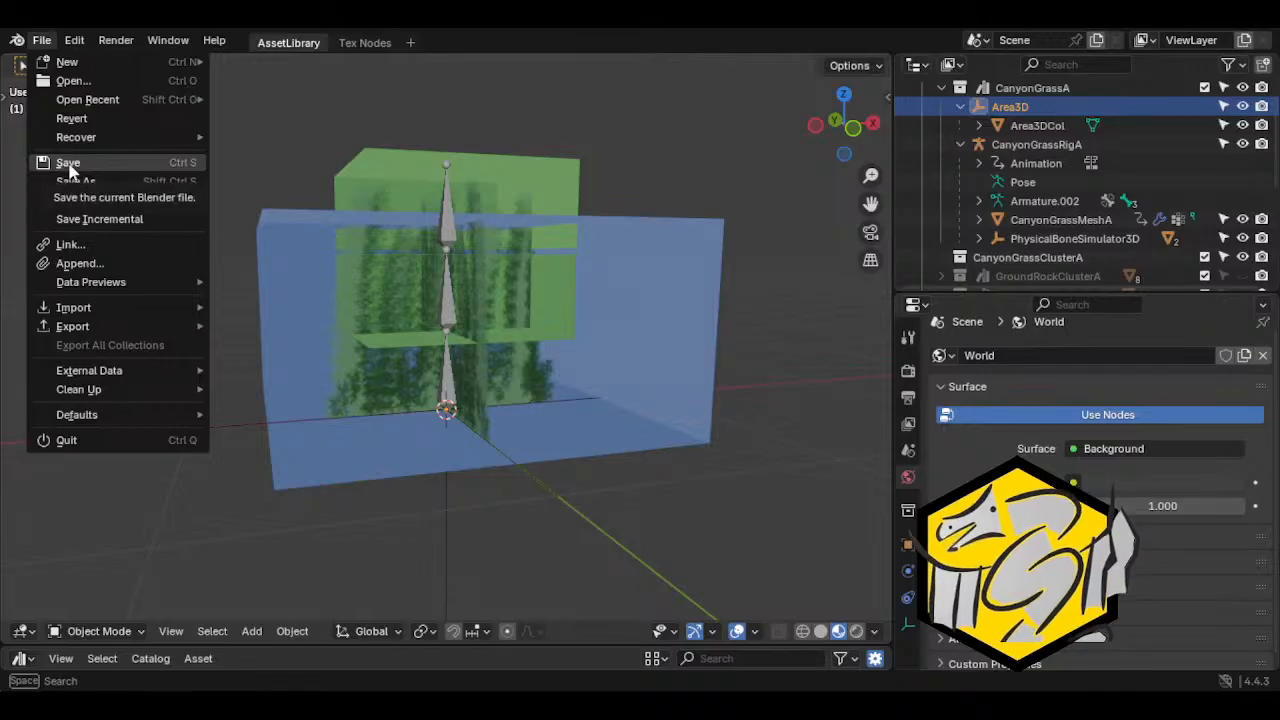
pyautogui.click(68, 165)
# Expand PhysicalBoneSimulator3D and examine the rig, Area3DCol, PBMidSec and PBMidTop individually from different angles
pyautogui.moveTo(591, 313); pyautogui.dragTo(571, 403, button='middle')
pyautogui.scroll(-2, 340, 230)
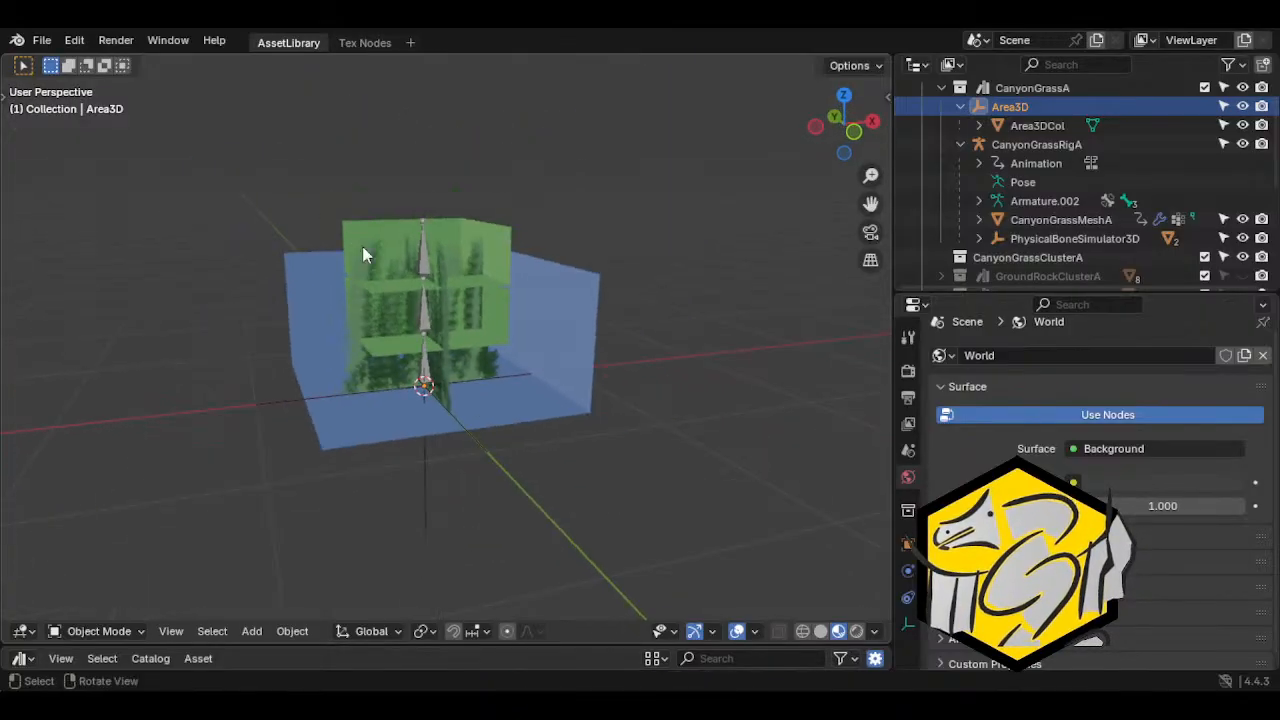
pyautogui.click(979, 238)
pyautogui.click(1012, 258)
pyautogui.moveTo(557, 349); pyautogui.dragTo(350, 333, button='middle')
pyautogui.scroll(1, 350, 333)
pyautogui.press('g')
pyautogui.press('Escape')
pyautogui.click(452, 284)
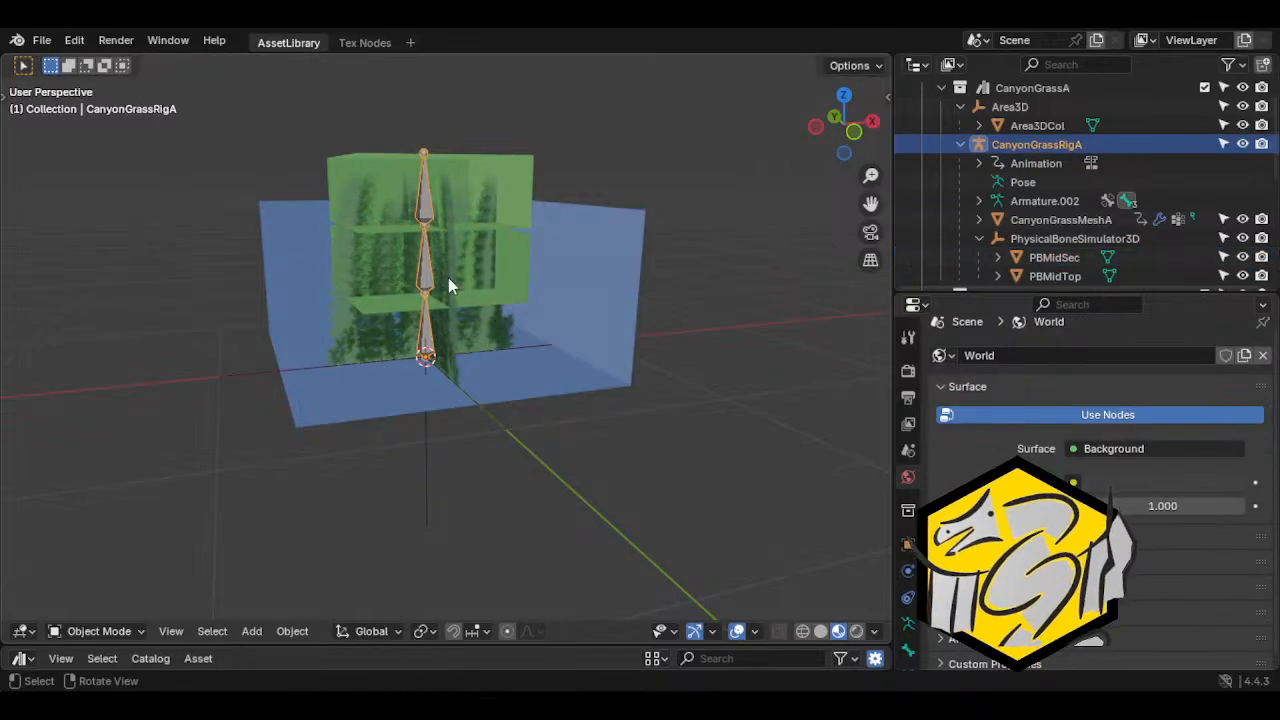
pyautogui.click(444, 287)
pyautogui.scroll(2, 443, 288)
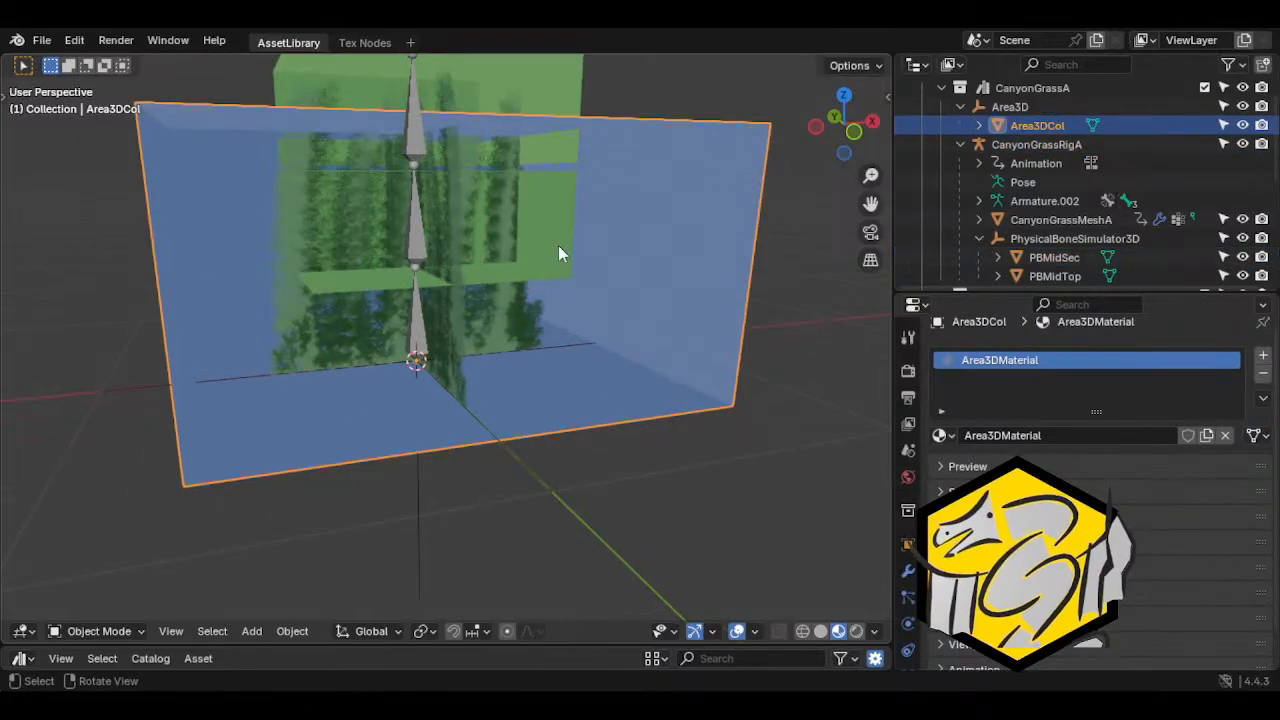
pyautogui.click(562, 242)
pyautogui.scroll(-2, 553, 295)
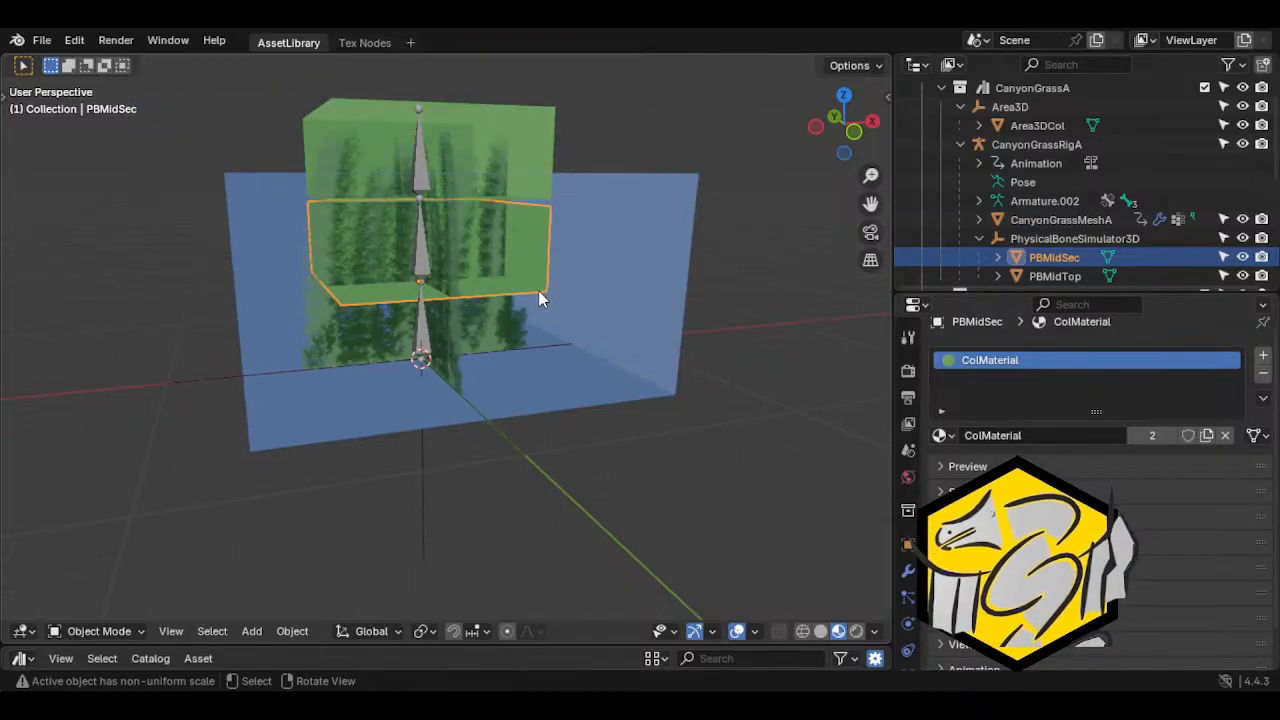
pyautogui.scroll(-2, 560, 312)
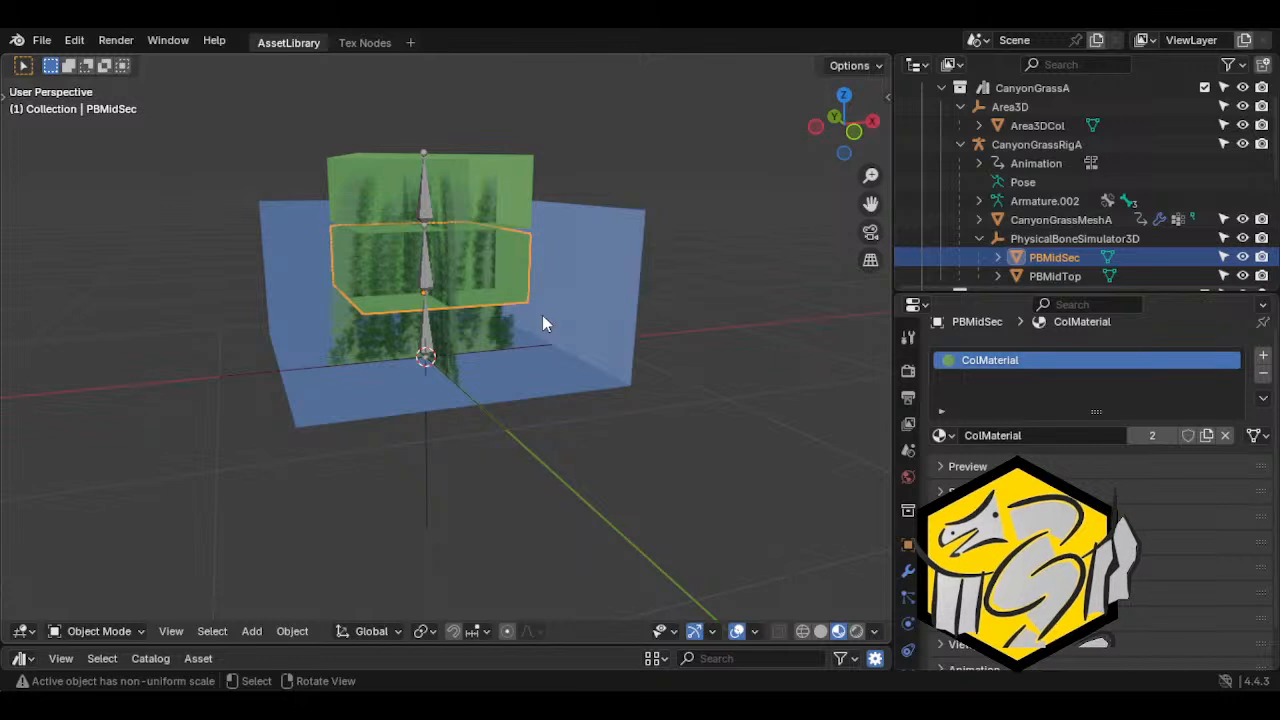
pyautogui.moveTo(561, 330); pyautogui.dragTo(505, 340, button='middle')
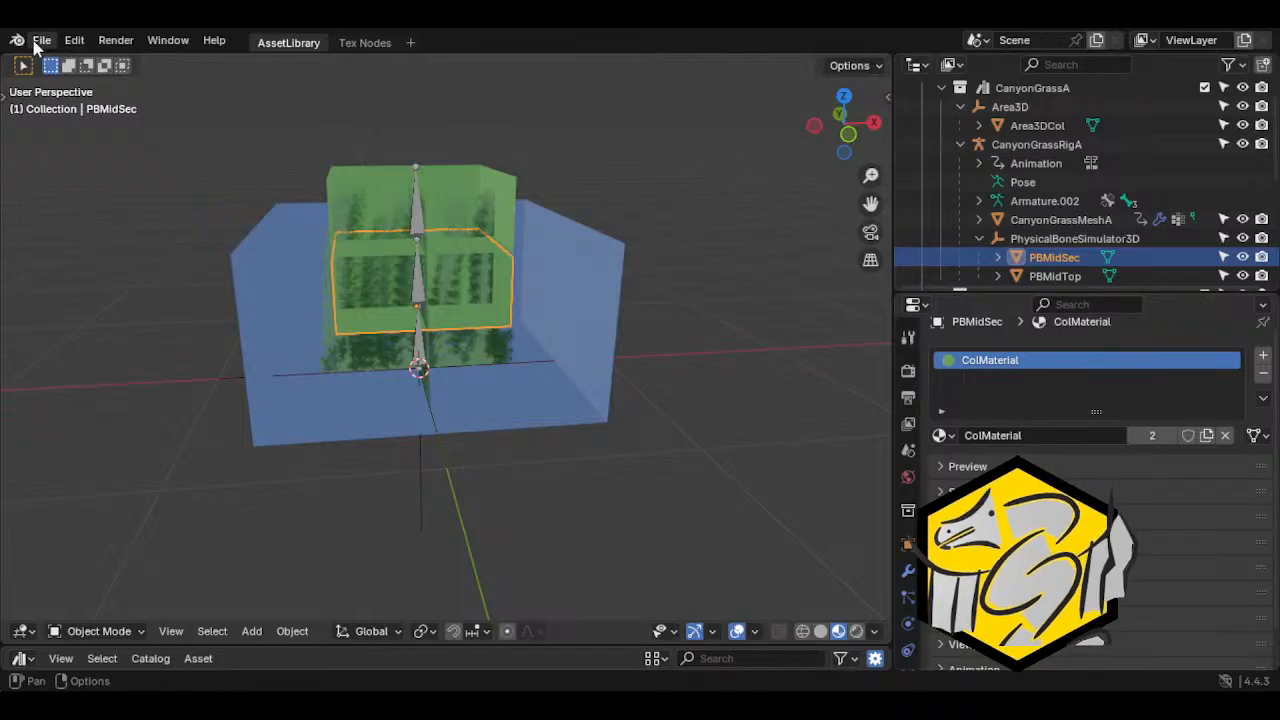
pyautogui.click(401, 218)
pyautogui.moveTo(437, 306); pyautogui.dragTo(440, 232, button='middle')
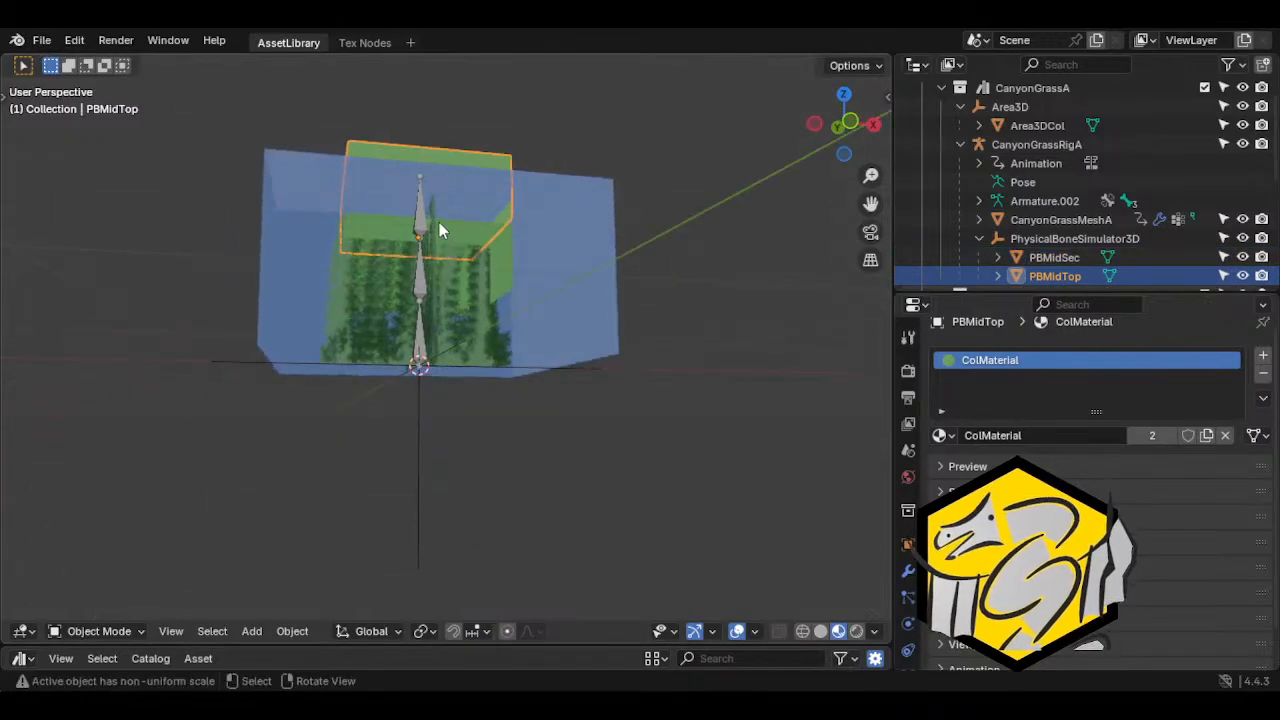
# Save BloodCanyonAssetLibrary.blend again and return to an angled view from above the grass rig
pyautogui.click(41, 40)
pyautogui.click(86, 164)
pyautogui.moveTo(826, 243)
pyautogui.mouseDown(button='middle')
pyautogui.moveTo(521, 308)
pyautogui.moveTo(526, 337)
pyautogui.mouseUp(button='middle')
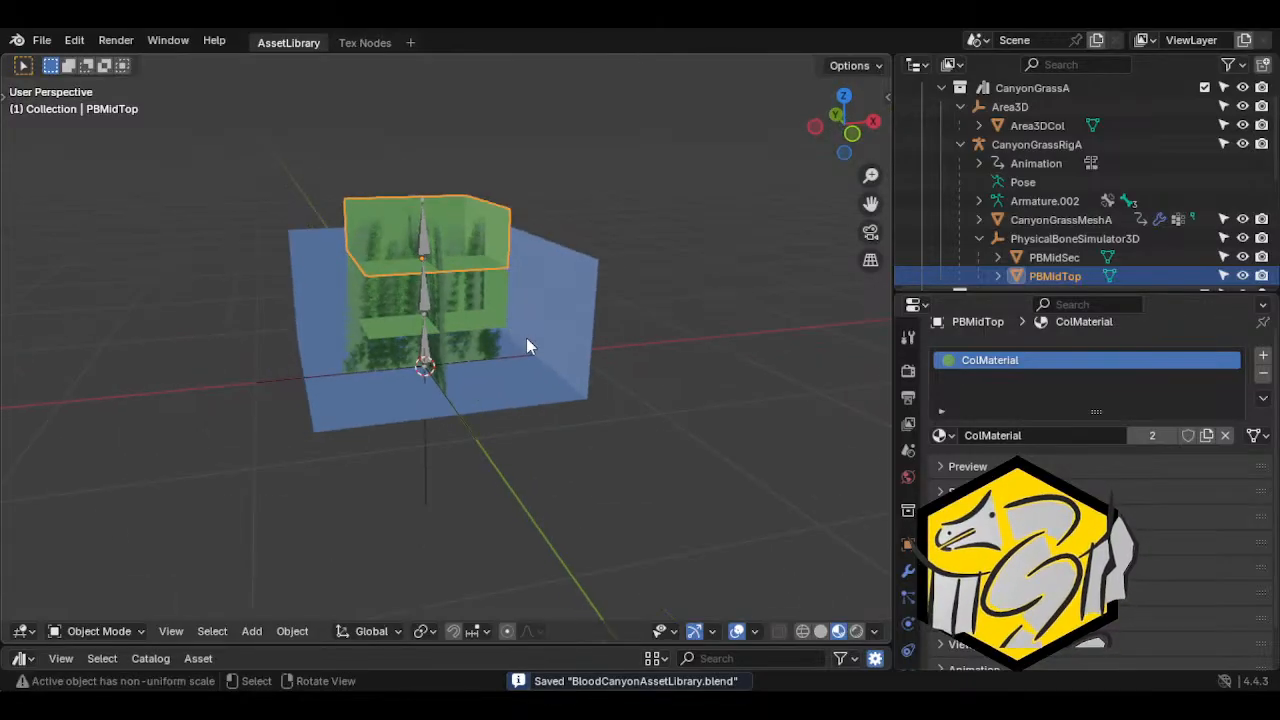
# Circle-select all objects of the grass asset, including the rig, grass mesh and collision meshes, and save the Blender file
pyautogui.press('c')
pyautogui.moveTo(522, 335); pyautogui.dragTo(455, 303)
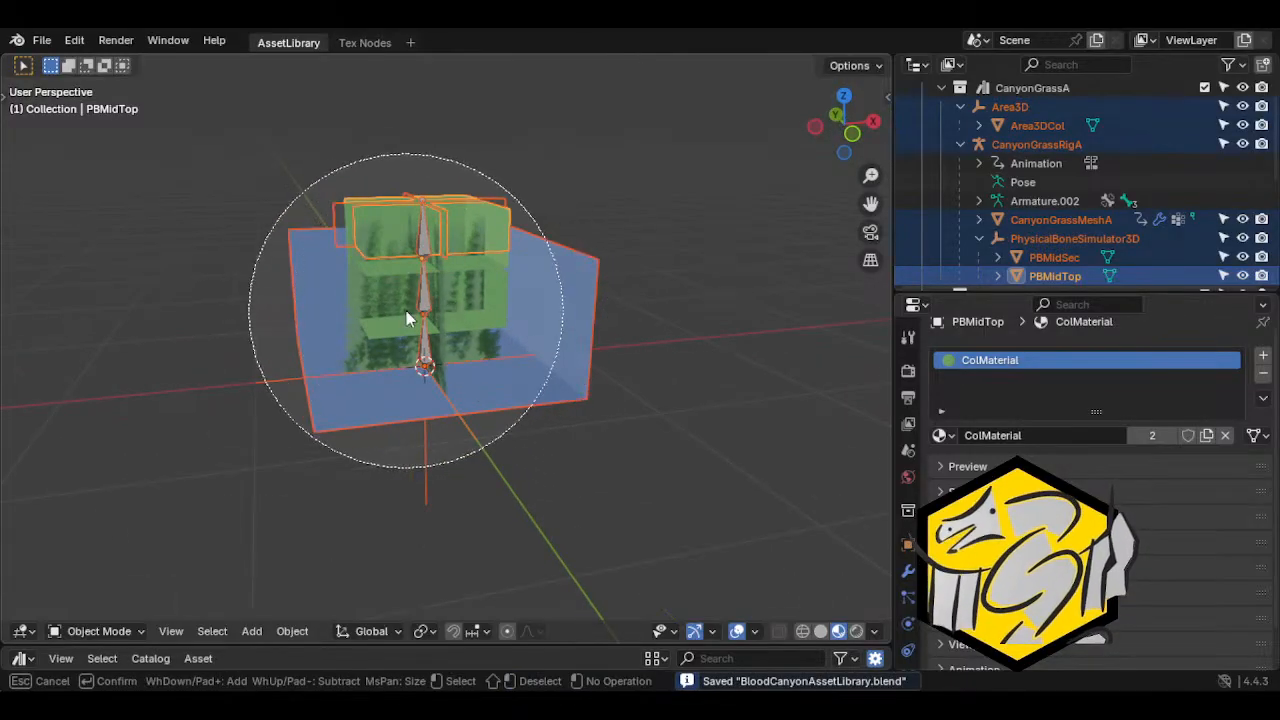
pyautogui.press('Escape')
pyautogui.moveTo(410, 328)
pyautogui.mouseDown(button='middle')
pyautogui.moveTo(454, 379)
pyautogui.moveTo(569, 255)
pyautogui.moveTo(434, 371)
pyautogui.mouseUp(button='middle')
pyautogui.click(48, 42)
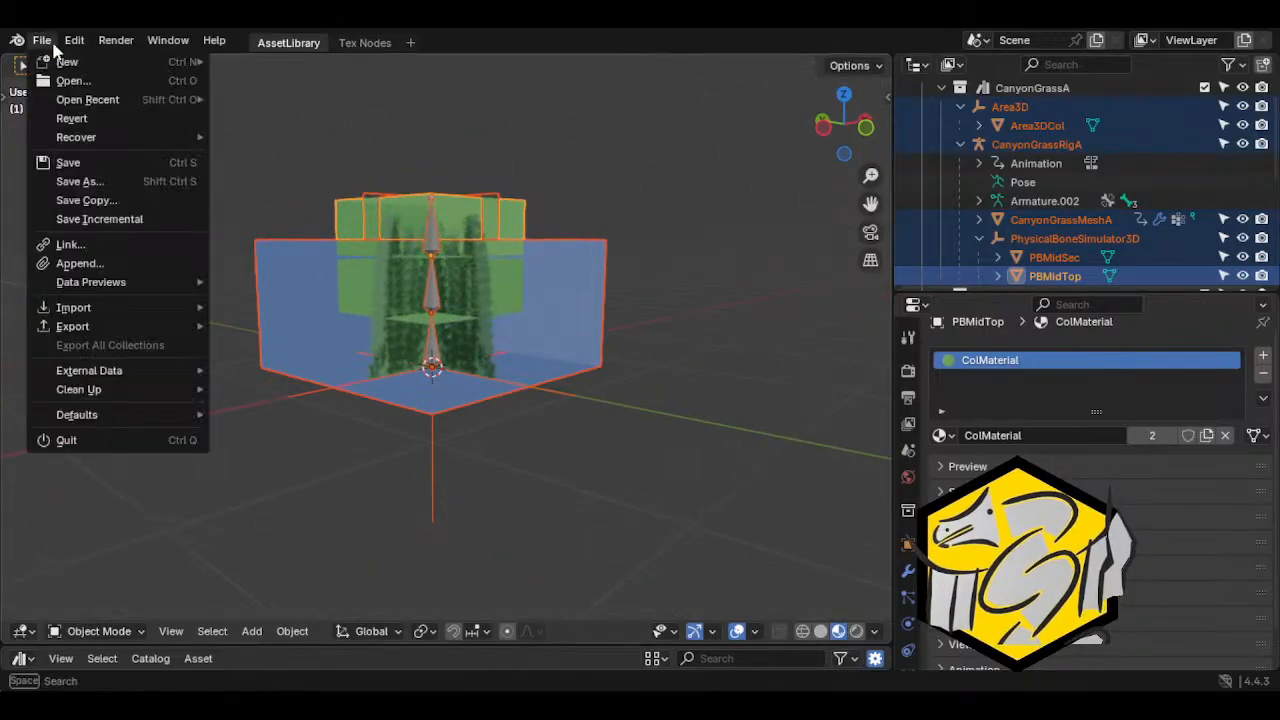
pyautogui.click(68, 162)
# Start exporting the grass asset in glTF 2.0 (.glb/.gltf) format
pyautogui.click(43, 42)
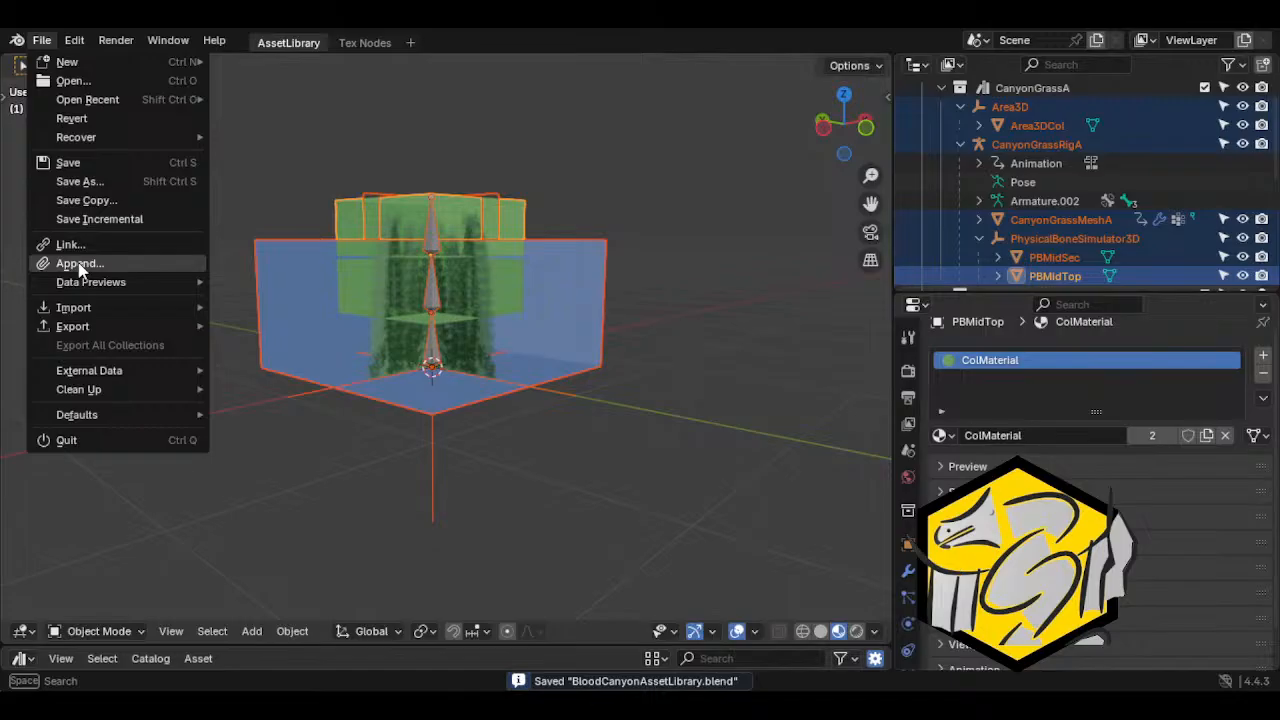
pyautogui.moveTo(100, 326)
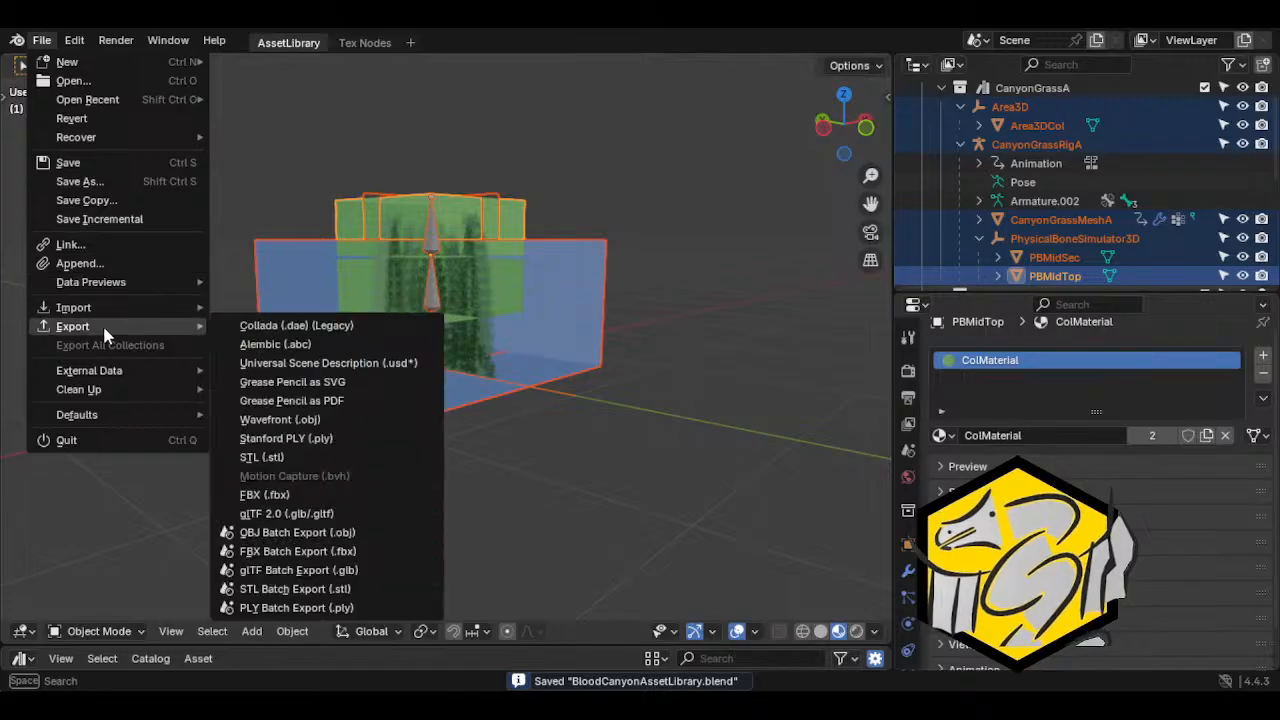
pyautogui.click(257, 511)
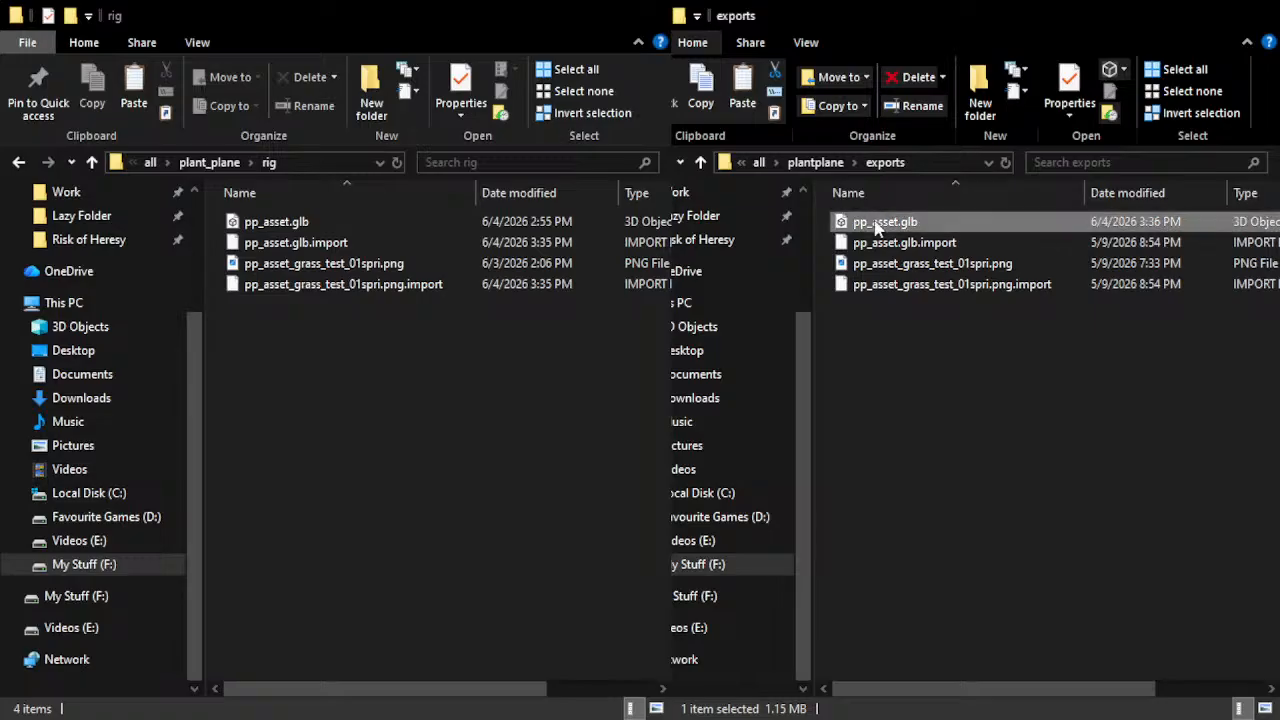
# Replace pp_asset.glb in the plant_plane rig folder with the newly exported copy from the exports folder and return to Godot
pyautogui.click(481, 443)
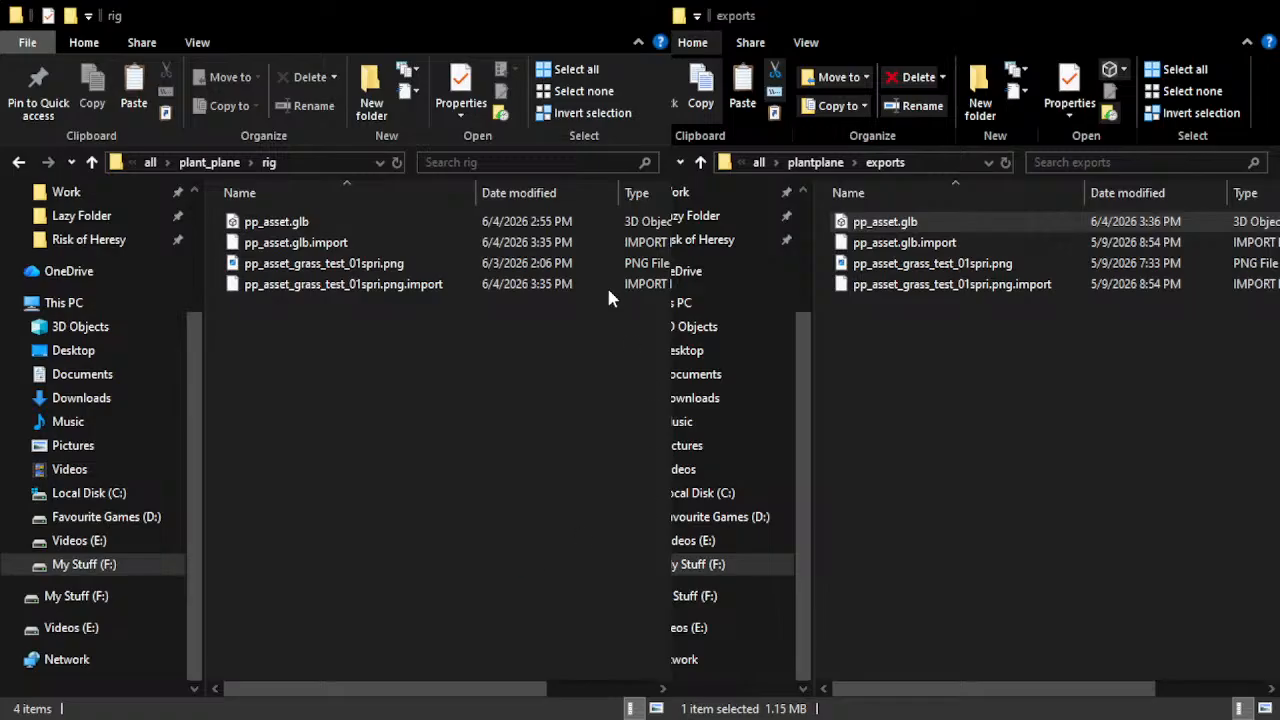
pyautogui.click(562, 219)
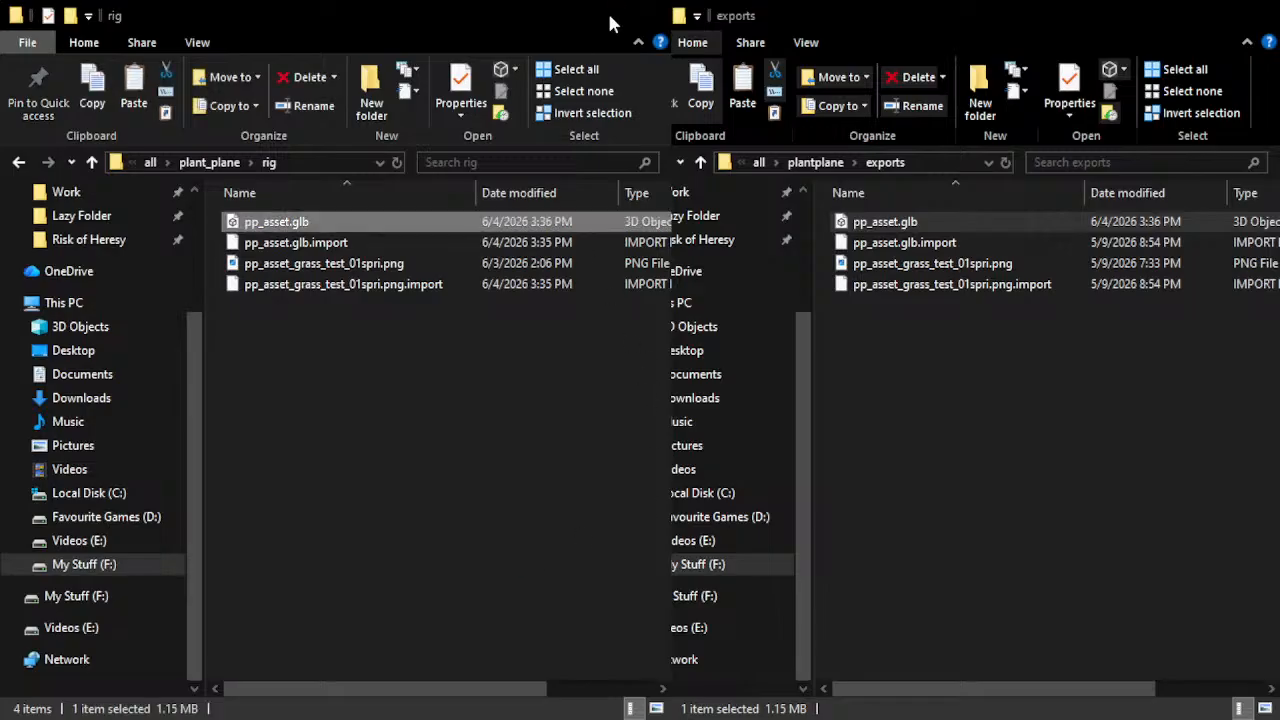
pyautogui.click(560, 9)
pyautogui.click(1166, 24)
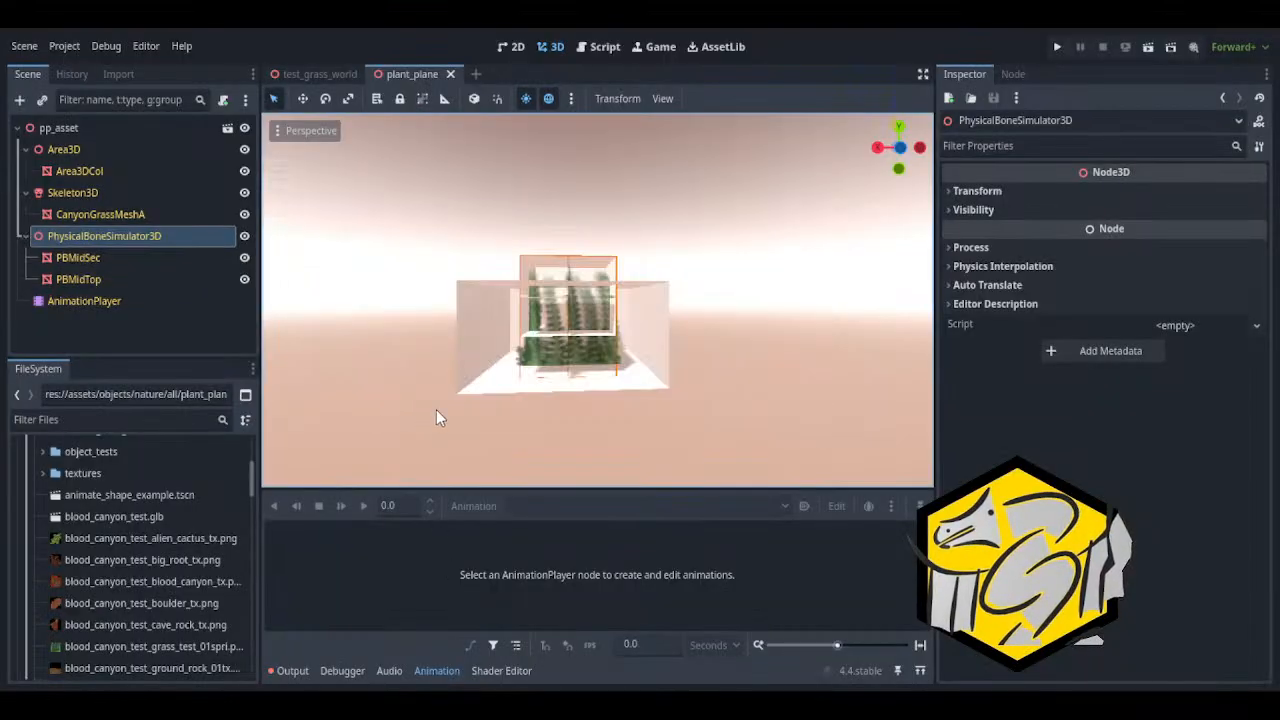
# Examine the reimported grass model and its collision meshes in the plant_plane scene up close and from several angles
pyautogui.scroll(7, 435, 418)
pyautogui.moveTo(435, 418); pyautogui.dragTo(355, 455, button='right')
pyautogui.press('d')
pyautogui.press('w')
pyautogui.press('s')
pyautogui.press('w')
pyautogui.press('s')
pyautogui.press('w')
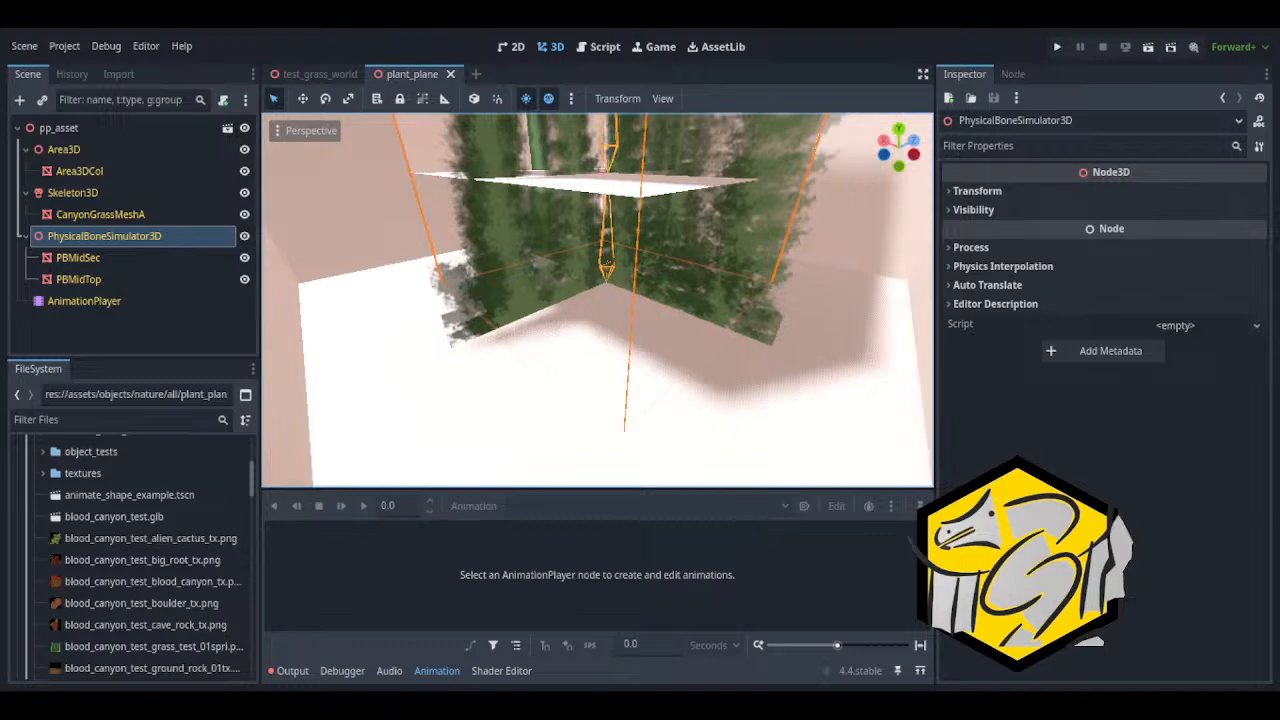
pyautogui.scroll(-12, 598, 300)
pyautogui.moveTo(598, 300); pyautogui.dragTo(710, 270, button='middle')
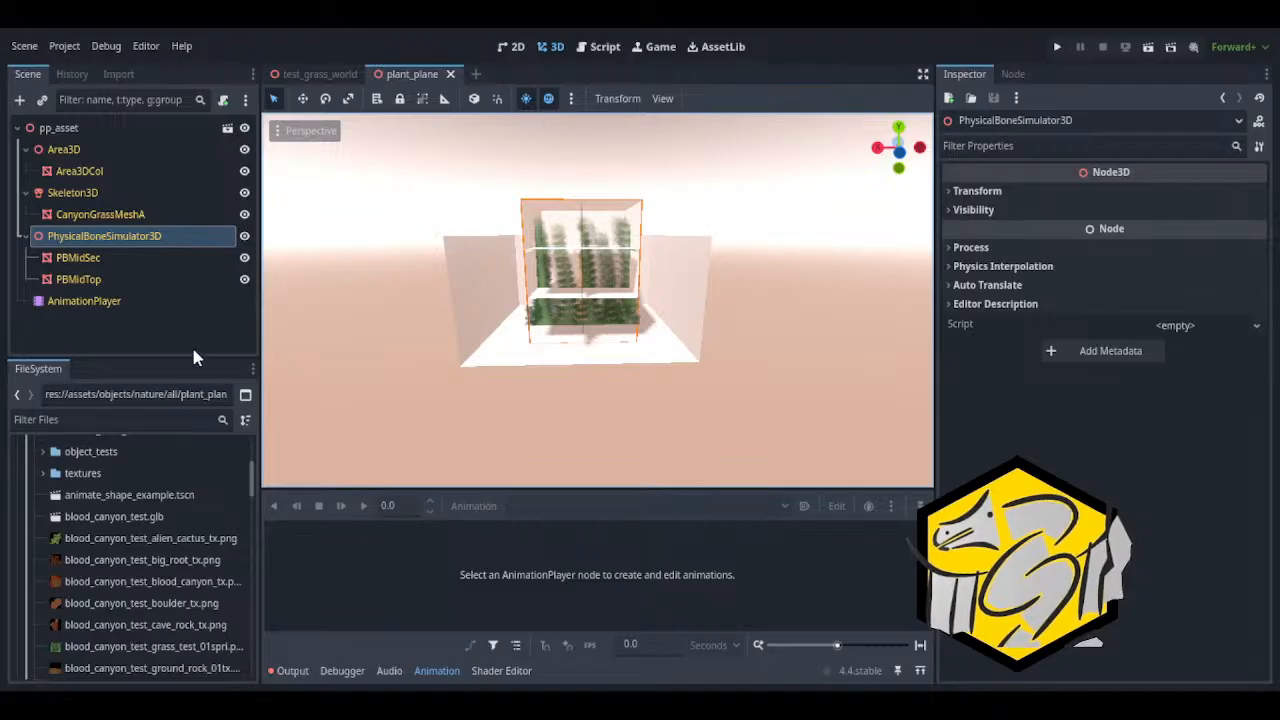
# Compare the PBMidTop and PBMidSec meshes under PhysicalBoneSimulator3D by selecting them alternately in the scene tree
pyautogui.click(118, 278)
pyautogui.click(107, 278)
pyautogui.click(108, 259)
pyautogui.click(107, 278)
pyautogui.click(107, 259)
pyautogui.click(107, 278)
pyautogui.click(107, 259)
pyautogui.click(107, 278)
pyautogui.click(110, 260)
pyautogui.click(106, 278)
pyautogui.click(105, 258)
pyautogui.click(96, 281)
pyautogui.click(100, 258)
pyautogui.click(97, 279)
pyautogui.click(100, 258)
pyautogui.click(30, 241)
pyautogui.click(27, 243)
pyautogui.click(27, 243)
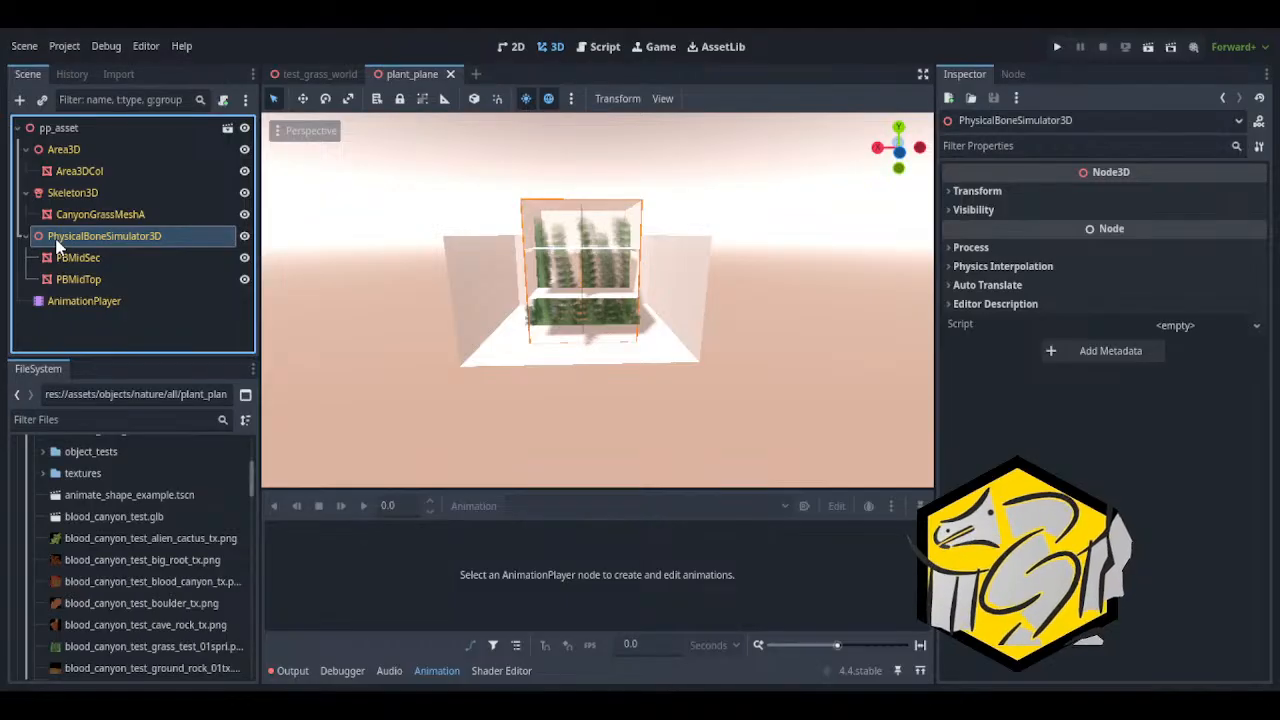
# Inspect Area3D and its Area3DCol mesh, and collapse the Area3D and Skeleton3D branches of the scene tree
pyautogui.click(50, 160)
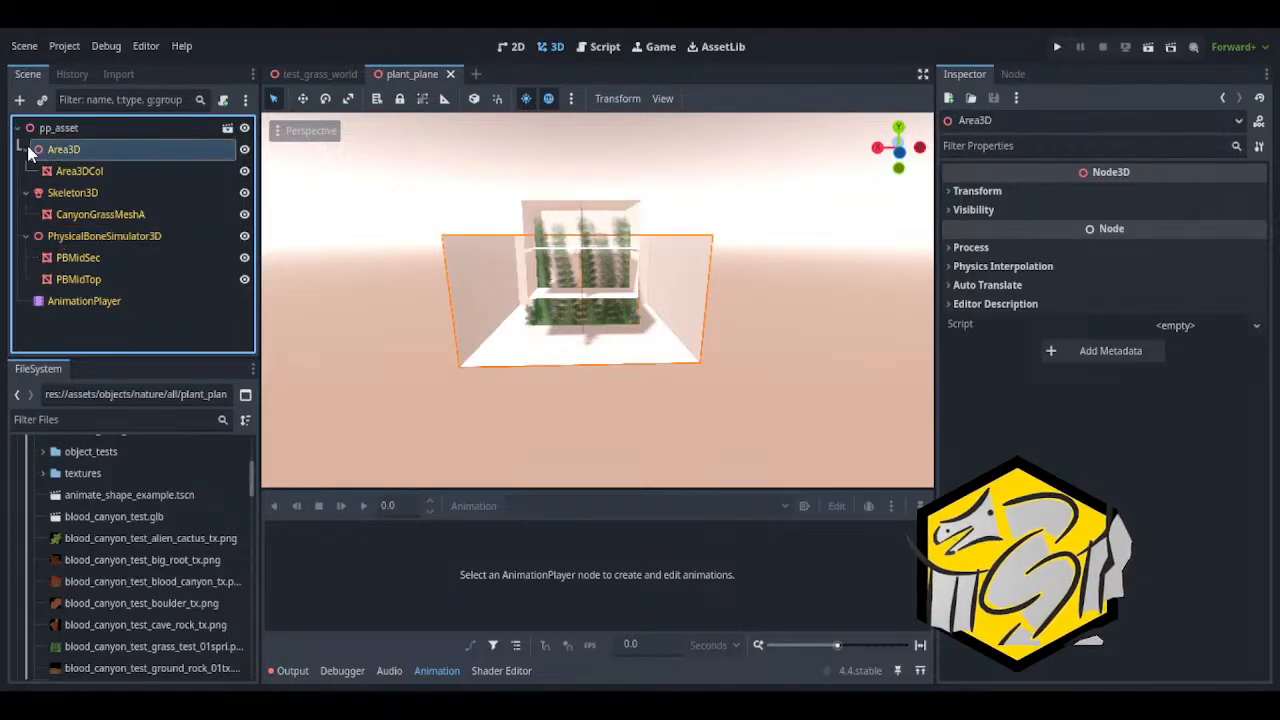
pyautogui.click(70, 175)
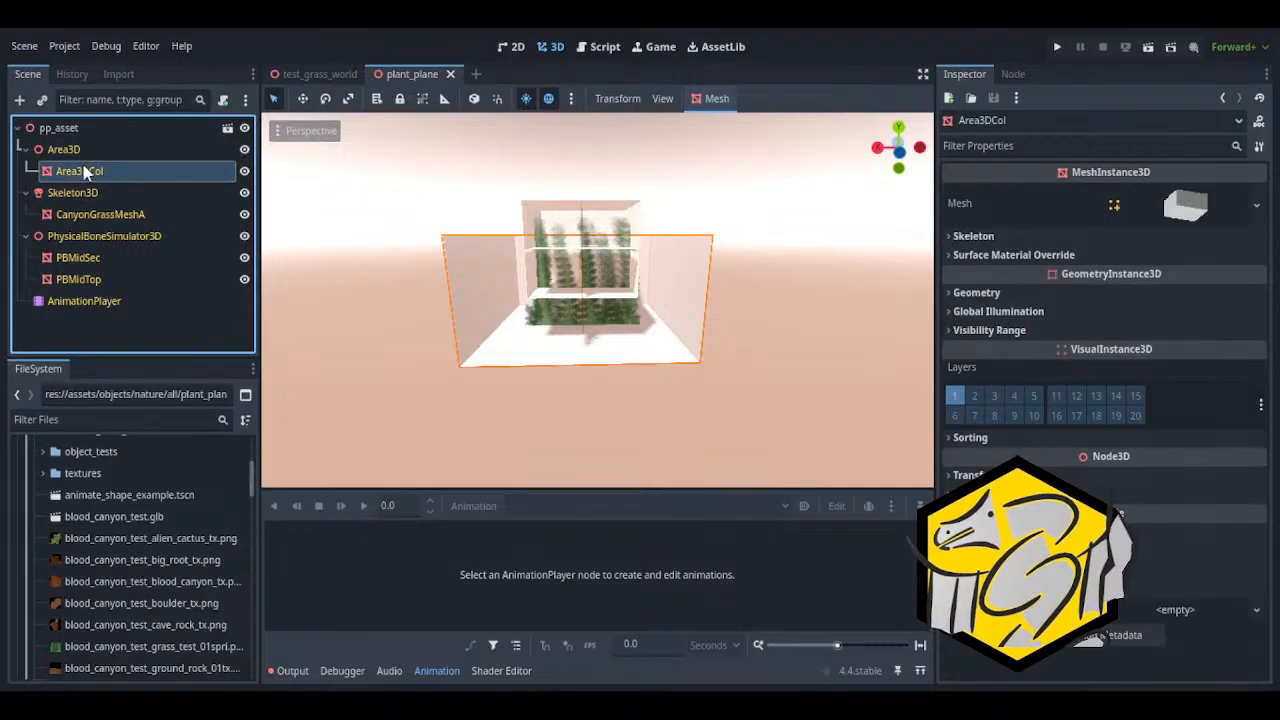
pyautogui.click(18, 150)
pyautogui.click(22, 176)
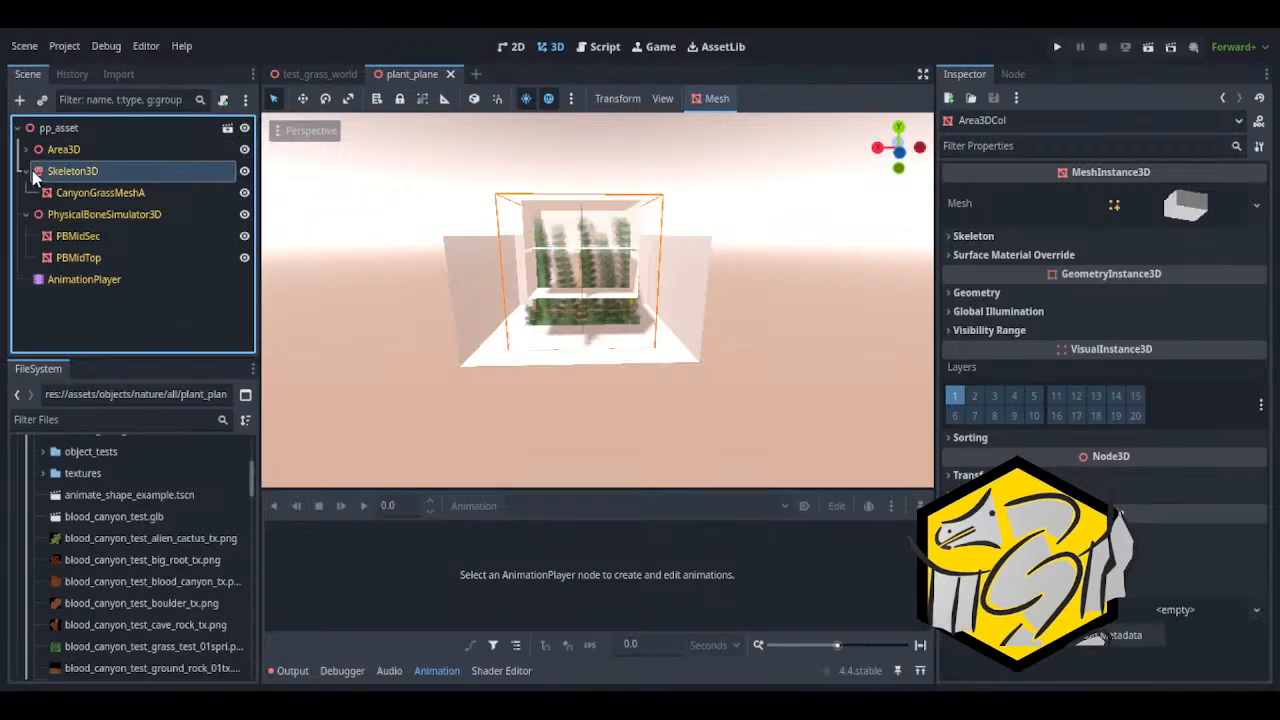
pyautogui.click(26, 171)
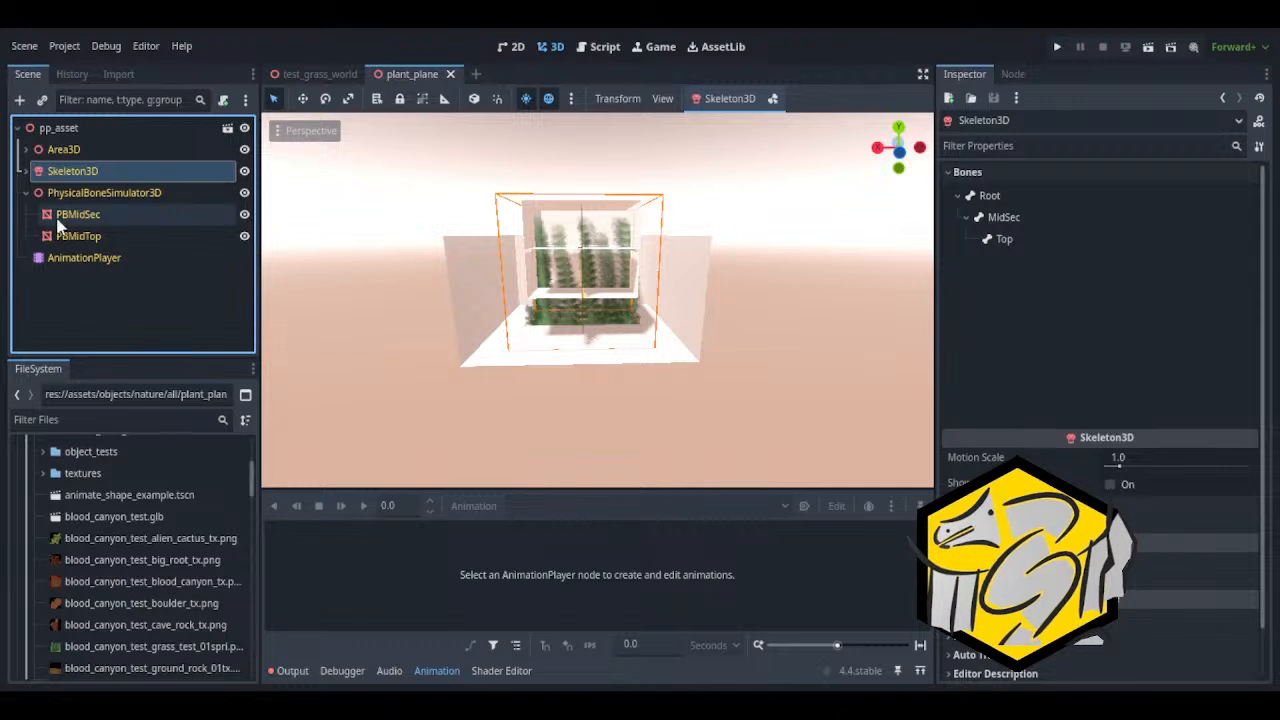
# Check the areas covered by PBMidSec and PBMidTop with the other branches collapsed
pyautogui.click(62, 218)
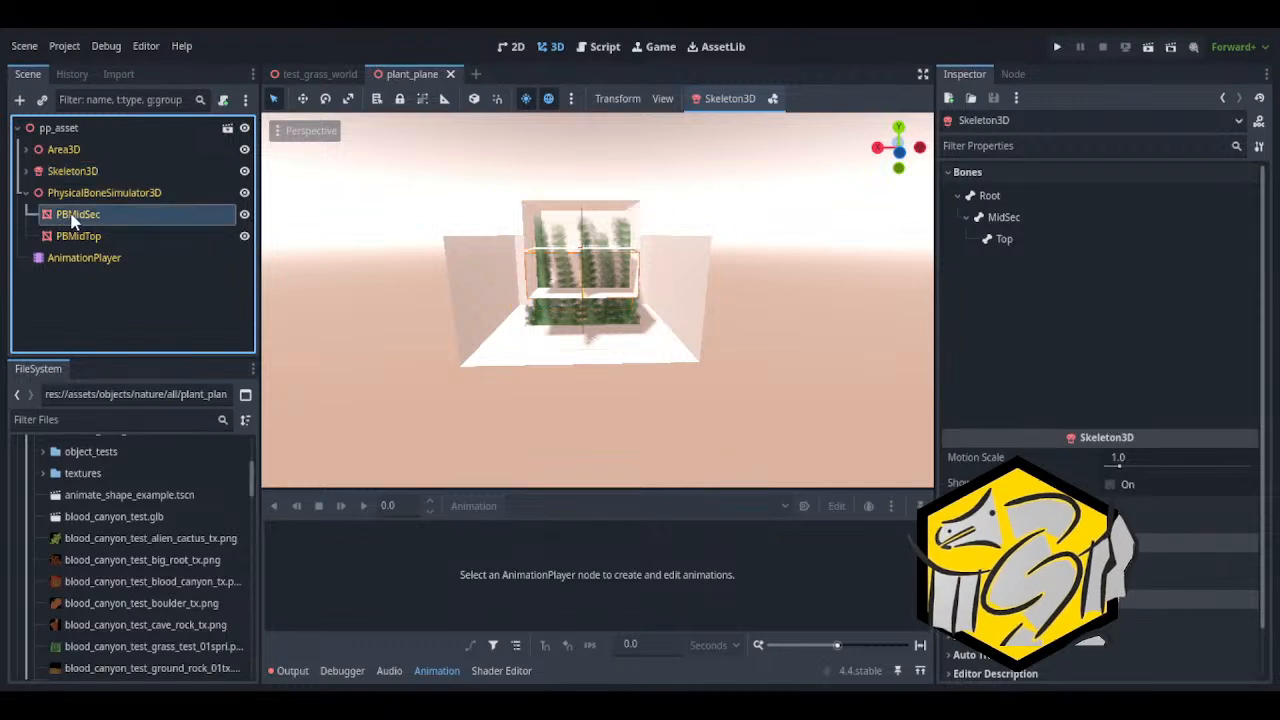
pyautogui.click(76, 234)
pyautogui.click(81, 218)
pyautogui.click(89, 231)
pyautogui.click(95, 219)
pyautogui.click(99, 231)
pyautogui.click(101, 220)
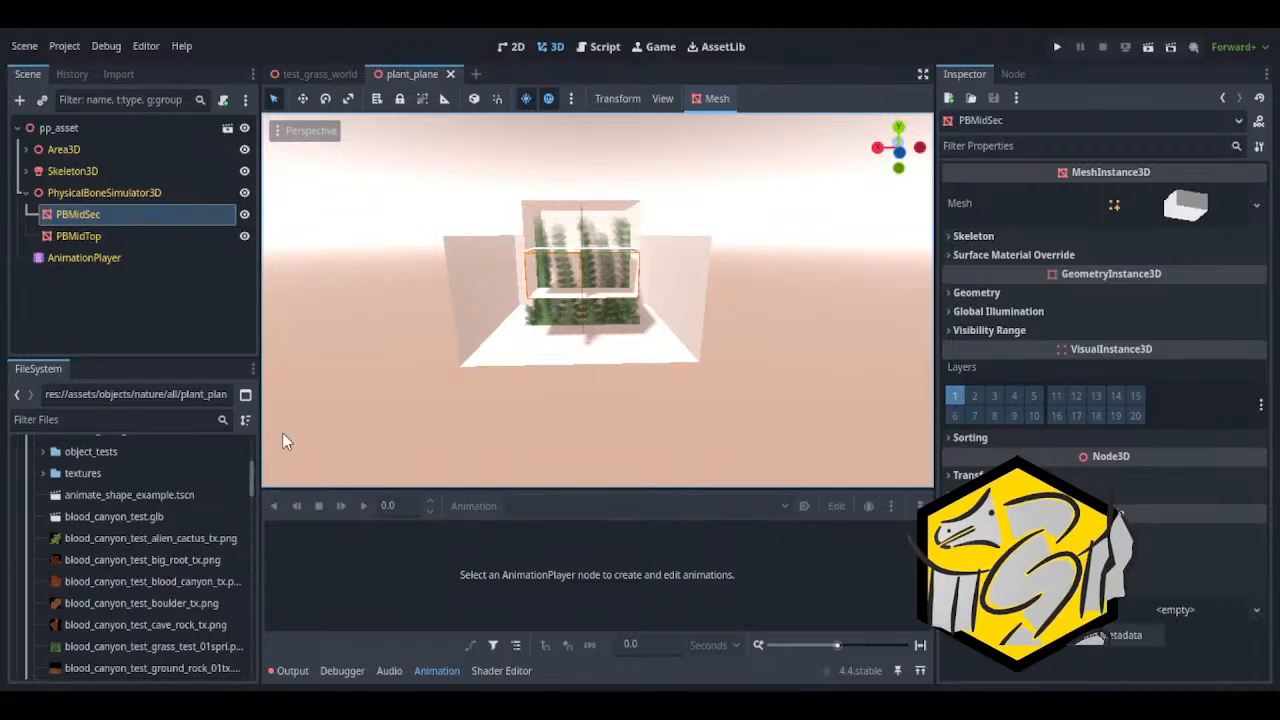
# Add a PhysicalBone3D node as a child of PhysicalBoneSimulator3D and view the plant from the side
pyautogui.click(118, 196)
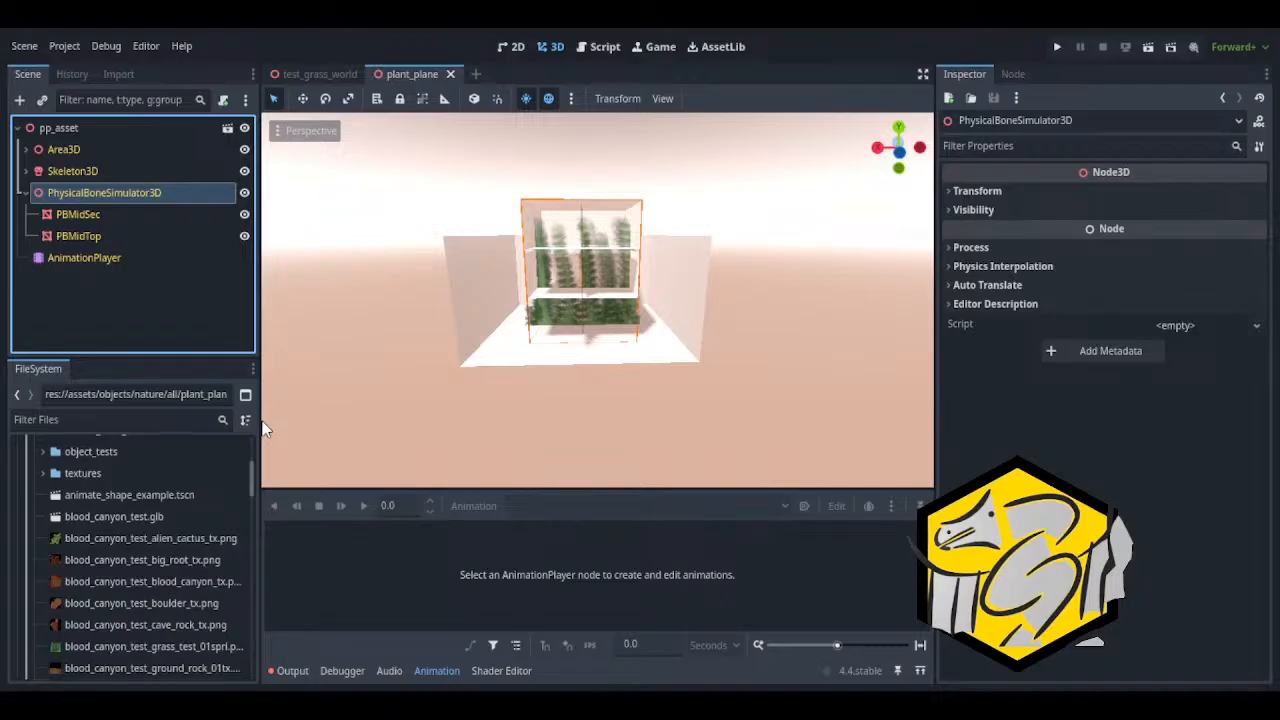
pyautogui.doubleClick(262, 429)
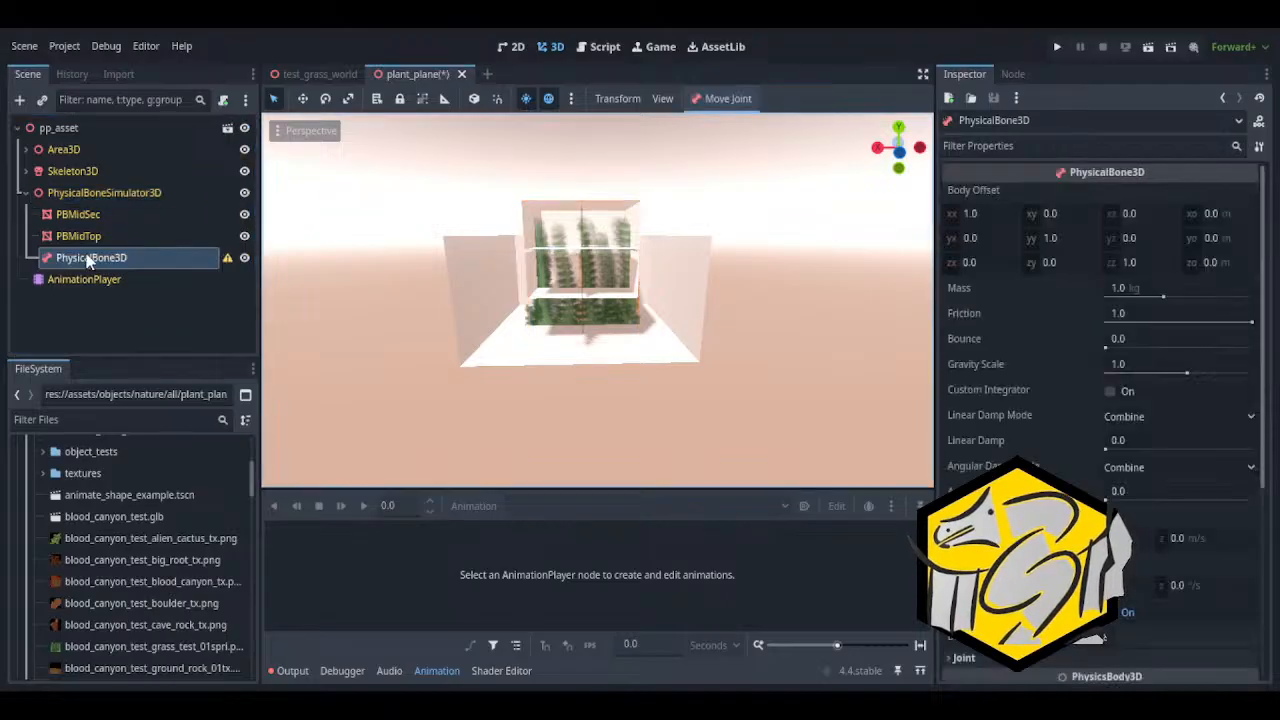
pyautogui.press('w')
pyautogui.moveTo(414, 307); pyautogui.dragTo(575, 310, button='right')
pyautogui.press('a')
pyautogui.press('s')
pyautogui.moveTo(470, 328); pyautogui.dragTo(427, 325, button='right')
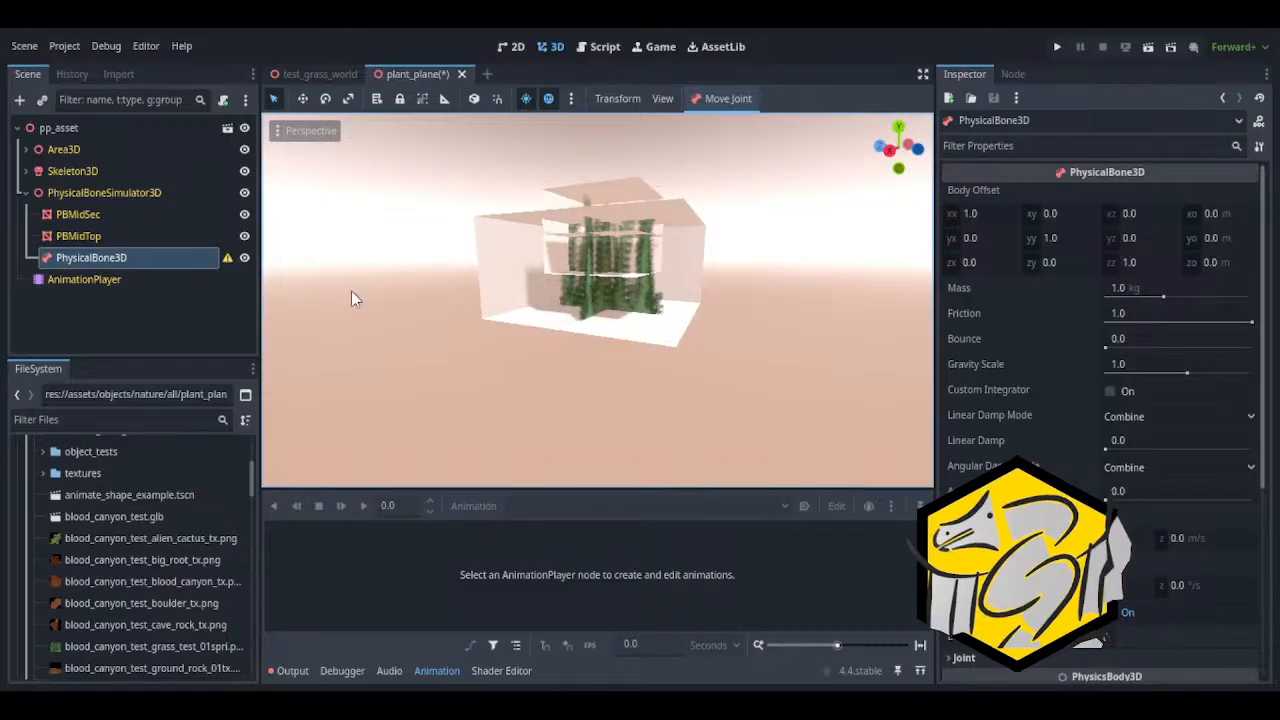
# Show the PhysicalBone3D node's position with the Move tool and compare it with the plant's collision meshes
pyautogui.click(150, 222)
pyautogui.click(150, 236)
pyautogui.click(150, 257)
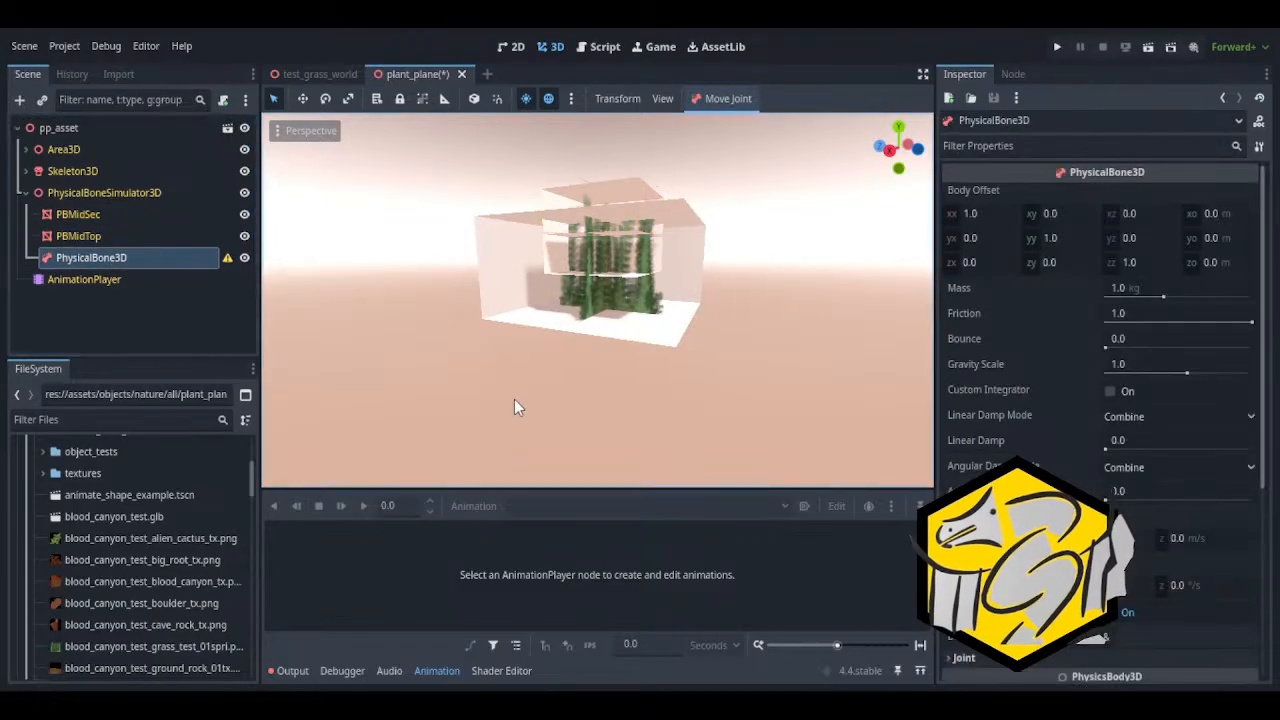
pyautogui.moveTo(500, 411); pyautogui.dragTo(415, 411, button='right')
pyautogui.press('d')
pyautogui.click(303, 105)
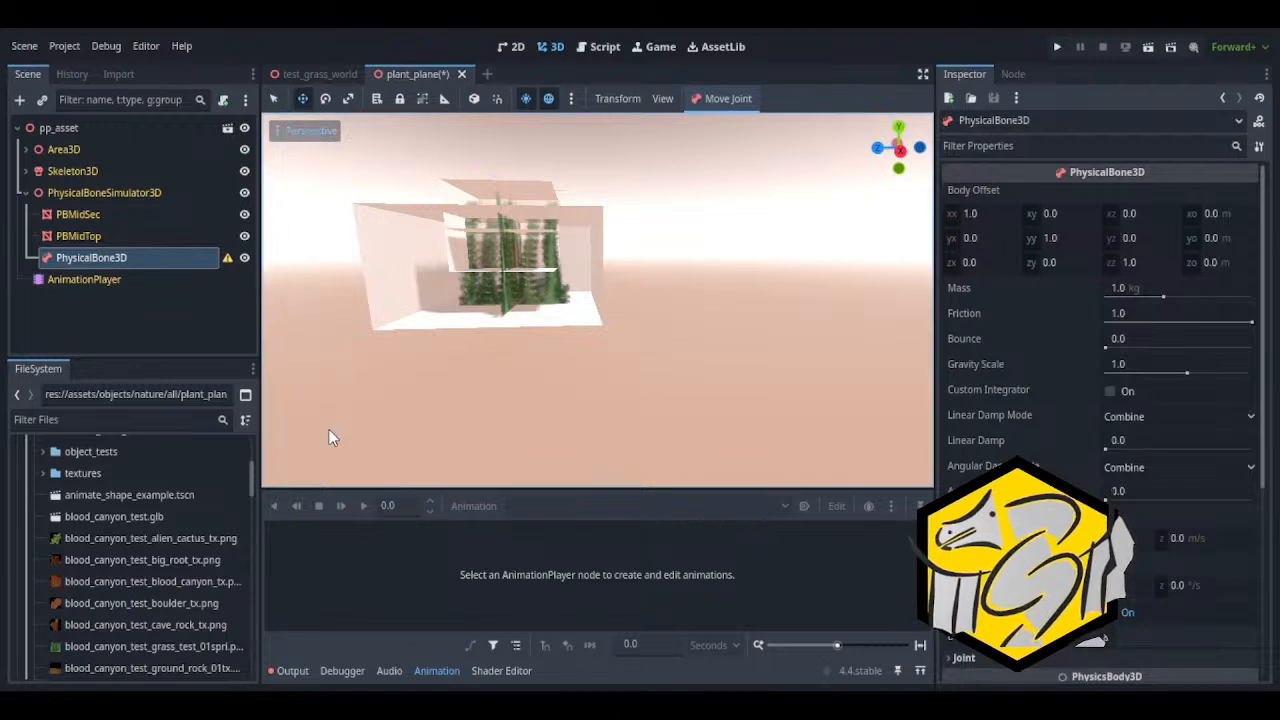
pyautogui.moveTo(643, 399); pyautogui.dragTo(624, 399, button='right')
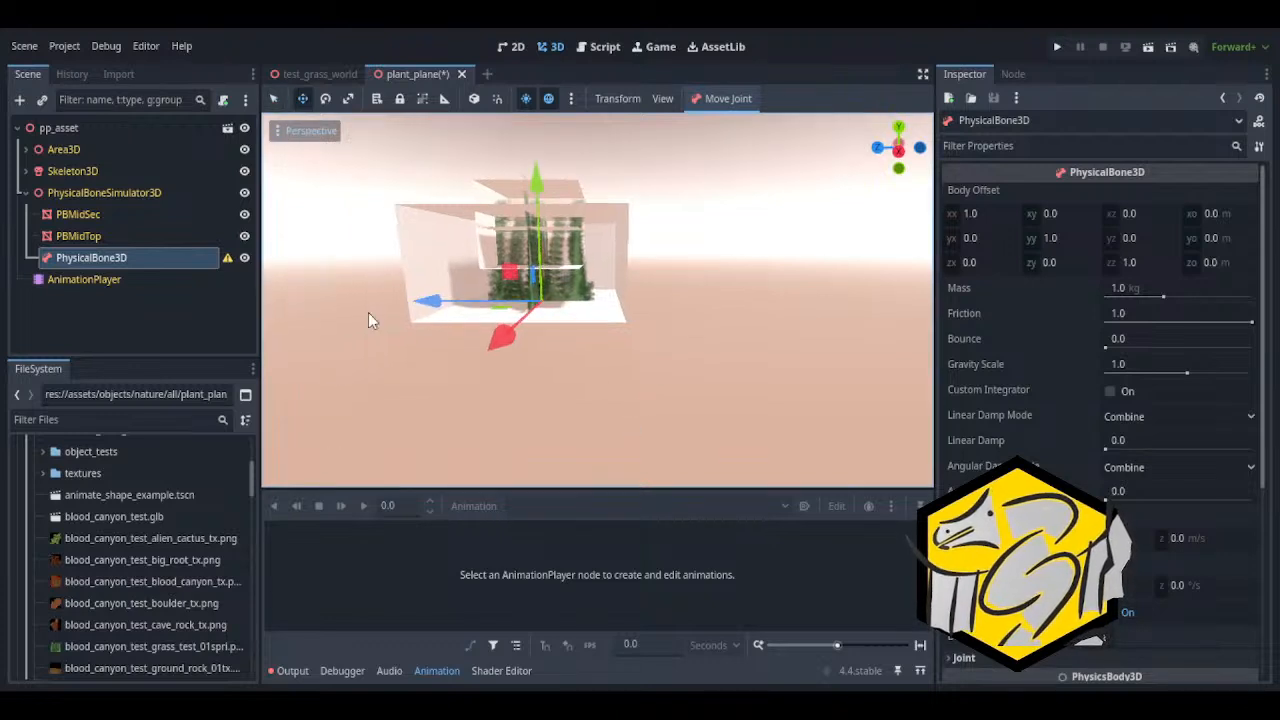
# Delete the PhysicalBone3D node from PhysicalBoneSimulator3D after checking it against its parent
pyautogui.click(128, 238)
pyautogui.click(117, 195)
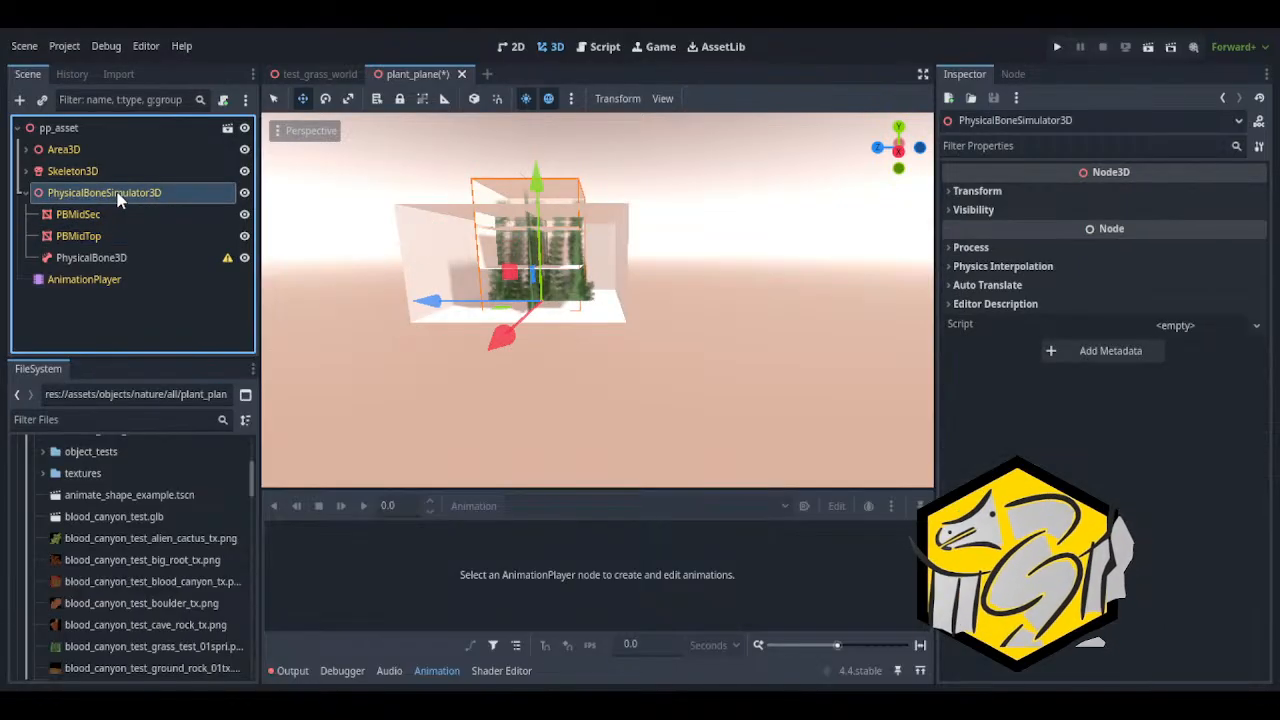
pyautogui.click(91, 257)
pyautogui.moveTo(480, 394); pyautogui.dragTo(395, 361, button='middle')
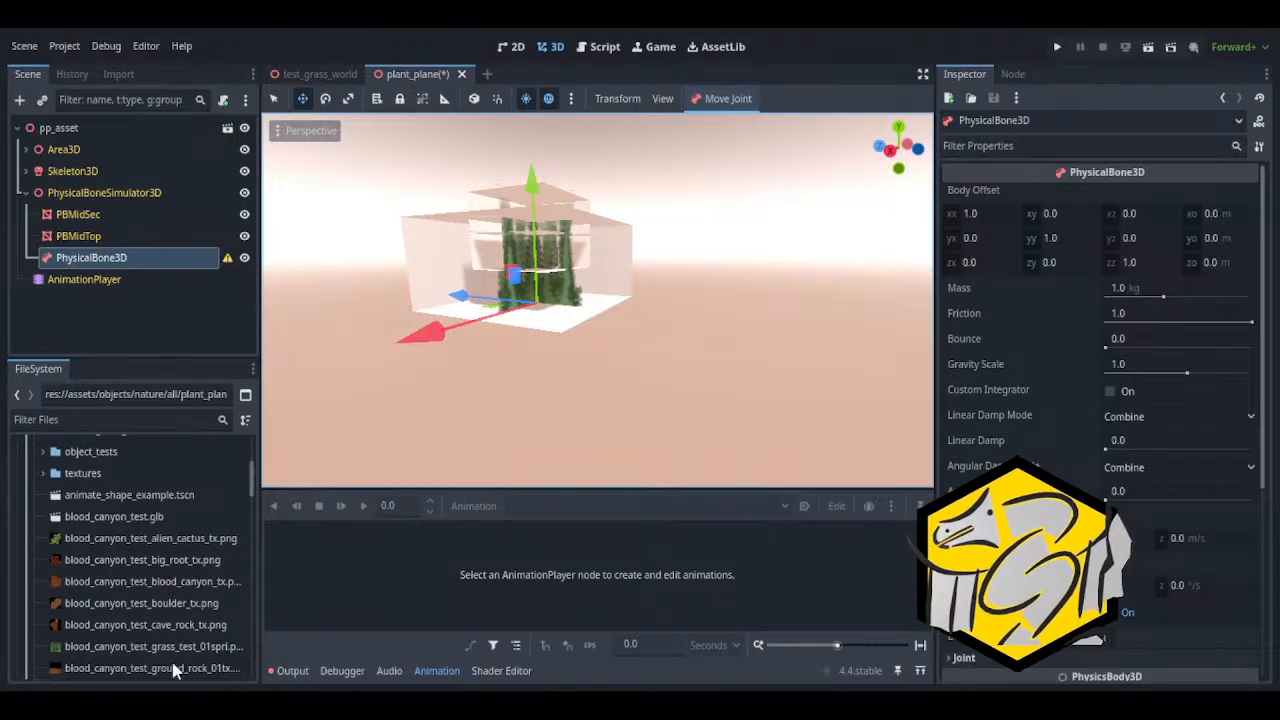
pyautogui.press('Delete')
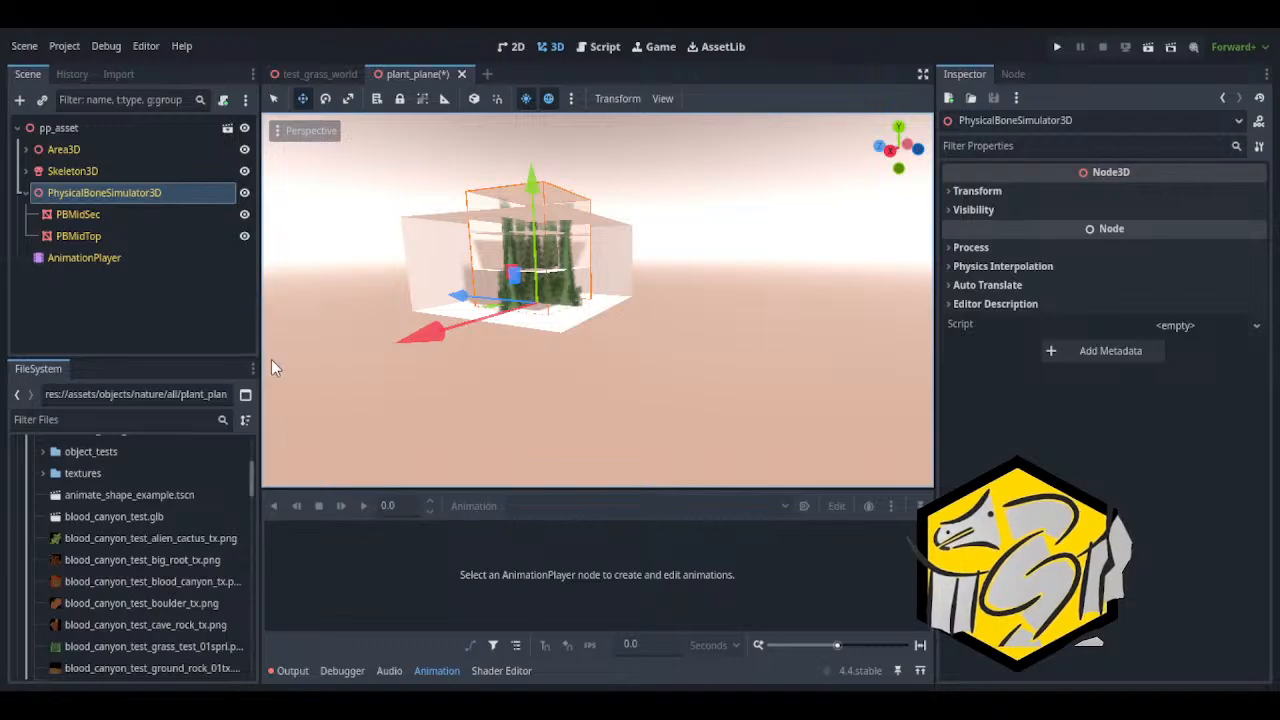
# Review the bones of Skeleton3D and the children of PhysicalBoneSimulator3D, and collapse the simulator's branch
pyautogui.click(72, 171)
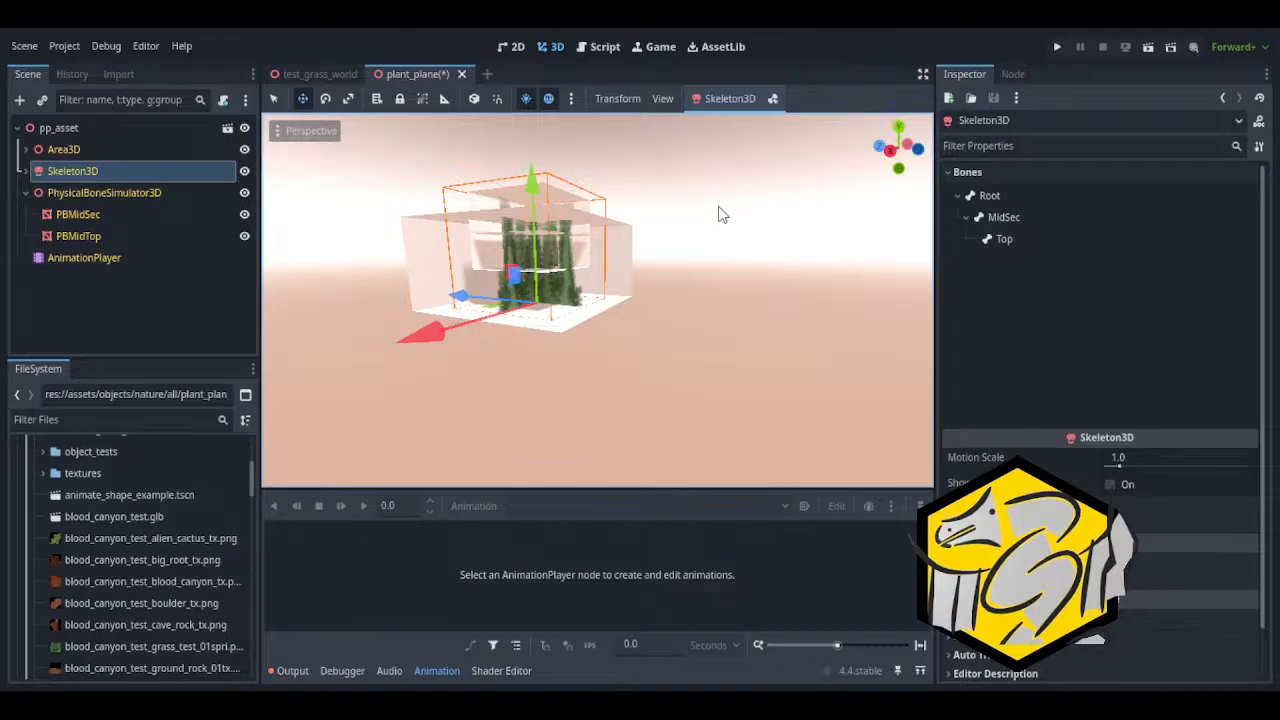
pyautogui.click(26, 193)
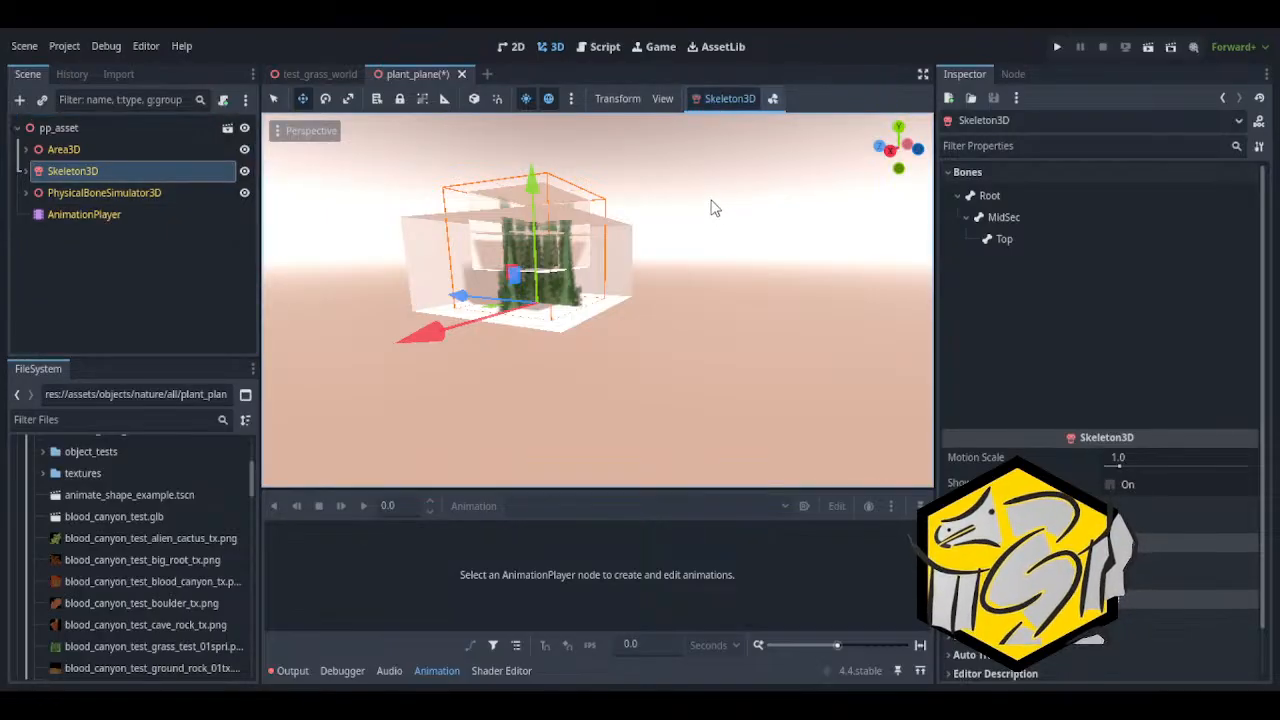
pyautogui.click(35, 198)
pyautogui.click(27, 194)
pyautogui.click(70, 234)
pyautogui.click(69, 200)
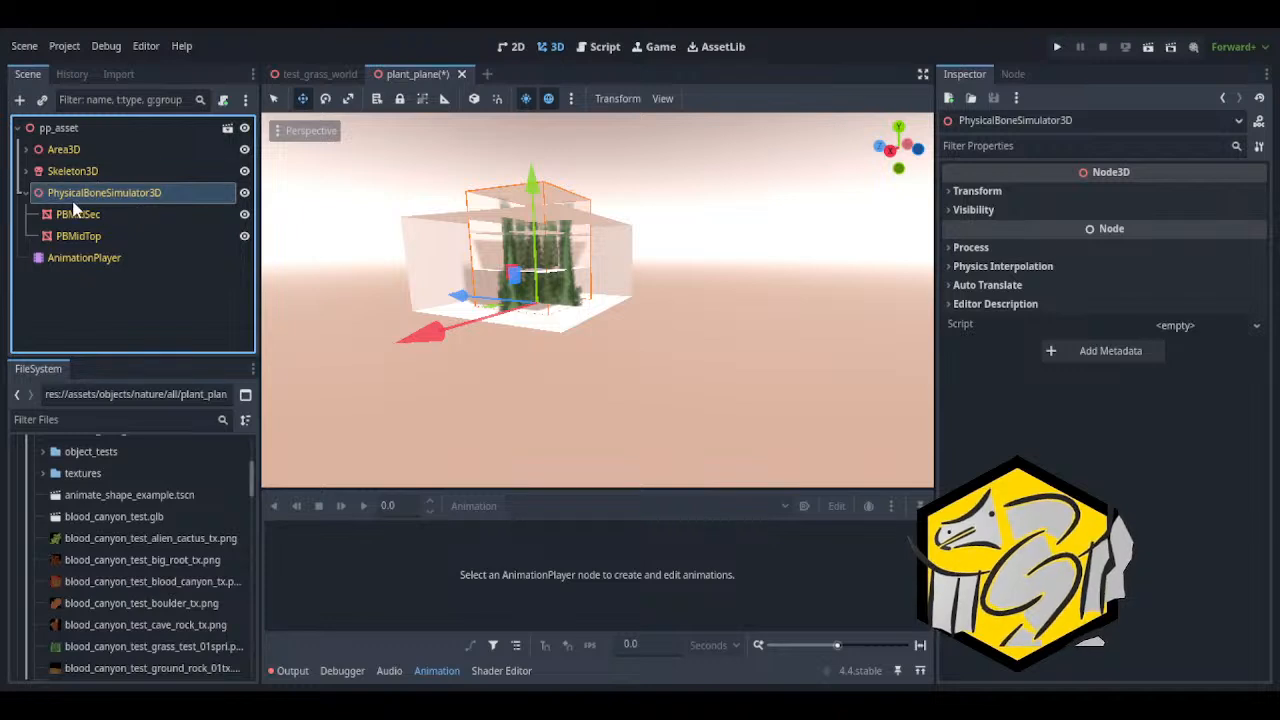
pyautogui.click(25, 192)
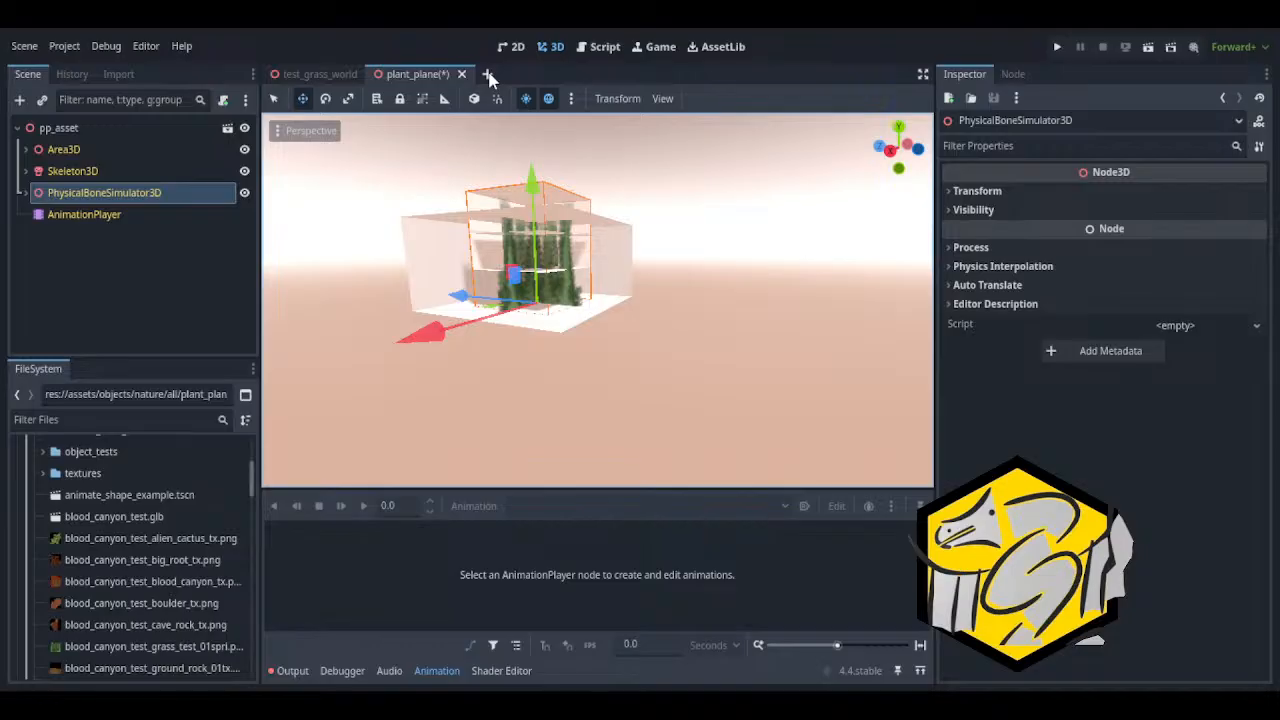
pyautogui.click(487, 74)
pyautogui.click(176, 176)
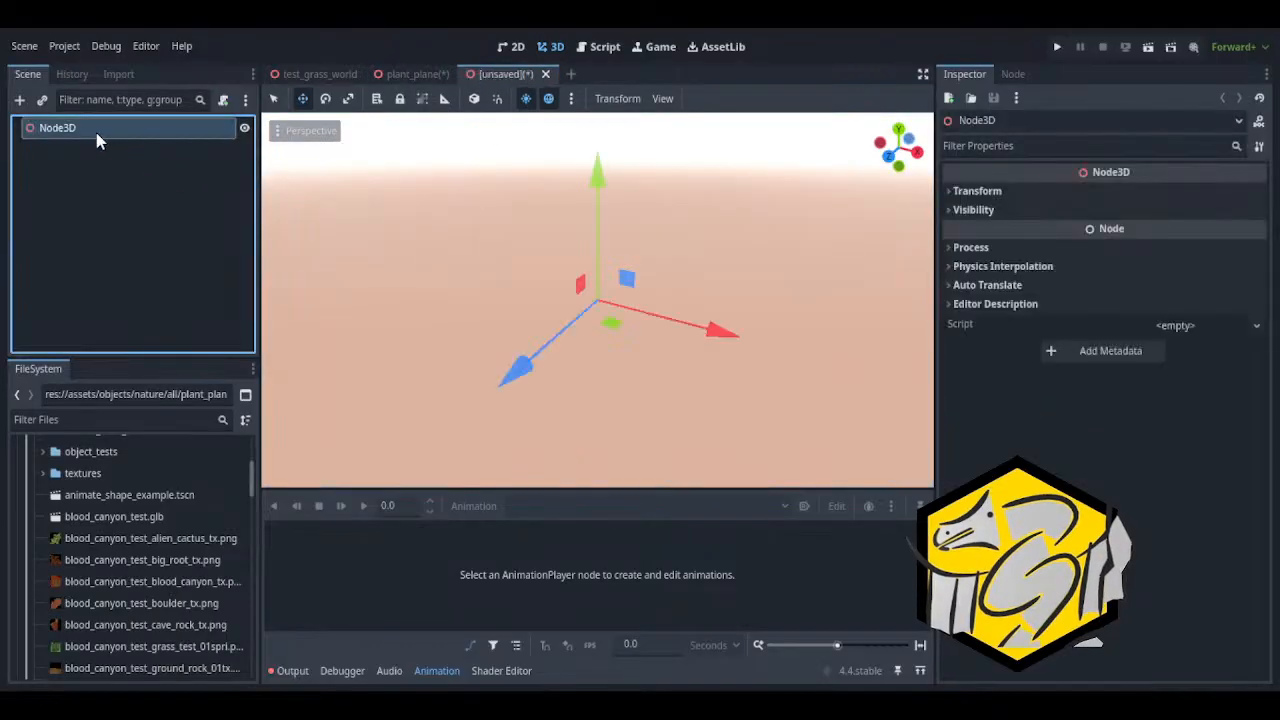
pyautogui.click(545, 74)
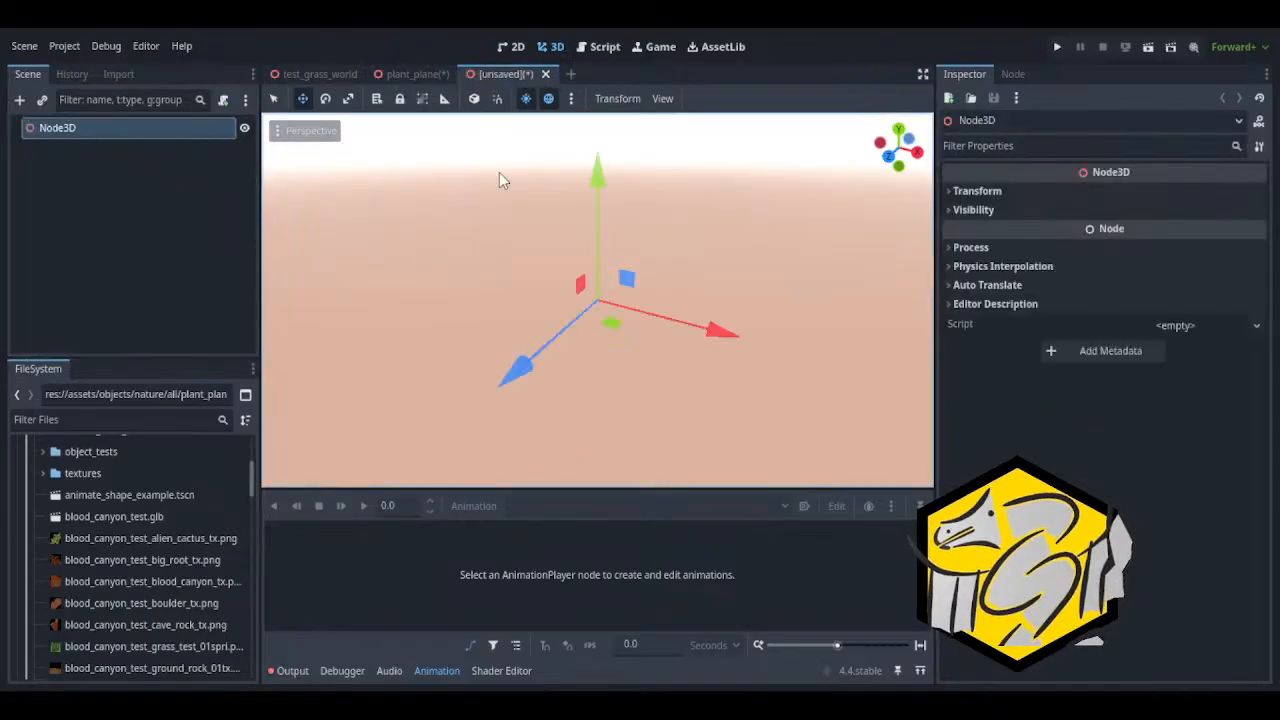
# Open the test_grass_world scene and expand pp_asset under PlanePlane to examine its node structure
pyautogui.click(305, 80)
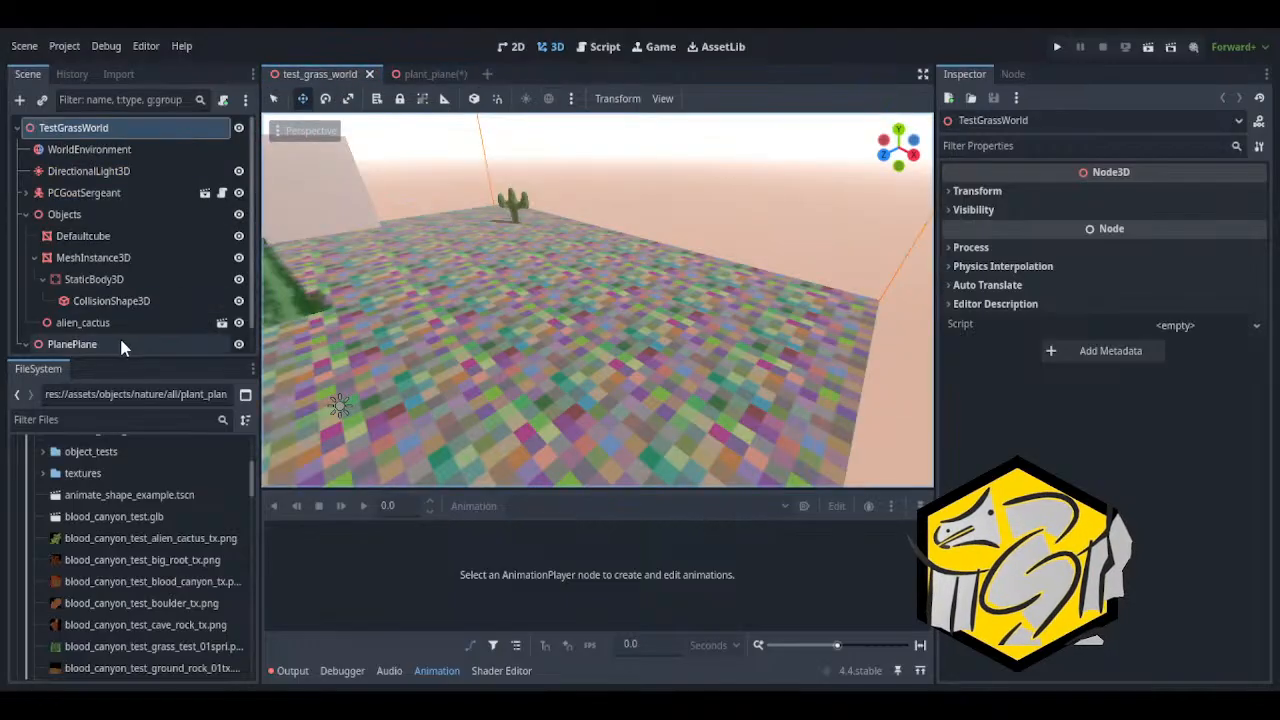
pyautogui.scroll(-1, 75, 330)
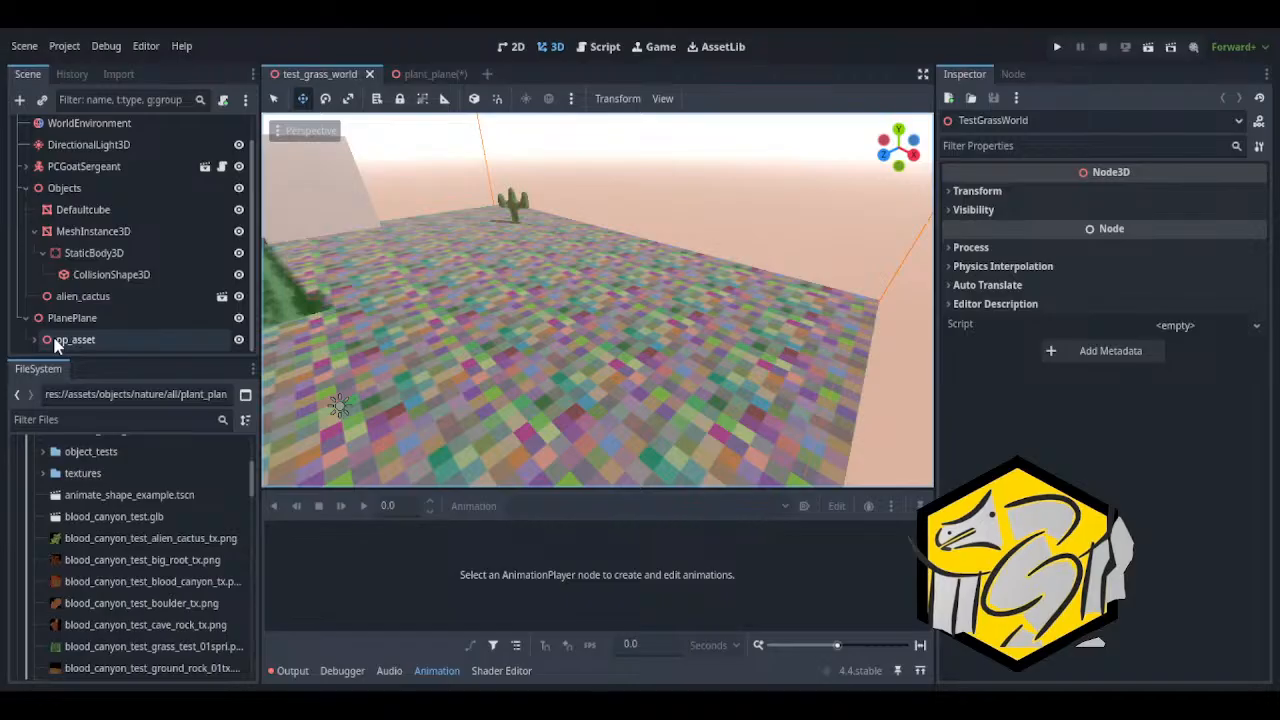
pyautogui.click(52, 343)
pyautogui.click(33, 340)
pyautogui.scroll(-4, 35, 342)
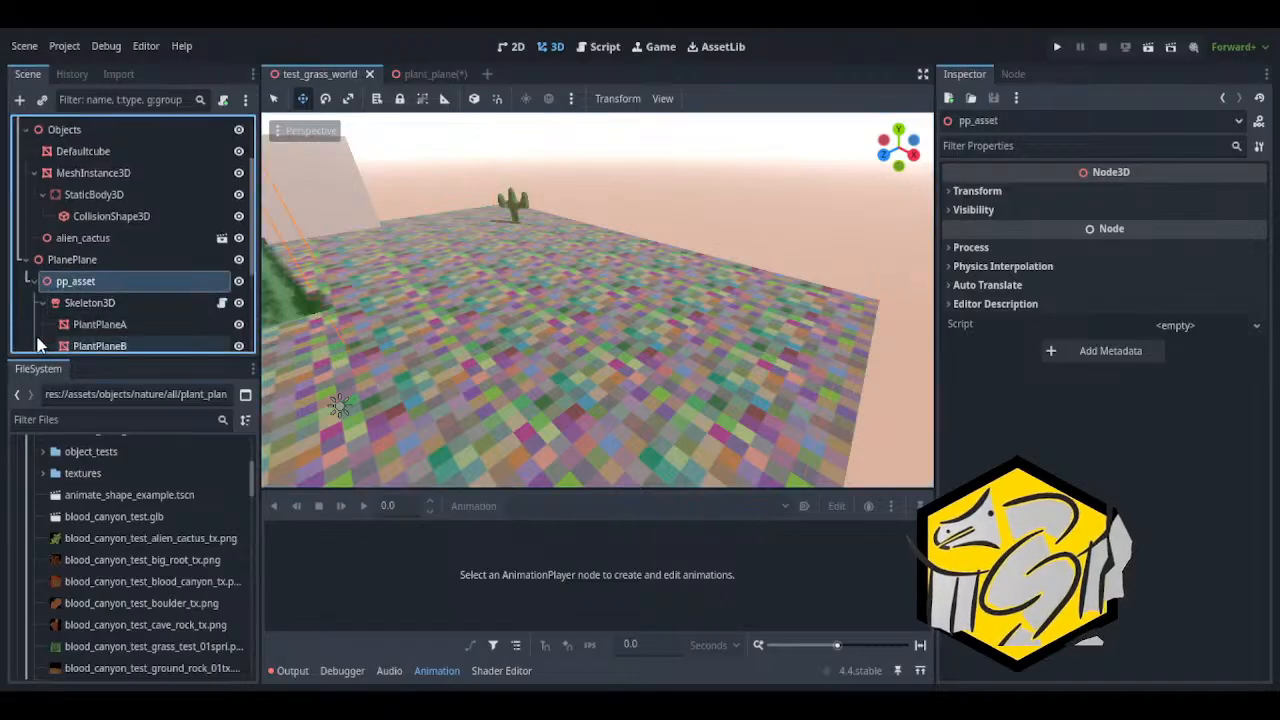
# Rename the simulator under pp_asset's Skeleton3D as PhysicalBoneSimulator3Dold and collapse its branch
pyautogui.scroll(-1, 35, 330)
pyautogui.click(110, 224)
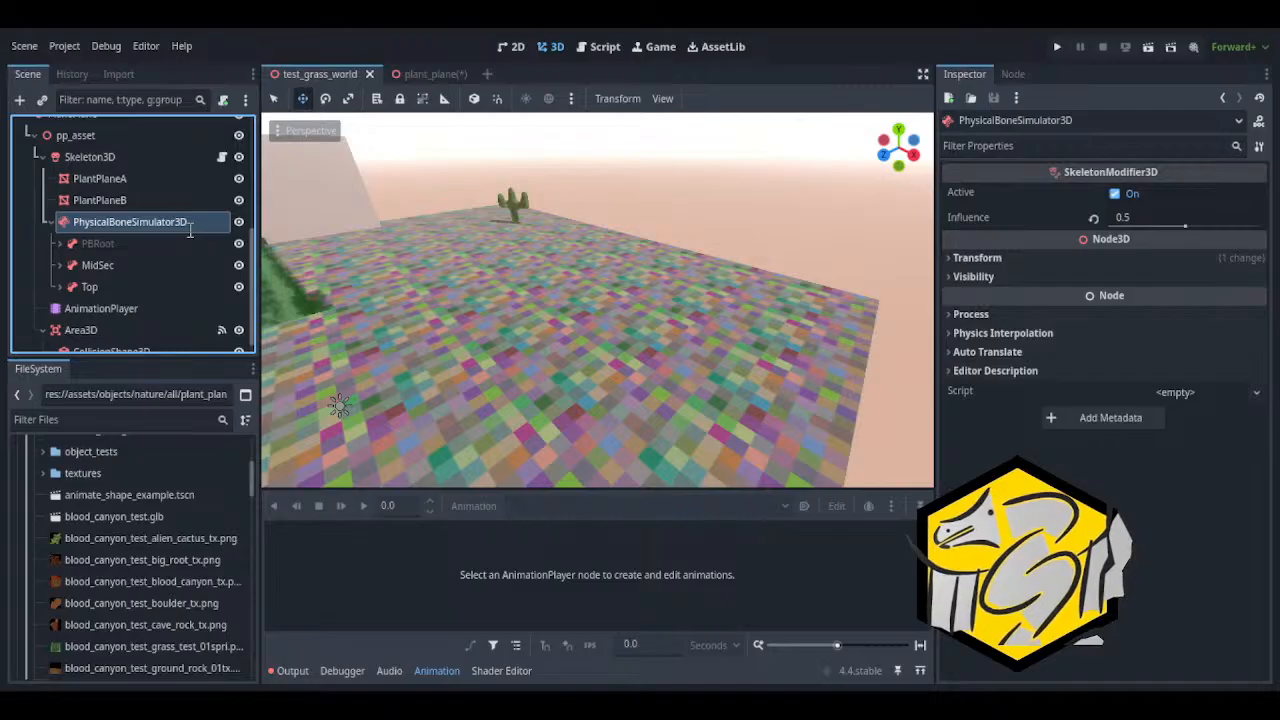
pyautogui.write('old')
pyautogui.press('Return')
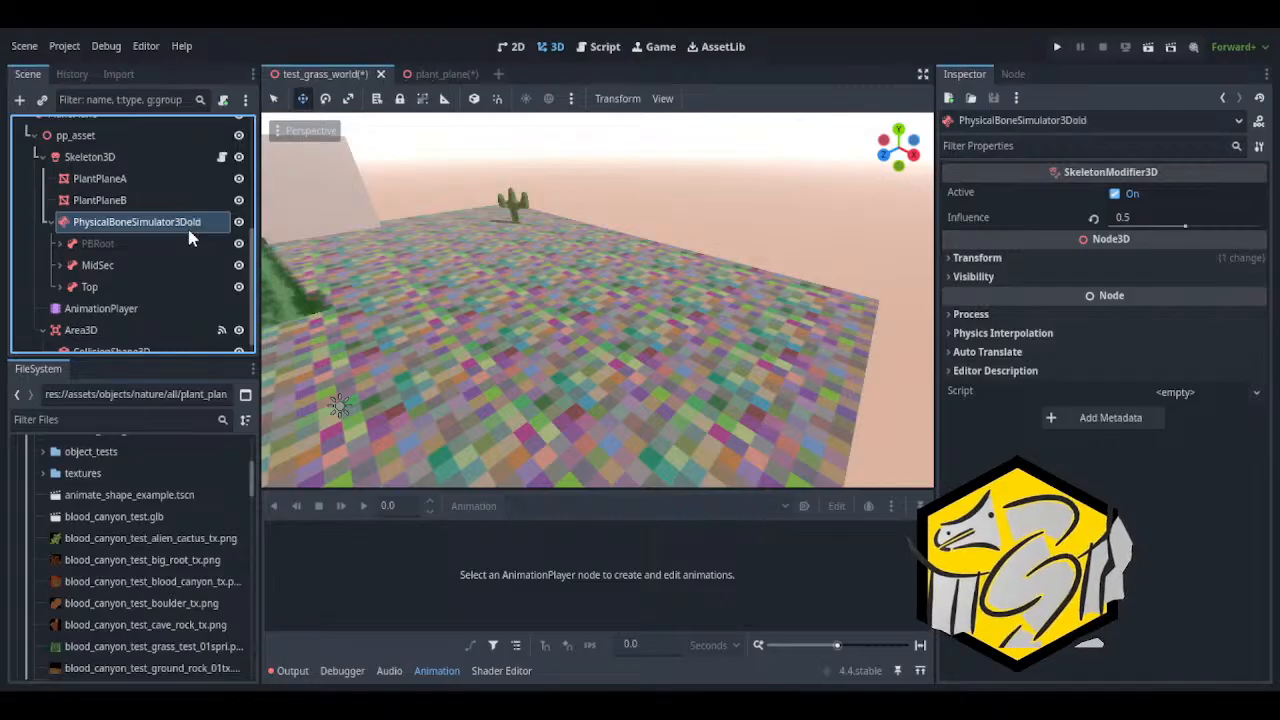
pyautogui.click(47, 223)
# Create a physical skeleton from pp_asset's Skeleton3D
pyautogui.click(90, 209)
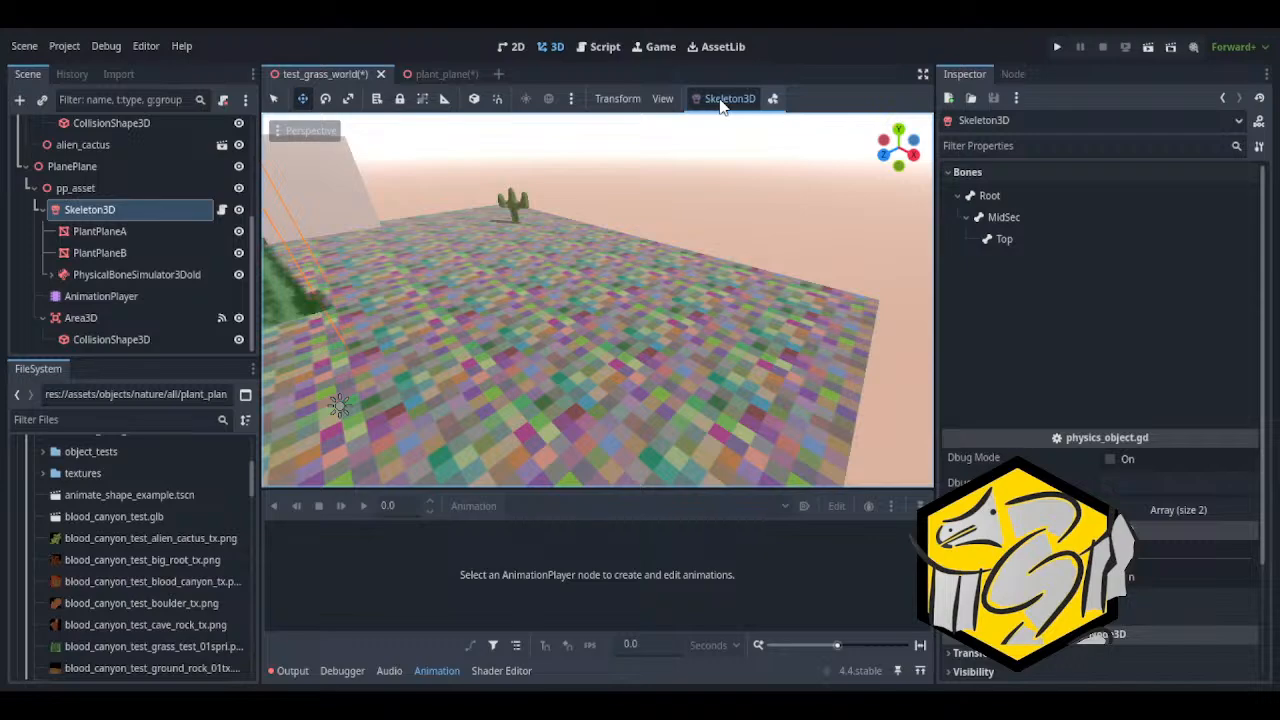
pyautogui.click(734, 200)
pyautogui.scroll(-1, 146, 335)
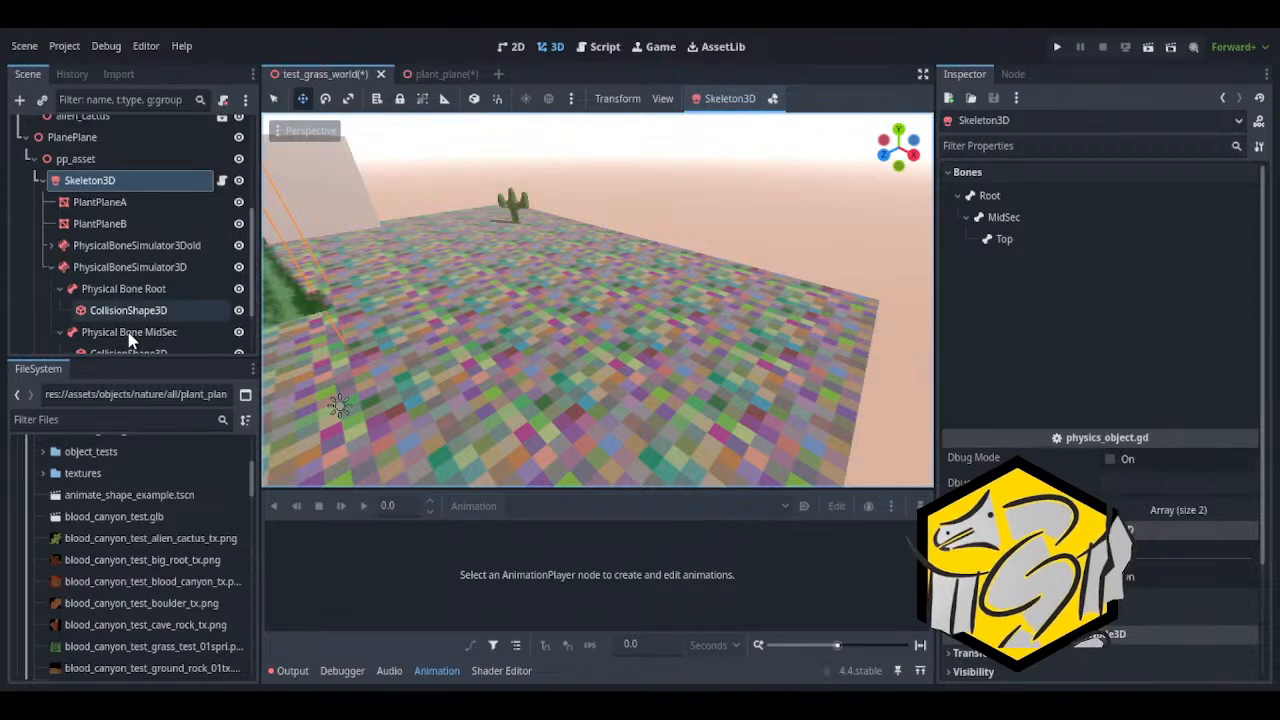
# Examine the generated Physical Bone Root and Physical Bone MidSec nodes against the grass plant in the 3D view
pyautogui.click(124, 289)
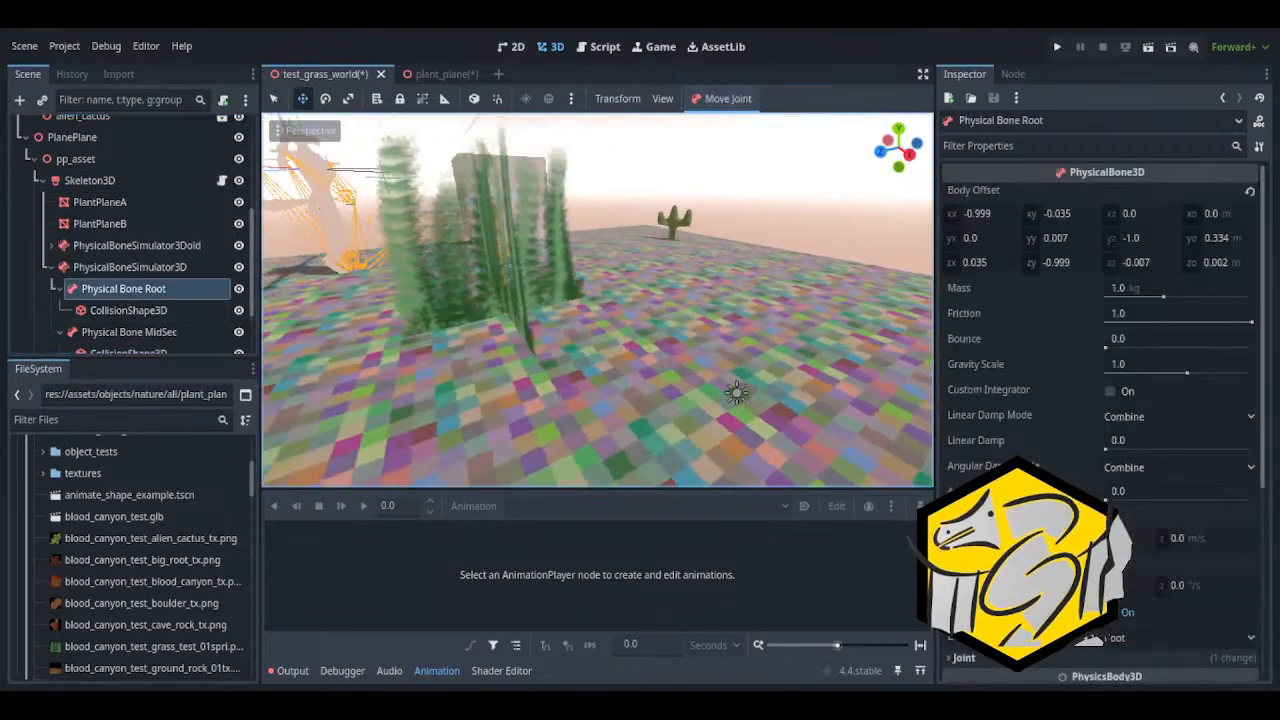
pyautogui.moveTo(573, 347); pyautogui.dragTo(573, 347, button='right')
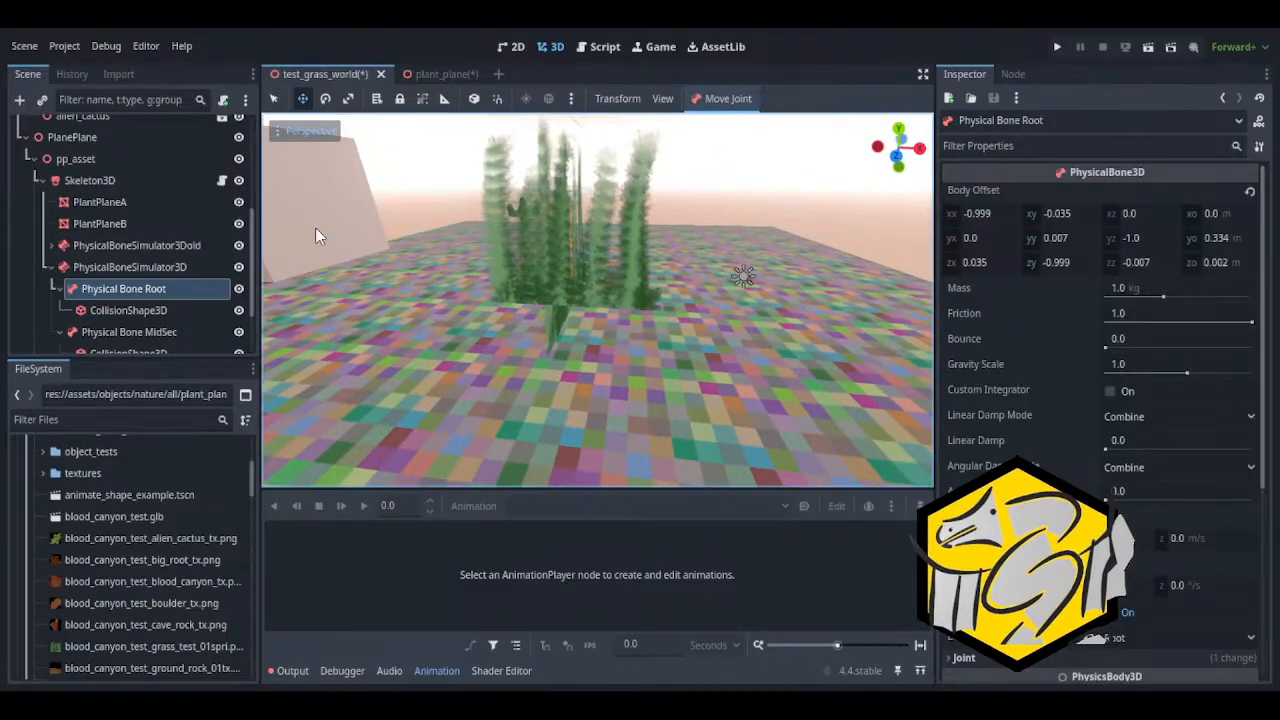
pyautogui.press('w')
pyautogui.moveTo(672, 411); pyautogui.dragTo(600, 390, button='right')
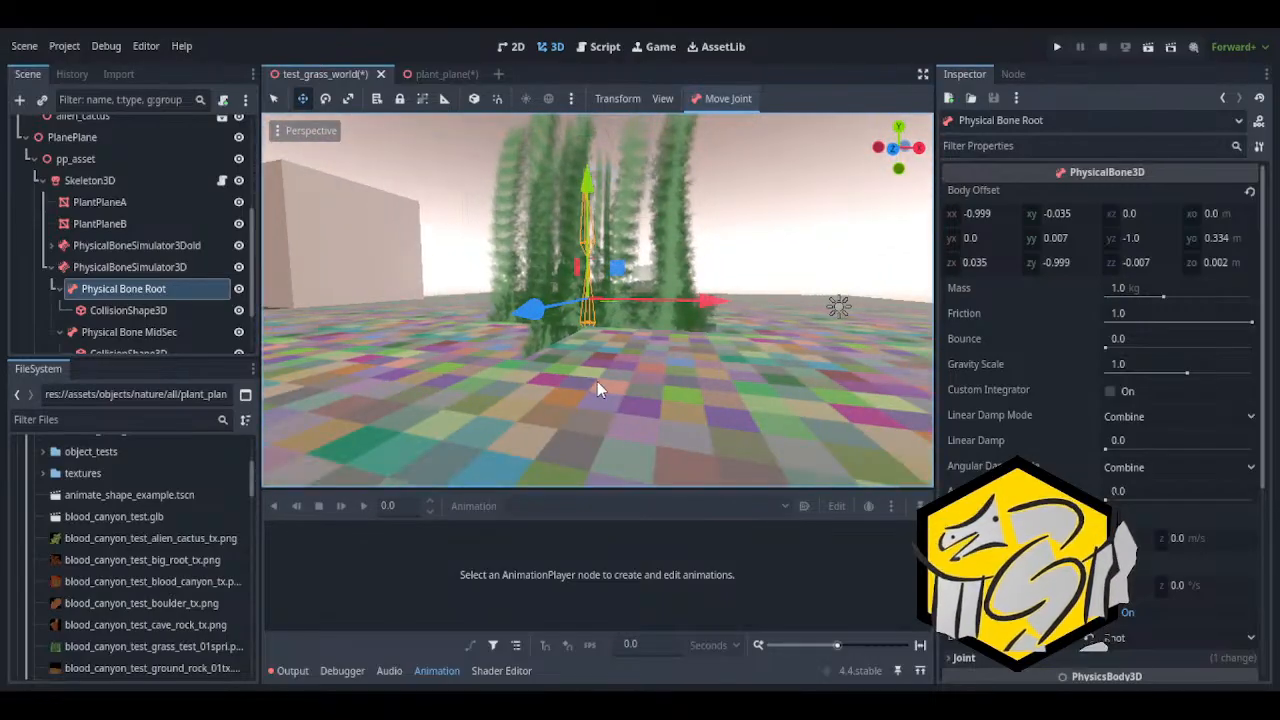
pyautogui.click(60, 288)
pyautogui.click(90, 312)
pyautogui.click(60, 310)
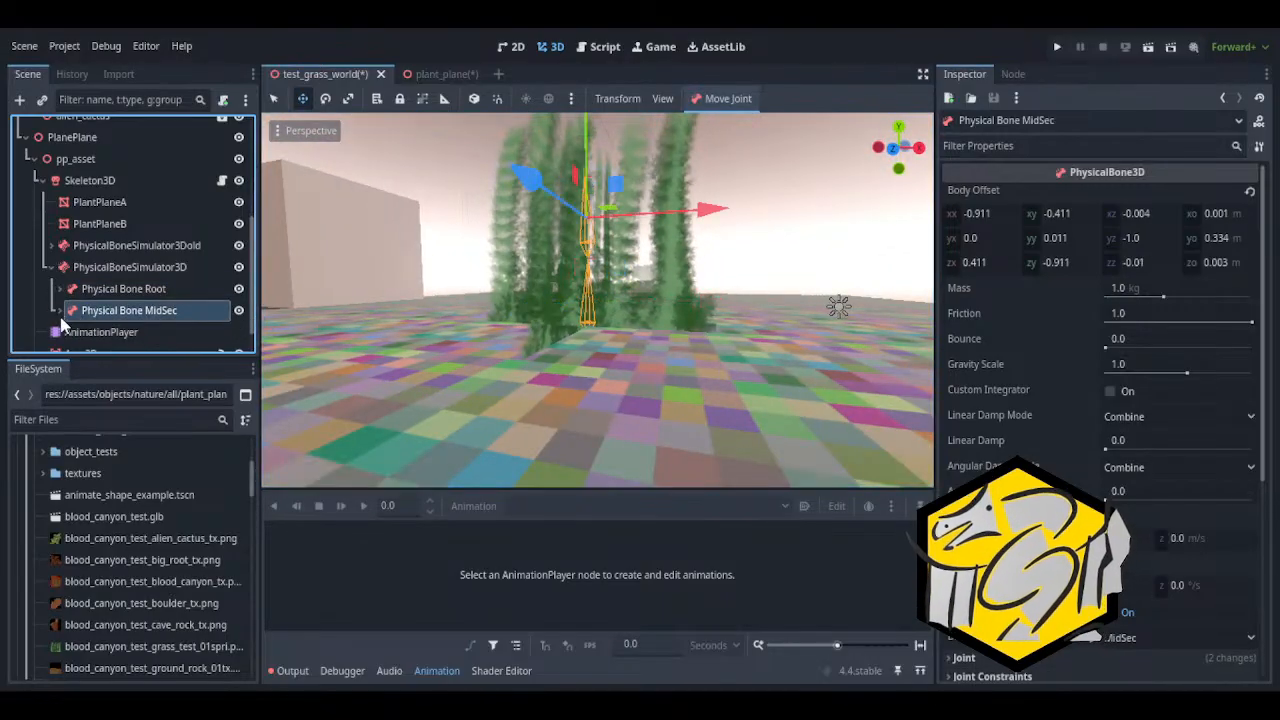
pyautogui.moveTo(564, 235); pyautogui.dragTo(564, 235, button='right')
pyautogui.moveTo(562, 285); pyautogui.dragTo(565, 240, button='right')
pyautogui.press('w')
pyautogui.press('s')
pyautogui.press('d')
# Delete the newly generated PhysicalBoneSimulator3D together with its physical bones
pyautogui.click(125, 267)
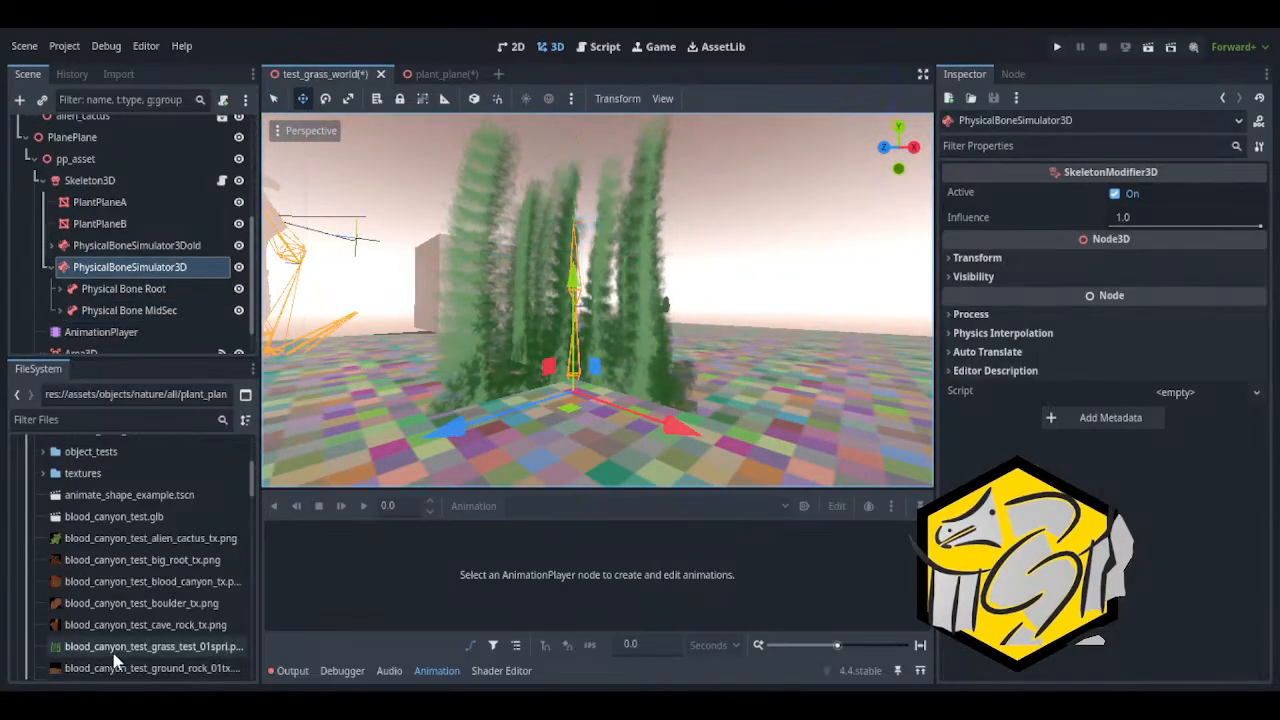
pyautogui.press('Delete')
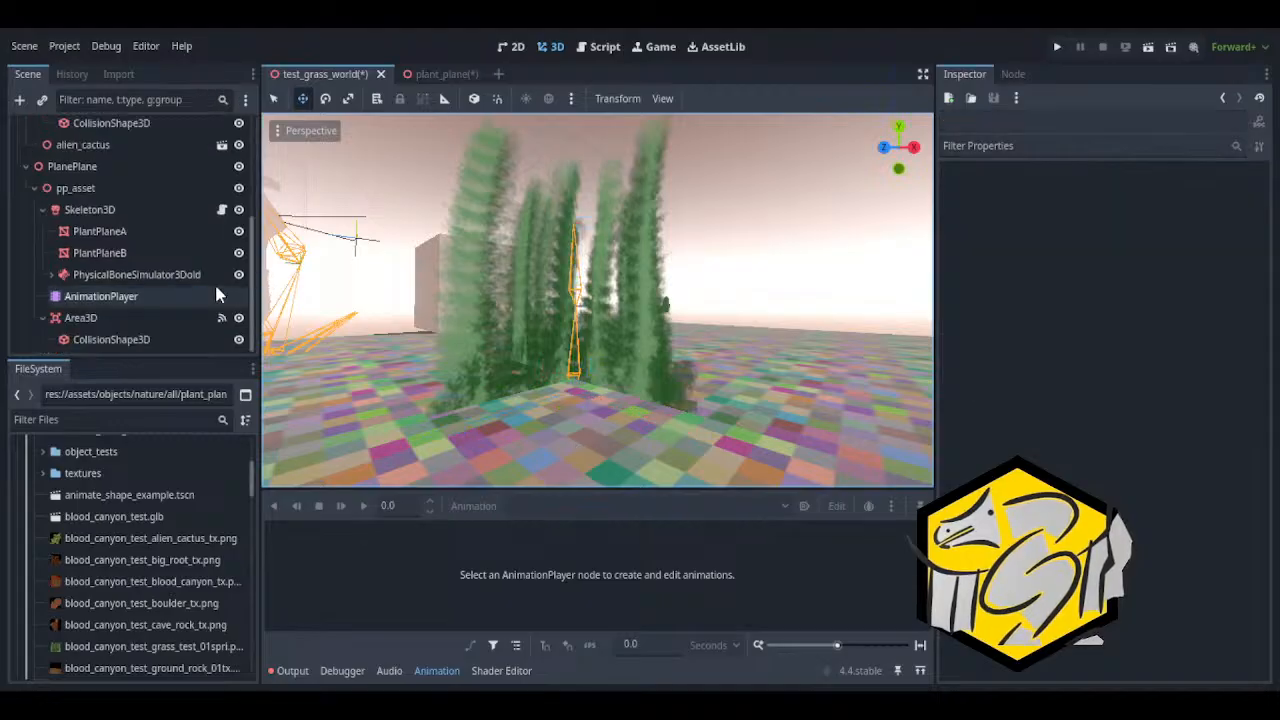
# Rename PhysicalBoneSimulator3Dold back to PhysicalBoneSimulator3D and save the test_grass_world scene
pyautogui.click(210, 277)
pyautogui.press('BackSpace')
pyautogui.press('BackSpace')
pyautogui.press('BackSpace')
pyautogui.press('Return')
pyautogui.hotkey('ctrl', 's')
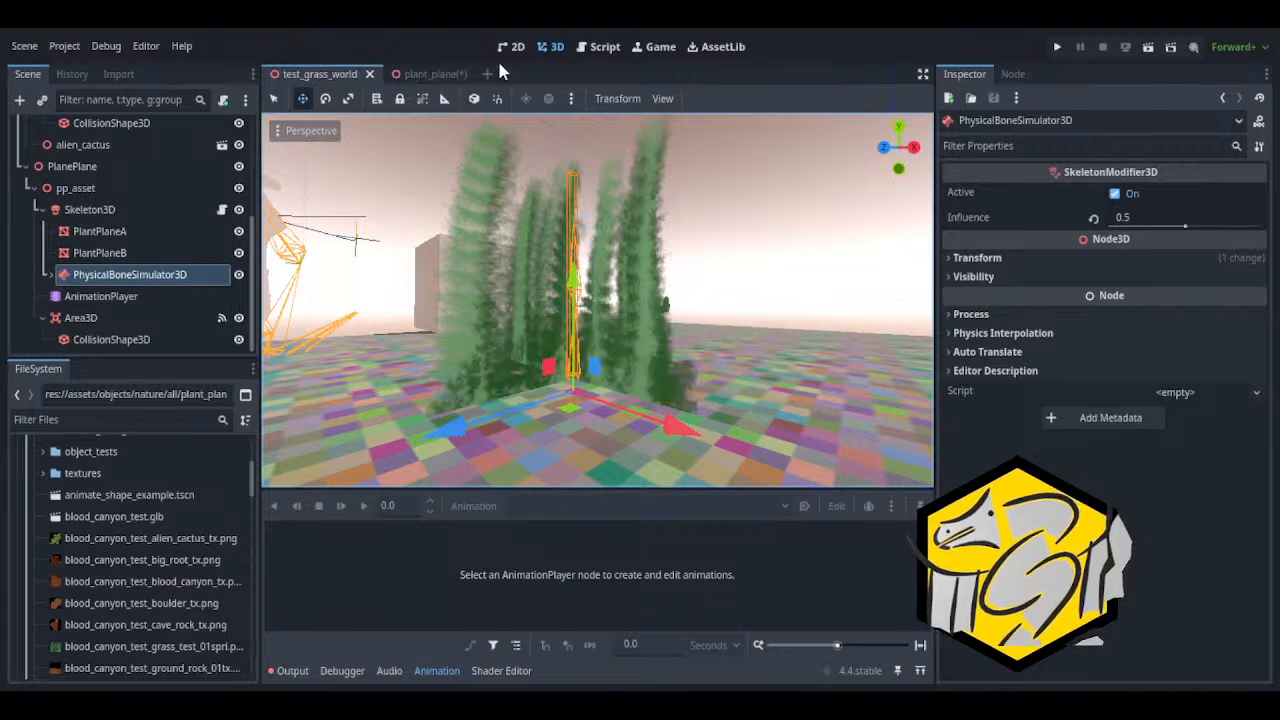
# Return to the plant_plane scene and switch to Blender to view the grass rig with its collision boxes
pyautogui.click(430, 74)
pyautogui.click(1164, 49)
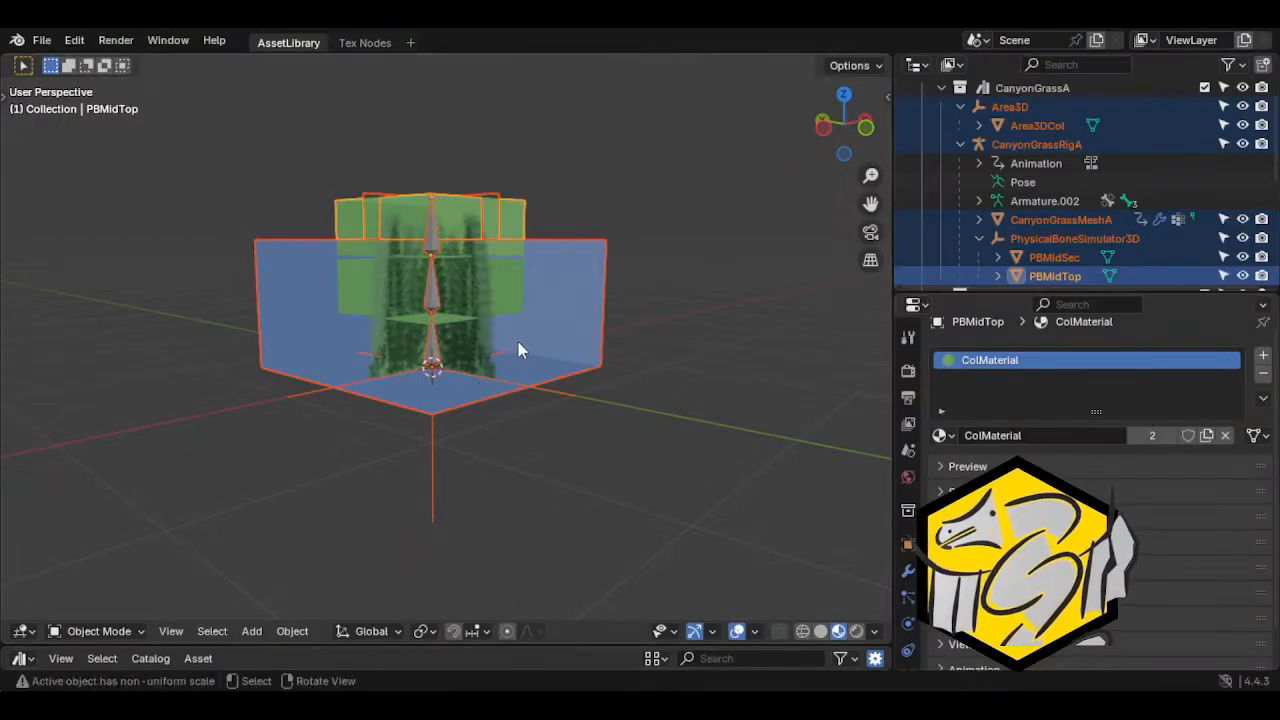
pyautogui.moveTo(490, 300); pyautogui.dragTo(465, 397, button='middle')
pyautogui.scroll(-1, 408, 430)
pyautogui.scroll(1, 410, 433)
# Duplicate the PhysicalBoneSimulator3D empty and move the copy up along Z to the middle bone
pyautogui.click(436, 466)
pyautogui.click(420, 465)
pyautogui.scroll(2, 467, 397)
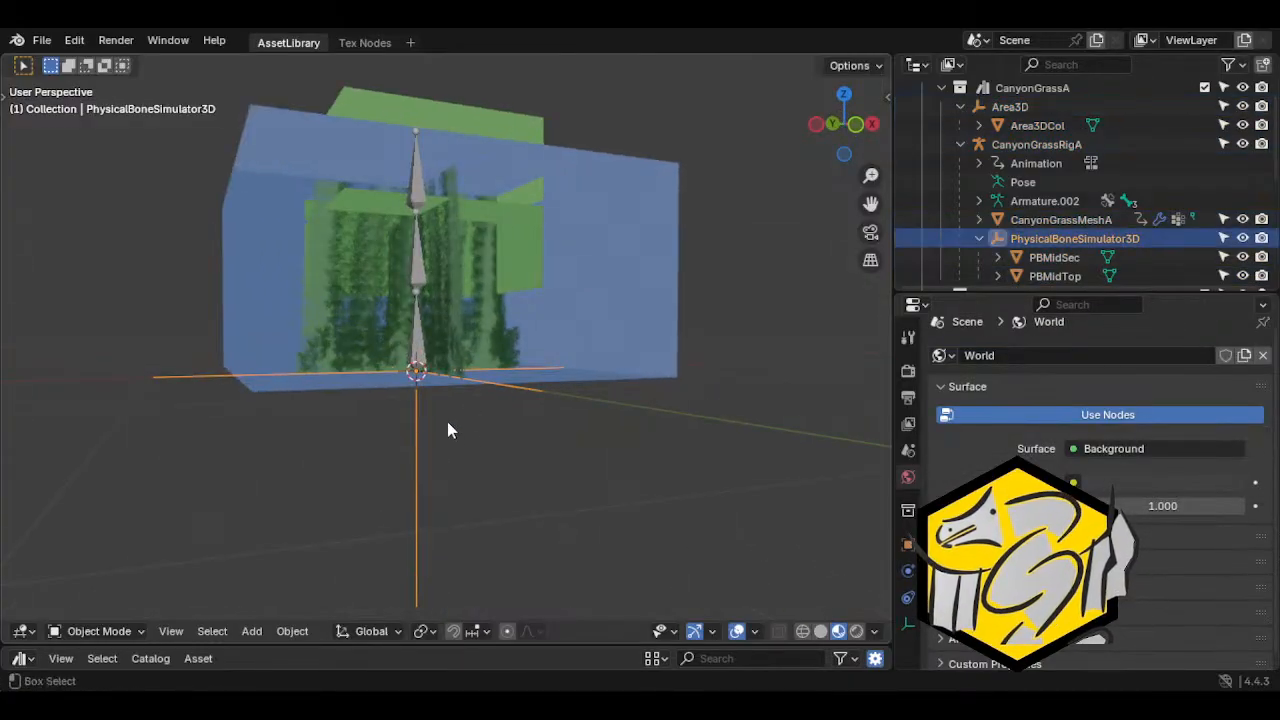
pyautogui.hotkey('shift', 'd')
pyautogui.press('z')
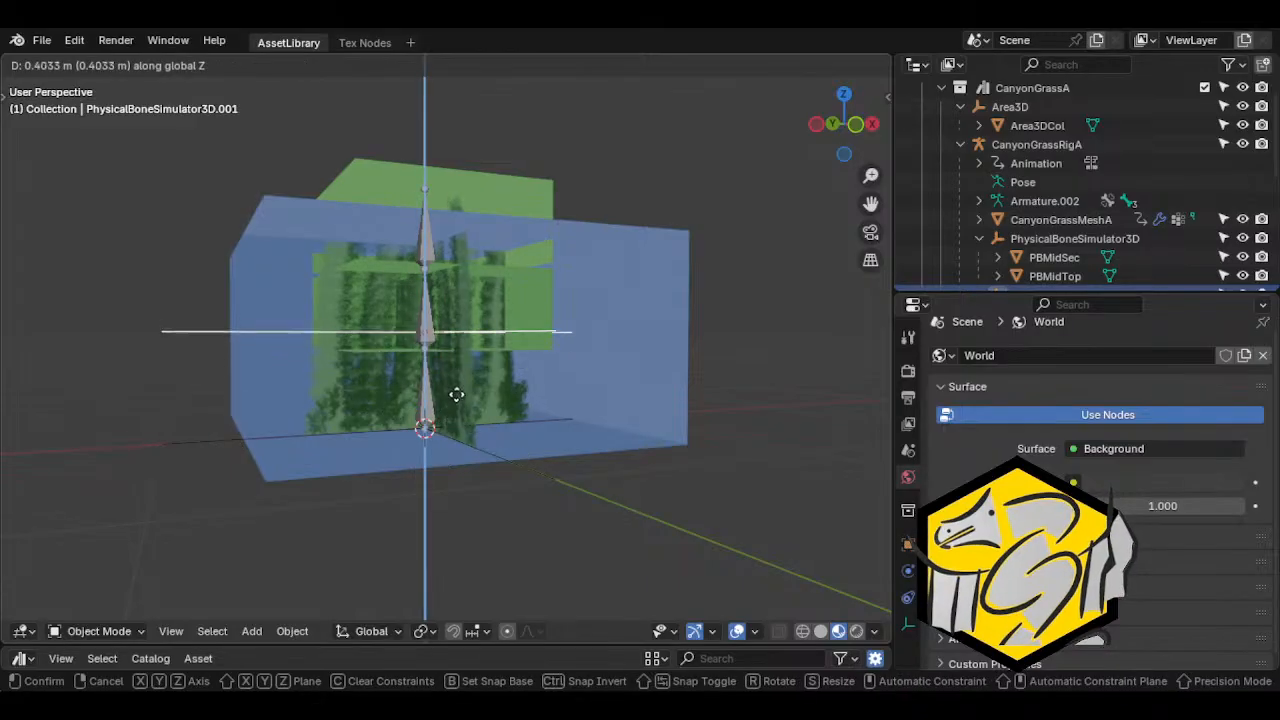
pyautogui.click(538, 382)
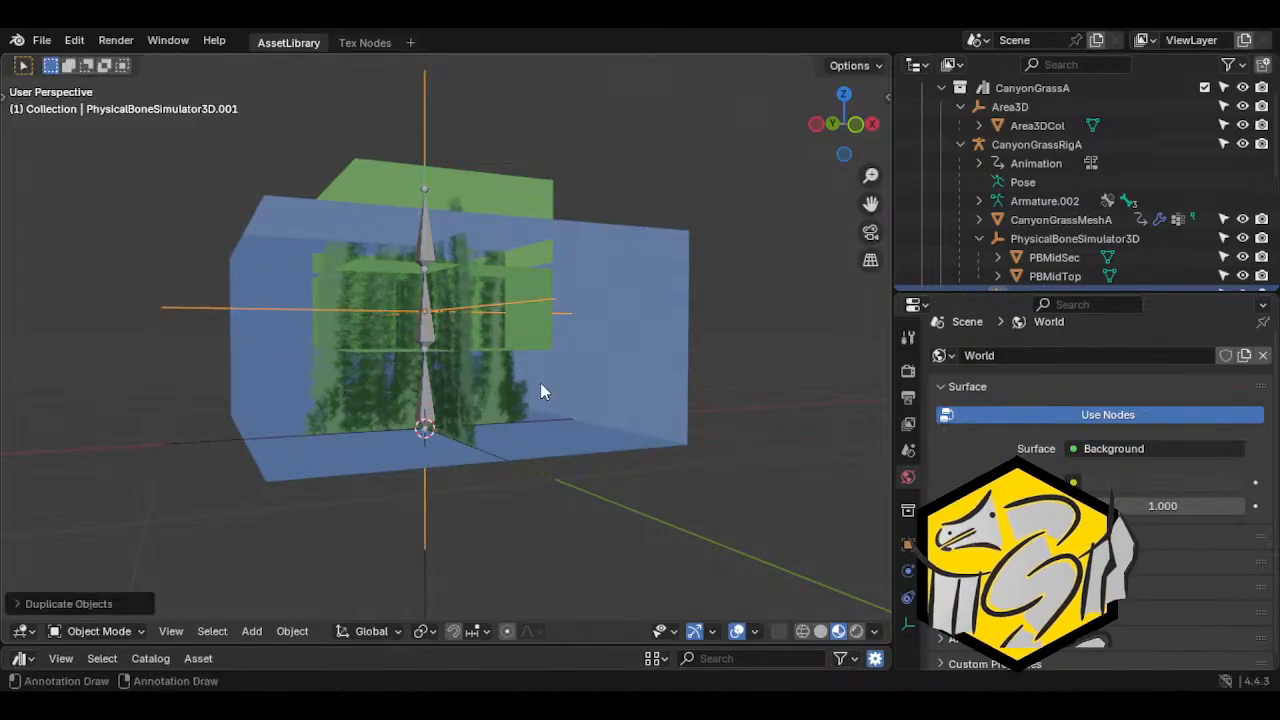
pyautogui.moveTo(538, 382); pyautogui.dragTo(538, 433, button='middle')
# Duplicate the middle empty and move the copy about 0.33 m up along Z to the top bone
pyautogui.hotkey('shift', 'd')
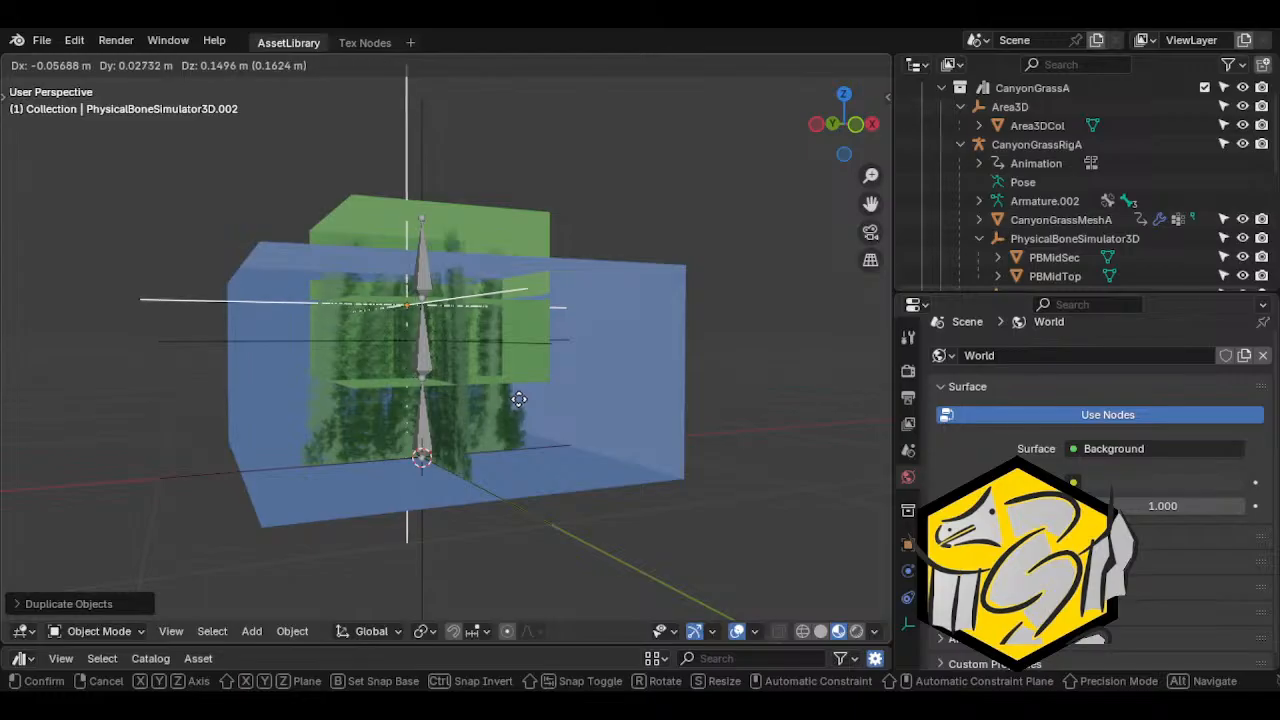
pyautogui.press('z')
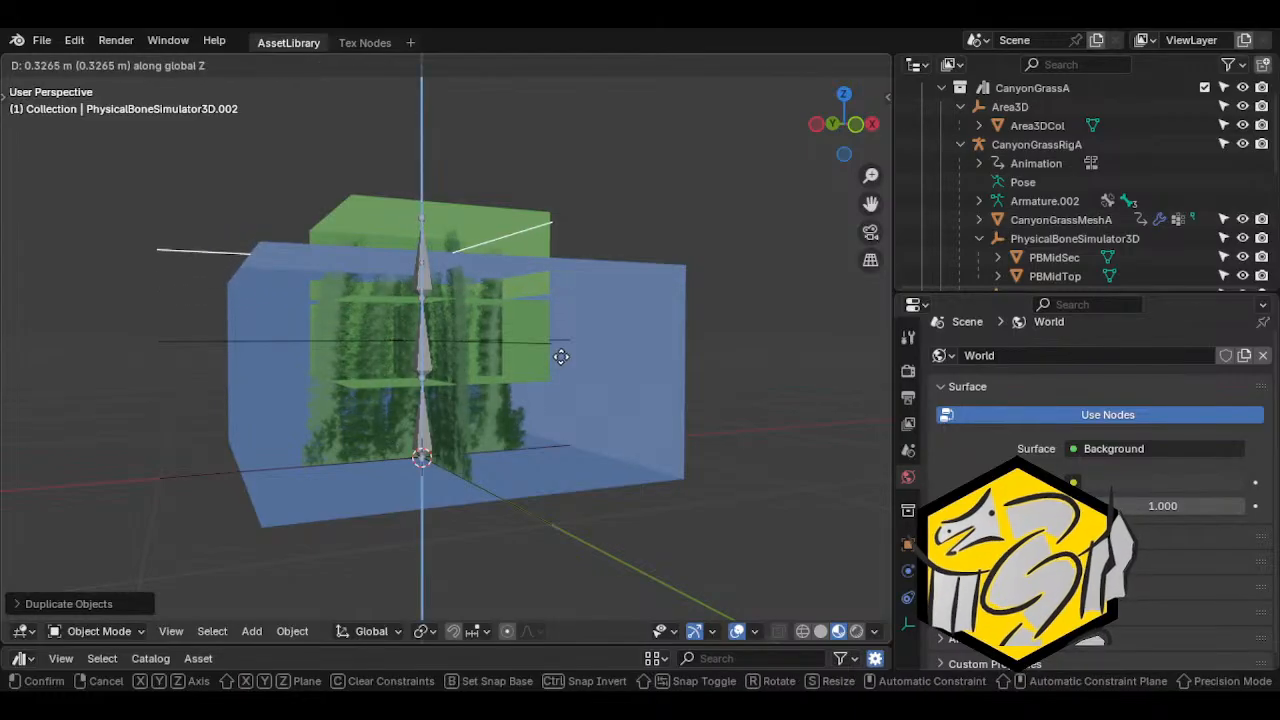
pyautogui.click(567, 356)
pyautogui.moveTo(537, 461)
pyautogui.mouseDown(button='middle')
pyautogui.moveTo(424, 397)
pyautogui.moveTo(440, 378)
pyautogui.moveTo(686, 375)
pyautogui.moveTo(617, 354)
pyautogui.moveTo(480, 390)
pyautogui.moveTo(466, 414)
pyautogui.moveTo(434, 400)
pyautogui.mouseUp(button='middle')
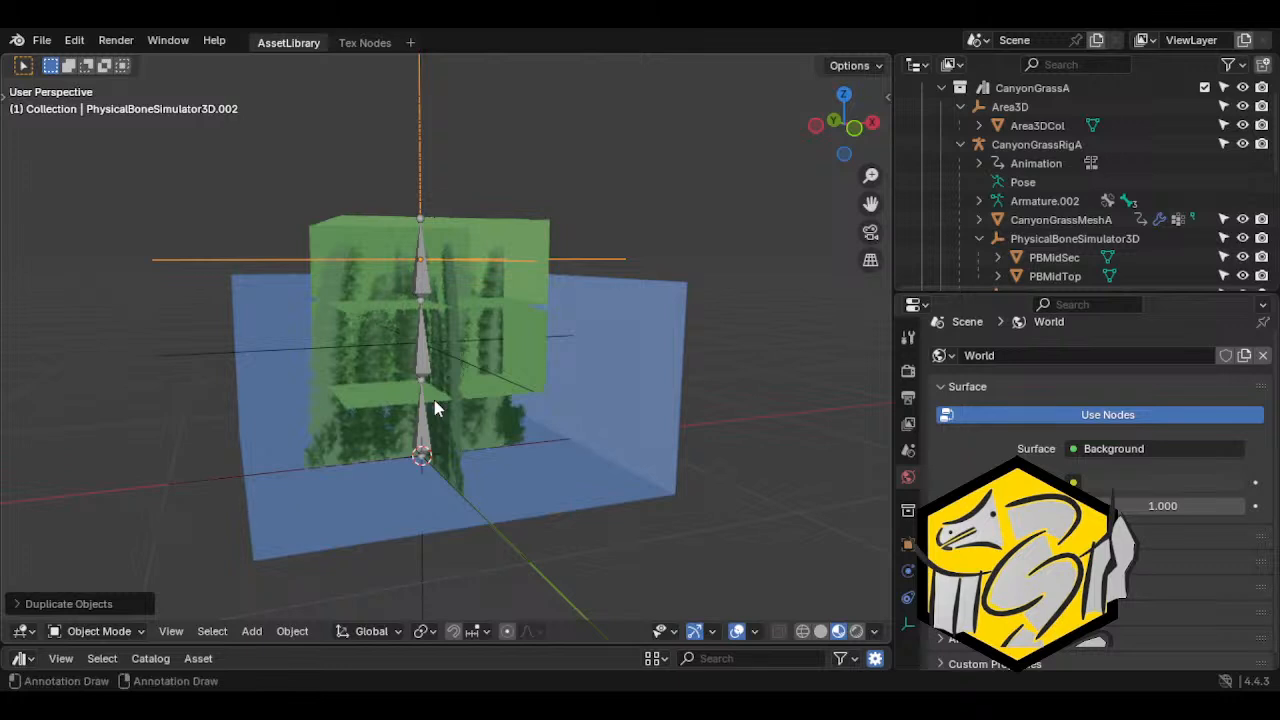
# Rename the duplicated empty at the middle bone as PBMidSec
pyautogui.click(479, 371)
pyautogui.click(481, 372)
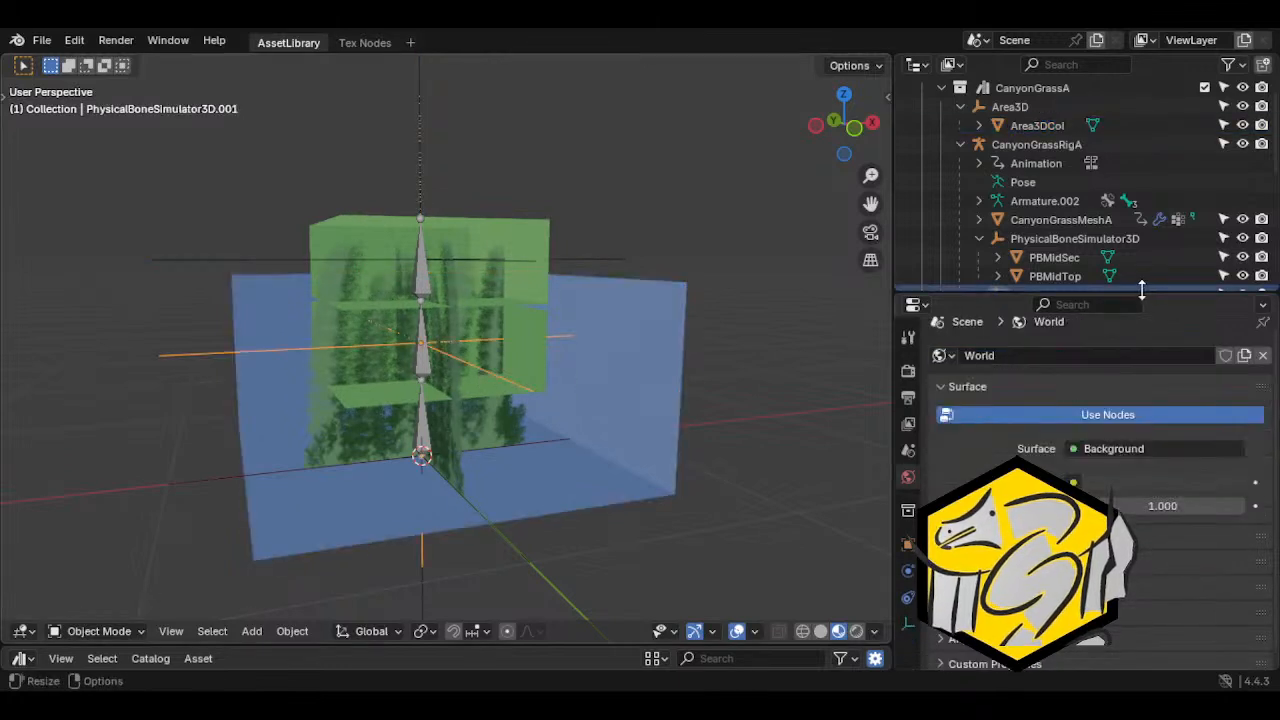
pyautogui.scroll(-1, 1085, 255)
pyautogui.doubleClick(1087, 257)
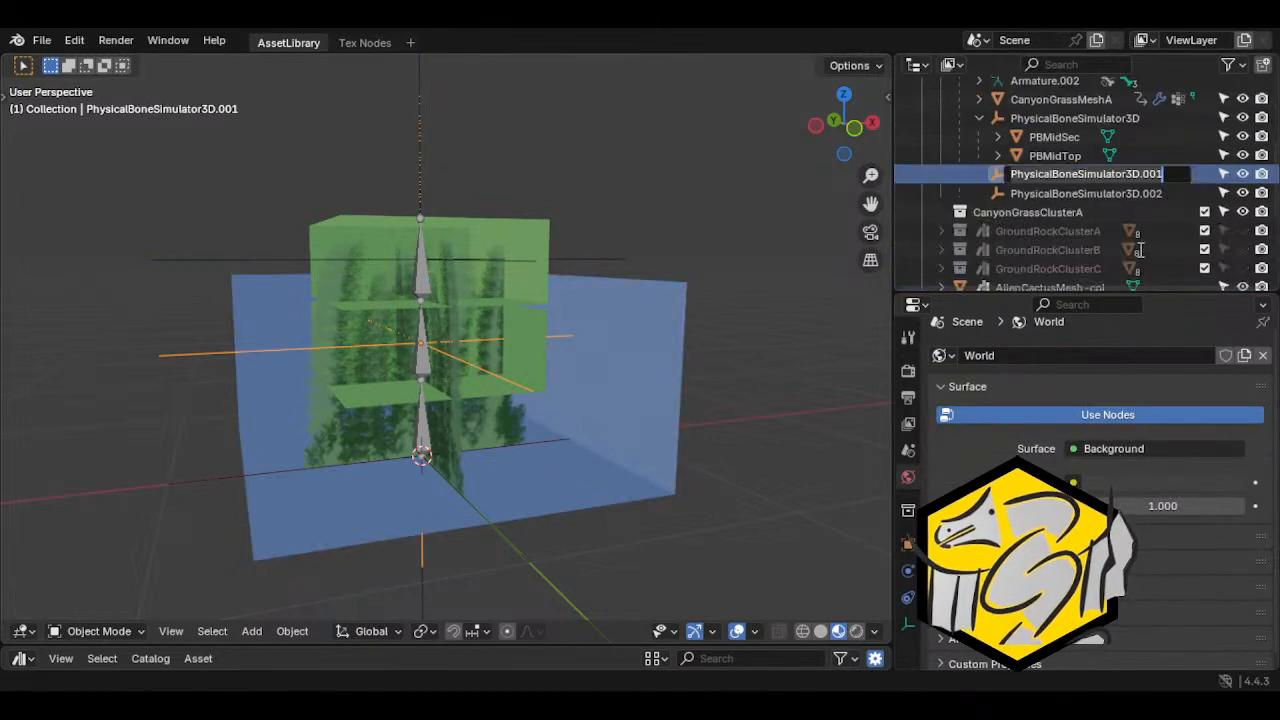
pyautogui.write('PBMidS')
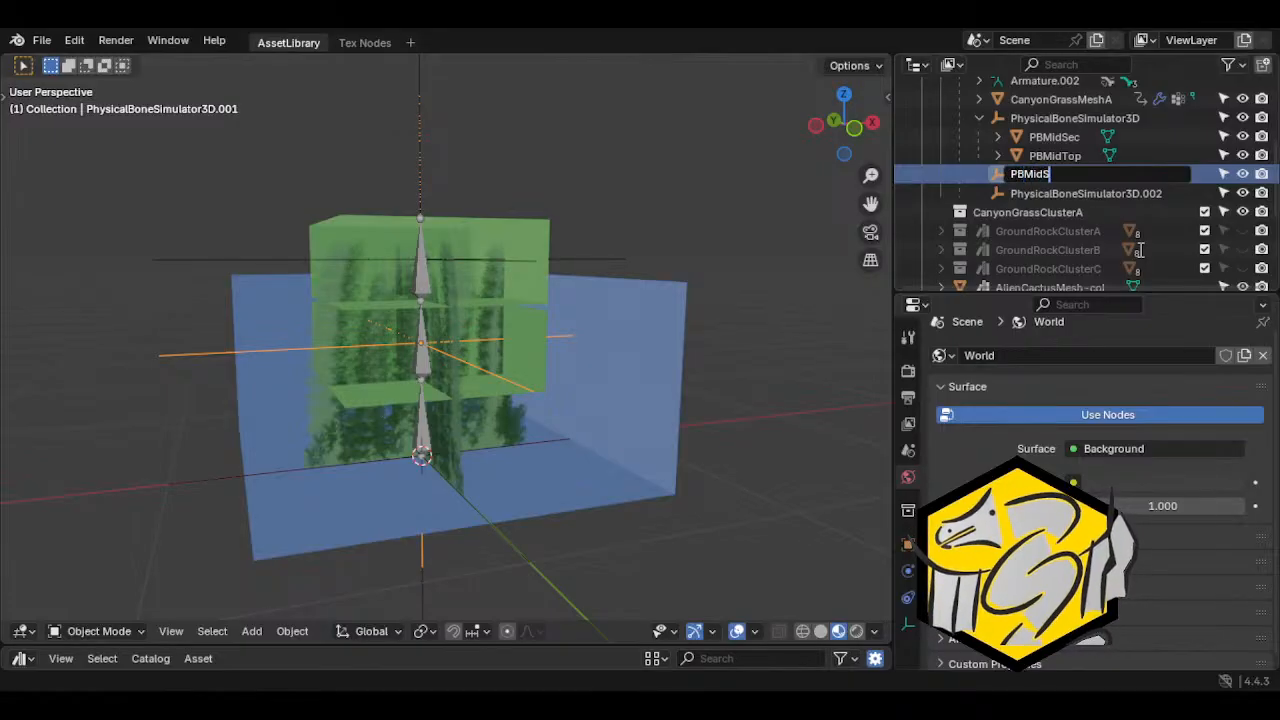
pyautogui.press('Return')
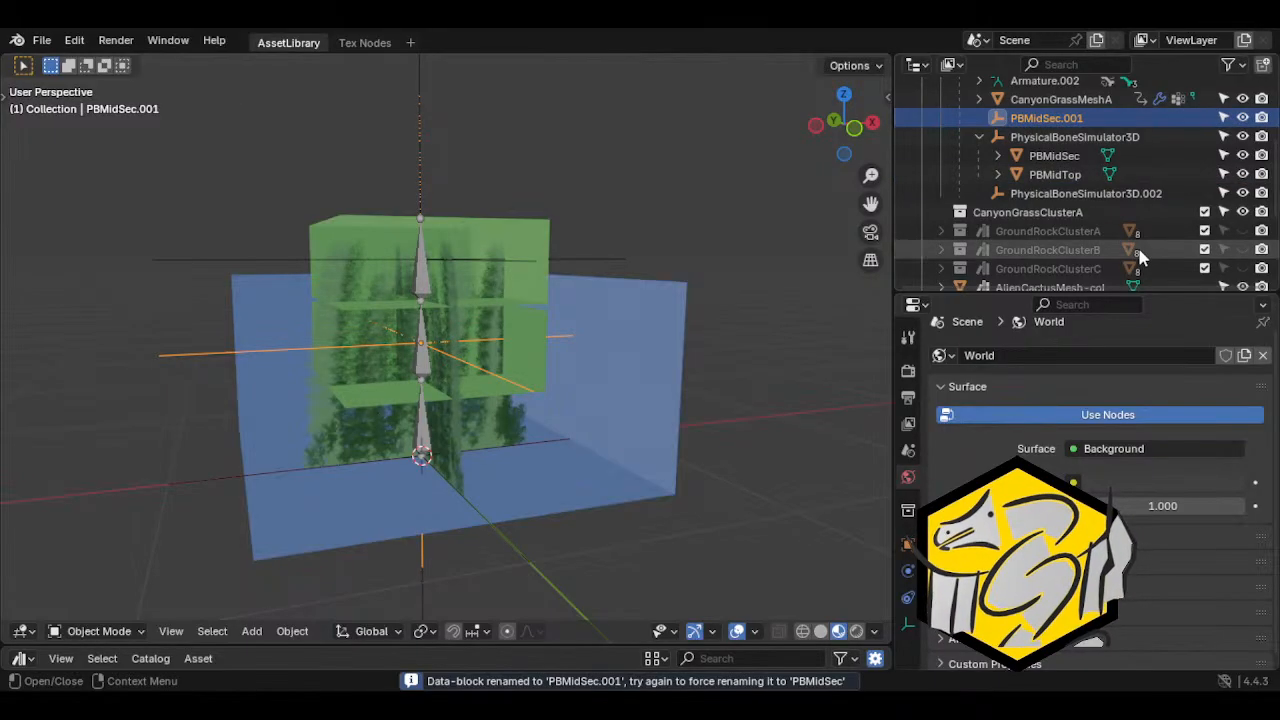
pyautogui.scroll(-1, 1075, 125)
pyautogui.click(1060, 133)
pyautogui.scroll(2, 1073, 172)
pyautogui.press('m')
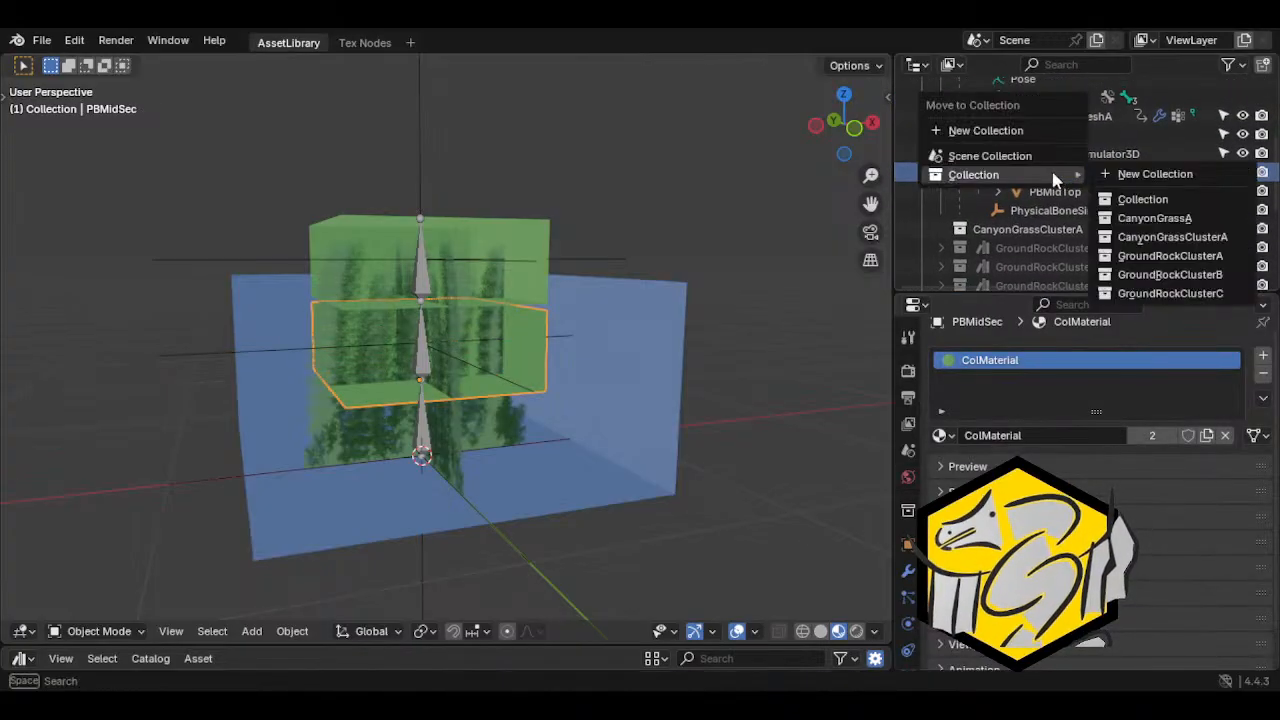
pyautogui.press('Escape')
pyautogui.moveTo(1036, 175); pyautogui.dragTo(1066, 140)
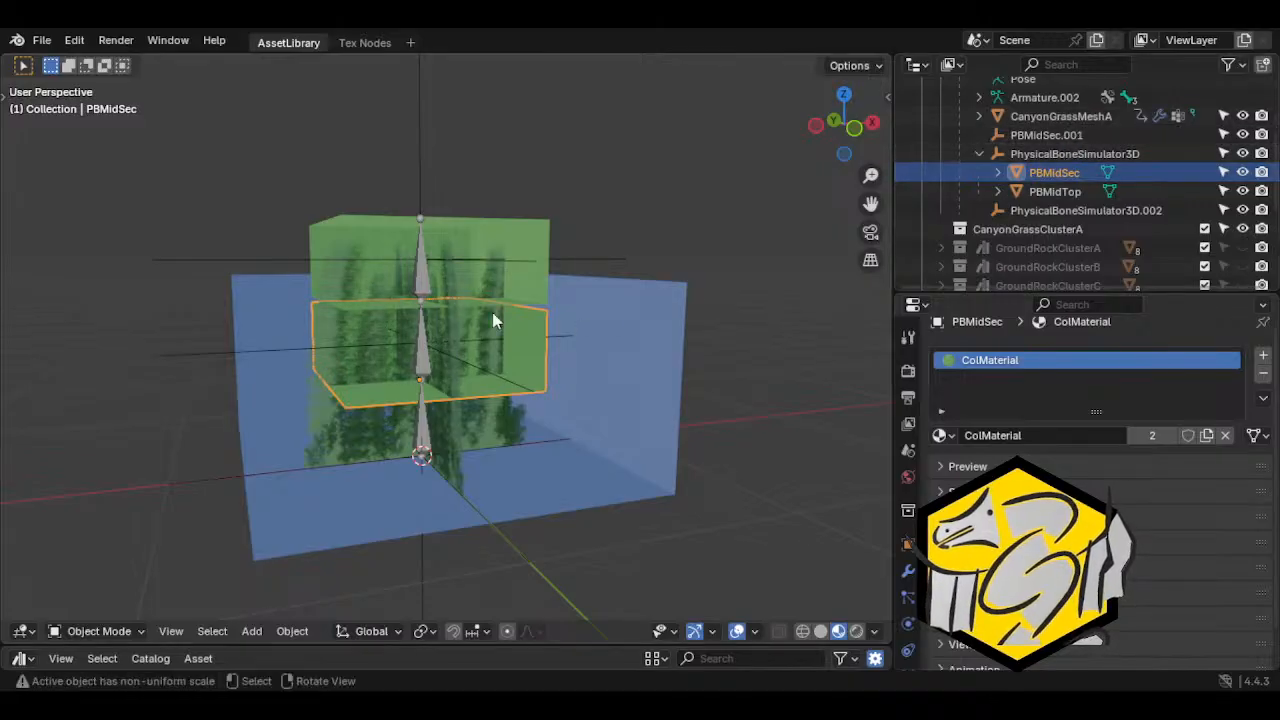
# Rename the PBMidSec collision mesh as PBMidSecMesh and the PBMidTop collision mesh as PBTopColMesh
pyautogui.doubleClick(1058, 174)
pyautogui.press('Return')
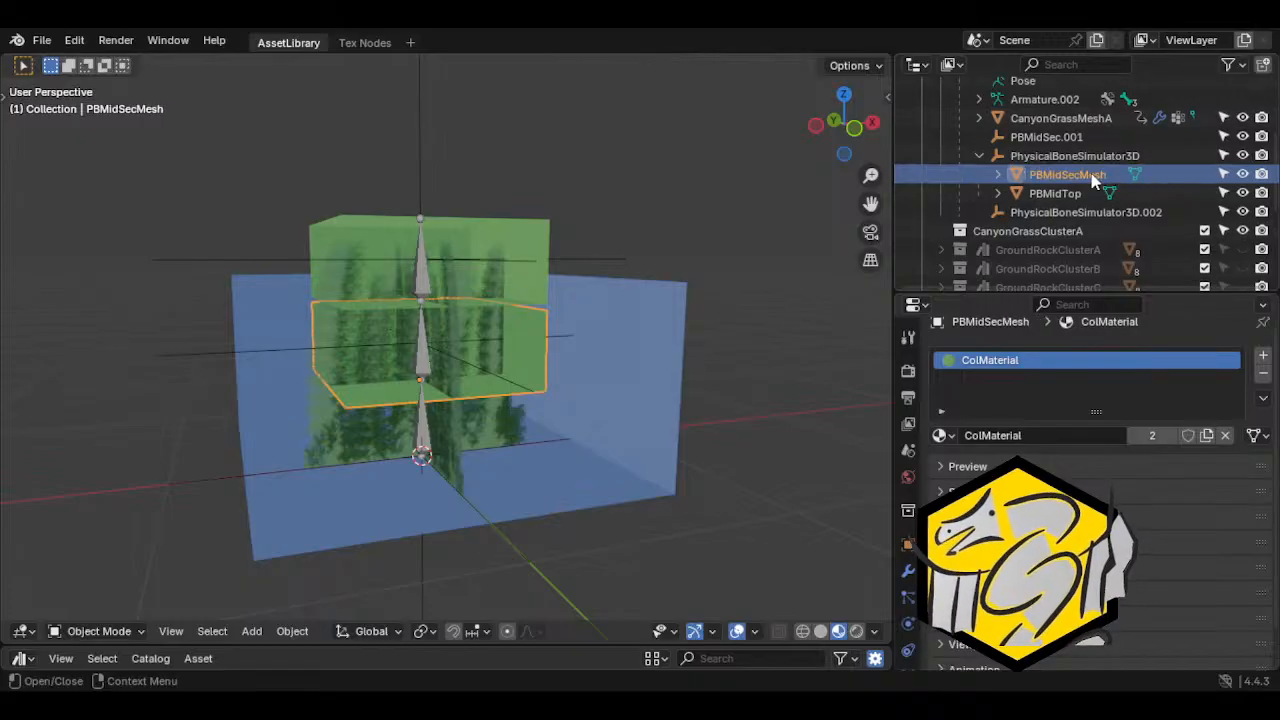
pyautogui.scroll(-1, 1085, 195)
pyautogui.doubleClick(1097, 174)
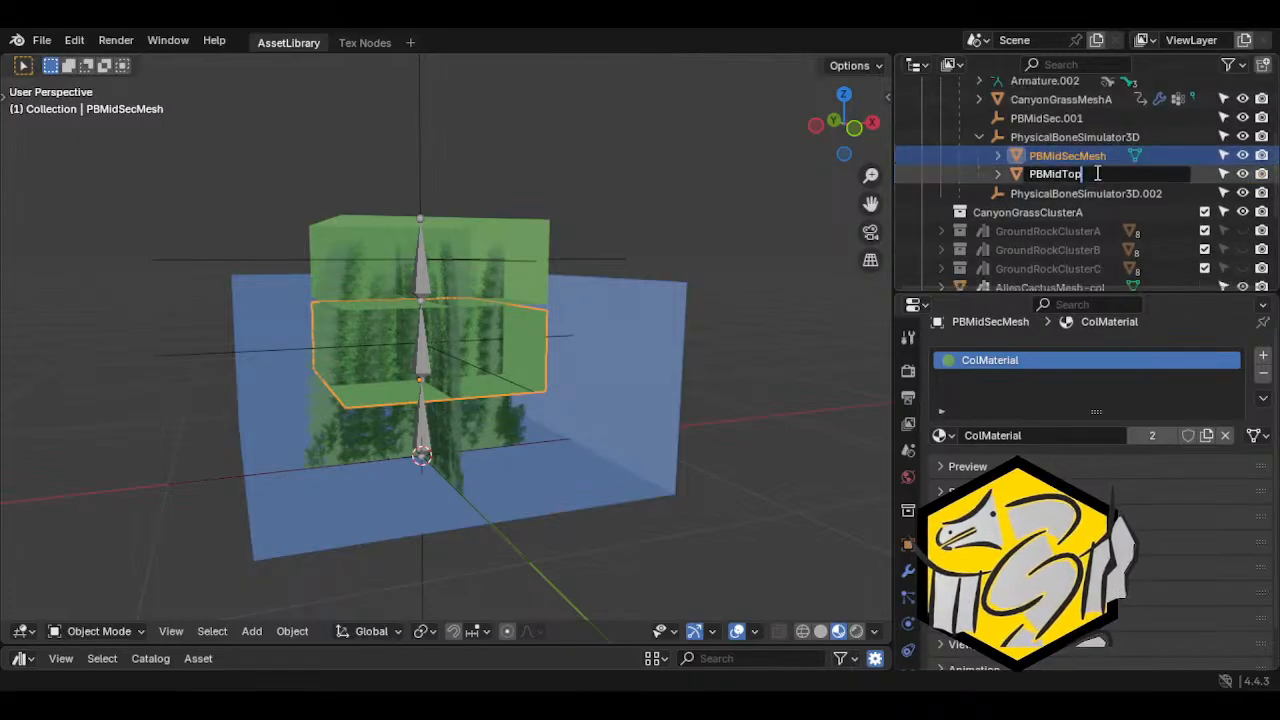
pyautogui.write('Mesh')
pyautogui.press('Return')
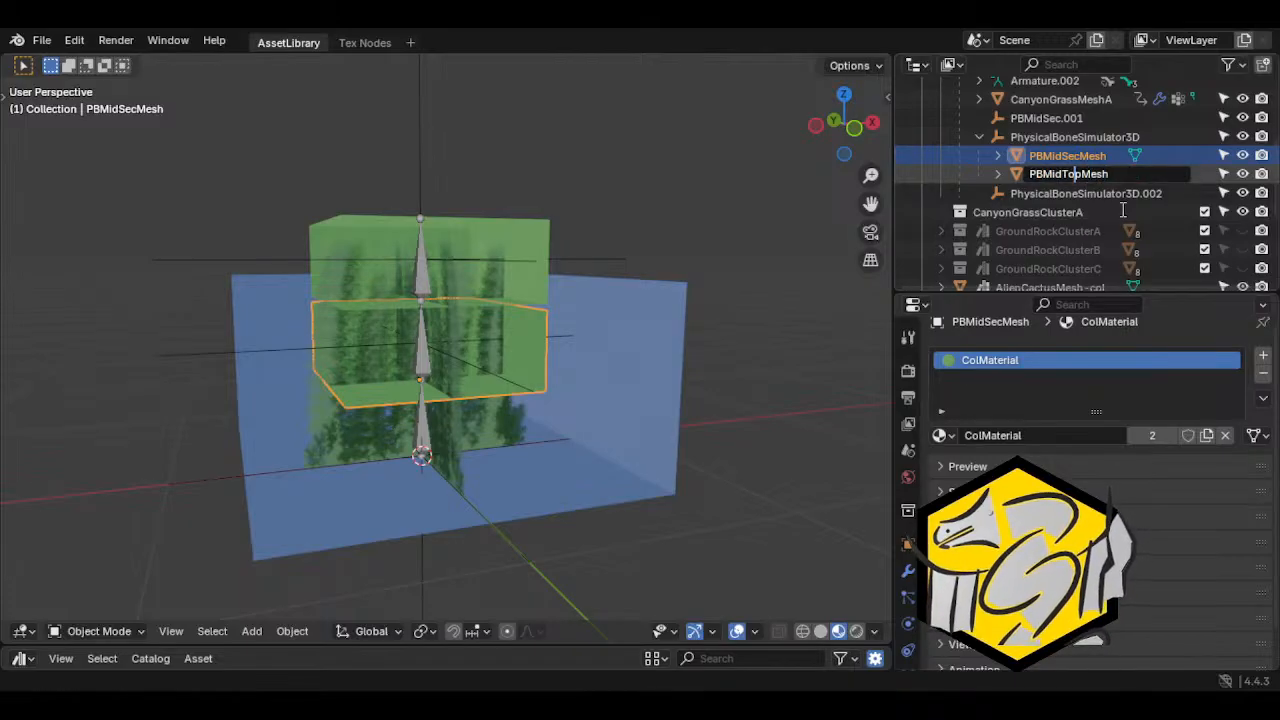
pyautogui.press('BackSpace')
pyautogui.press('BackSpace')
pyautogui.press('BackSpace')
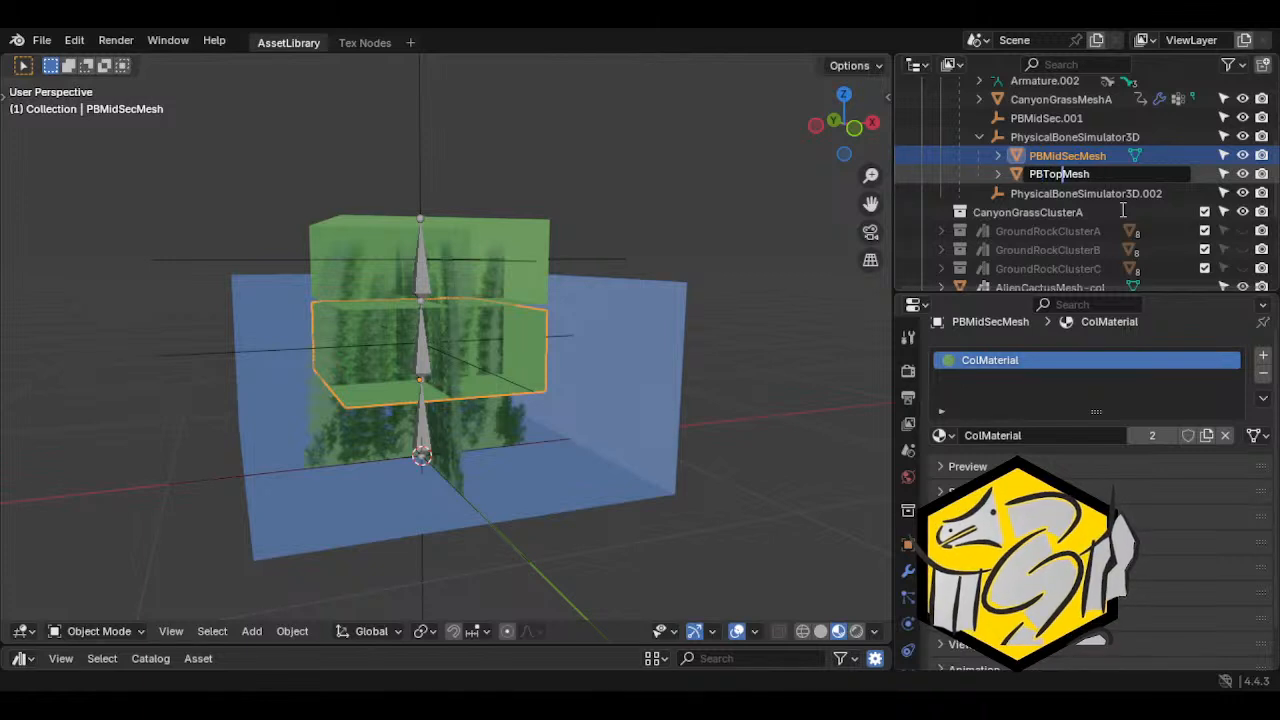
pyautogui.write('Col')
pyautogui.press('Return')
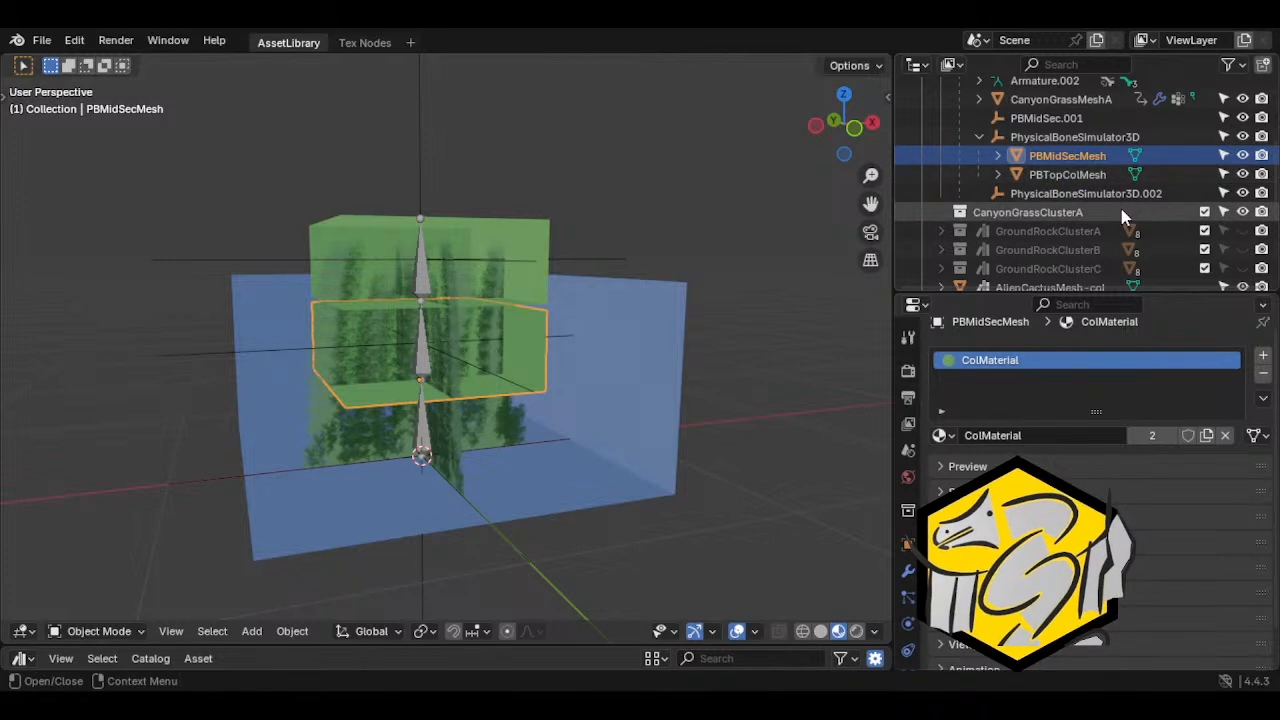
# Rename PBMidSecMesh as PBMidSecColMesh
pyautogui.scroll(1, 1075, 180)
pyautogui.doubleClick(1073, 175)
pyautogui.write('Col')
pyautogui.press('Return')
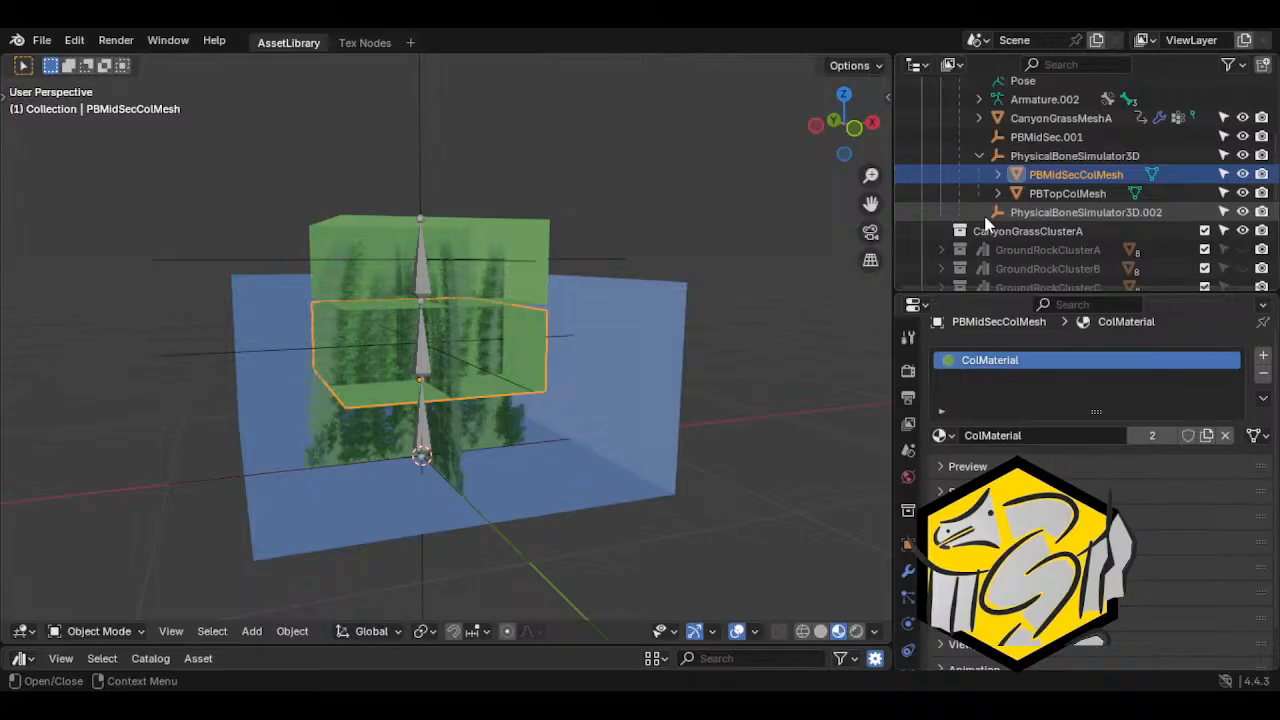
# Hide the Area3DCol box and parent PBMidSecColMesh to the PBMidSec.001 empty
pyautogui.click(566, 338)
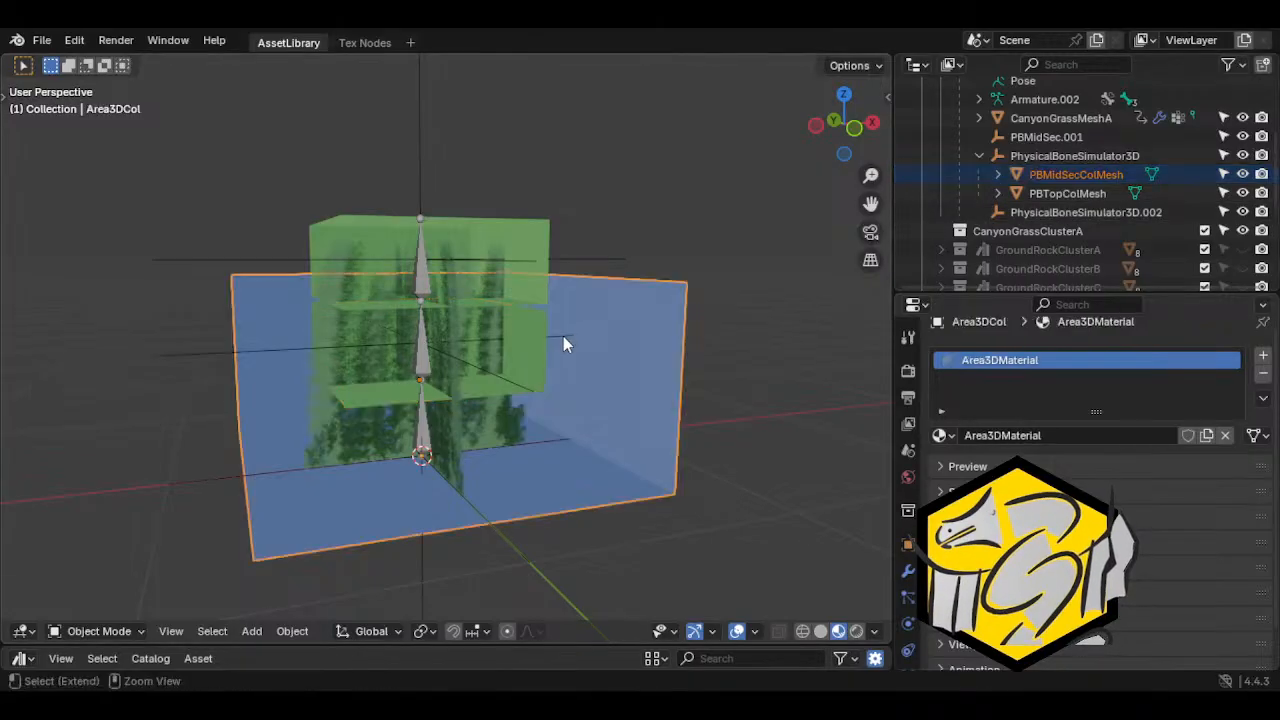
pyautogui.press('h')
pyautogui.click(569, 335)
pyautogui.keyDown('shift'); pyautogui.click(571, 346); pyautogui.keyUp('shift')
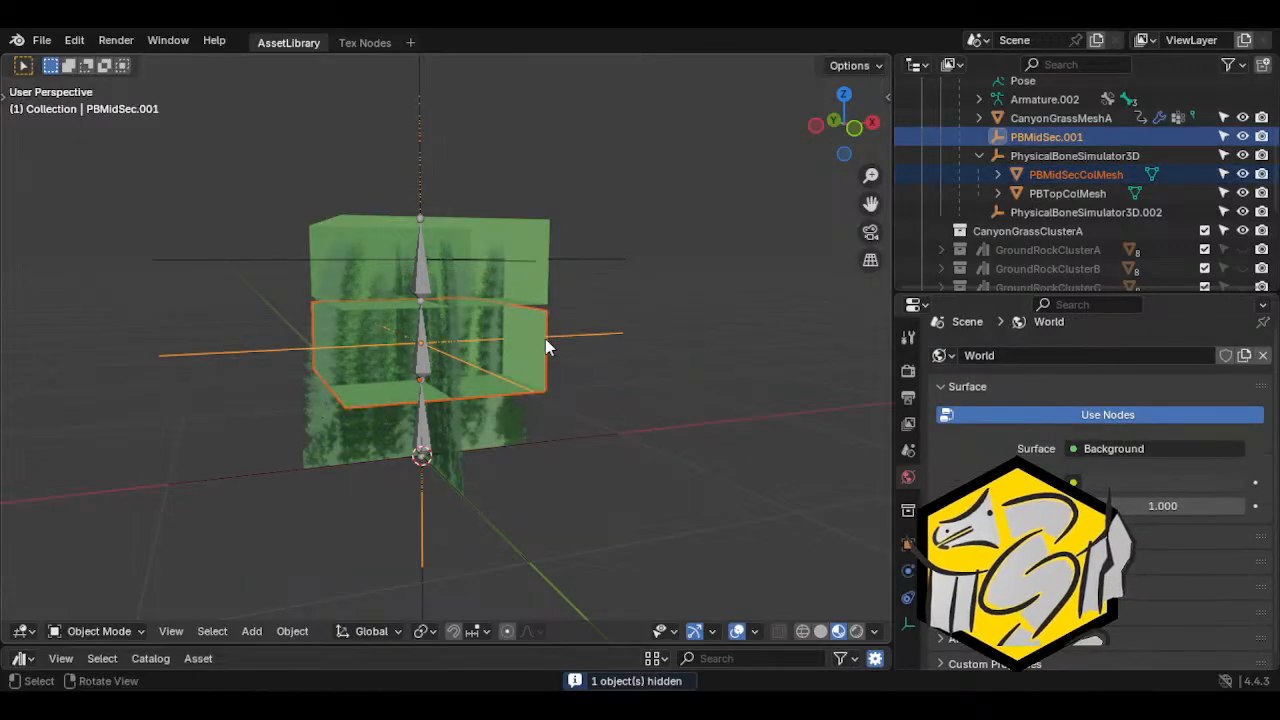
pyautogui.click(292, 631)
pyautogui.moveTo(340, 308)
pyautogui.click(500, 306)
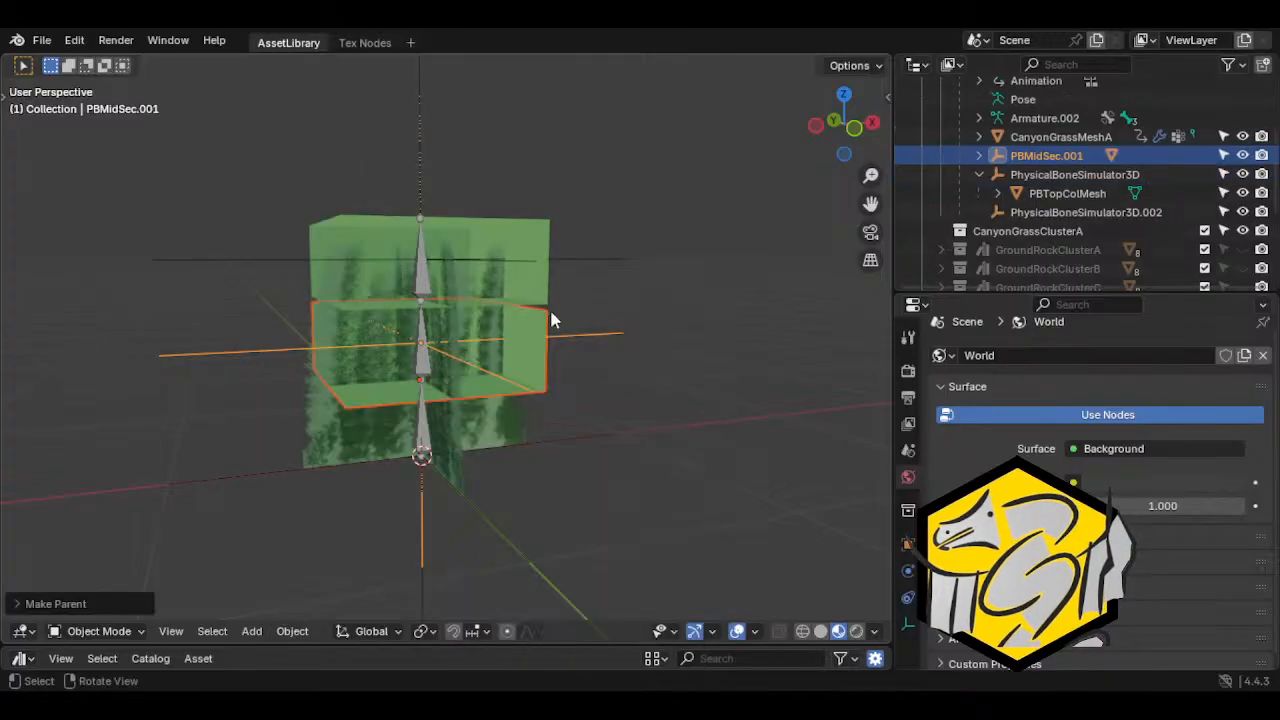
# Rename the PBMidSec.001 empty as PBMidSec
pyautogui.scroll(1, 1087, 168)
pyautogui.doubleClick(1092, 168)
pyautogui.press('BackSpace')
pyautogui.press('BackSpace')
pyautogui.press('Return')
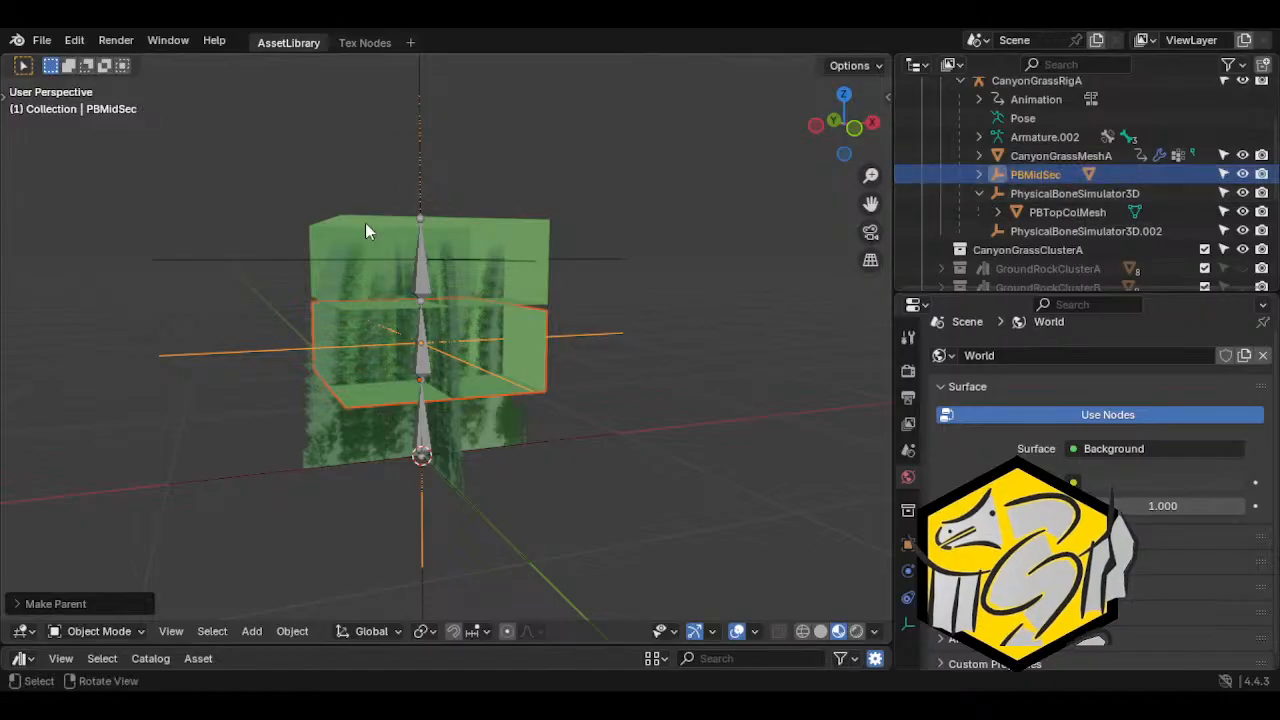
# Parent PBTopColMesh to the PhysicalBoneSimulator3D.002 empty as an Object parent
pyautogui.click(503, 287)
pyautogui.keyDown('shift'); pyautogui.click(567, 258); pyautogui.keyUp('shift')
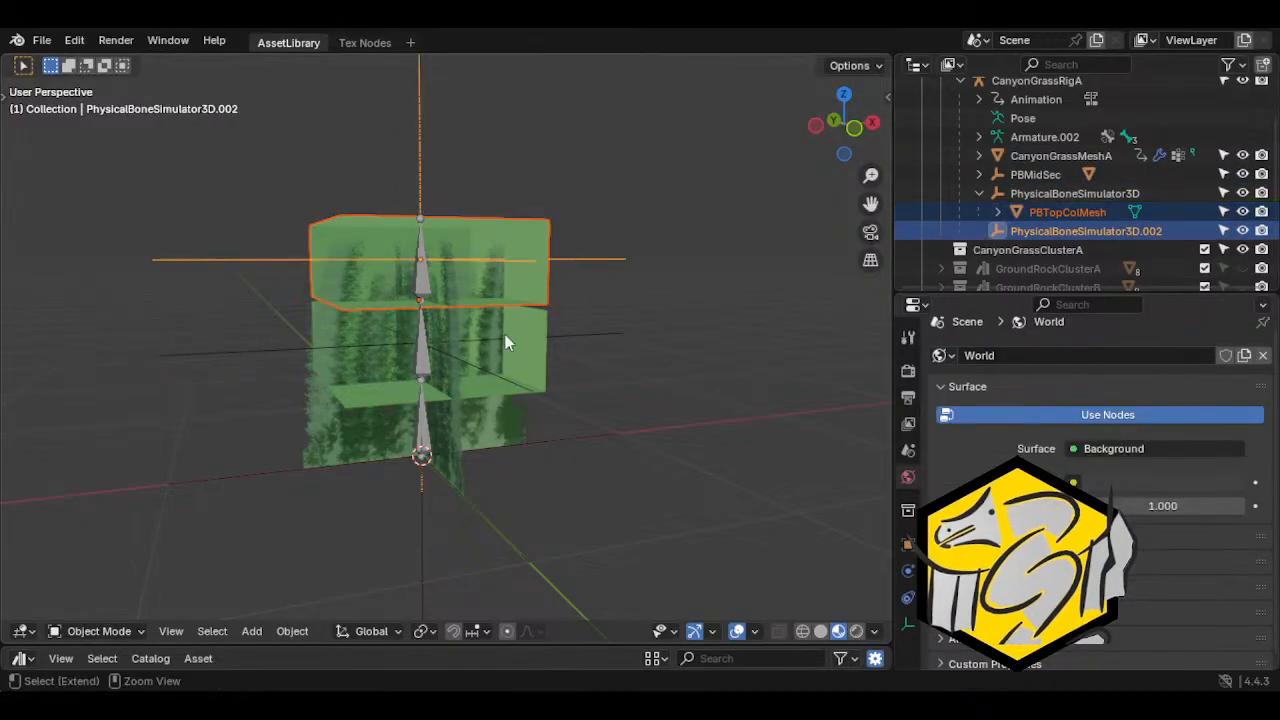
pyautogui.click(292, 631)
pyautogui.moveTo(350, 303)
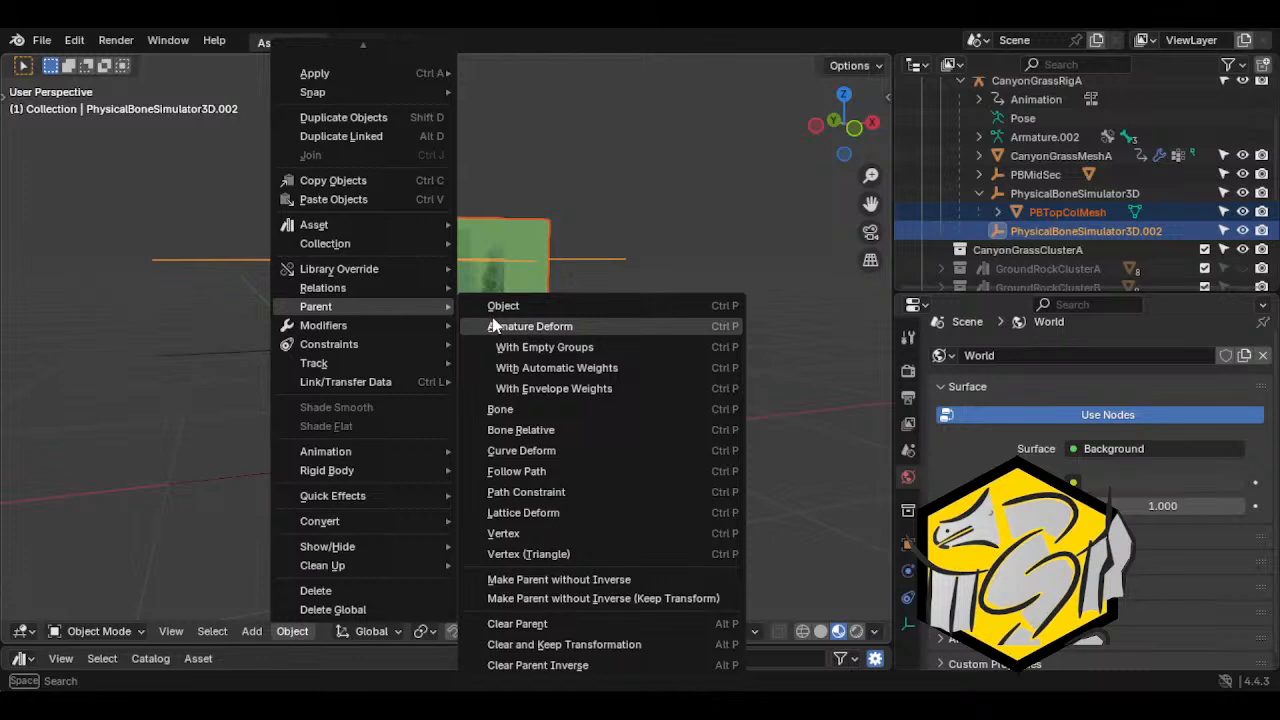
pyautogui.click(493, 325)
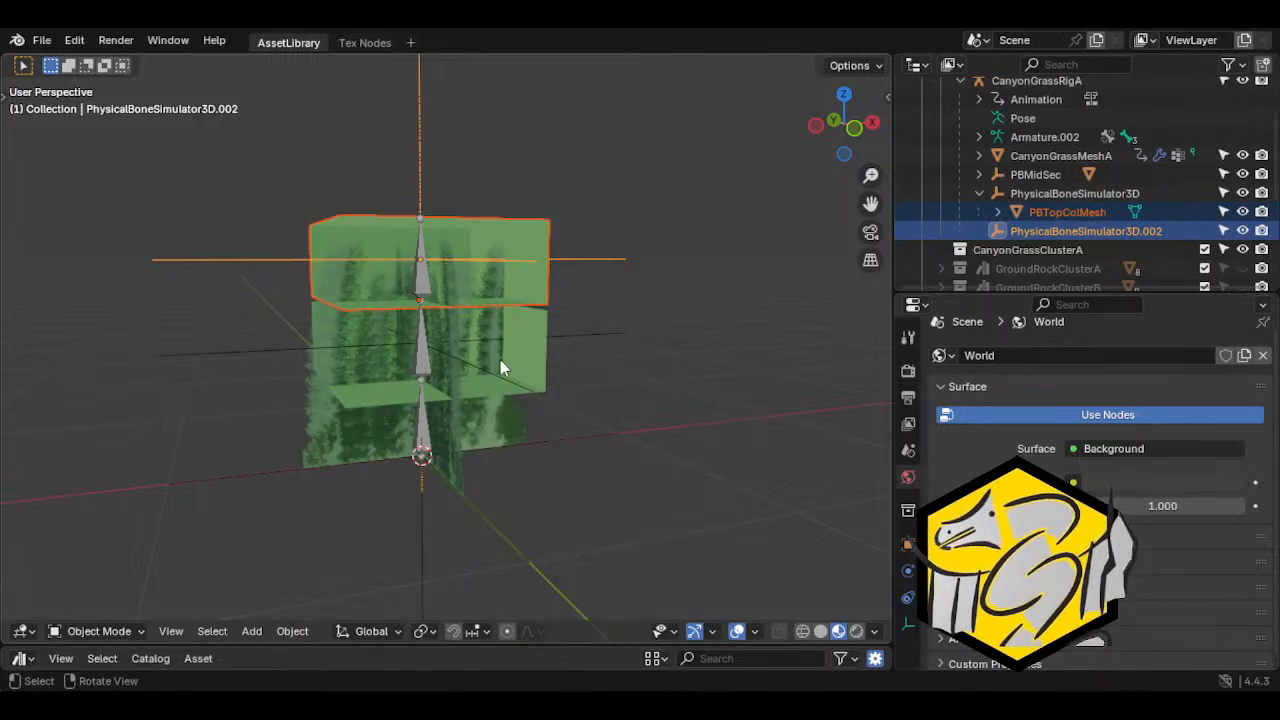
pyautogui.click(292, 631)
pyautogui.moveTo(376, 300)
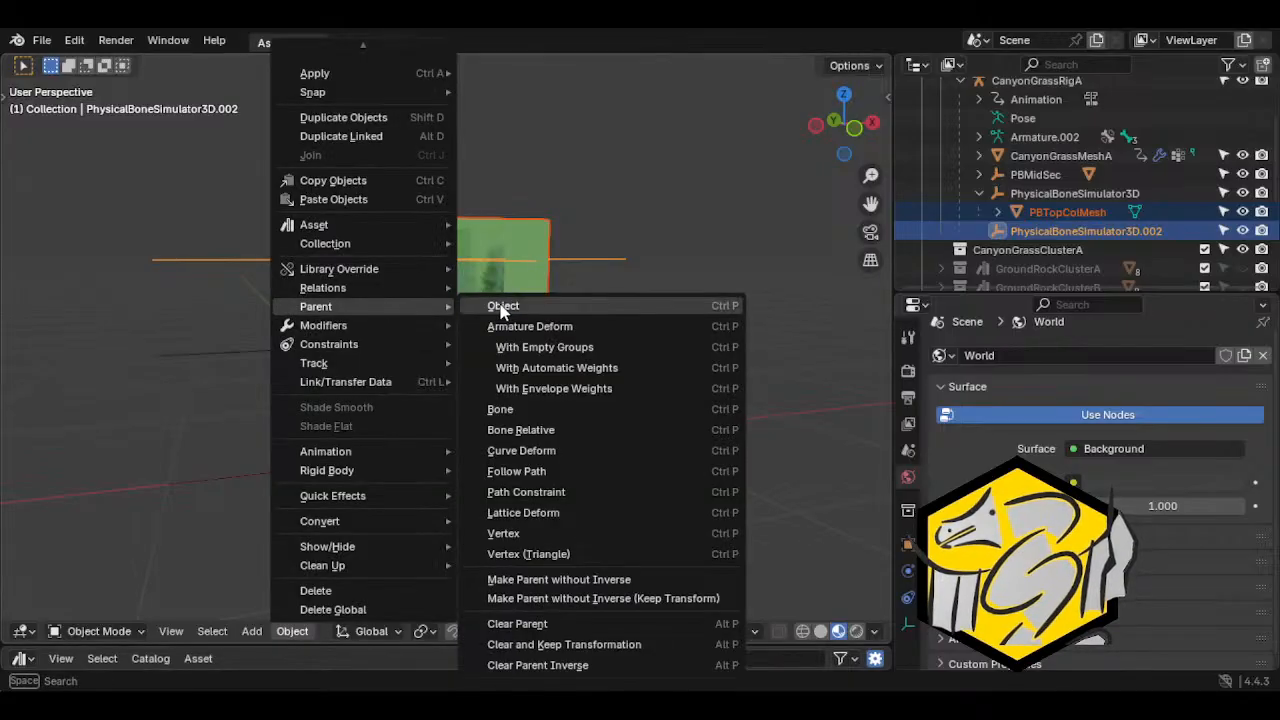
pyautogui.click(500, 307)
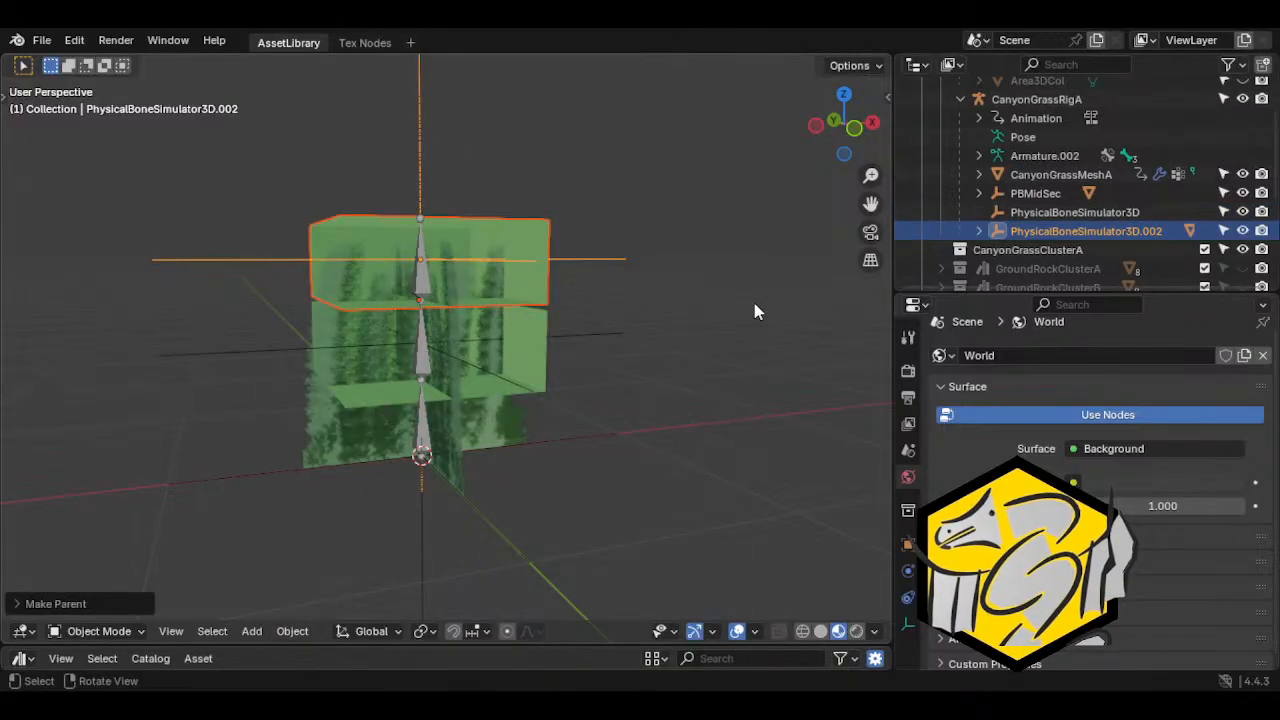
# Rename the PhysicalBoneSimulator3D.002 empty as PBTop and collapse its hierarchy
pyautogui.doubleClick(1128, 235)
pyautogui.scroll(-2, 1120, 231)
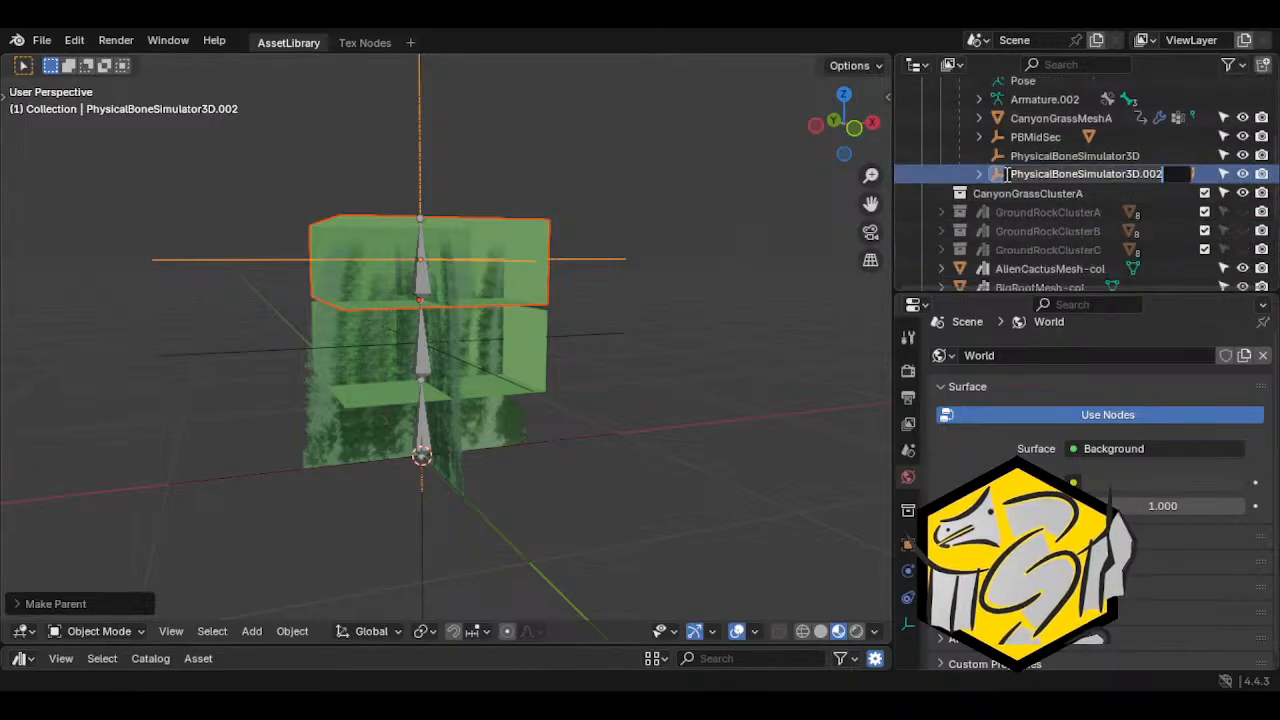
pyautogui.click(1057, 175)
pyautogui.click(977, 177)
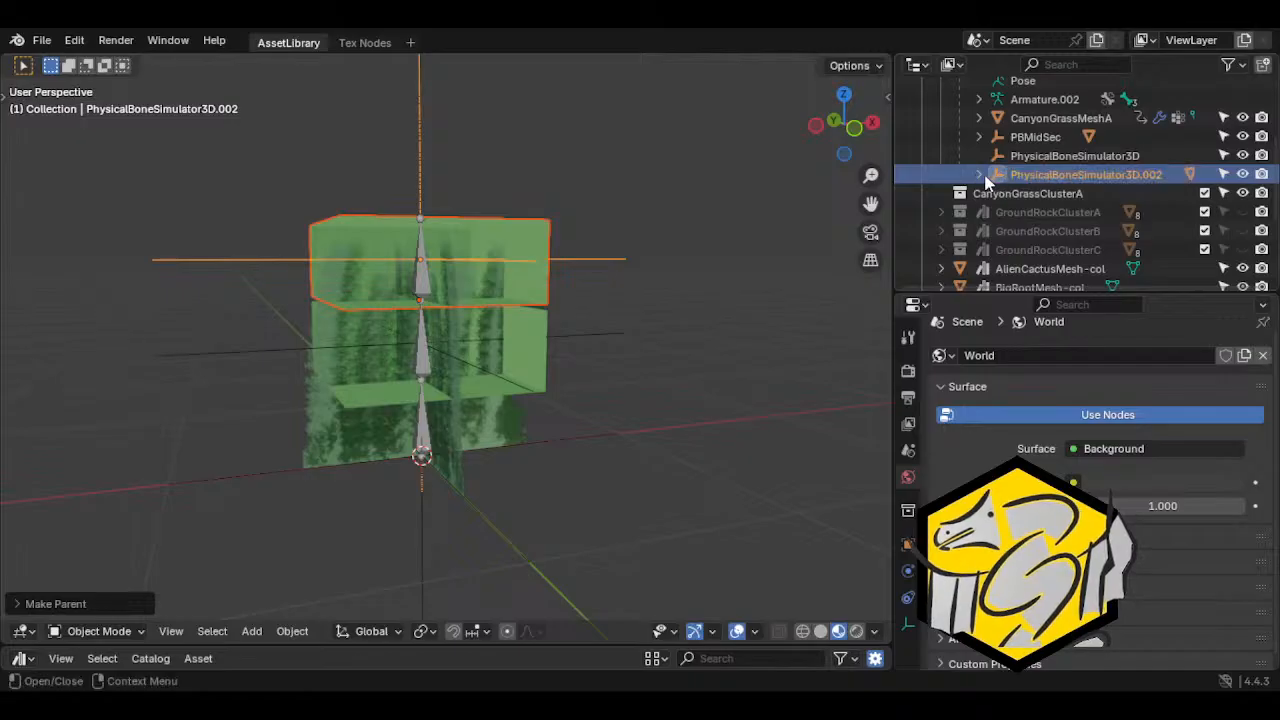
pyautogui.click(980, 175)
pyautogui.doubleClick(1069, 177)
pyautogui.write('PB')
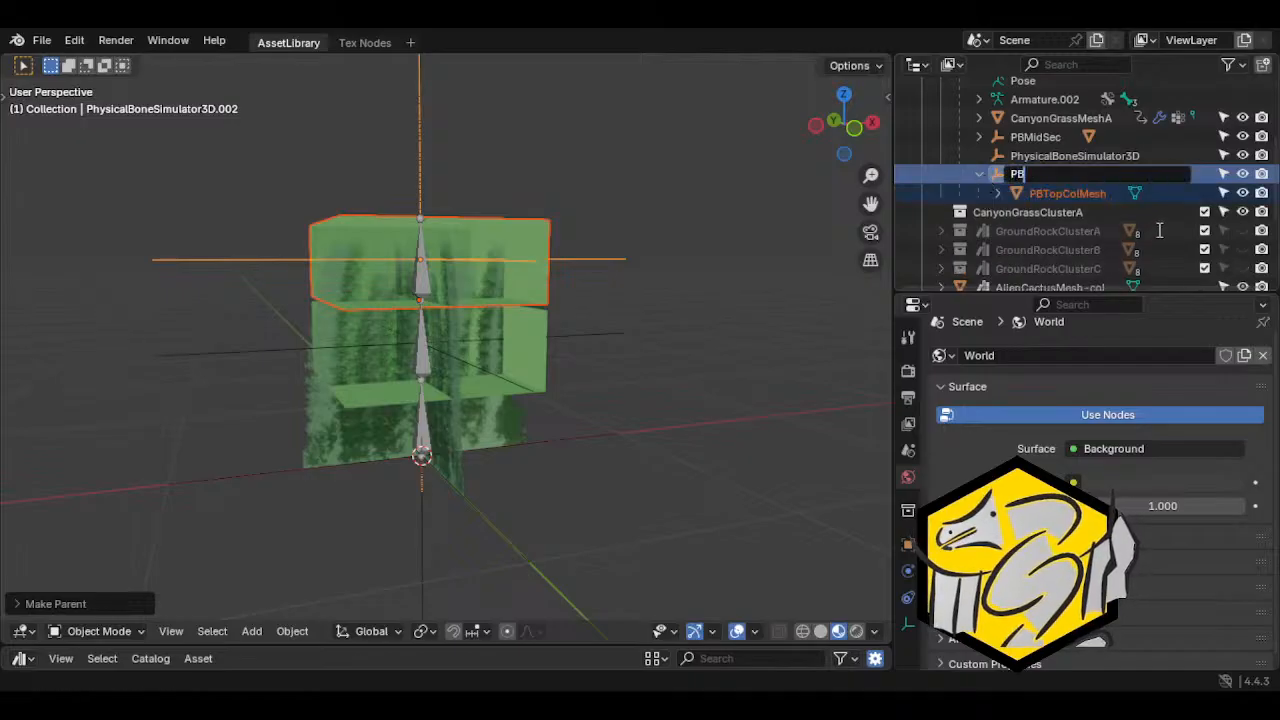
pyautogui.write('Top')
pyautogui.press('Return')
pyautogui.click(980, 155)
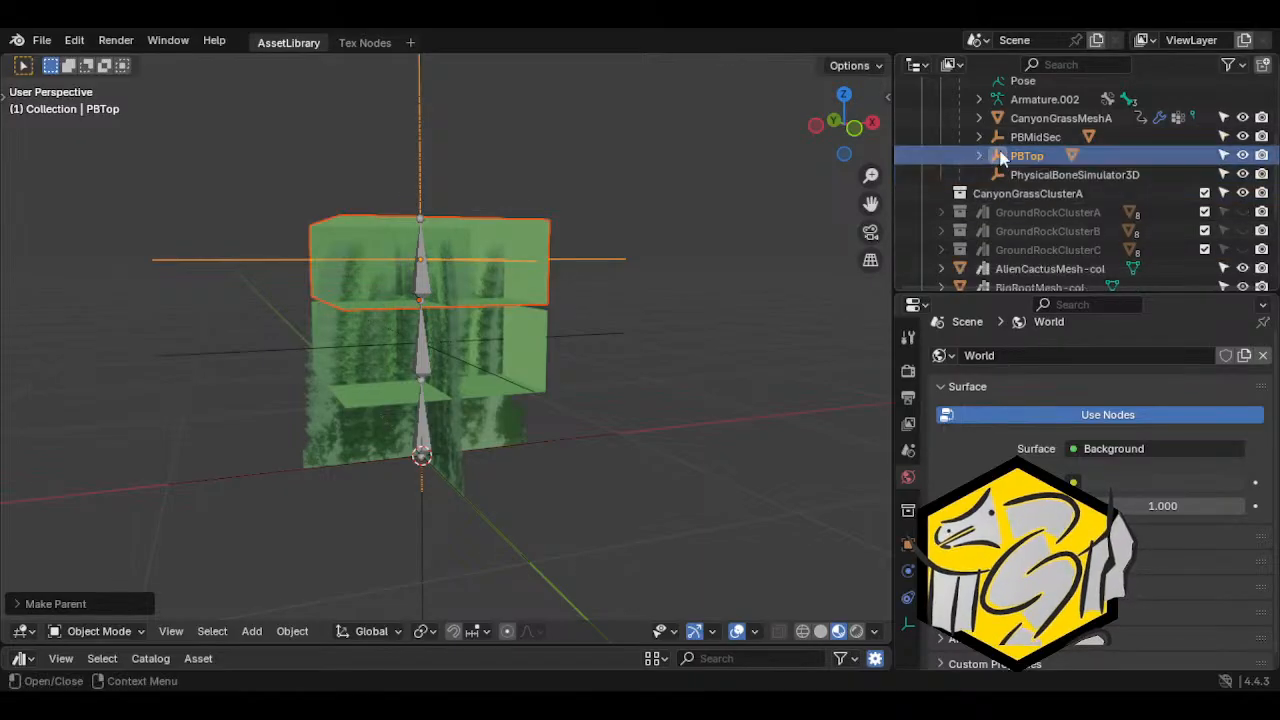
# Try to parent PBMidSec and PBTop to the PhysicalBoneSimulator3D empty with PBTopColMesh still selected, and undo the parenting
pyautogui.keyDown('ctrl'); pyautogui.click(995, 137); pyautogui.keyUp('ctrl')
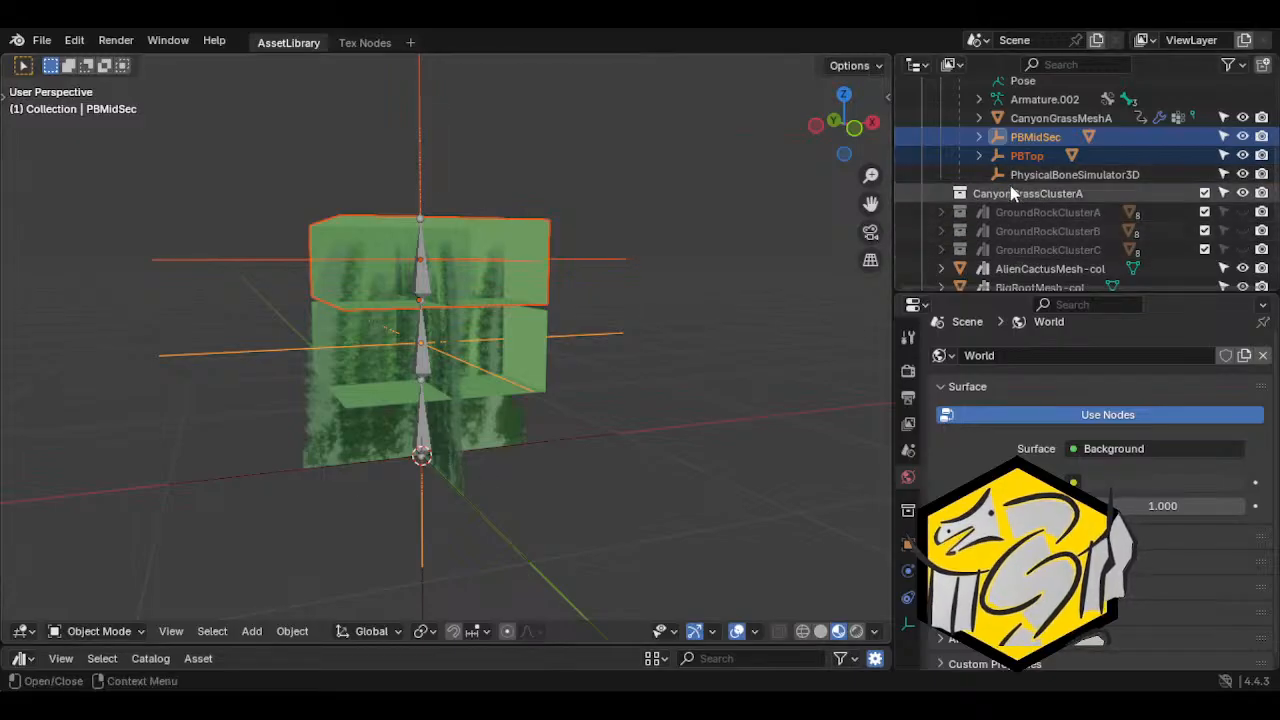
pyautogui.keyDown('ctrl'); pyautogui.click(1040, 176); pyautogui.keyUp('ctrl')
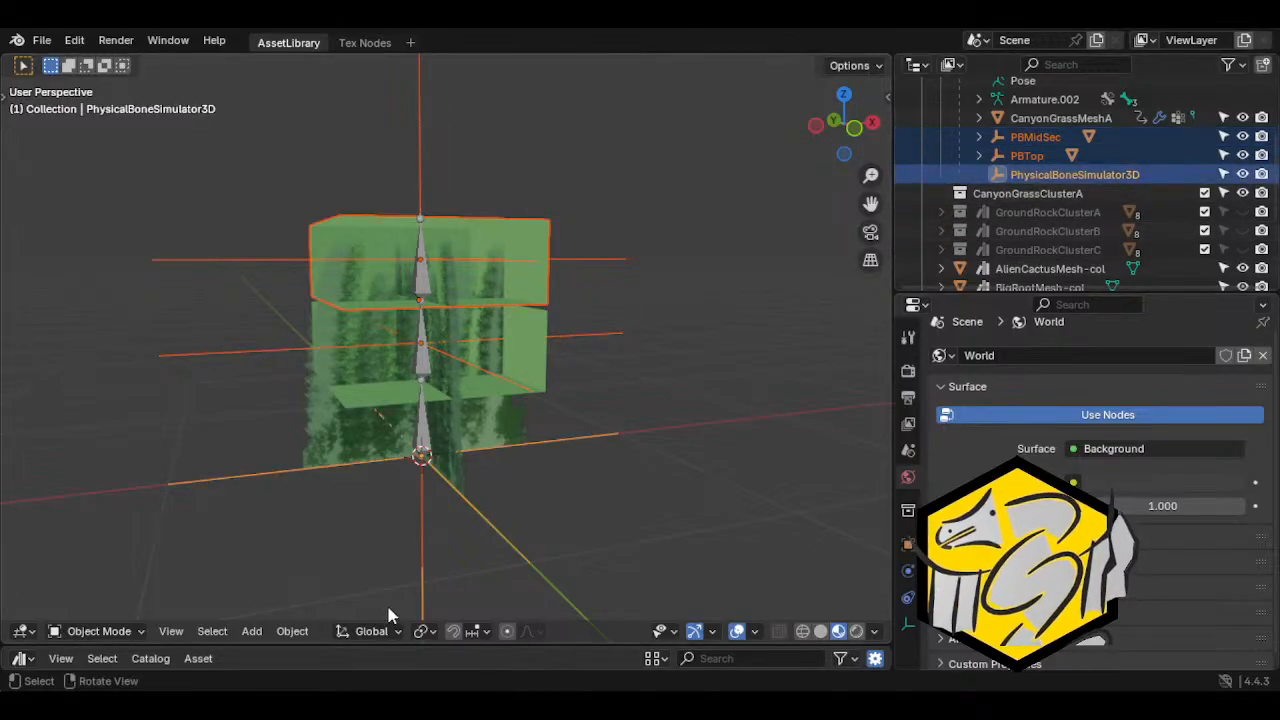
pyautogui.click(292, 631)
pyautogui.click(478, 305)
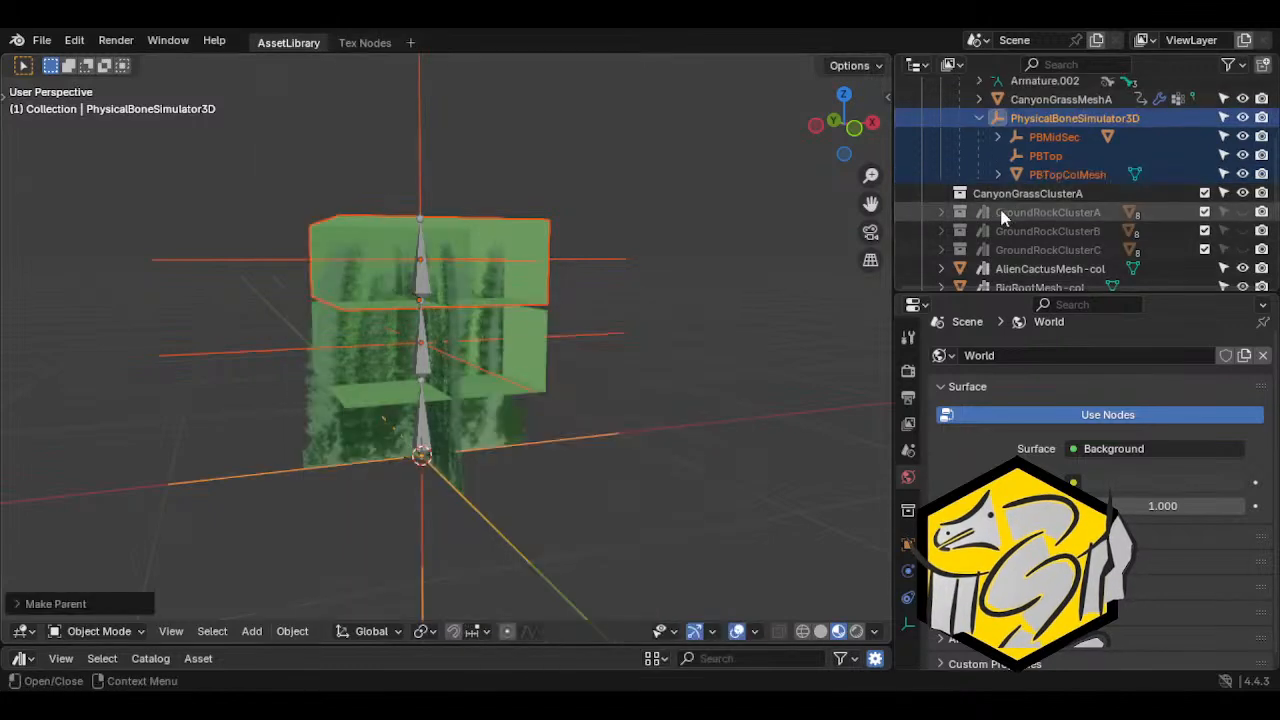
pyautogui.scroll(1, 1000, 172)
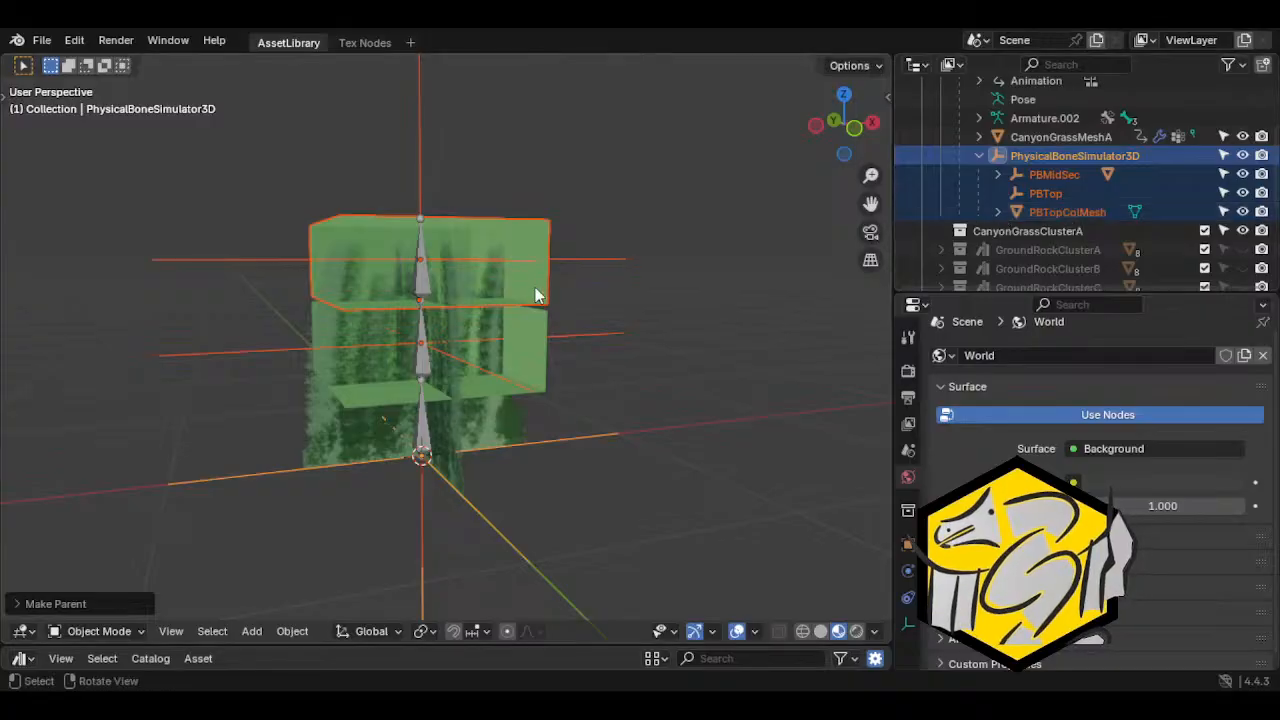
pyautogui.hotkey('ctrl', 'z')
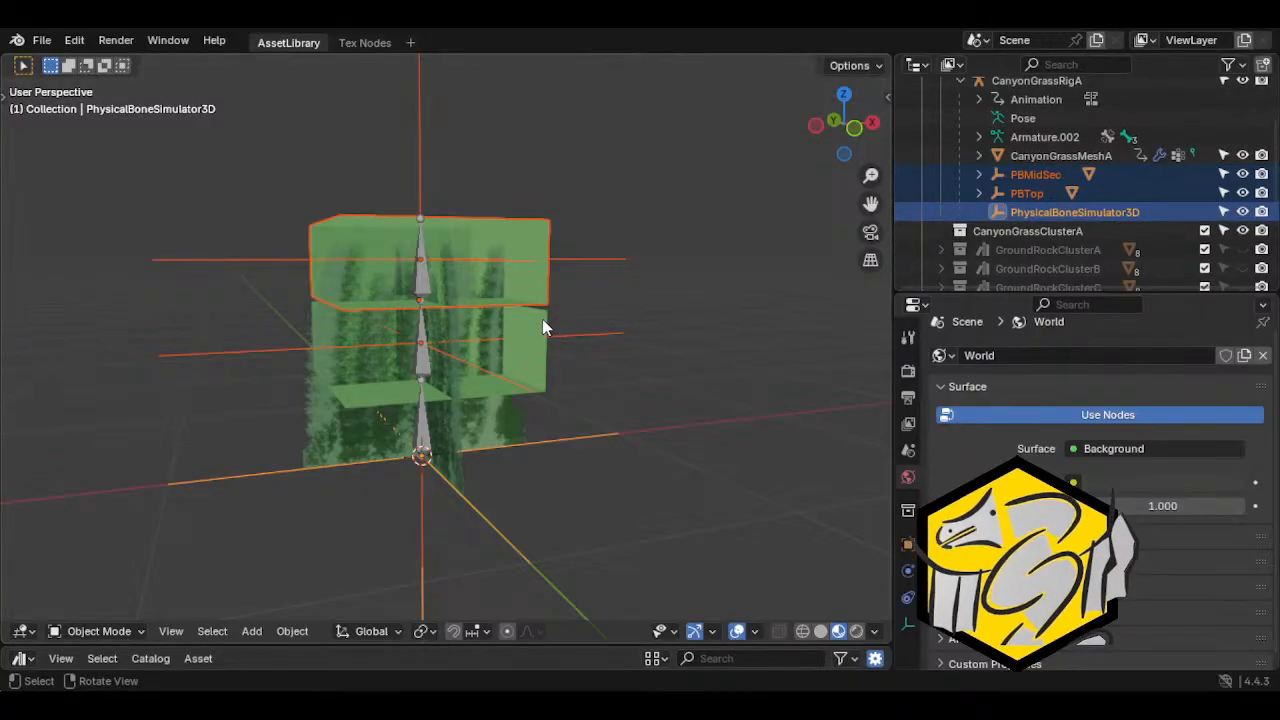
# Select only the PBTop and PBMidSec empties and parent them to the PhysicalBoneSimulator3D empty as an Object parent
pyautogui.click(515, 297)
pyautogui.click(598, 311)
pyautogui.keyDown('shift'); pyautogui.click(606, 346); pyautogui.keyUp('shift')
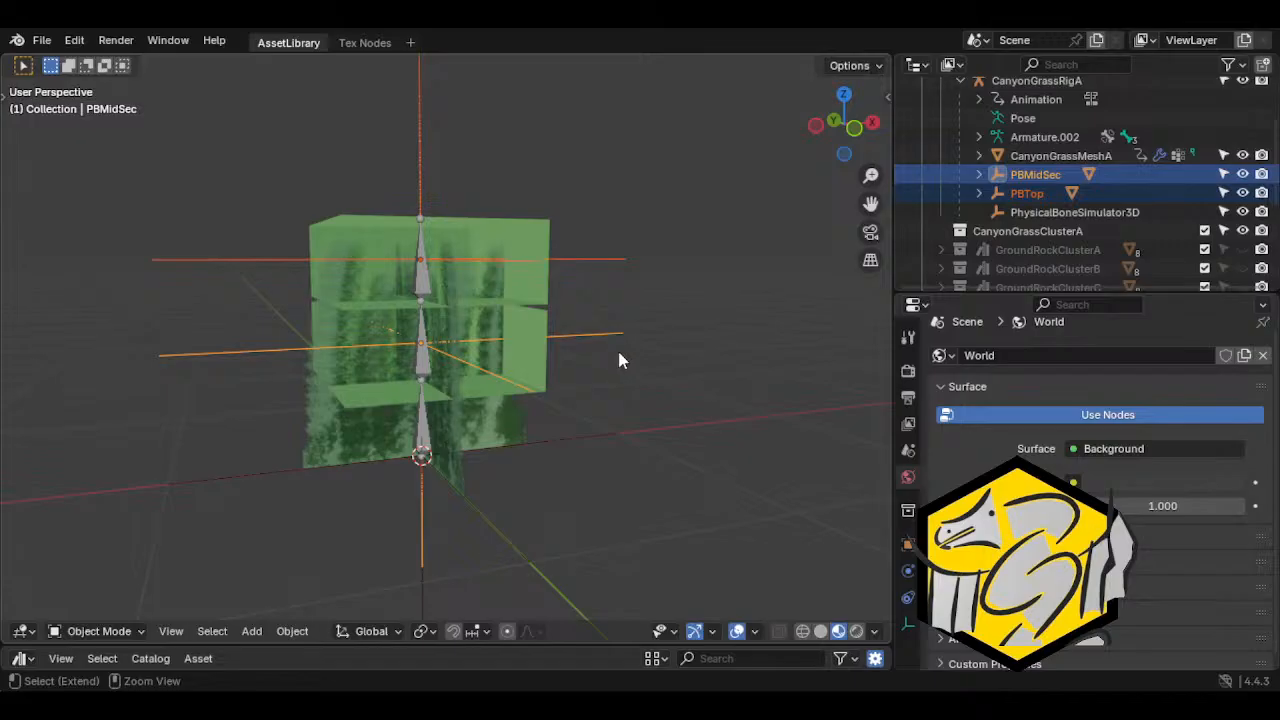
pyautogui.click(978, 194)
pyautogui.click(978, 194)
pyautogui.click(978, 177)
pyautogui.click(978, 177)
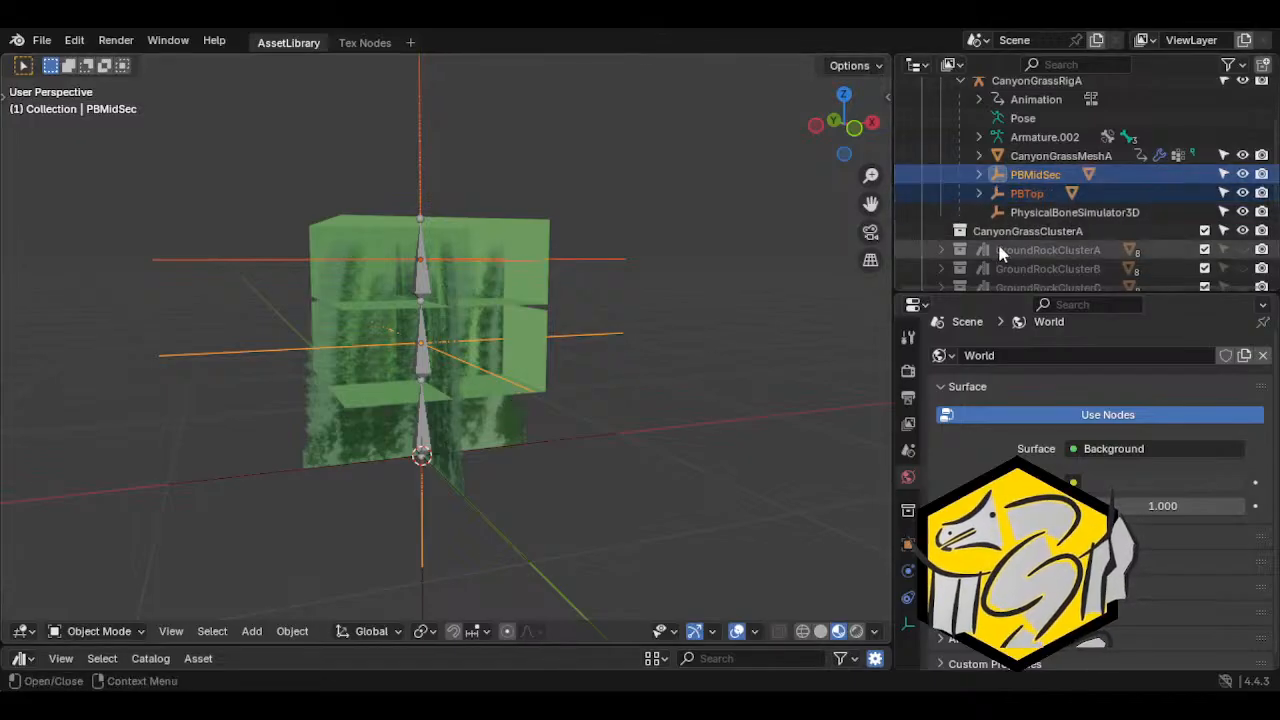
pyautogui.keyDown('ctrl'); pyautogui.click(1060, 212); pyautogui.keyUp('ctrl')
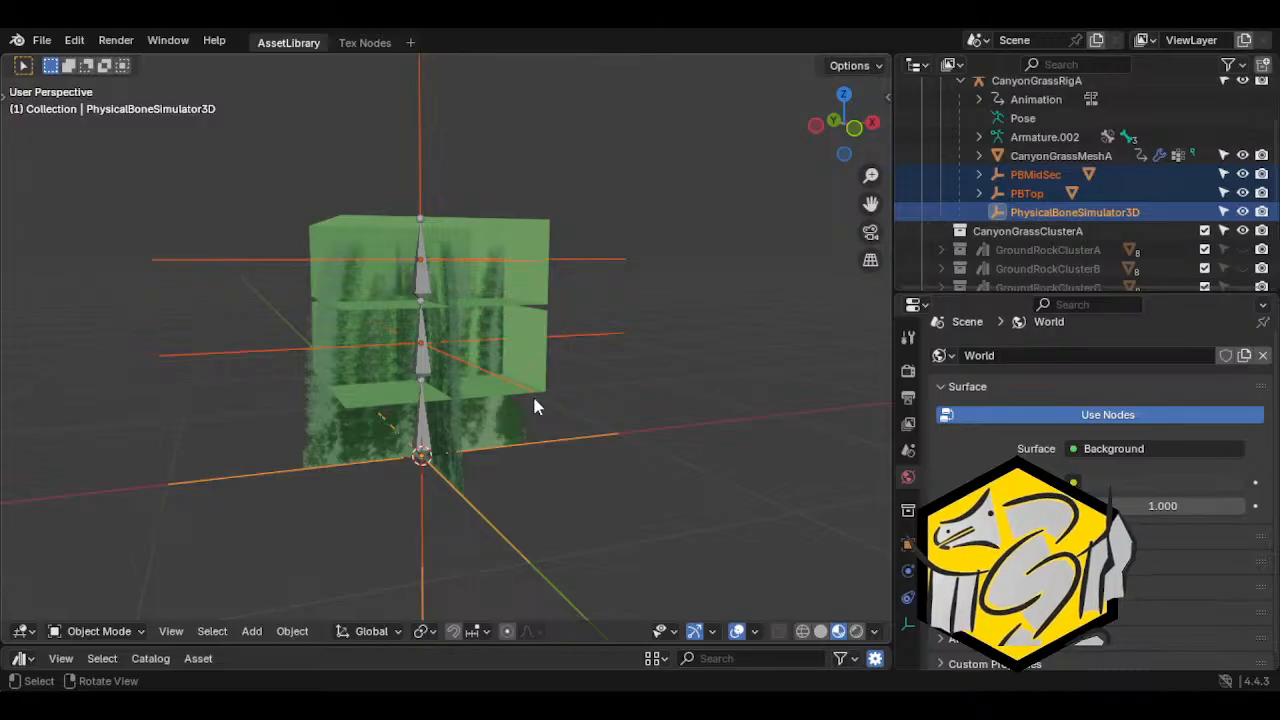
pyautogui.click(298, 630)
pyautogui.moveTo(365, 308)
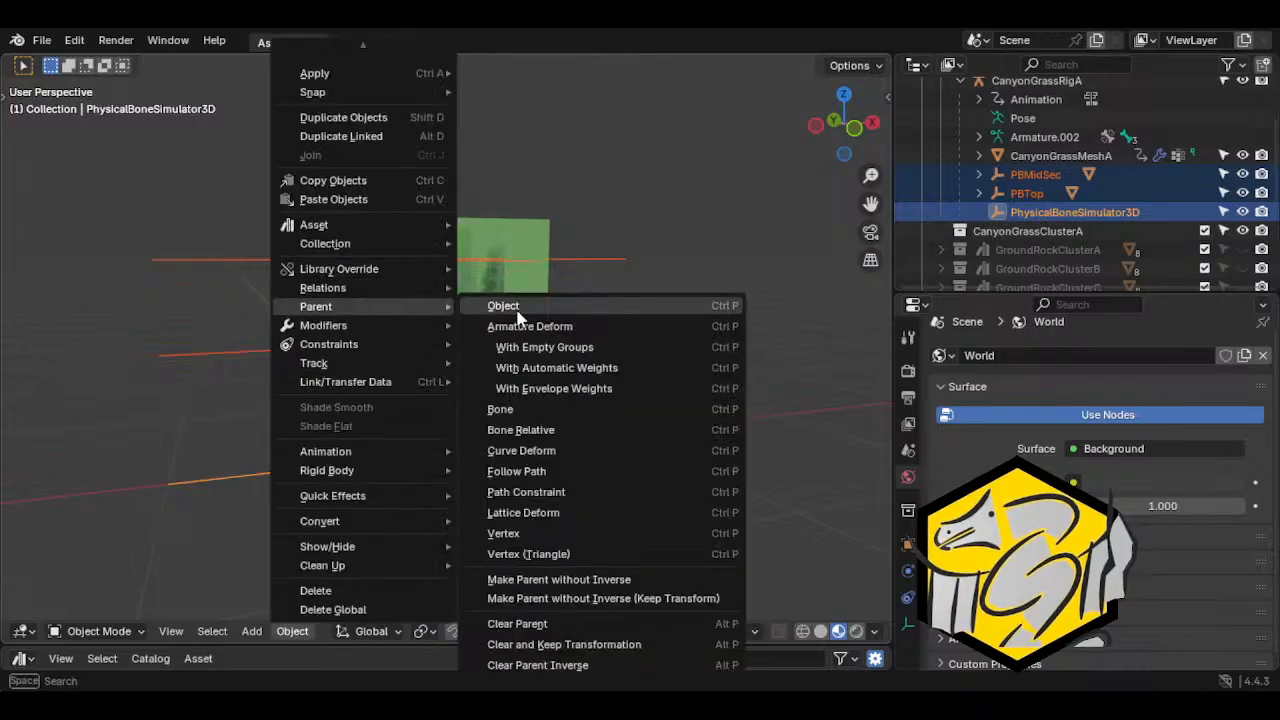
pyautogui.click(510, 307)
# Check which collision meshes are nested under PBMidSec and PBTop inside the PhysicalBoneSimulator3D empty
pyautogui.click(996, 195)
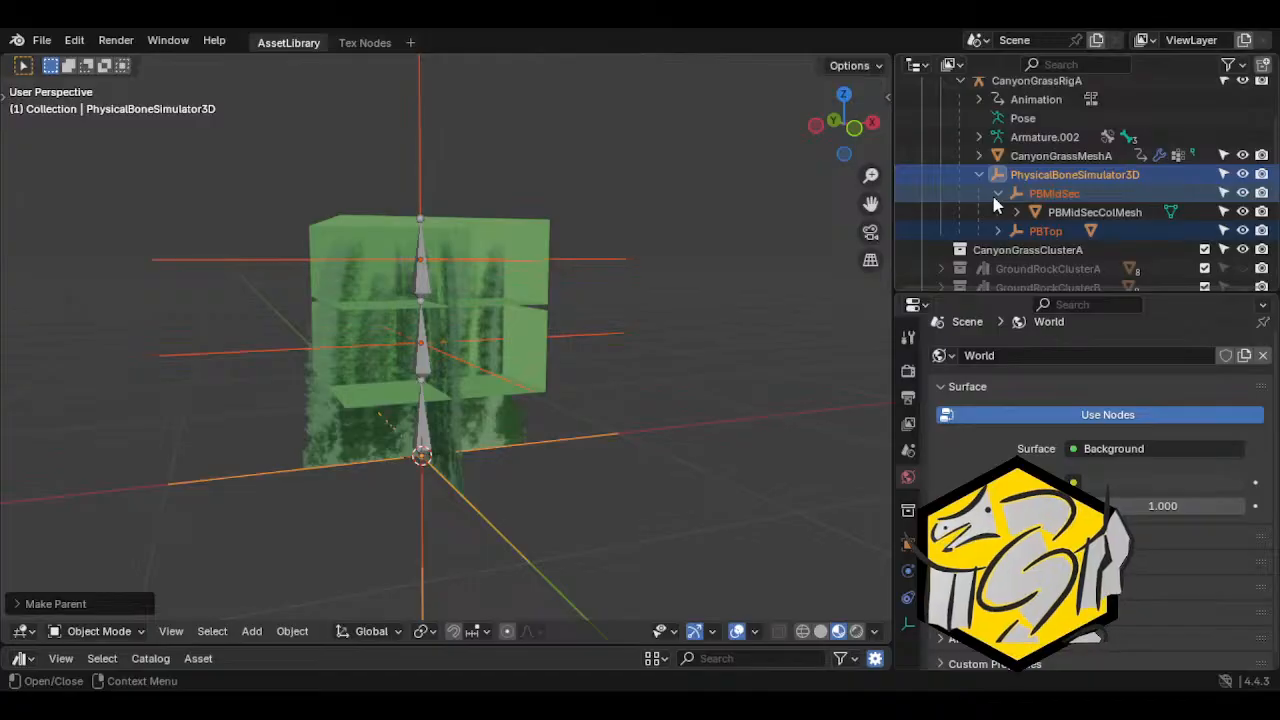
pyautogui.click(997, 194)
pyautogui.click(997, 212)
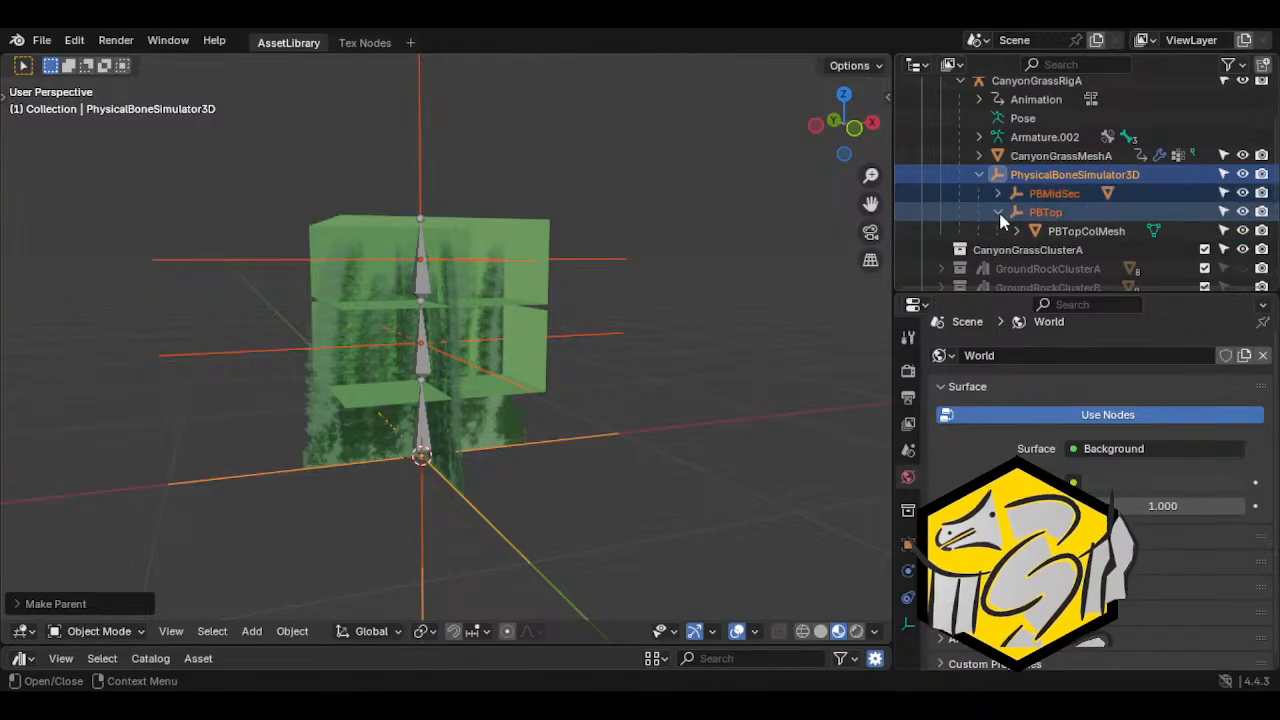
pyautogui.click(997, 212)
pyautogui.click(997, 194)
pyautogui.click(994, 194)
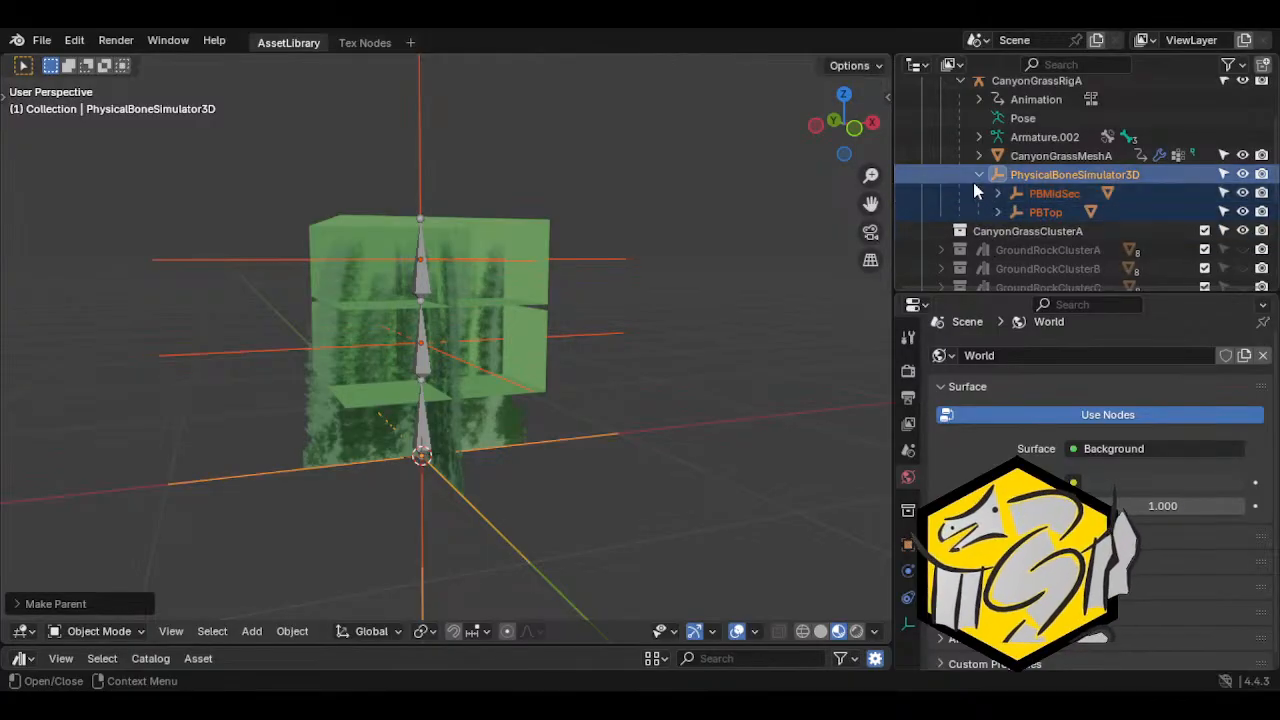
pyautogui.click(980, 174)
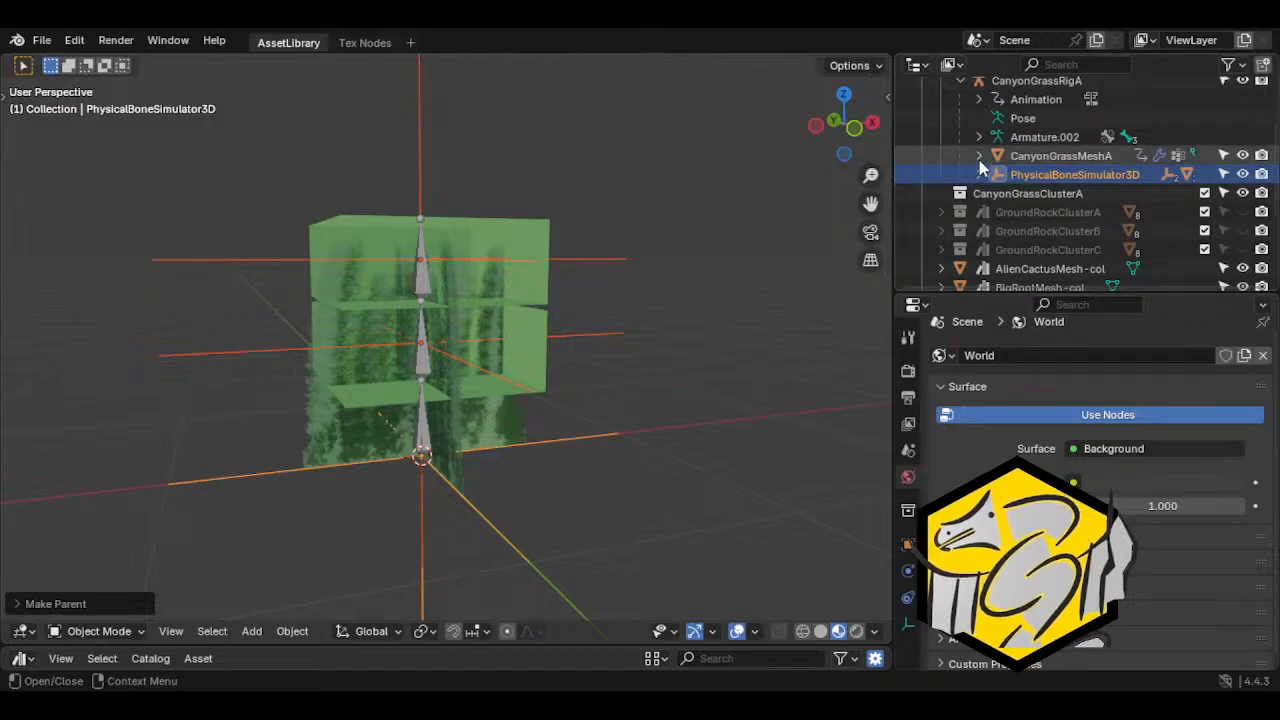
pyautogui.click(979, 157)
pyautogui.click(979, 157)
# Collapse the CanyonGrassRigA hierarchy and unhide the Area3DCol box
pyautogui.scroll(4, 1012, 172)
pyautogui.click(960, 156)
pyautogui.click(1242, 137)
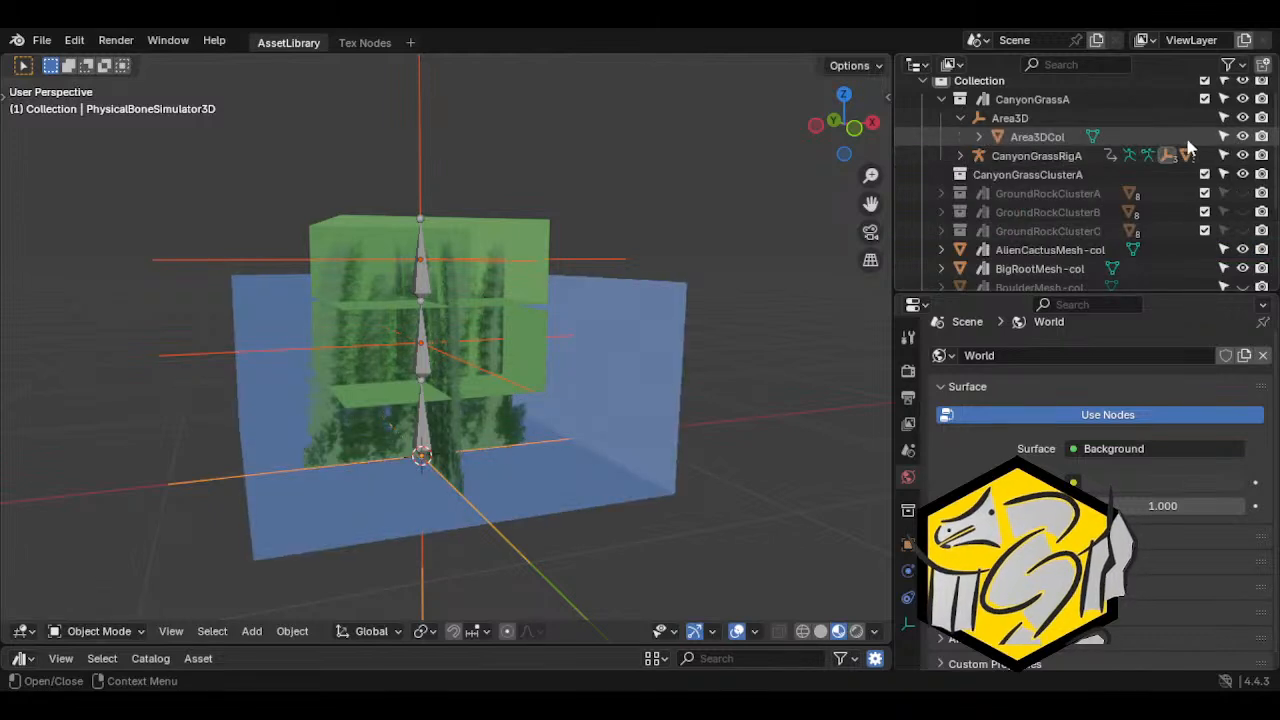
# Save the Blender file with the restructured grass rig
pyautogui.scroll(-3, 699, 216)
pyautogui.click(42, 40)
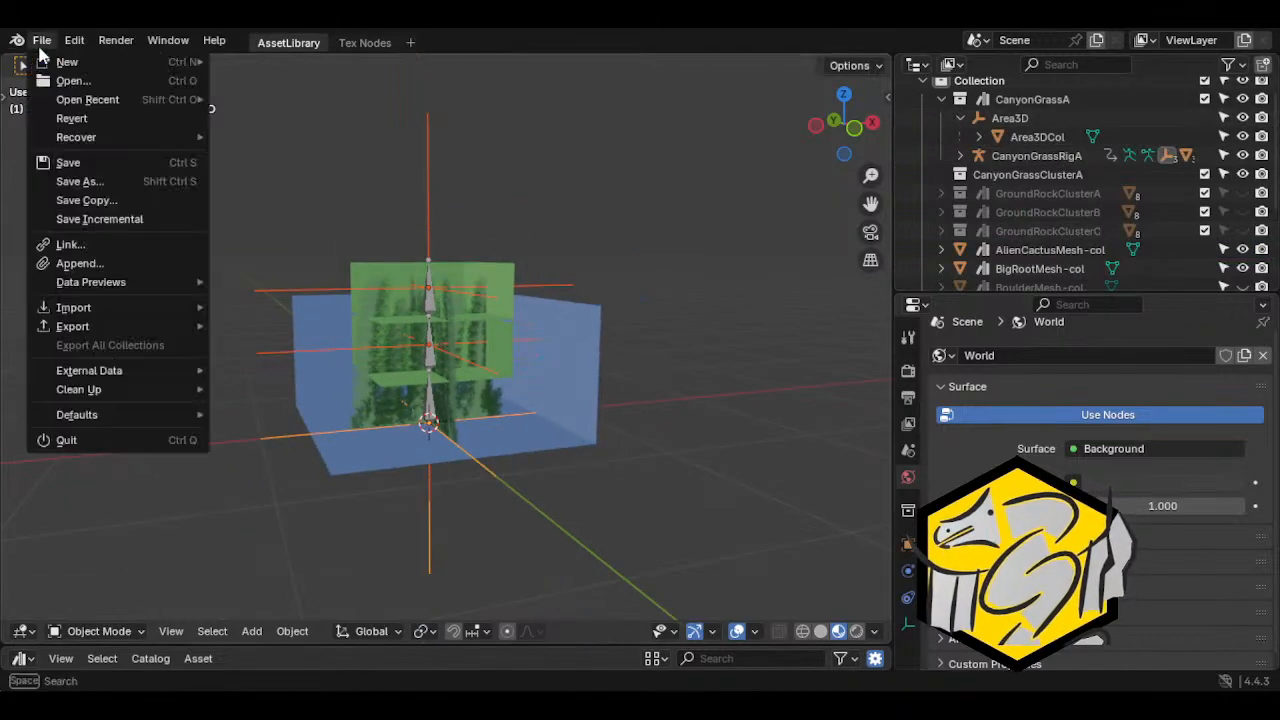
pyautogui.click(68, 162)
# Select the whole grass rig, its collision meshes and the Area3D objects, and export them as pp_asset.glb
pyautogui.scroll(-2, 508, 386)
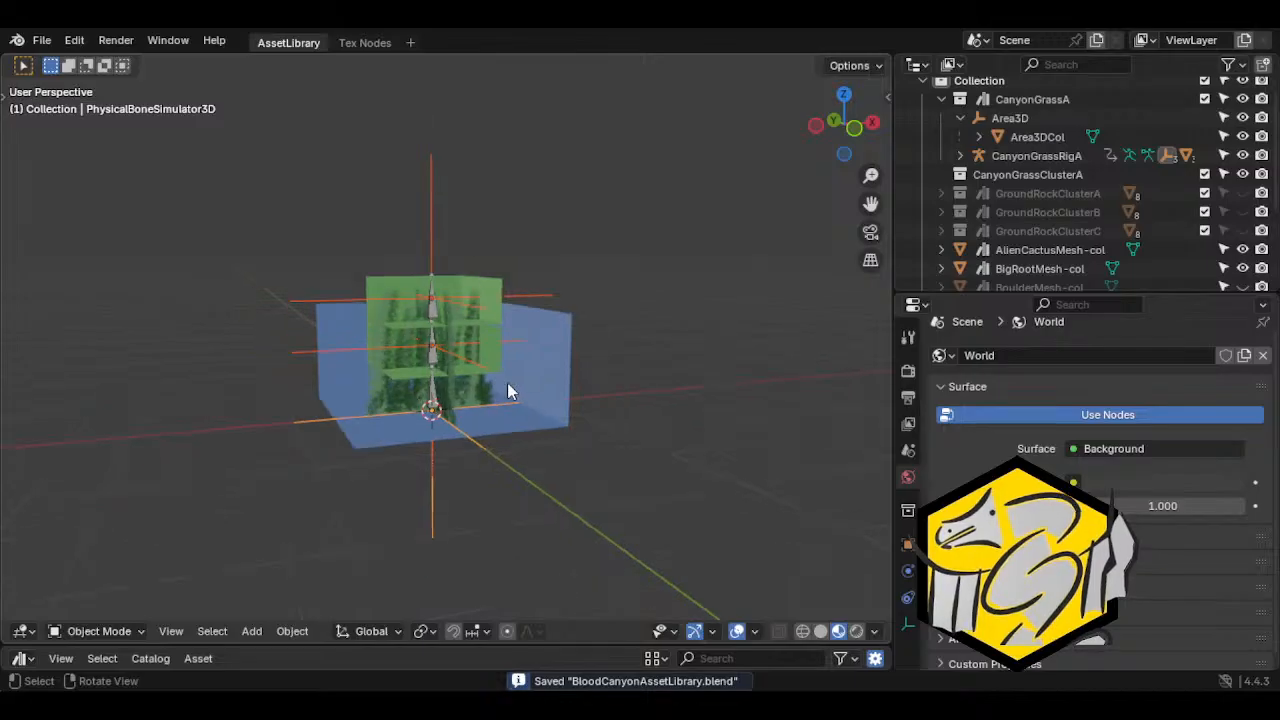
pyautogui.press('c')
pyautogui.moveTo(443, 383); pyautogui.dragTo(446, 353)
pyautogui.press('Escape')
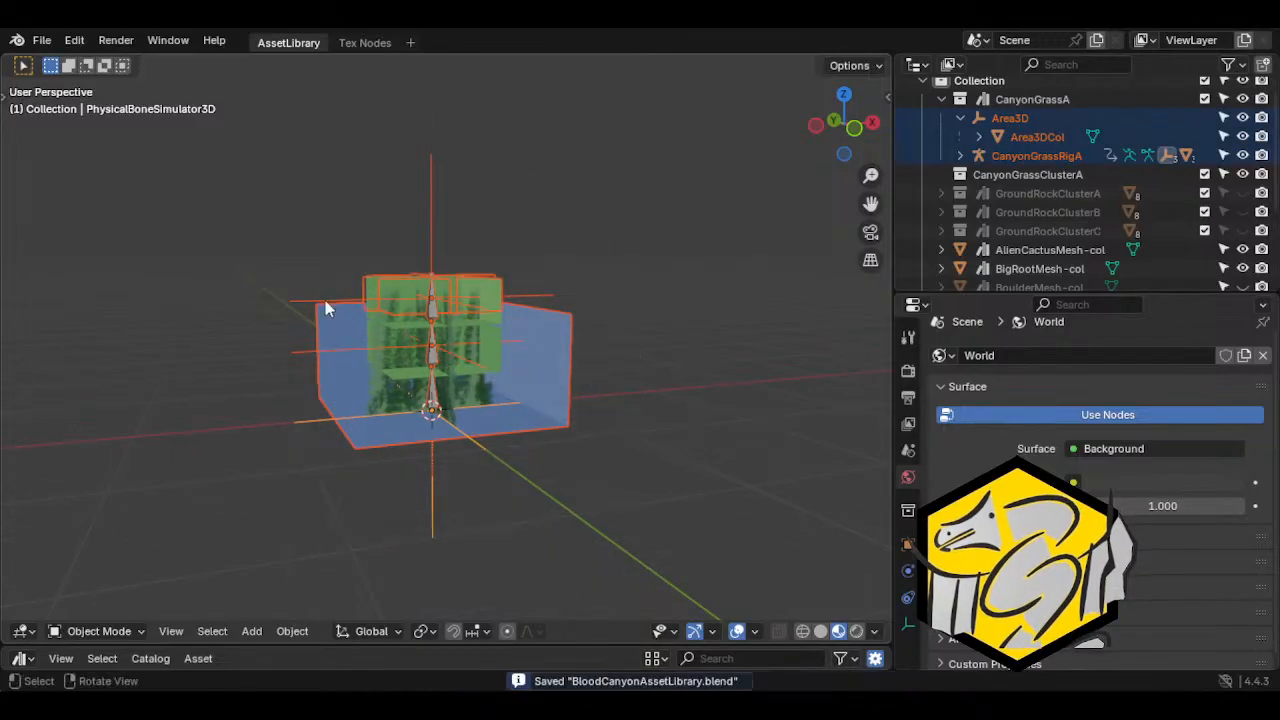
pyautogui.click(45, 40)
pyautogui.click(45, 40)
pyautogui.click(45, 40)
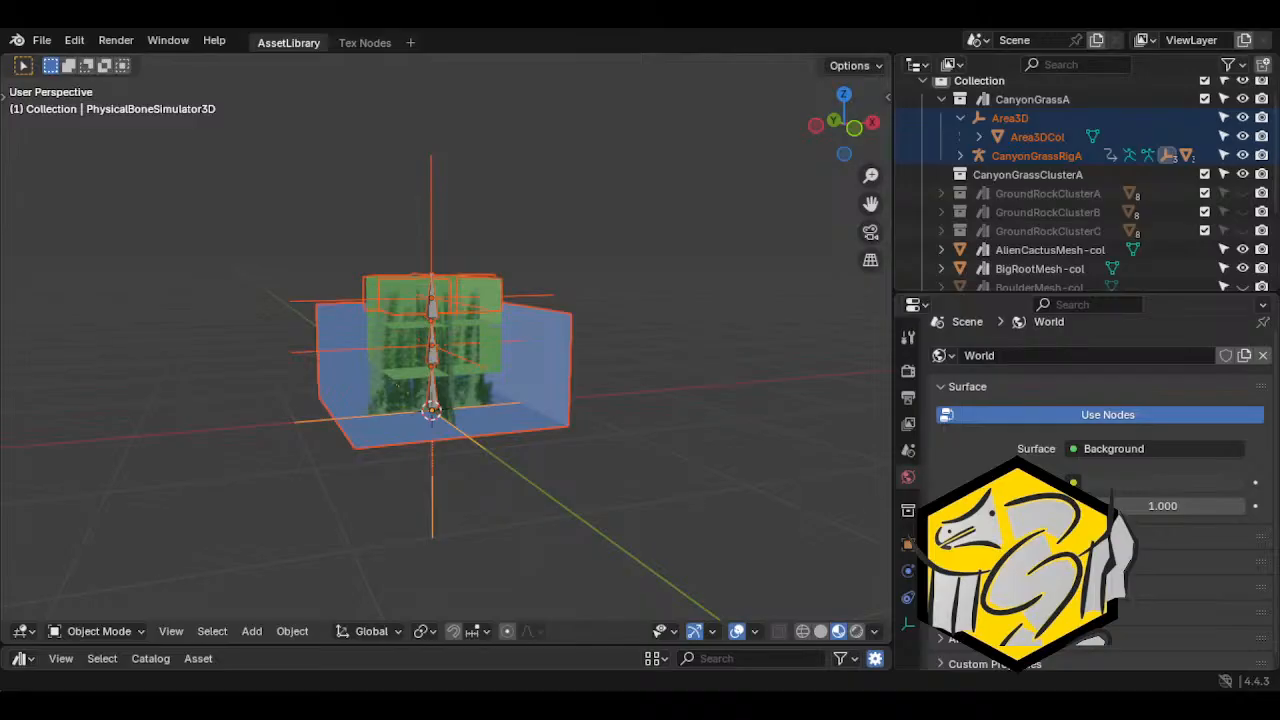
# Switch to File Explorer and copy pp_asset.glb from the exports folder into the plant_plane rig folder, replacing the existing file
pyautogui.hotkey('alt', 'Tab')
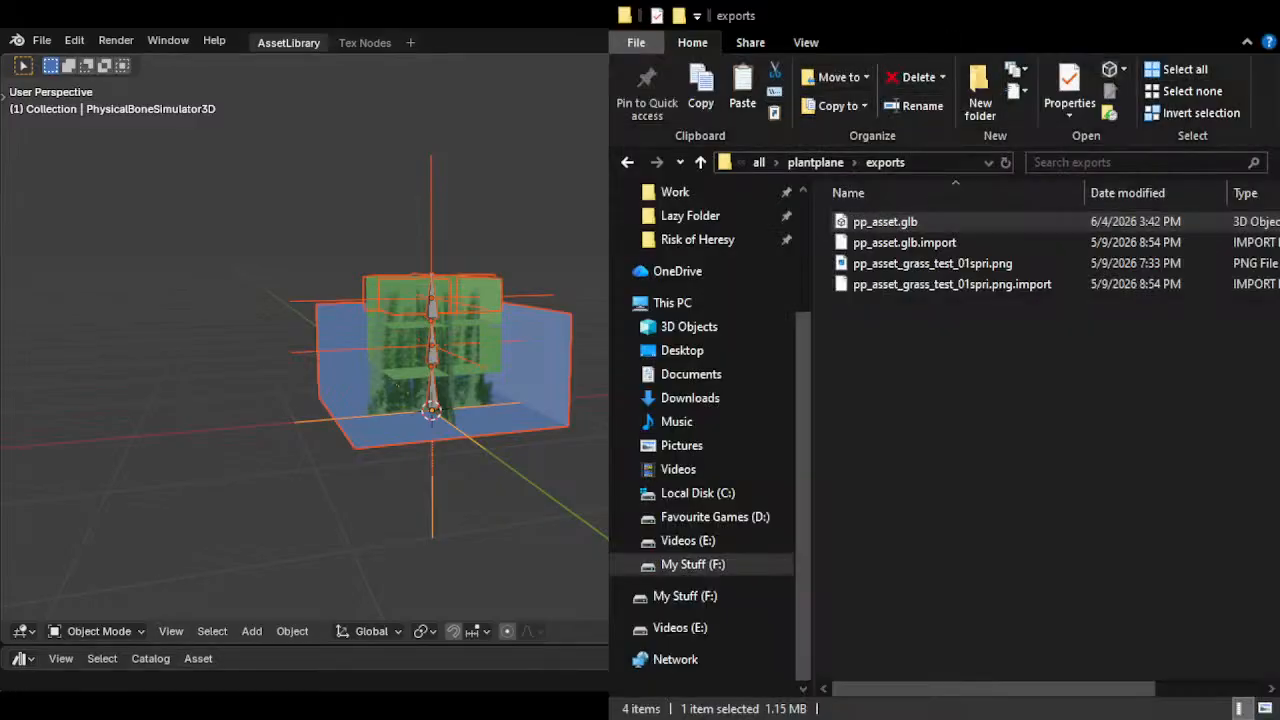
pyautogui.hotkey('alt', 'Tab')
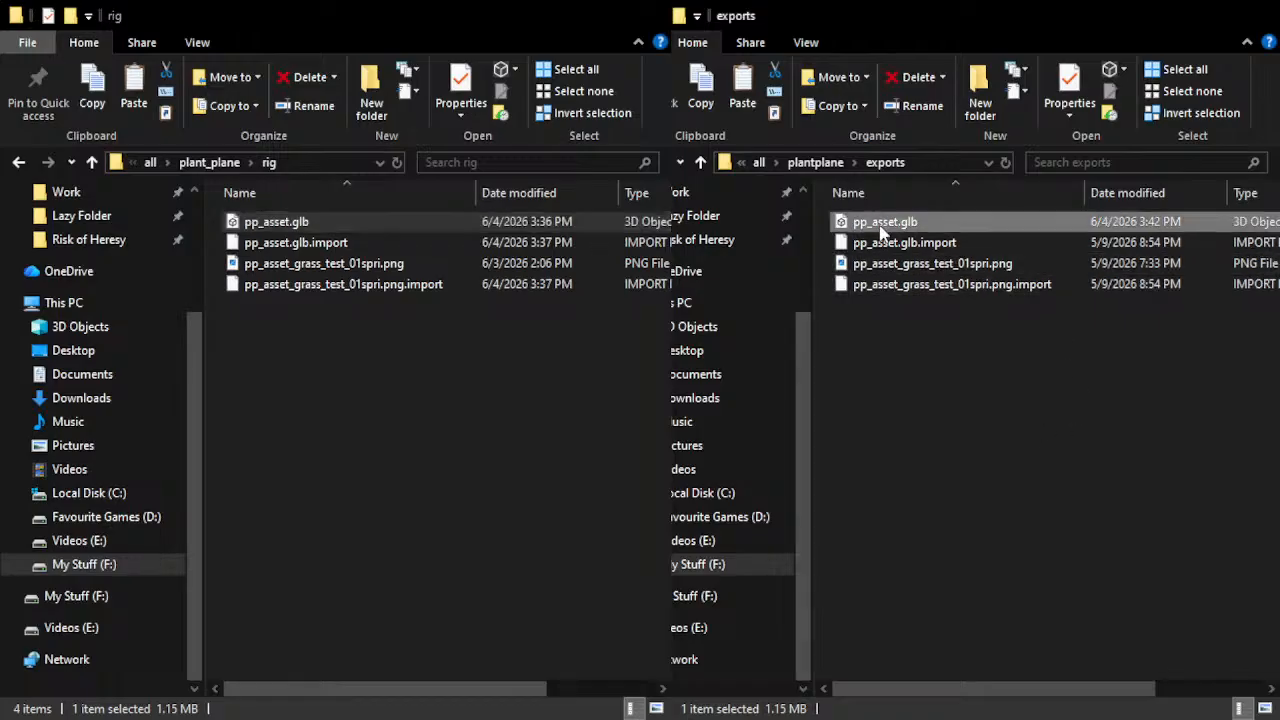
pyautogui.click(478, 400)
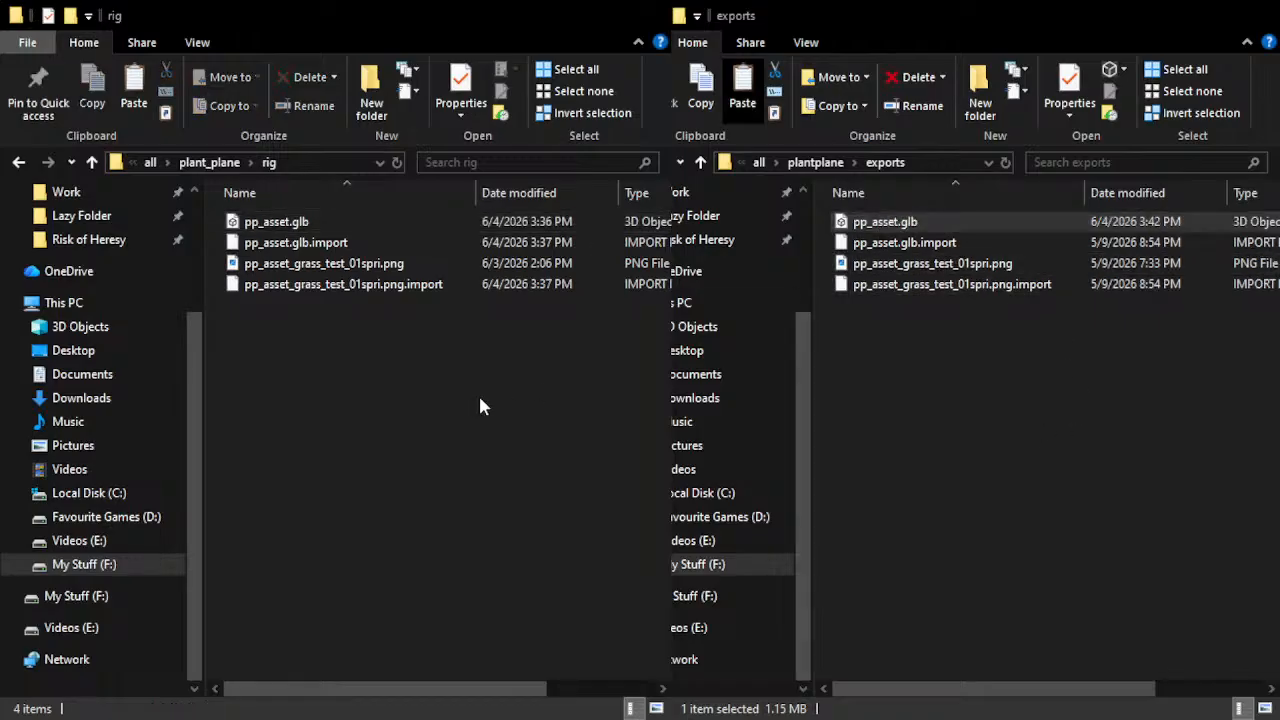
pyautogui.click(607, 362)
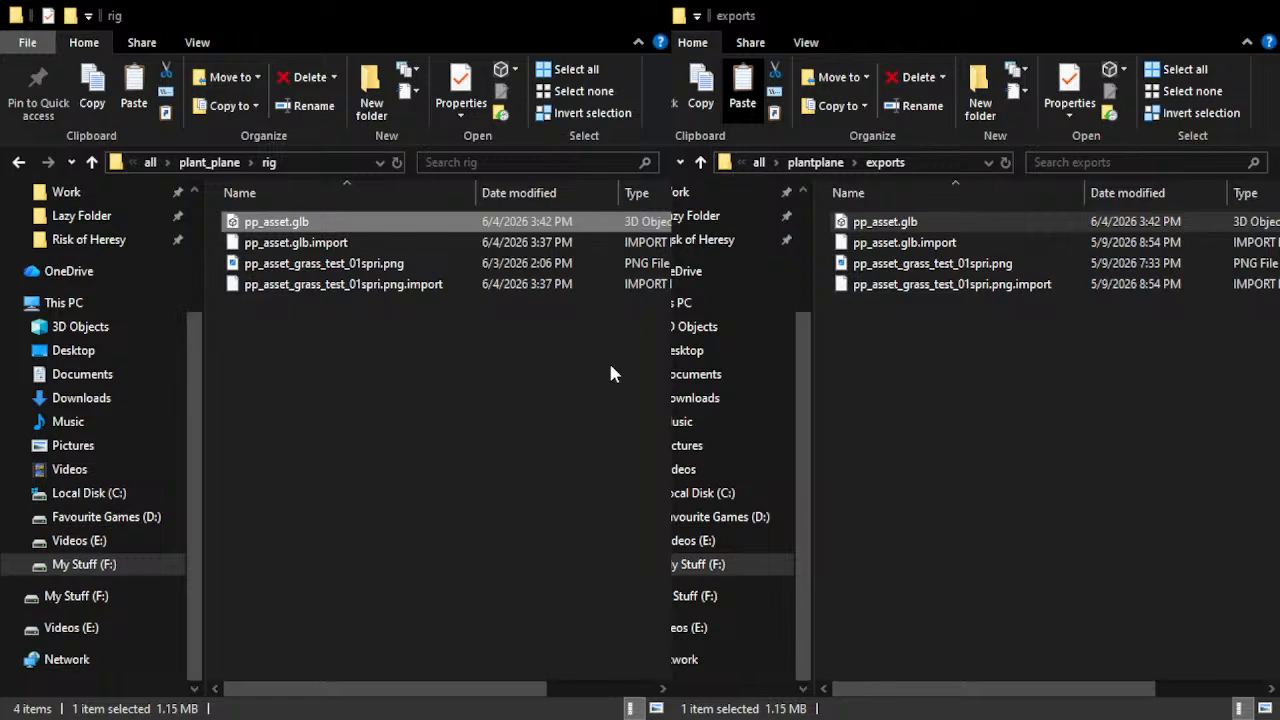
pyautogui.click(550, 20)
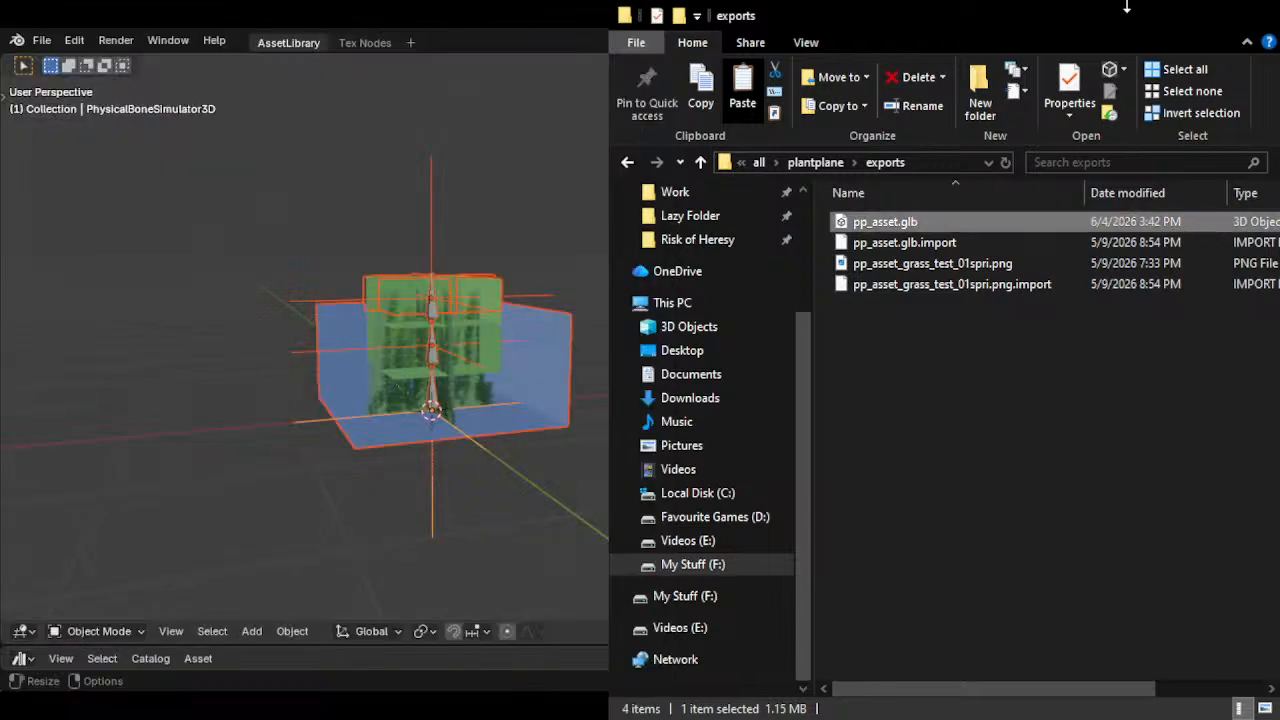
# Switch to Godot and delete the old PhysicalBoneSimulator3D and PhysicalBoneSimulator3D2 nodes under Skeleton3D in the plant_plane scene
pyautogui.click(1160, 18)
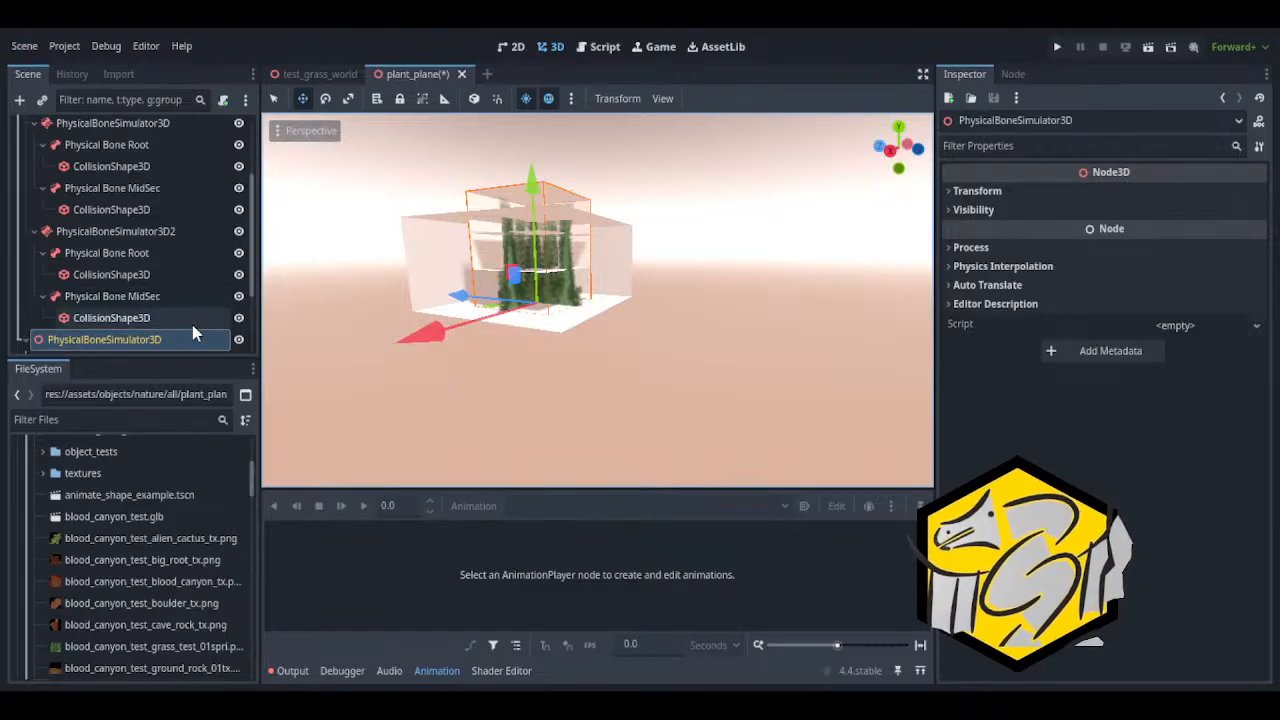
pyautogui.scroll(2, 190, 332)
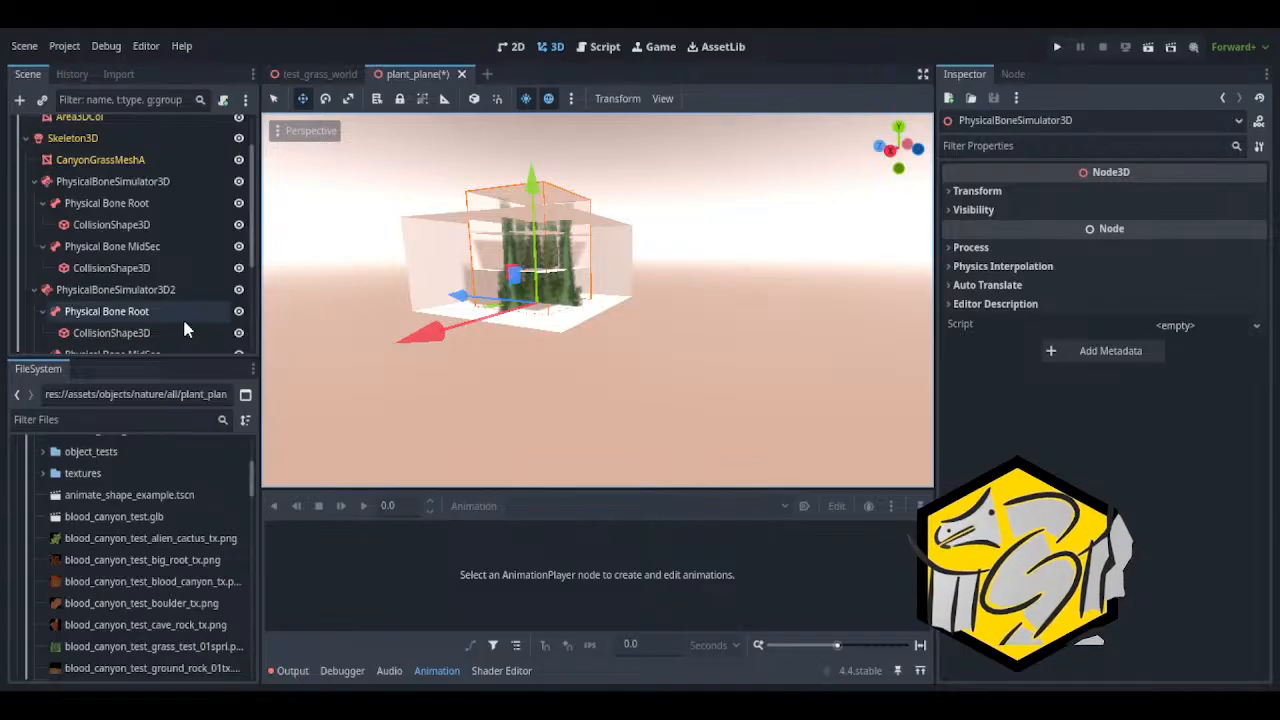
pyautogui.scroll(1, 172, 322)
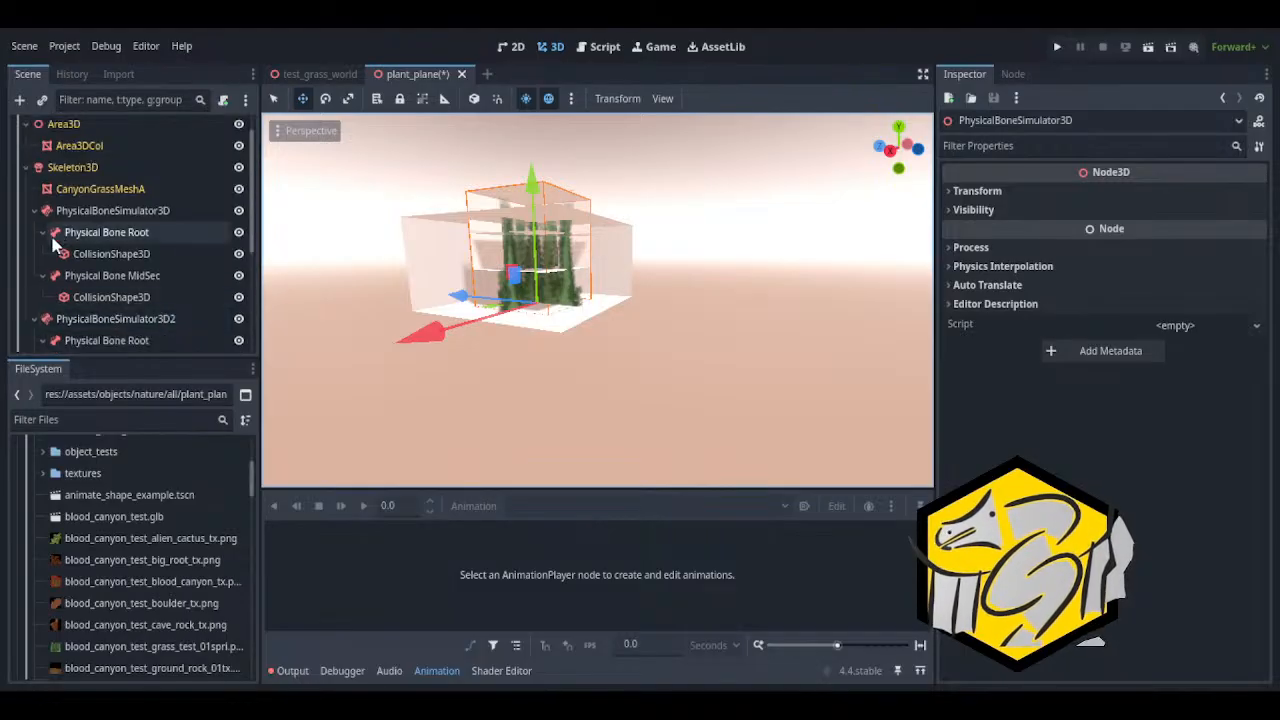
pyautogui.click(80, 211)
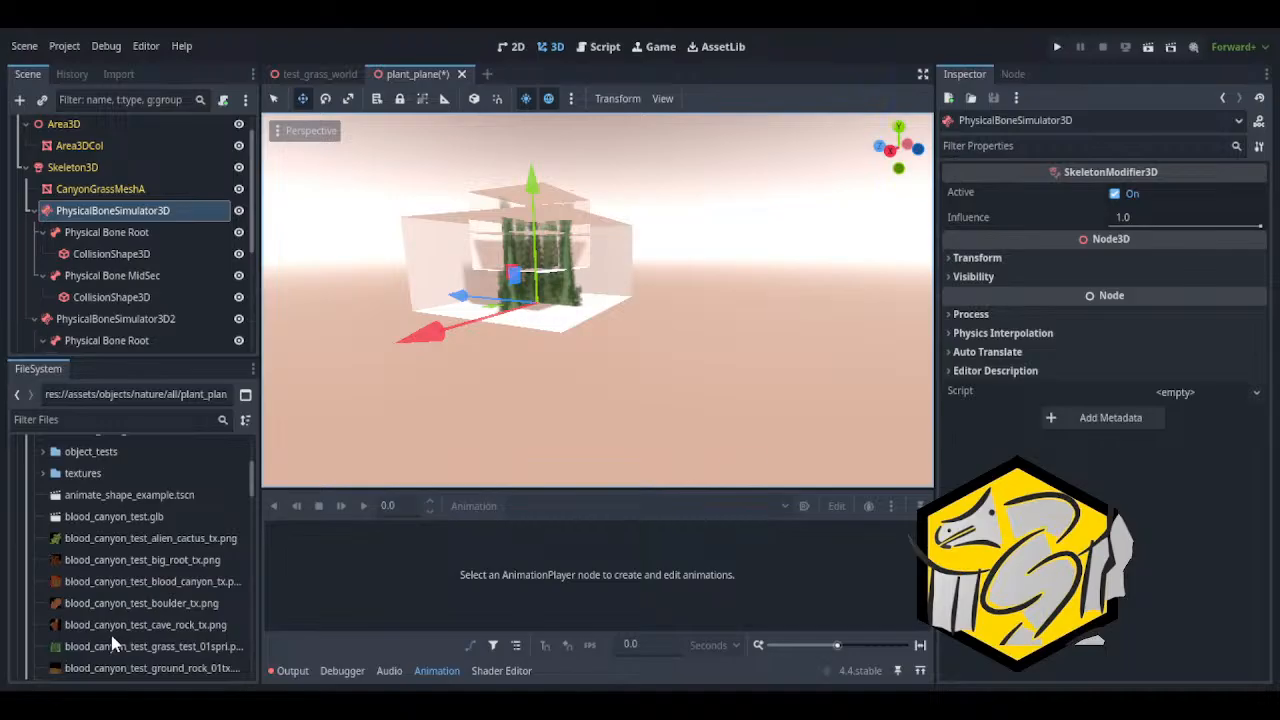
pyautogui.click(228, 588)
pyautogui.click(565, 382)
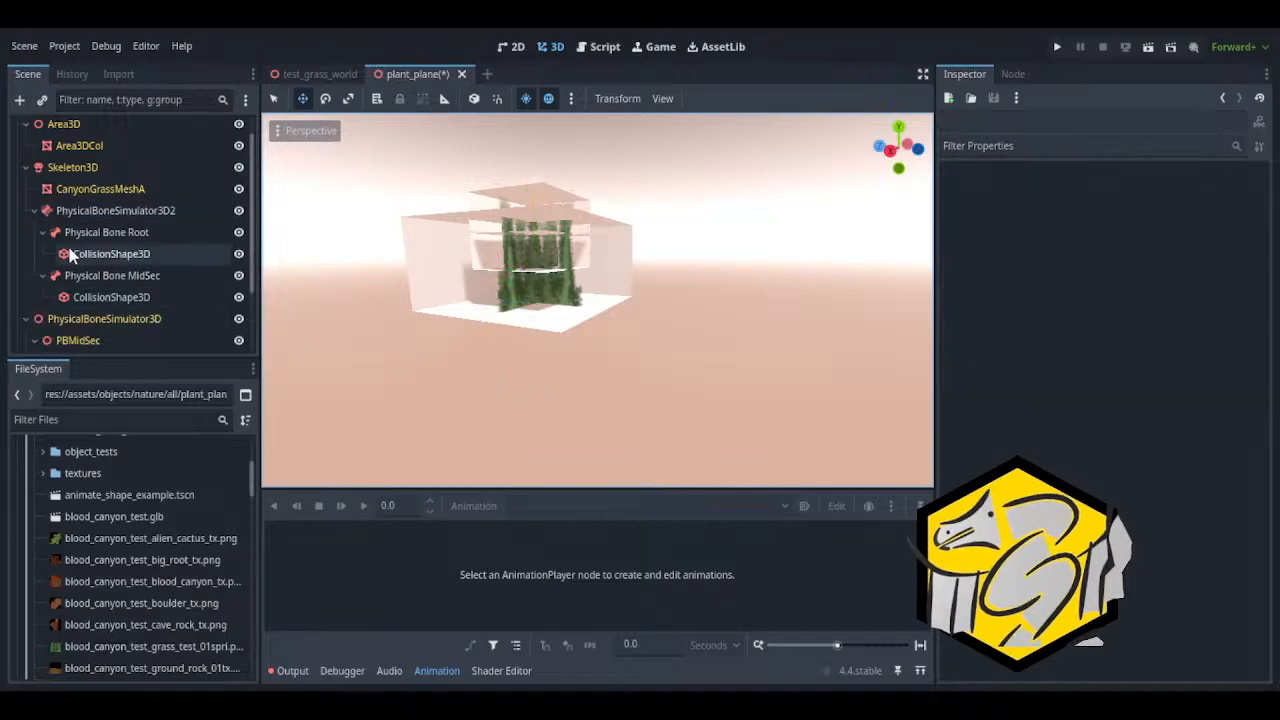
pyautogui.click(79, 214)
pyautogui.click(115, 640)
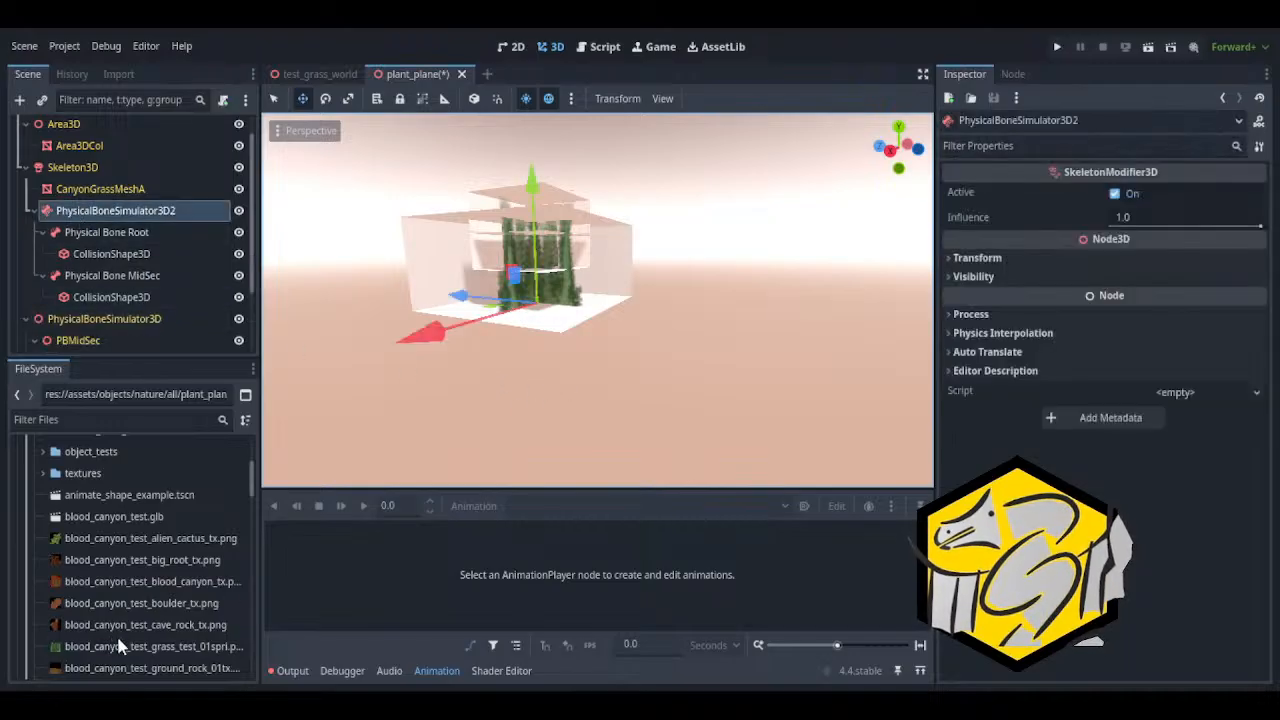
pyautogui.click(560, 381)
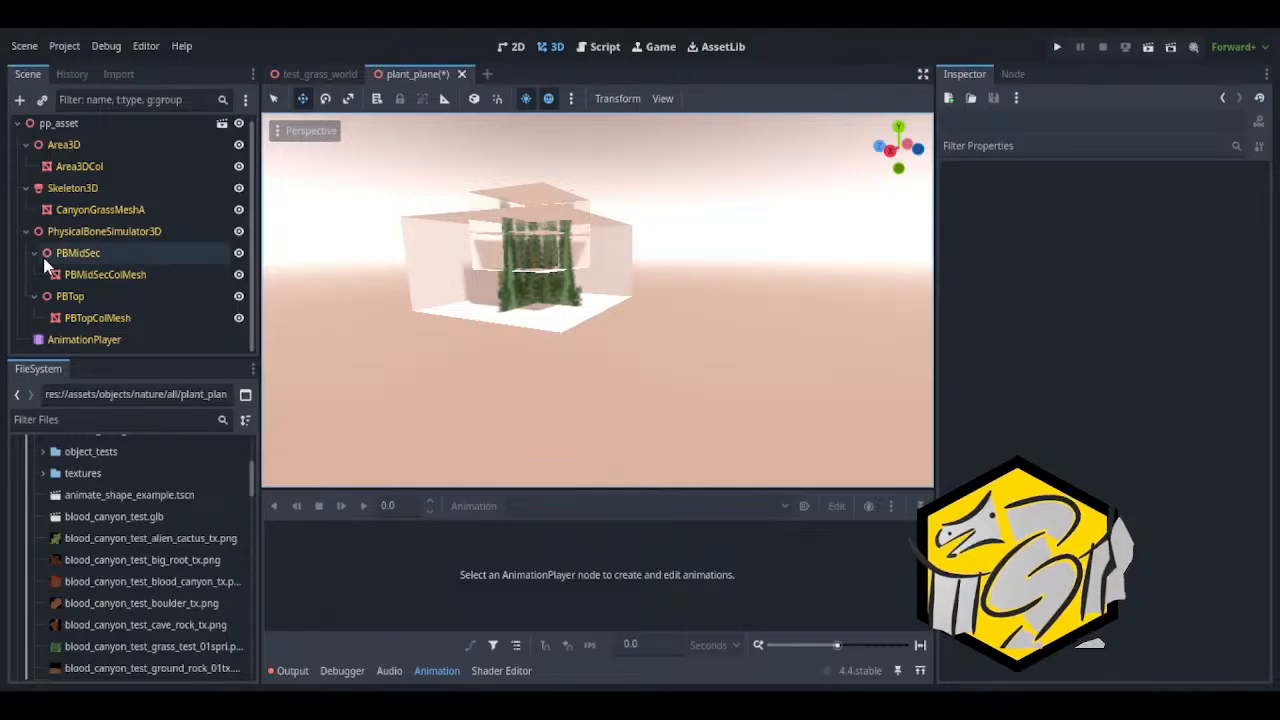
# Check the imported PhysicalBoneSimulator3D branch with its PBMidSec and PBTop nodes, and save the plant_plane scene
pyautogui.click(90, 236)
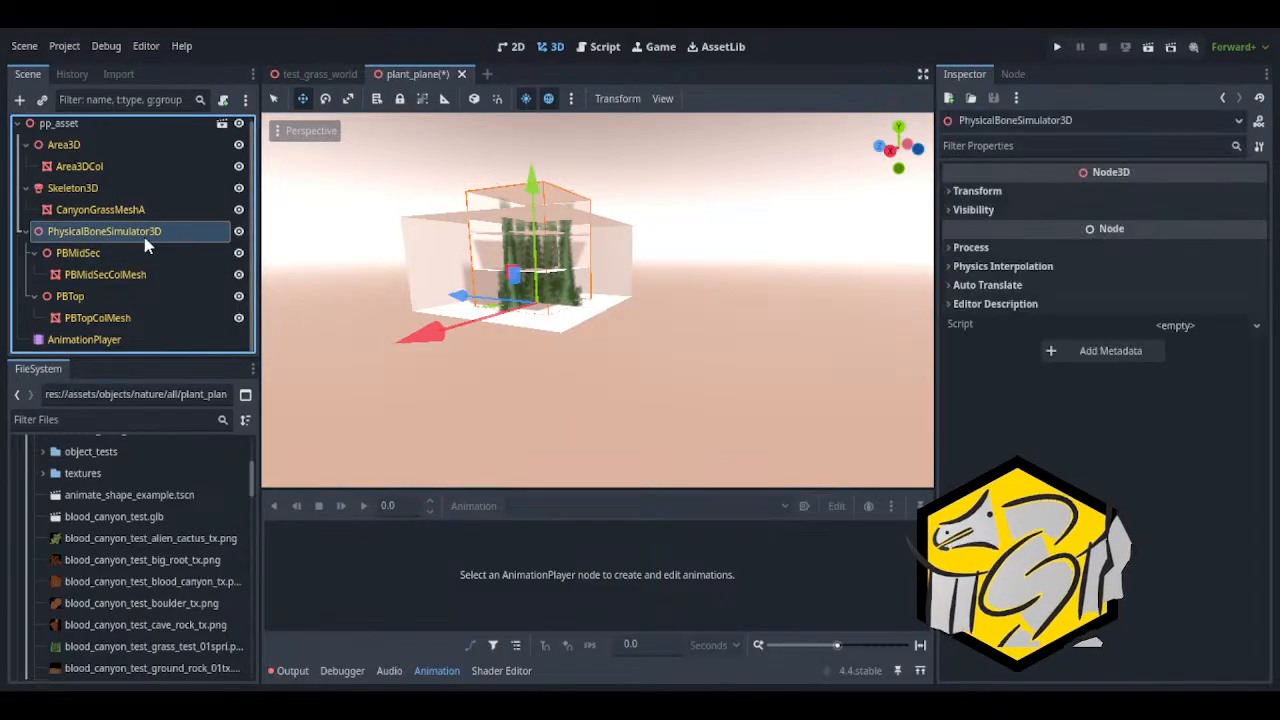
pyautogui.click(60, 253)
pyautogui.click(33, 253)
pyautogui.click(33, 274)
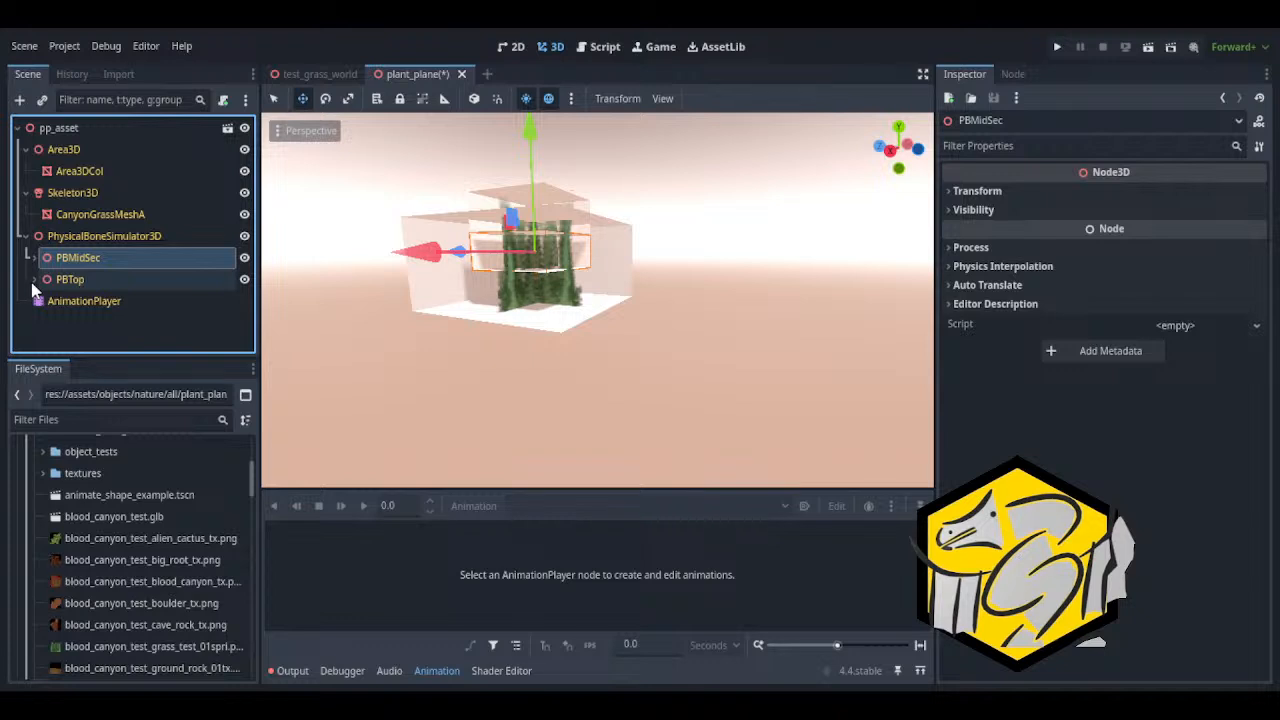
pyautogui.click(34, 279)
pyautogui.click(34, 257)
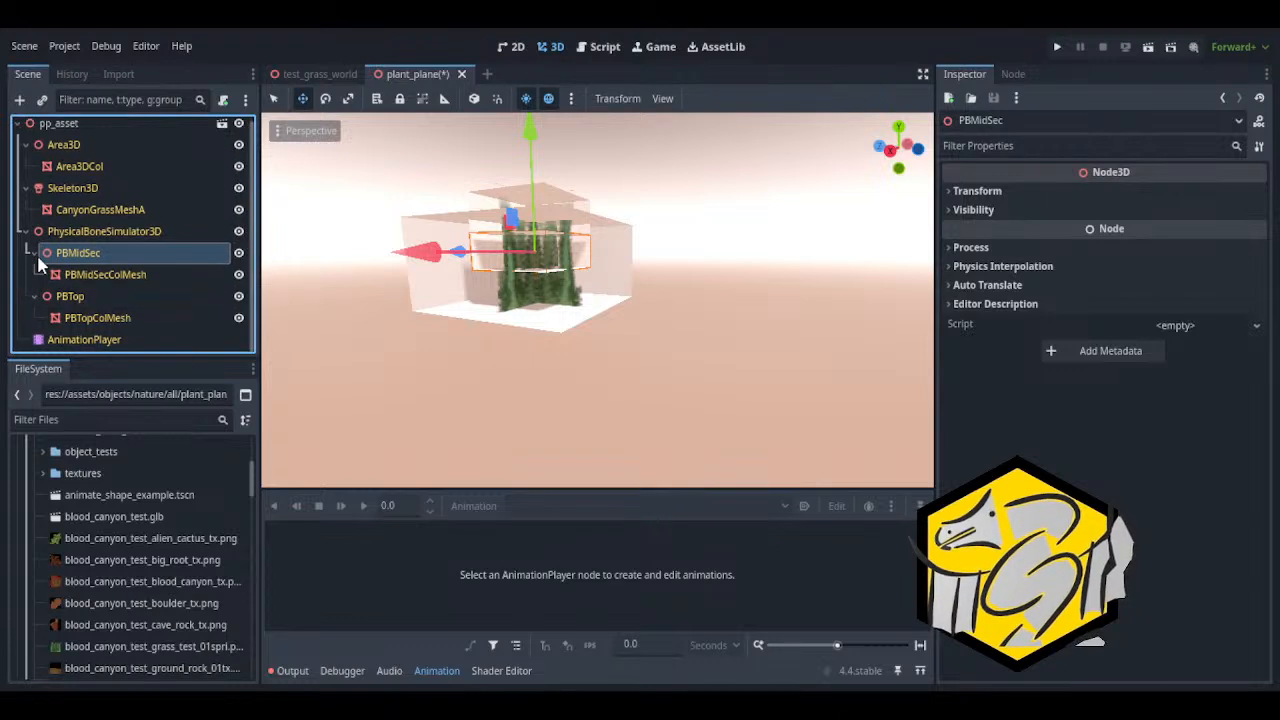
pyautogui.click(34, 257)
pyautogui.click(42, 285)
pyautogui.click(58, 236)
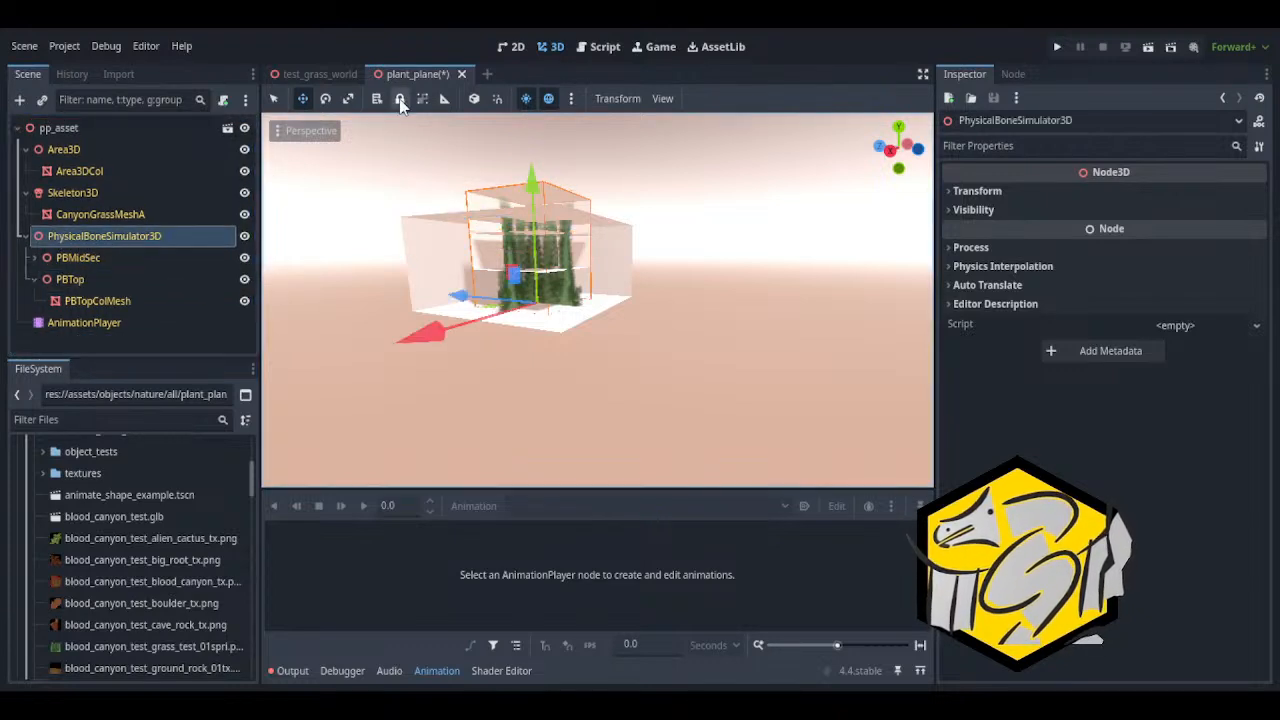
pyautogui.hotkey('ctrl', 's')
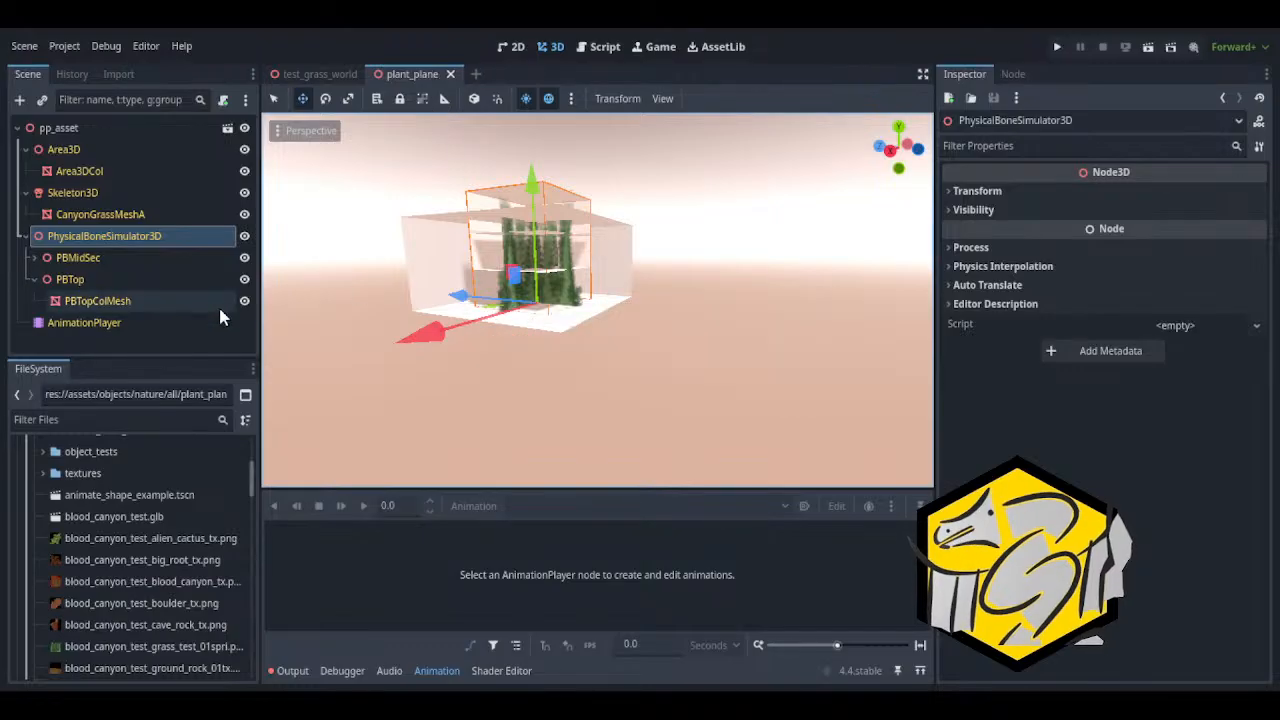
# Collapse the Skeleton3D, Area3D and PhysicalBoneSimulator3D branches of the pp_asset scene tree
pyautogui.click(25, 194)
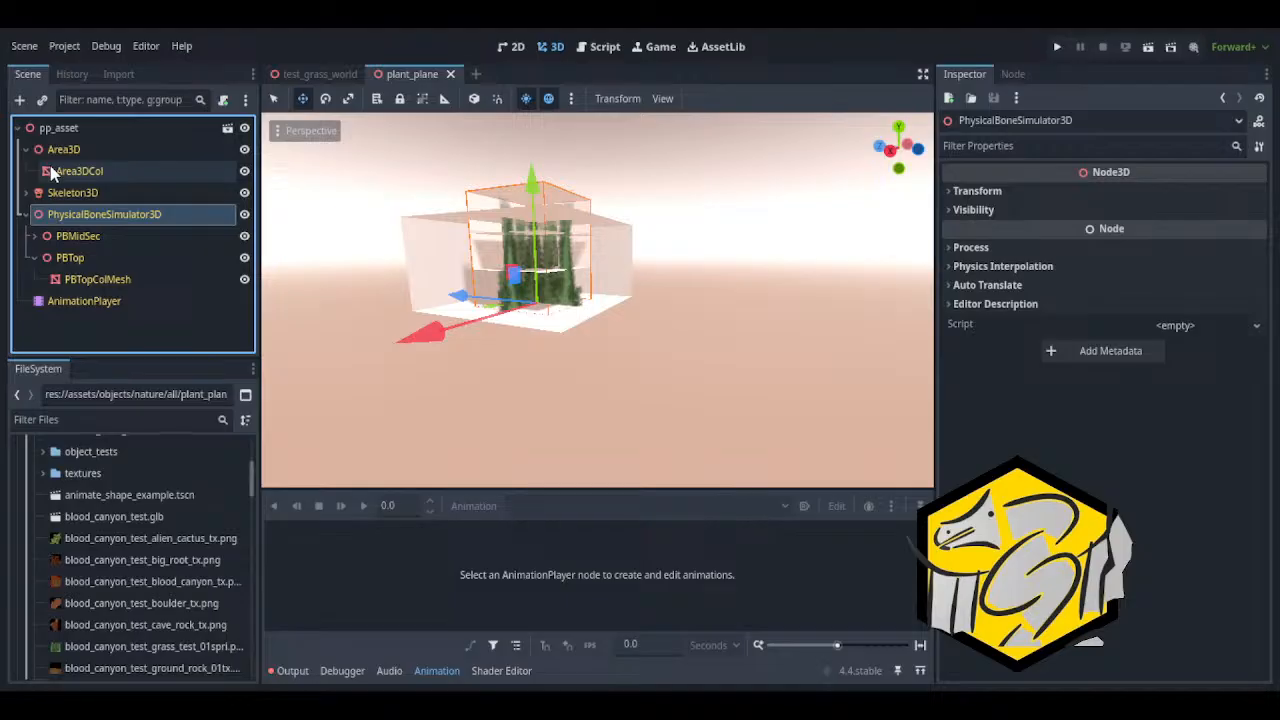
pyautogui.click(50, 171)
pyautogui.click(62, 150)
pyautogui.click(25, 149)
pyautogui.click(25, 192)
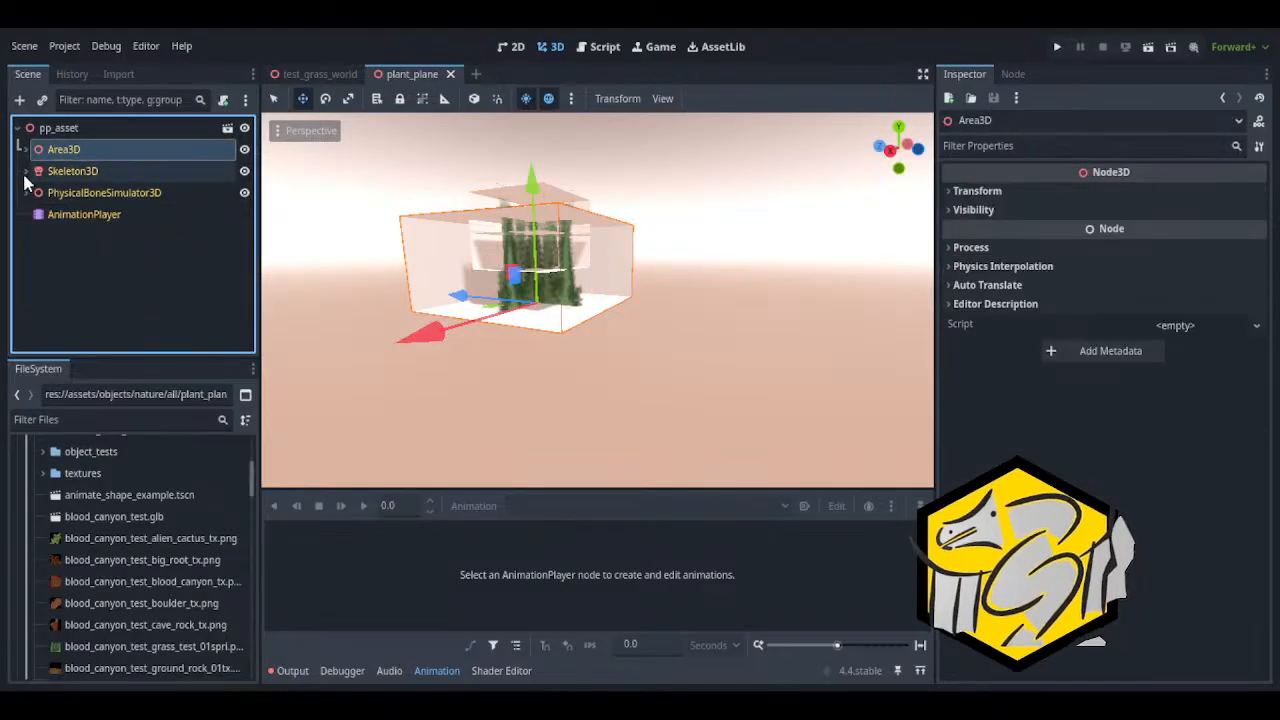
# Expand PhysicalBoneSimulator3D and examine how its PBMidSec and PBTop nodes parent their collision meshes
pyautogui.click(36, 193)
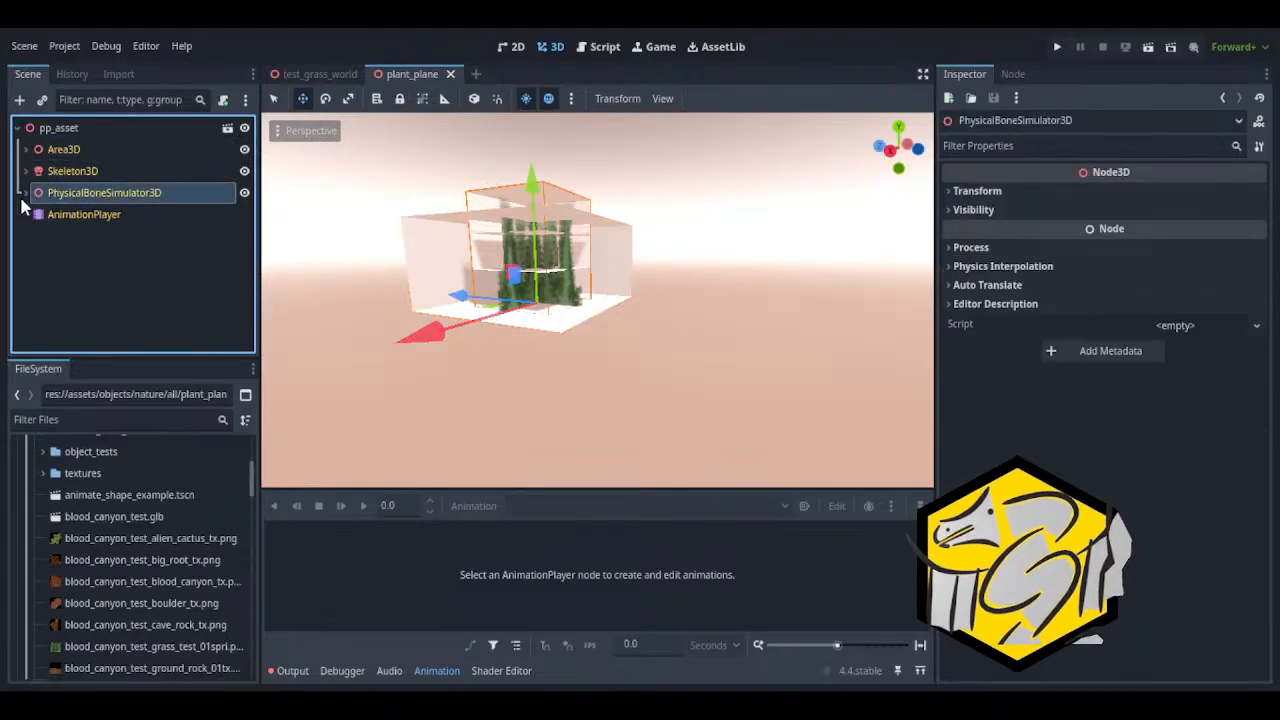
pyautogui.click(25, 192)
pyautogui.click(55, 215)
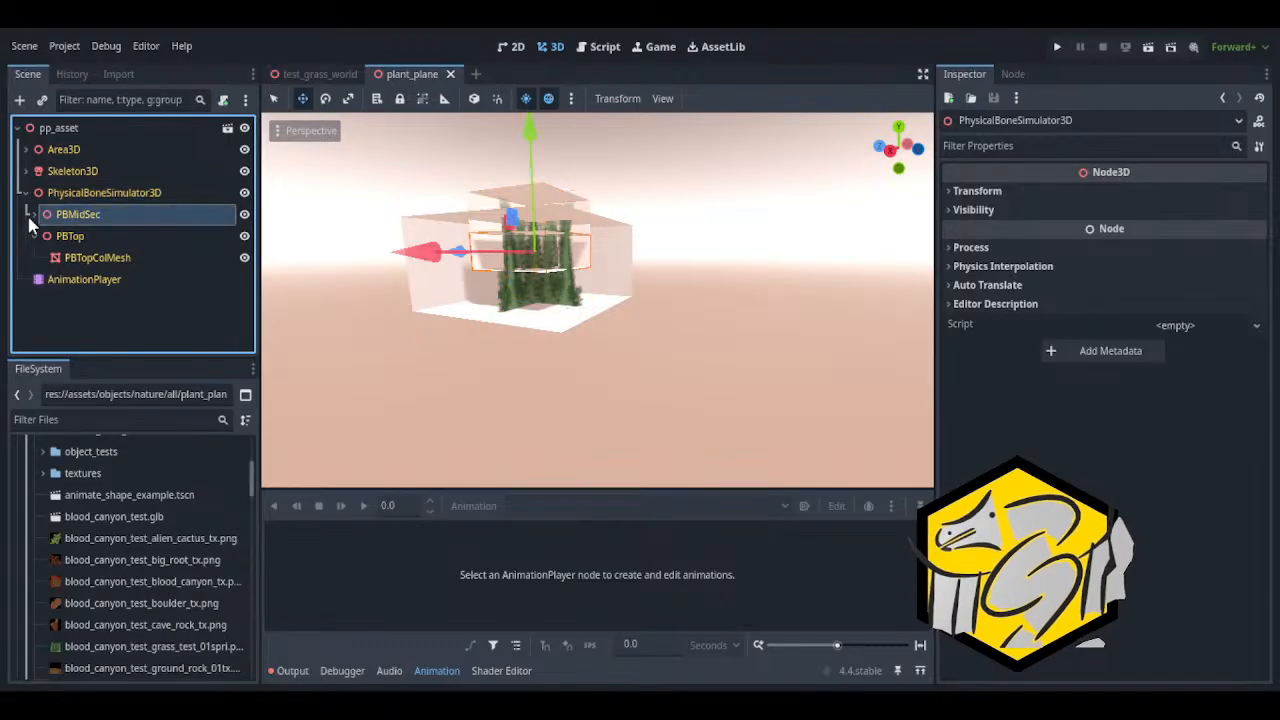
pyautogui.click(34, 214)
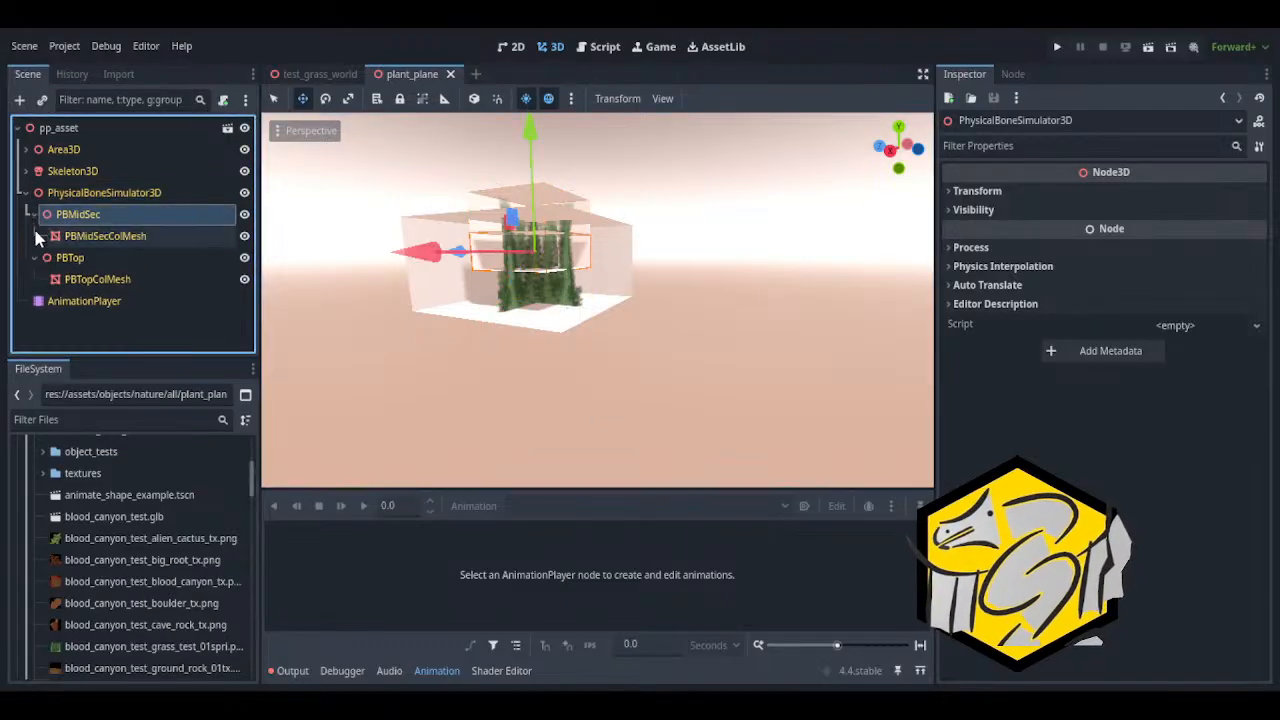
pyautogui.click(35, 258)
pyautogui.click(35, 258)
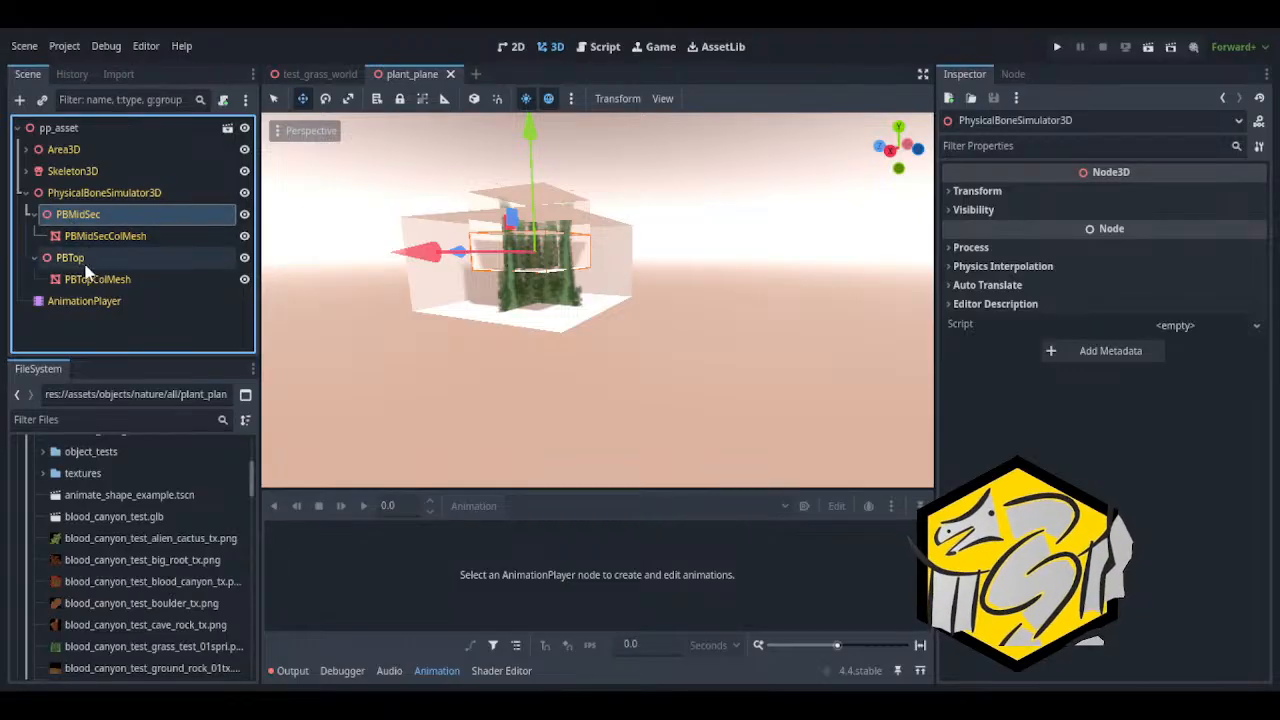
pyautogui.click(70, 258)
pyautogui.click(72, 196)
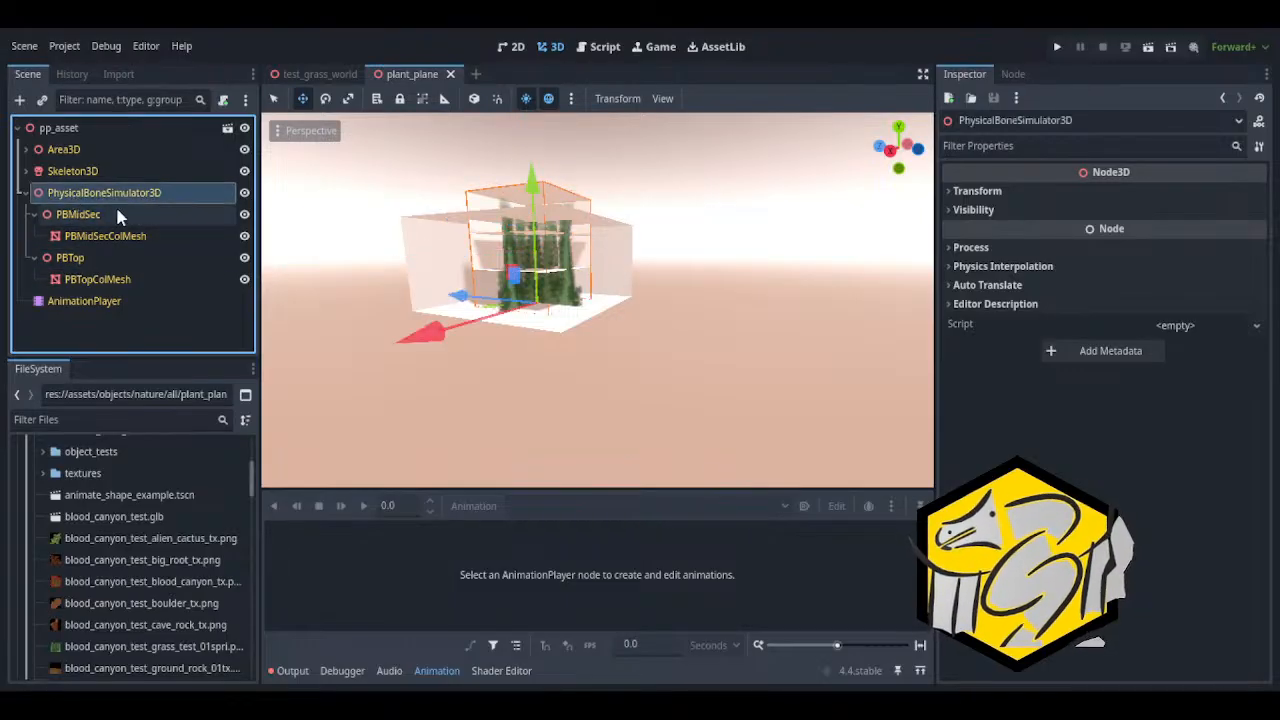
pyautogui.click(65, 218)
pyautogui.click(86, 262)
pyautogui.click(98, 218)
pyautogui.click(90, 255)
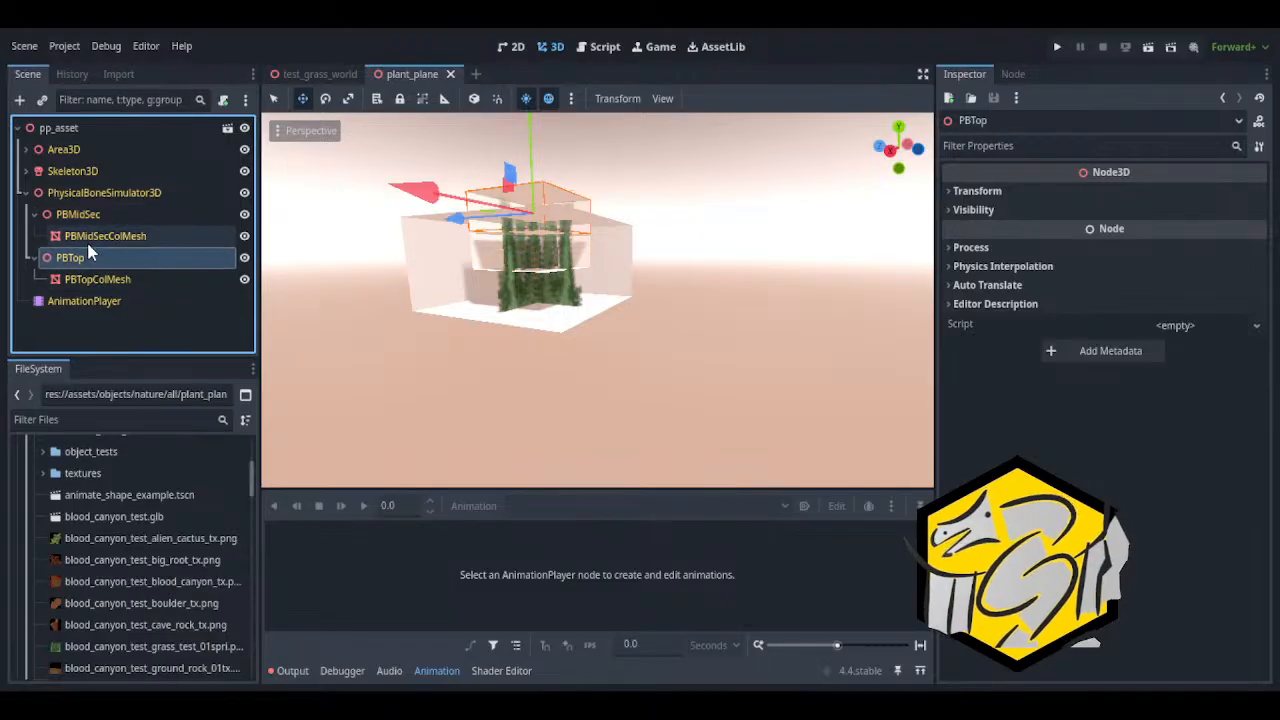
# Hide the PBMidSecColMesh, PBTopColMesh and Area3DCol meshes so only the grass shows in the viewport
pyautogui.click(92, 236)
pyautogui.click(116, 279)
pyautogui.click(175, 241)
pyautogui.click(244, 236)
pyautogui.click(244, 279)
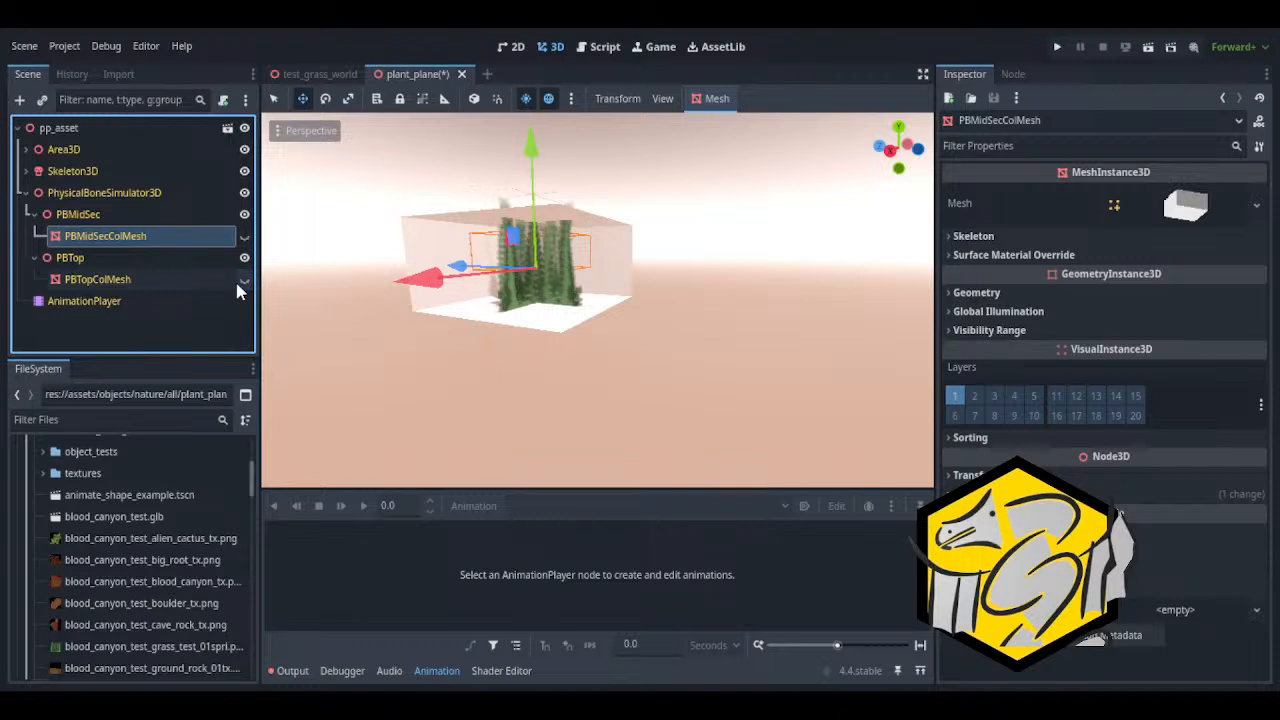
pyautogui.click(35, 150)
pyautogui.click(28, 150)
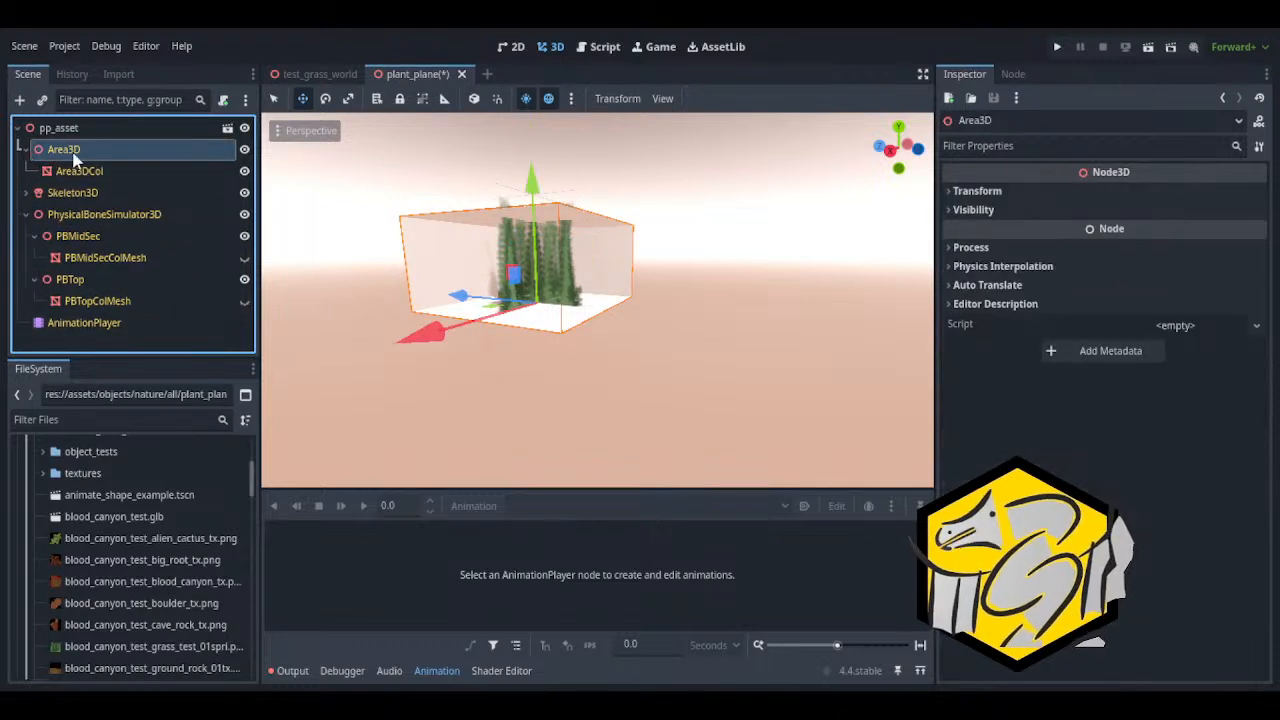
pyautogui.click(244, 171)
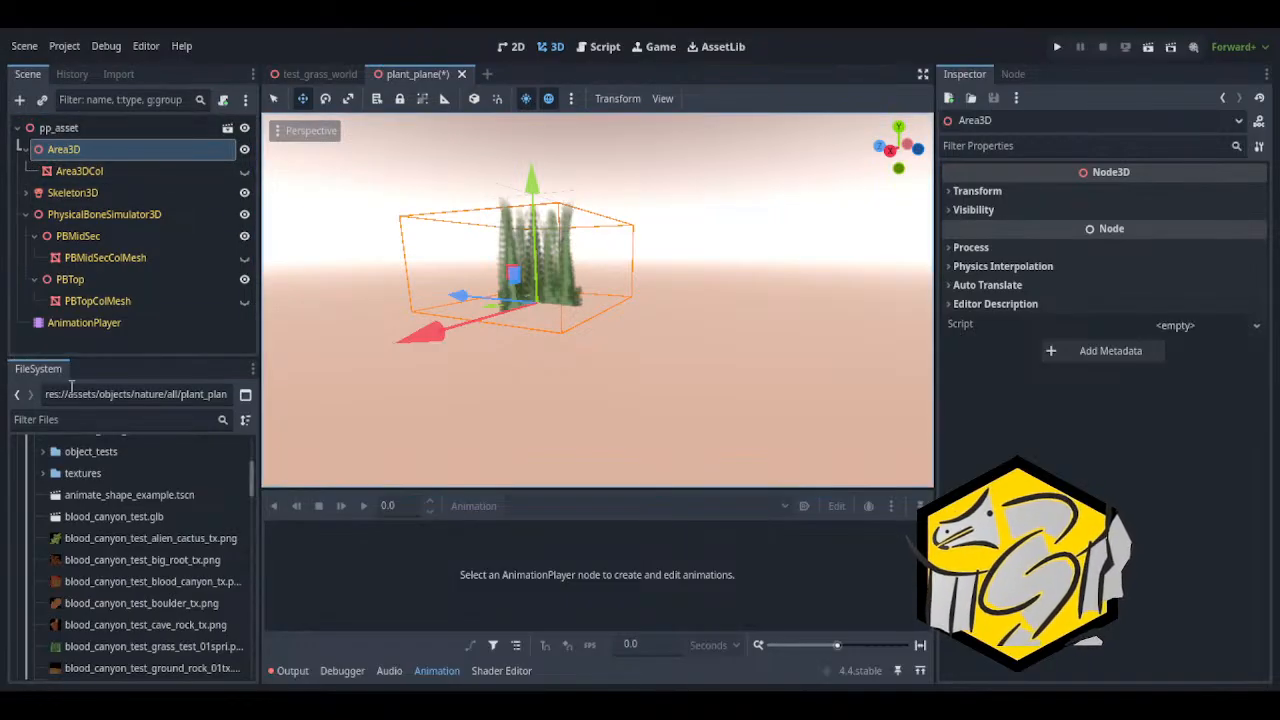
# Collapse the PBTop, PBMidSec, PhysicalBoneSimulator3D and Area3D branches and save the plant_plane scene
pyautogui.click(34, 279)
pyautogui.click(34, 236)
pyautogui.click(38, 214)
pyautogui.click(26, 214)
pyautogui.click(25, 149)
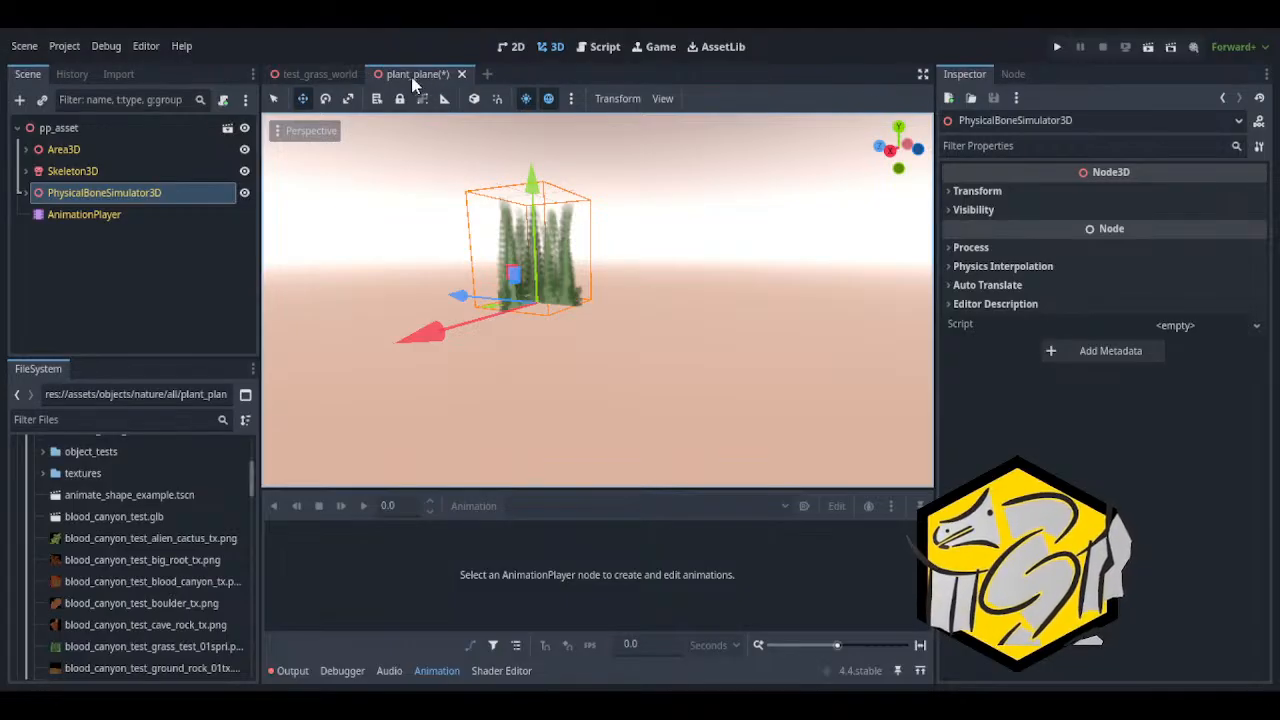
pyautogui.hotkey('ctrl', 's')
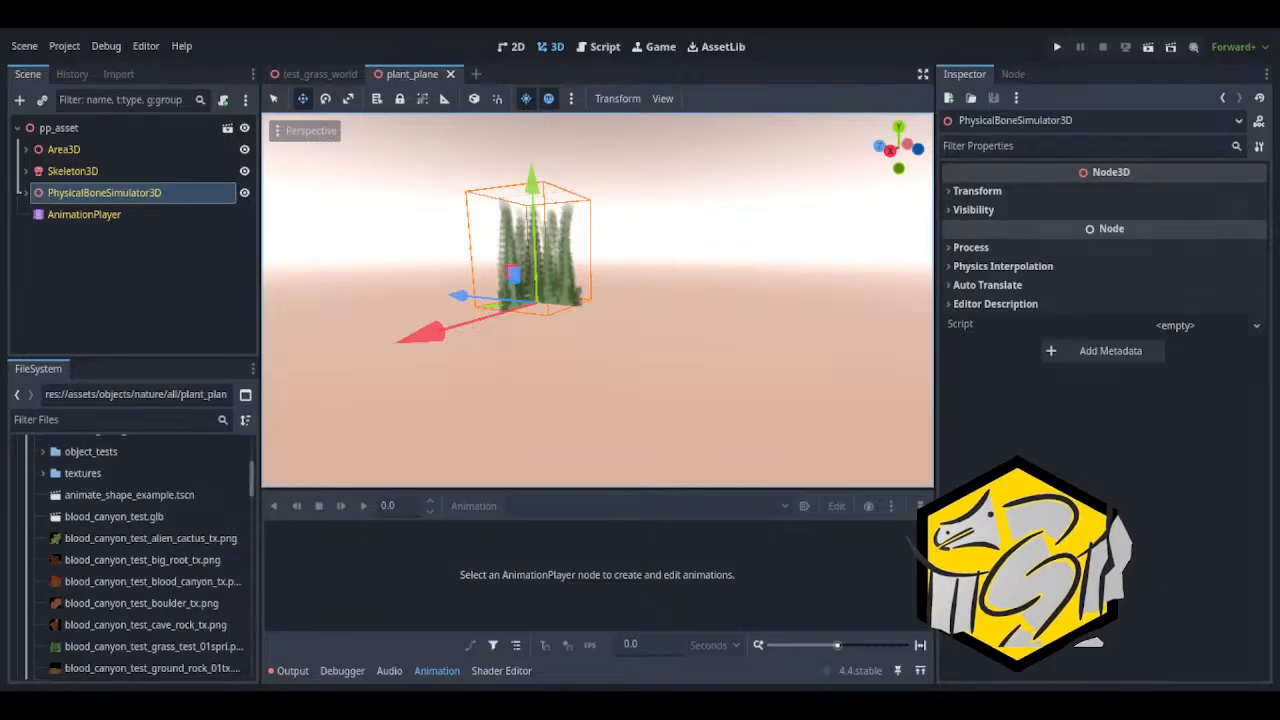
# Switch to File Explorer and open Blood Canyon.blend from the maps > blood canyon folder under 1blender
pyautogui.click(1250, 20)
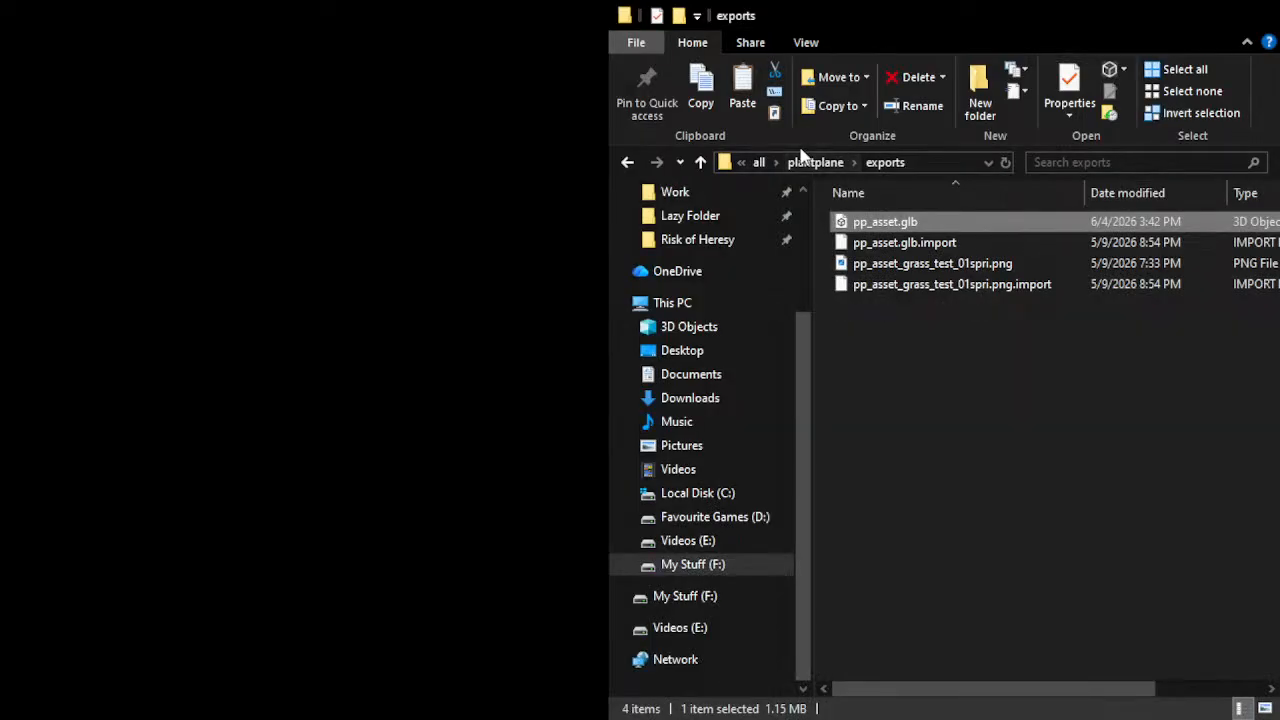
pyautogui.click(760, 164)
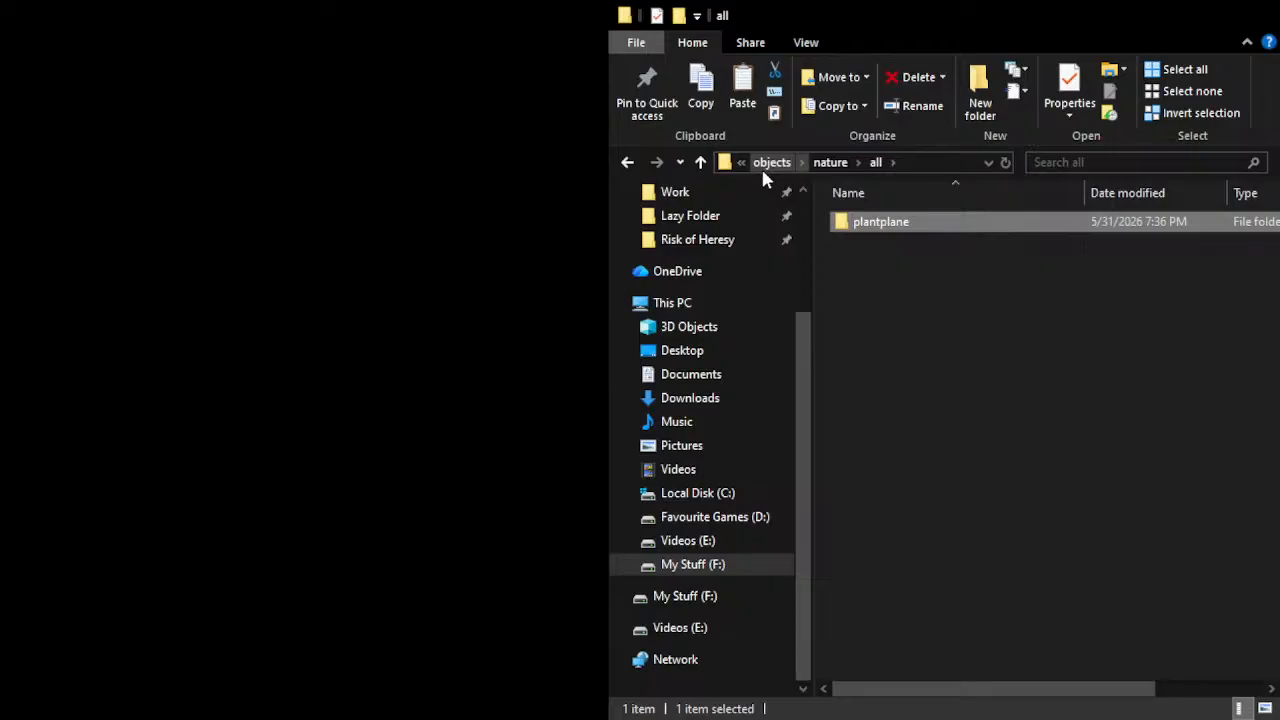
pyautogui.click(762, 166)
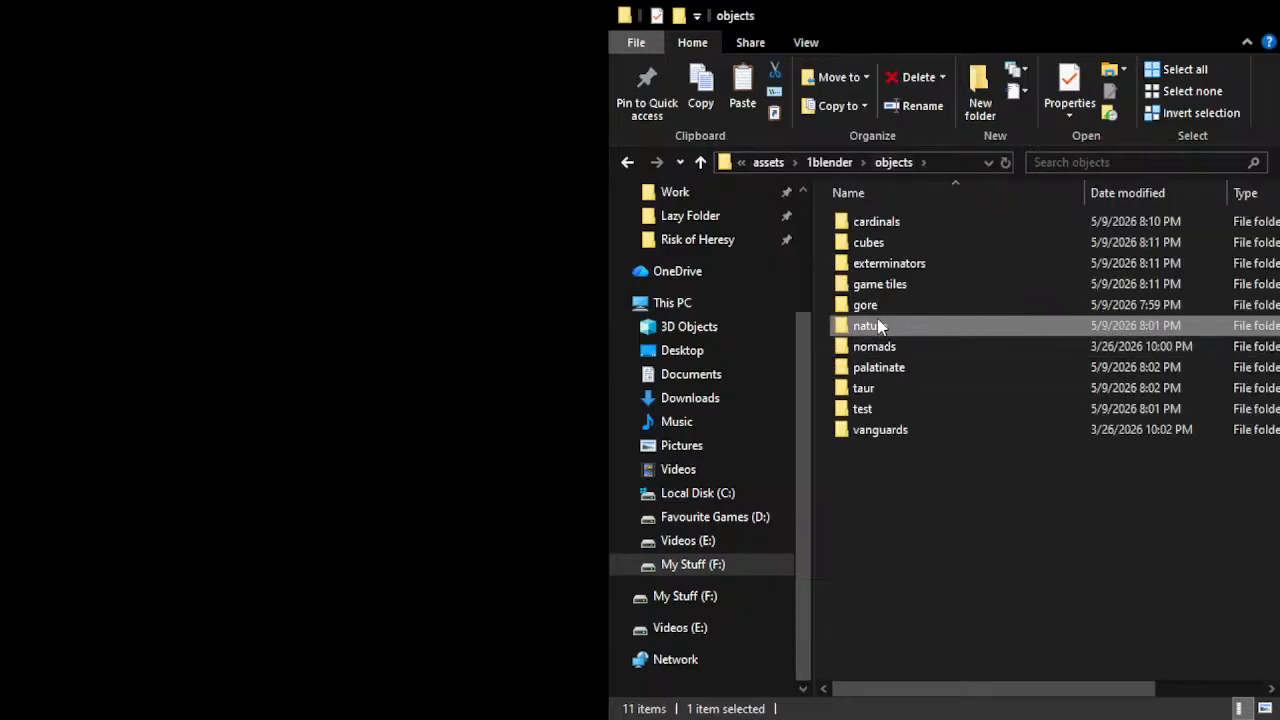
pyautogui.click(826, 164)
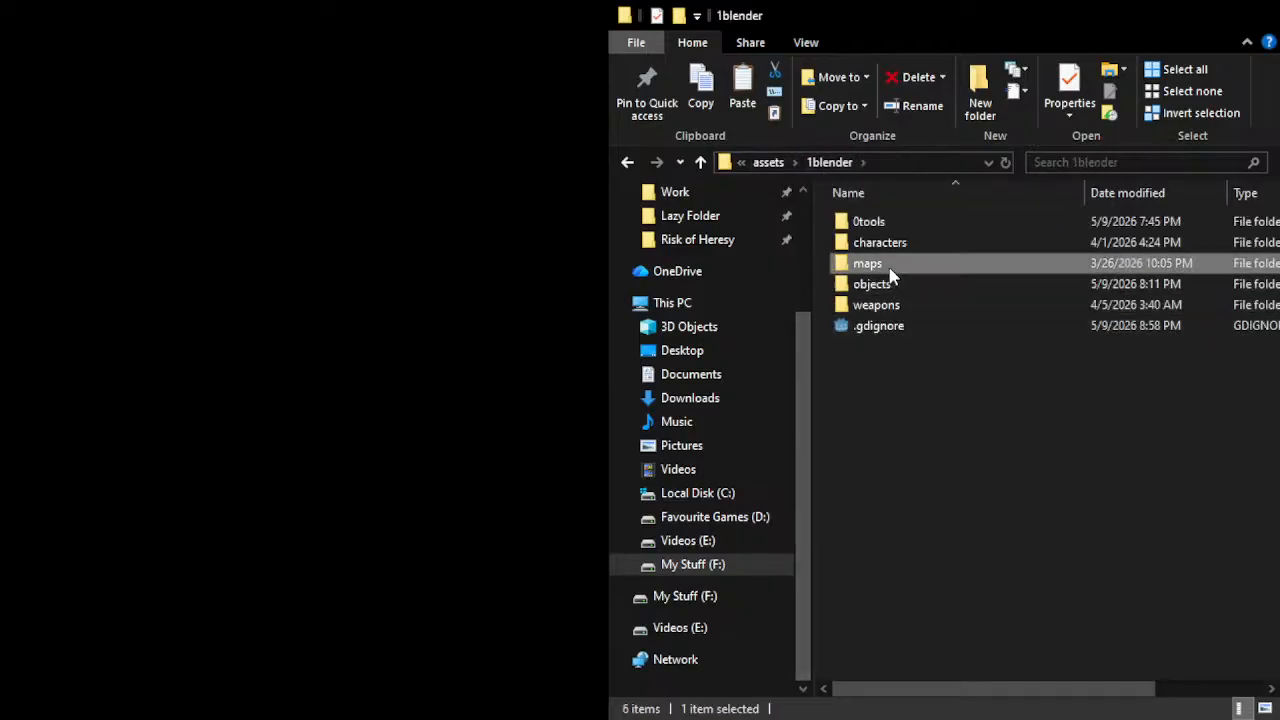
pyautogui.doubleClick(887, 264)
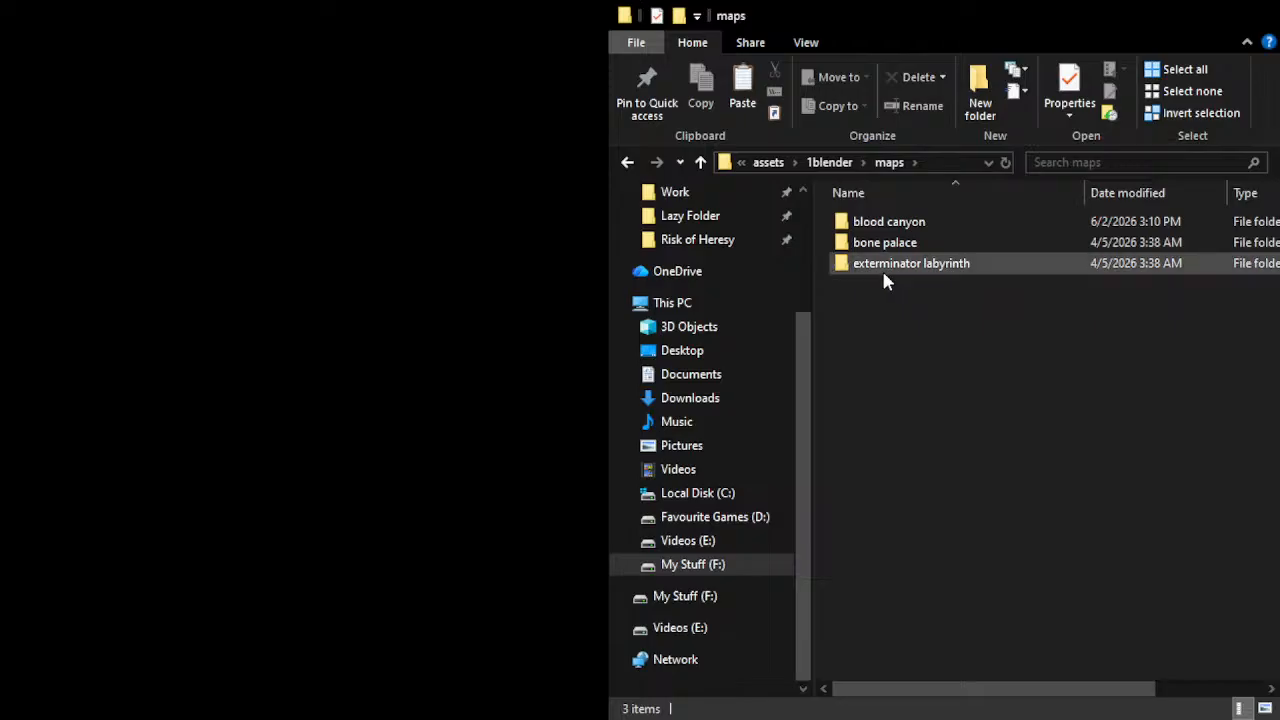
pyautogui.doubleClick(880, 223)
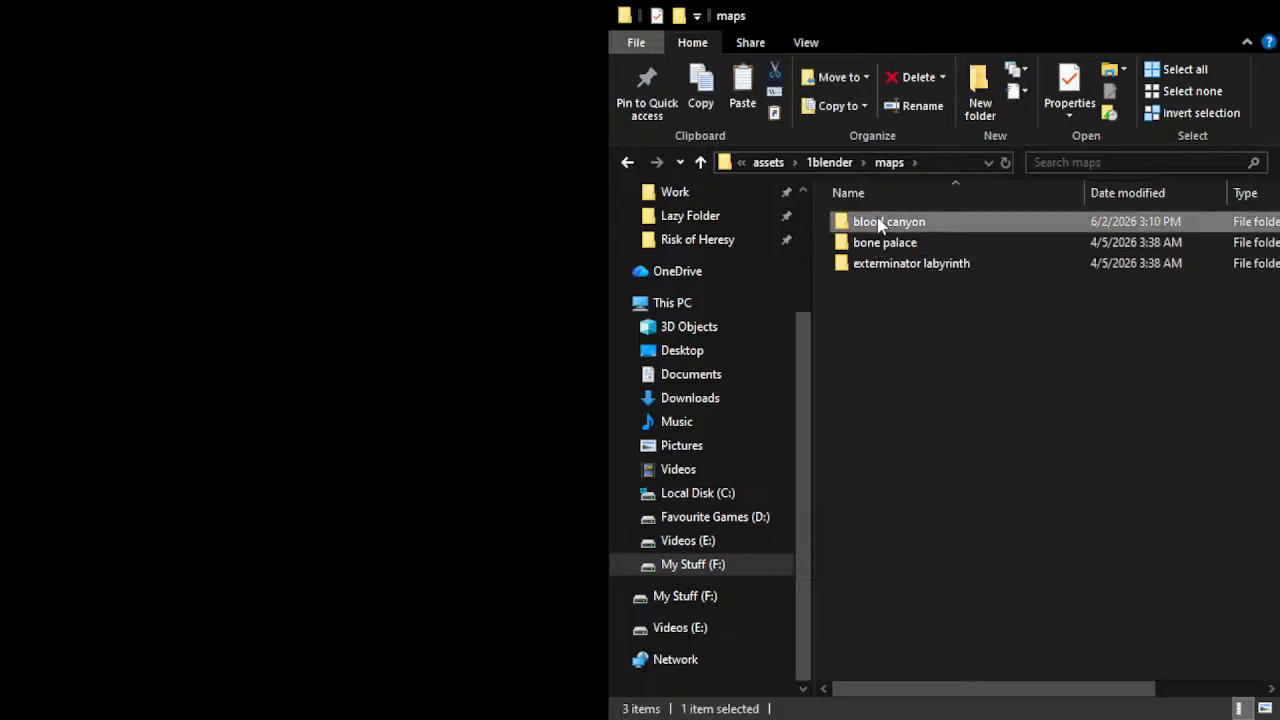
pyautogui.doubleClick(899, 306)
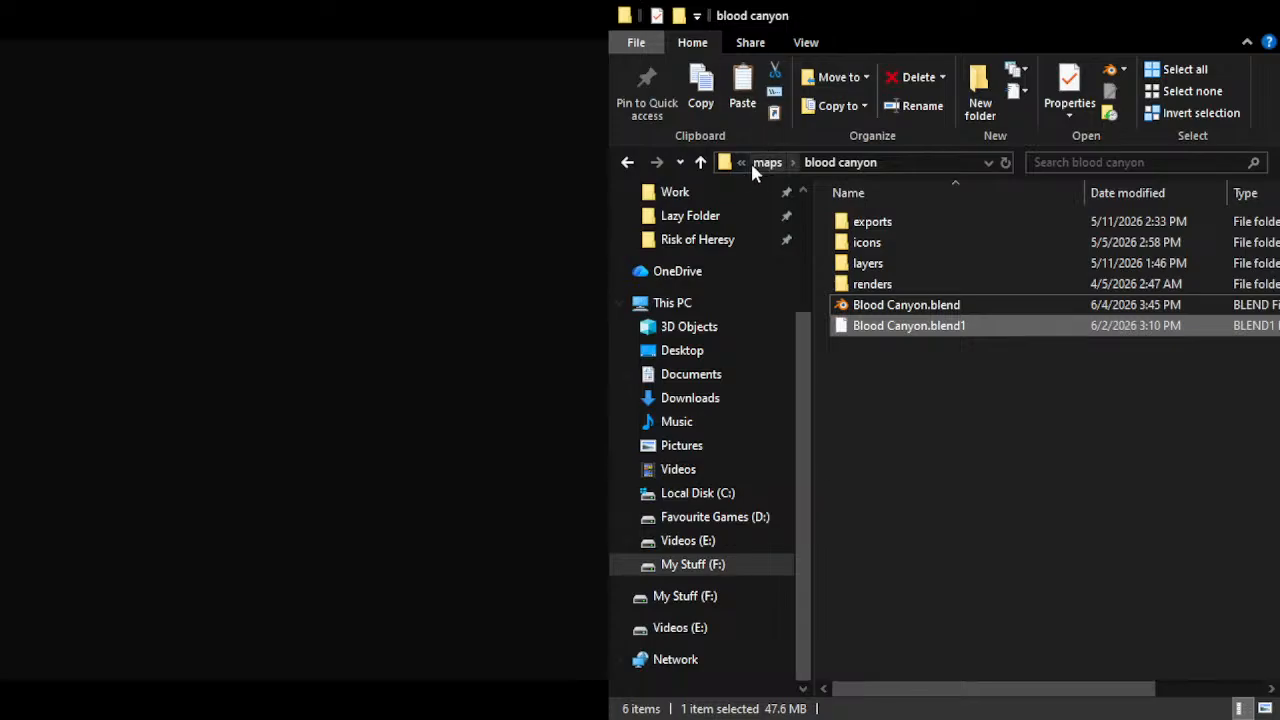
# Browse to 1blender > objects > nature > blood canyon in File Explorer and open BloodCanyonAssetLibrary.blend
pyautogui.click(624, 166)
pyautogui.click(622, 168)
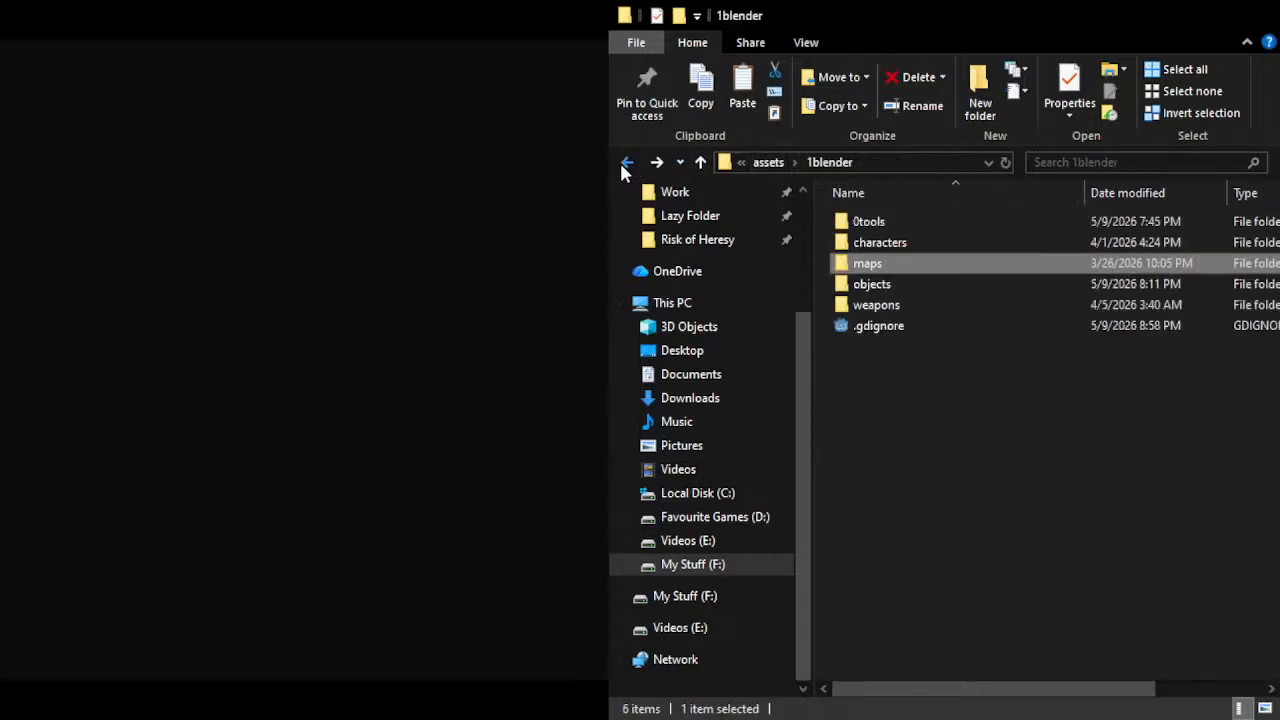
pyautogui.click(623, 166)
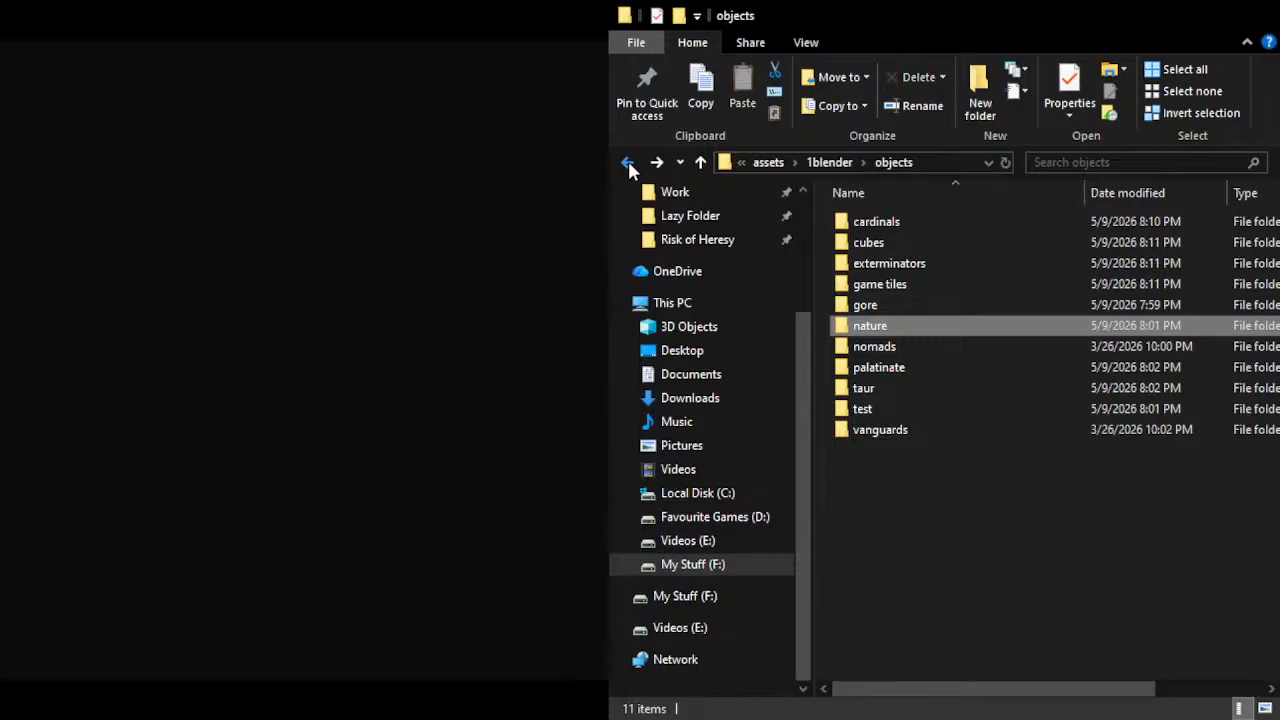
pyautogui.click(653, 165)
pyautogui.doubleClick(909, 281)
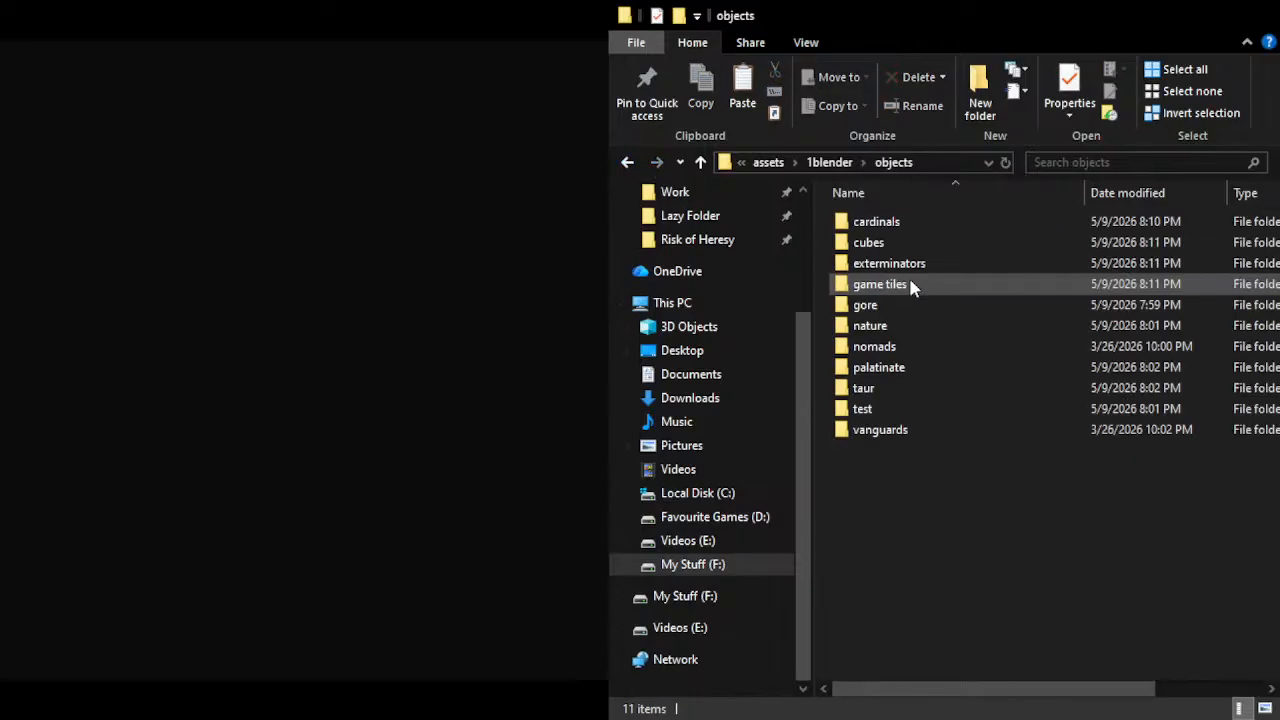
pyautogui.doubleClick(874, 326)
pyautogui.doubleClick(866, 248)
pyautogui.click(924, 412)
pyautogui.doubleClick(926, 412)
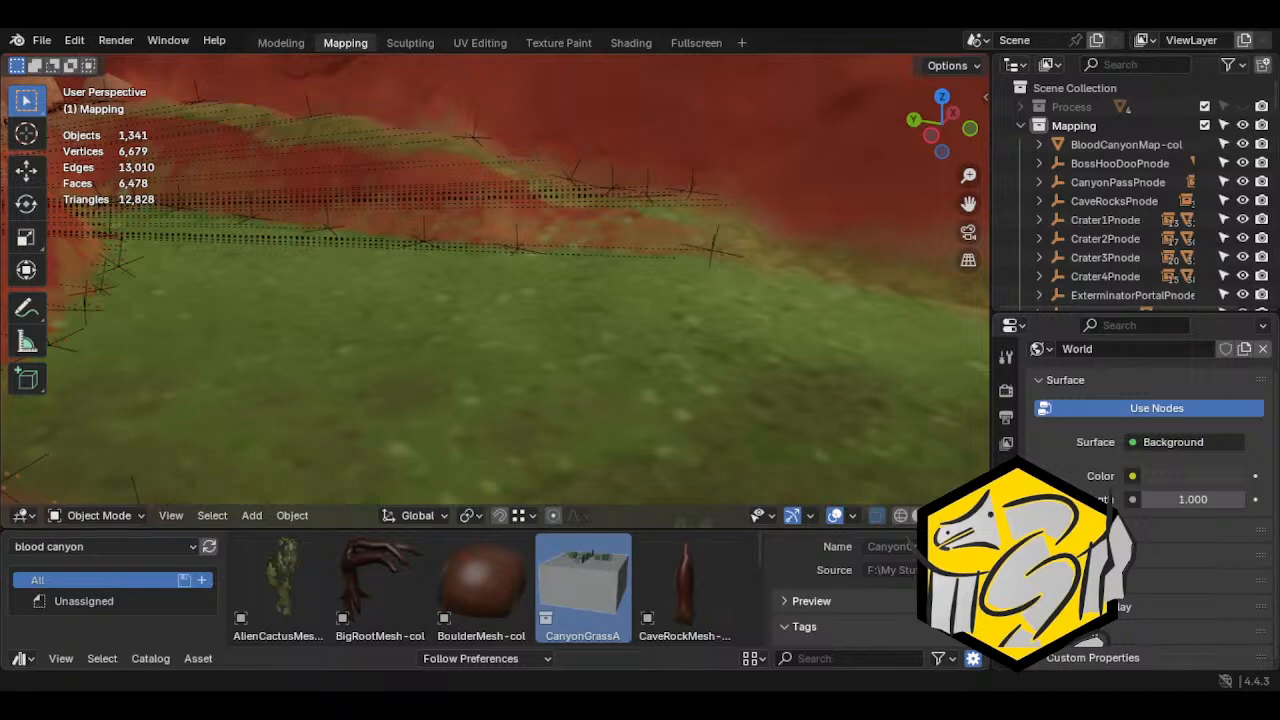
# Return to the 1blender > maps > blood canyon folder in File Explorer and open Blood Canyon.blend
pyautogui.scroll(-3, 403, 393)
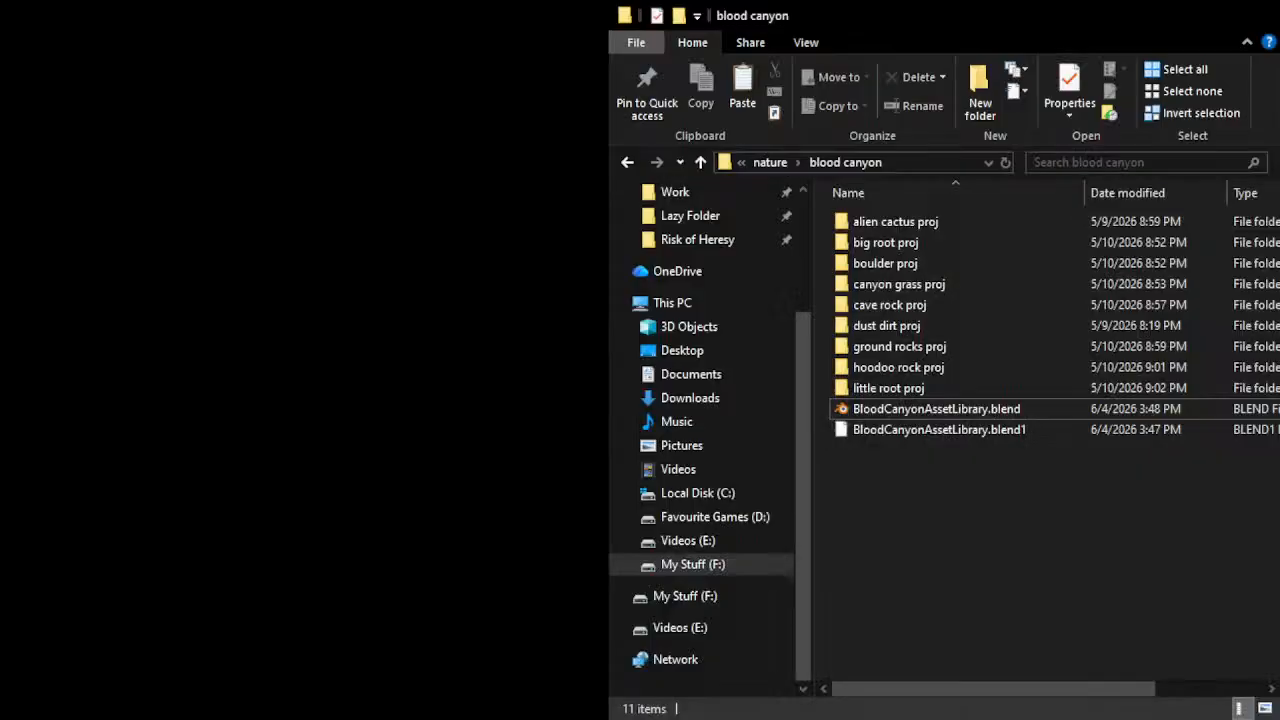
pyautogui.click(880, 413)
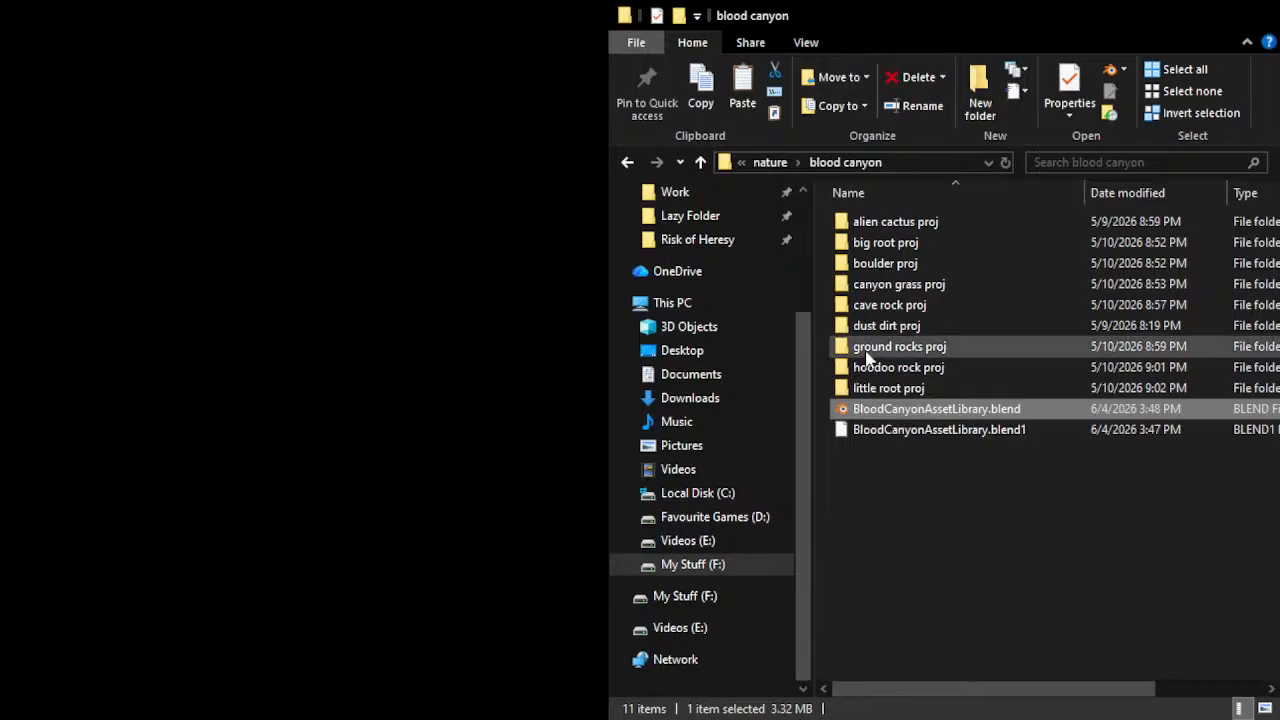
pyautogui.click(772, 163)
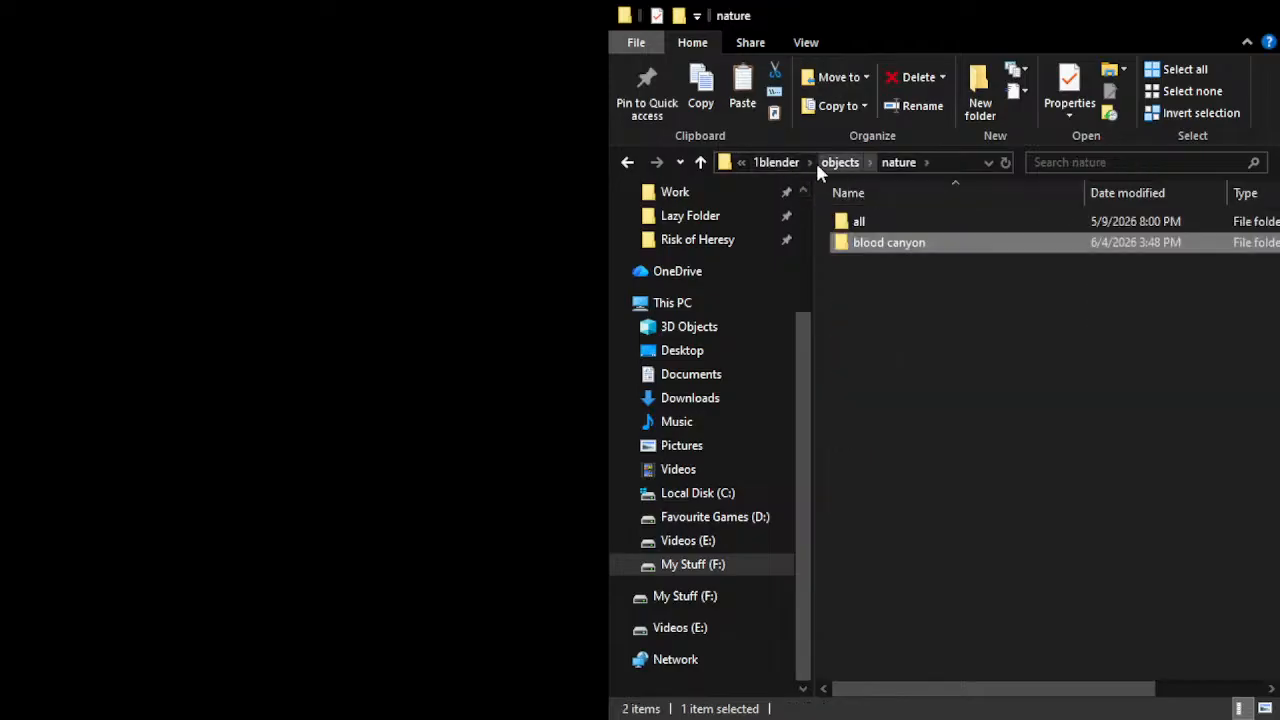
pyautogui.click(785, 164)
pyautogui.doubleClick(880, 264)
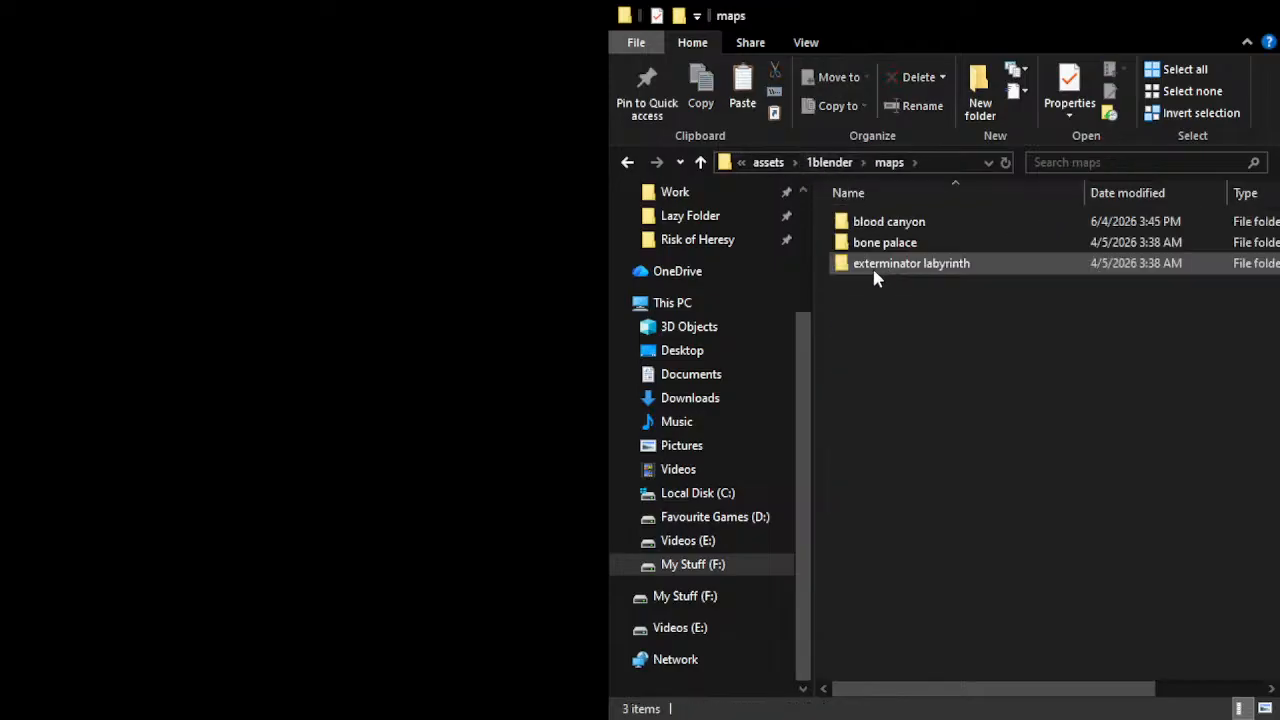
pyautogui.doubleClick(875, 228)
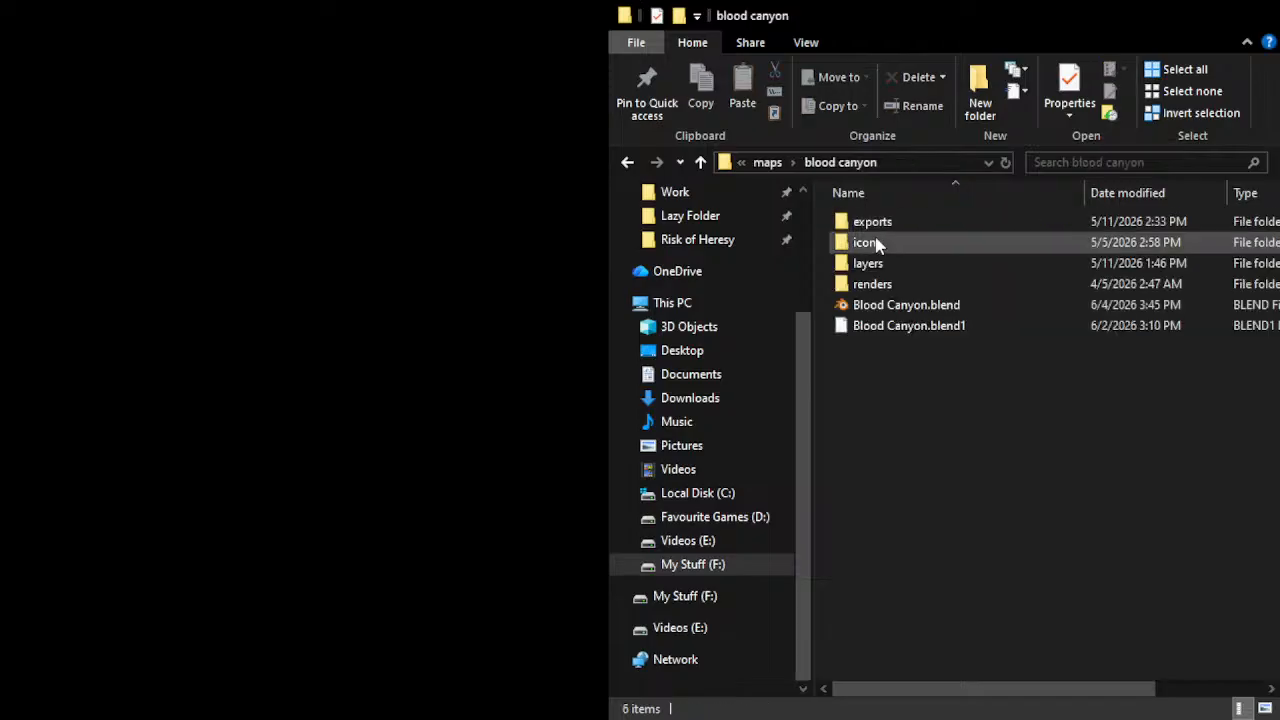
pyautogui.click(875, 305)
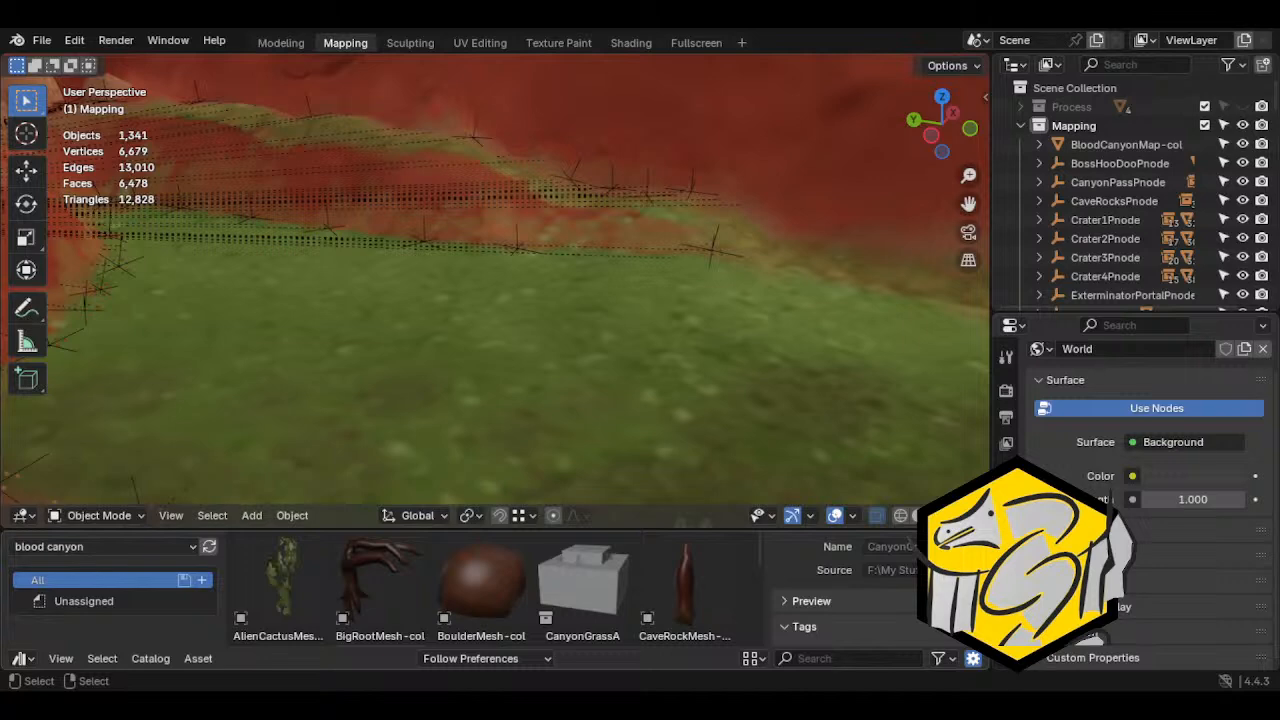
# Place a CanyonGrassA asset on the map's grass, inspect its outliner entry and delete it
pyautogui.click(414, 434)
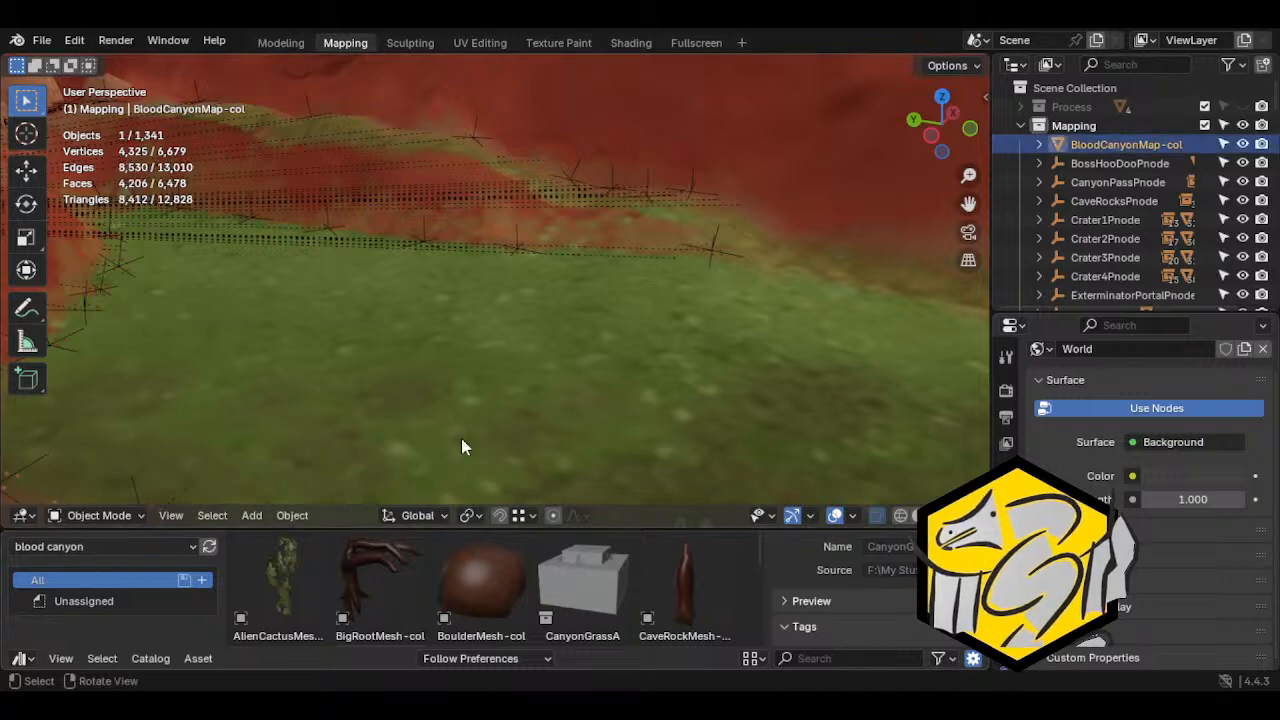
pyautogui.moveTo(583, 585); pyautogui.dragTo(420, 362)
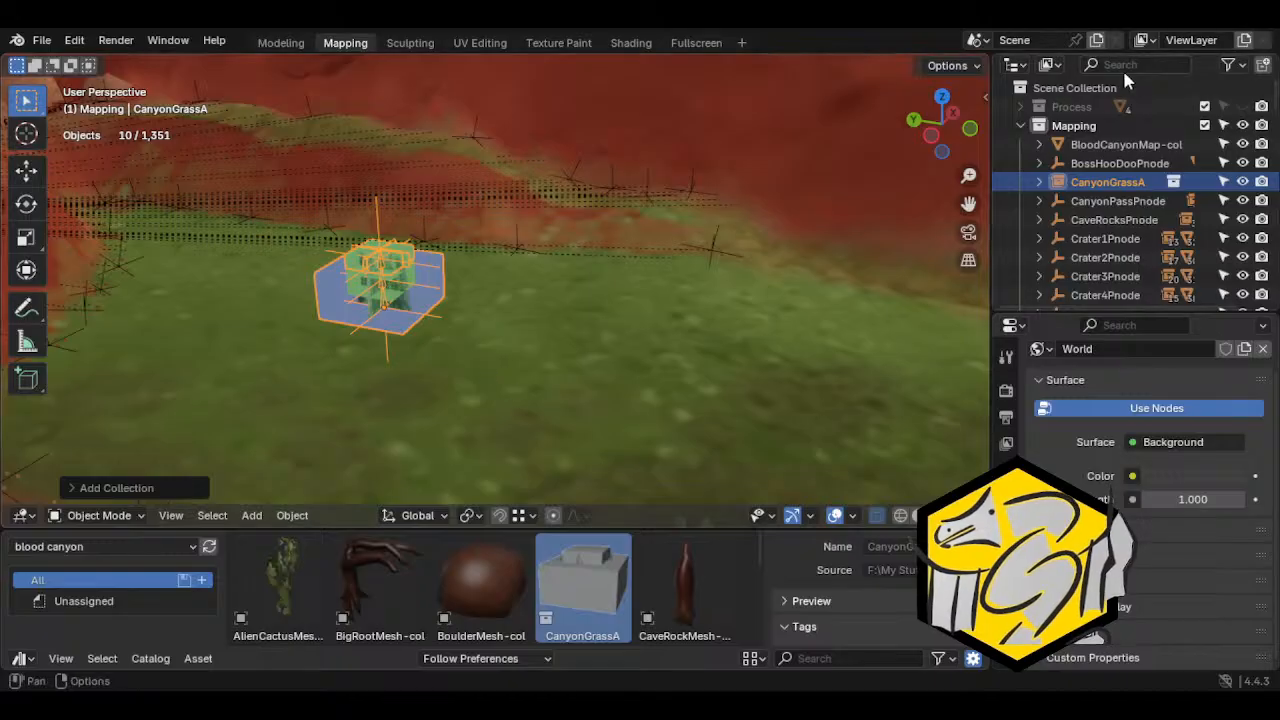
pyautogui.click(1039, 182)
pyautogui.click(1039, 182)
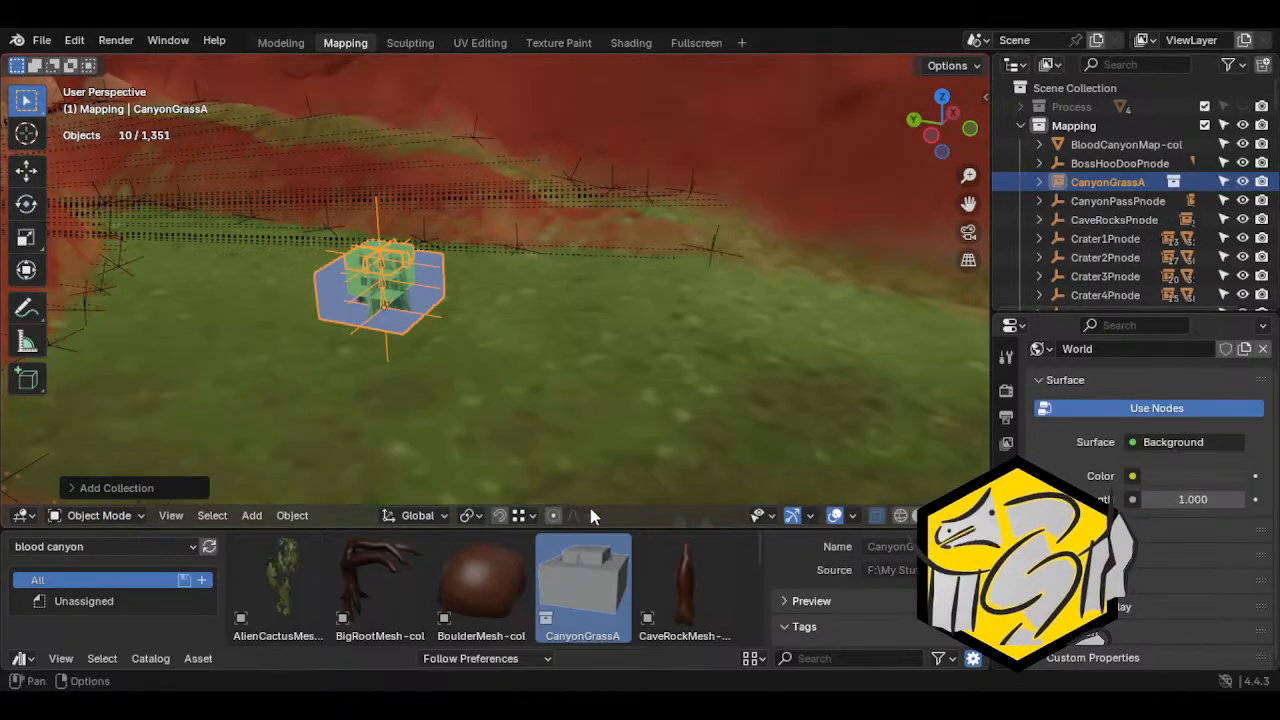
pyautogui.press('Delete')
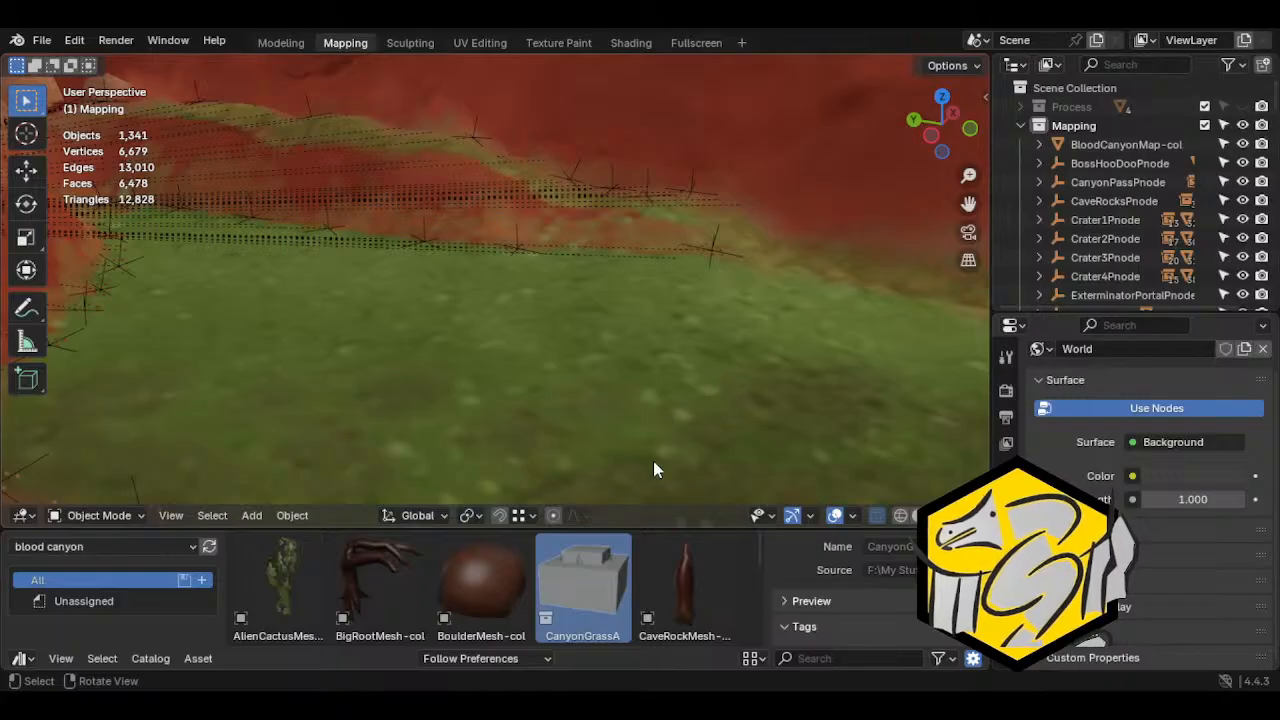
# Enlarge the asset browser, place CanyonGrassA again, expand its outliner hierarchy and delete it
pyautogui.moveTo(666, 530); pyautogui.dragTo(651, 462)
pyautogui.moveTo(583, 515); pyautogui.dragTo(495, 313)
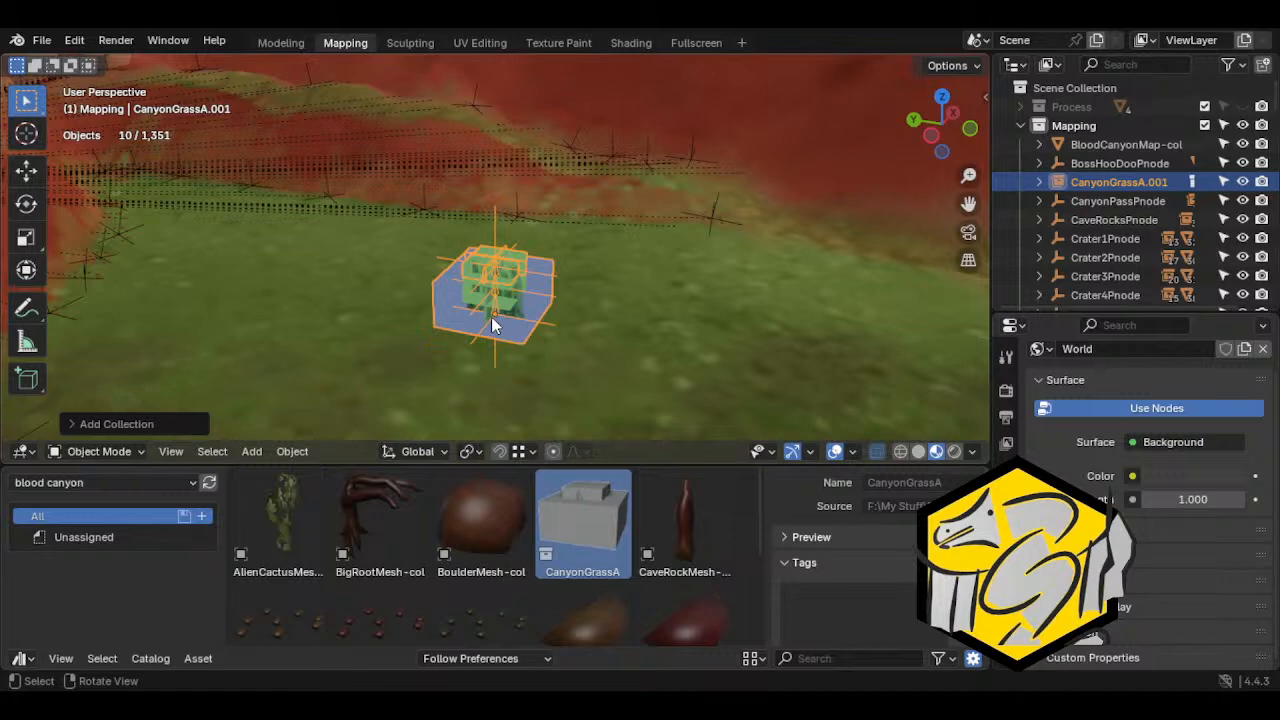
pyautogui.click(1041, 183)
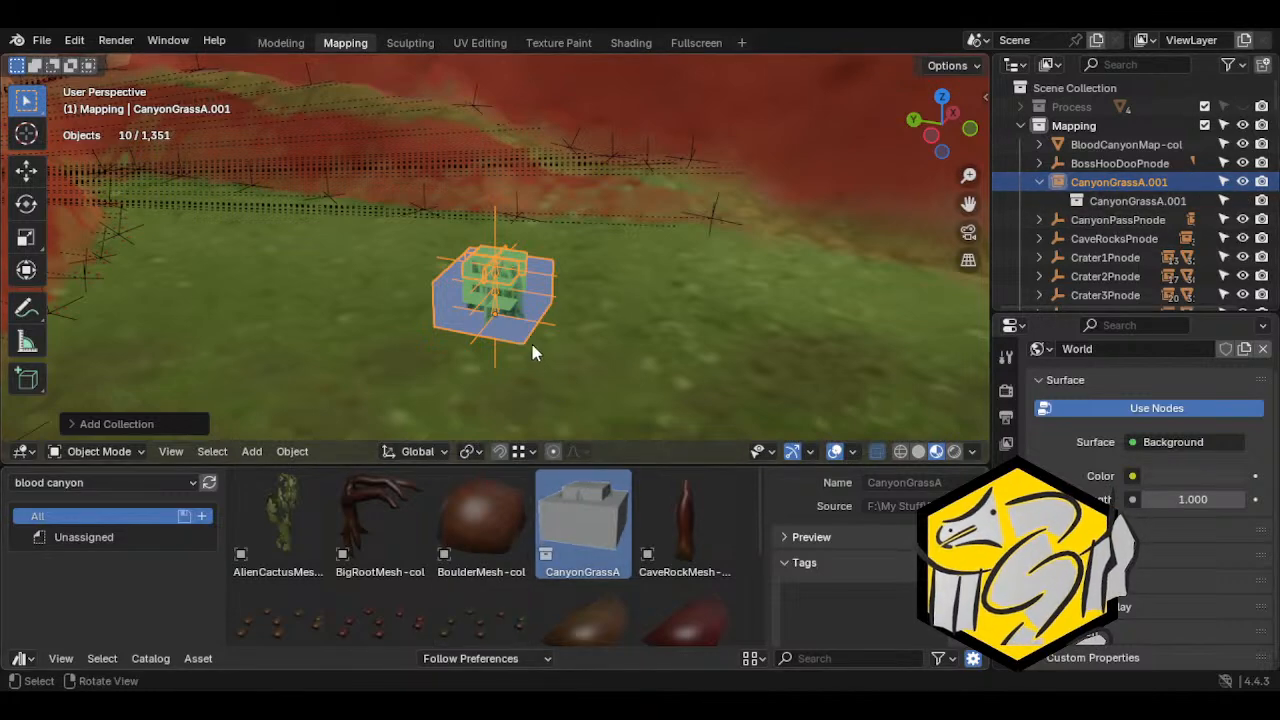
pyautogui.press('Delete')
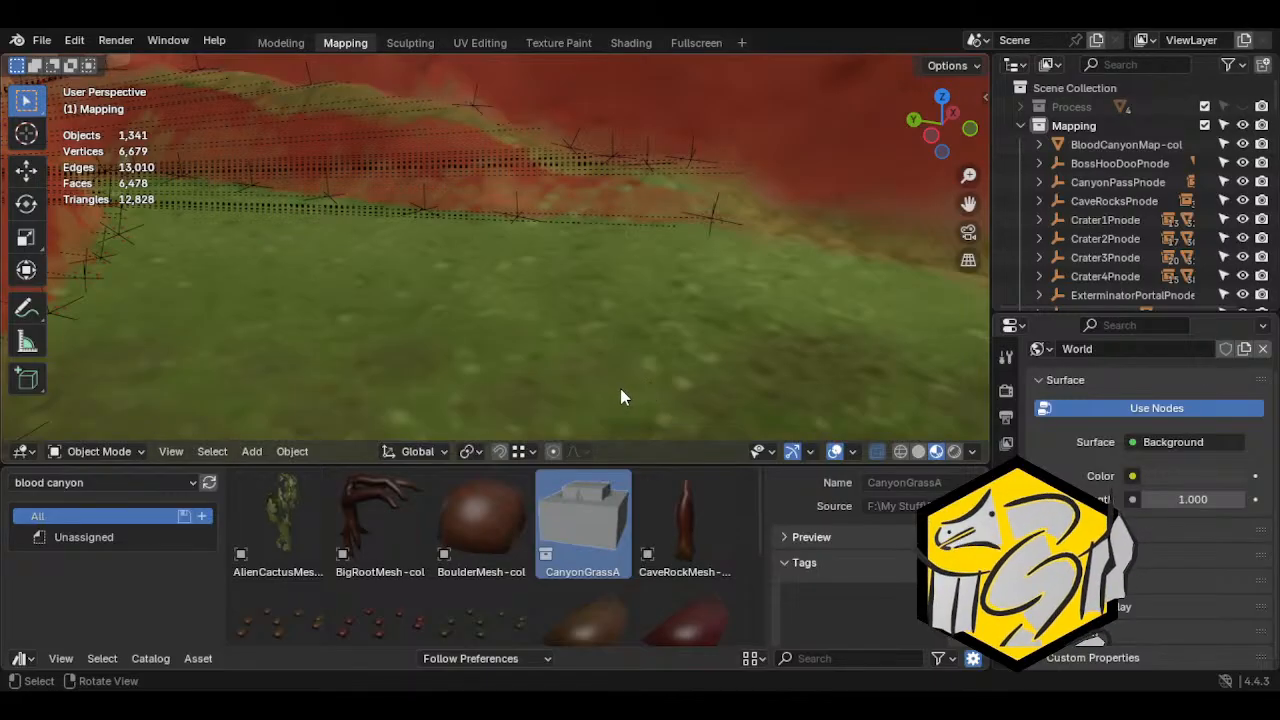
# Close the current Blender window and reopen Blood Canyon.blend from the maps > blood canyon folder
pyautogui.moveTo(477, 369); pyautogui.dragTo(594, 331, button='middle')
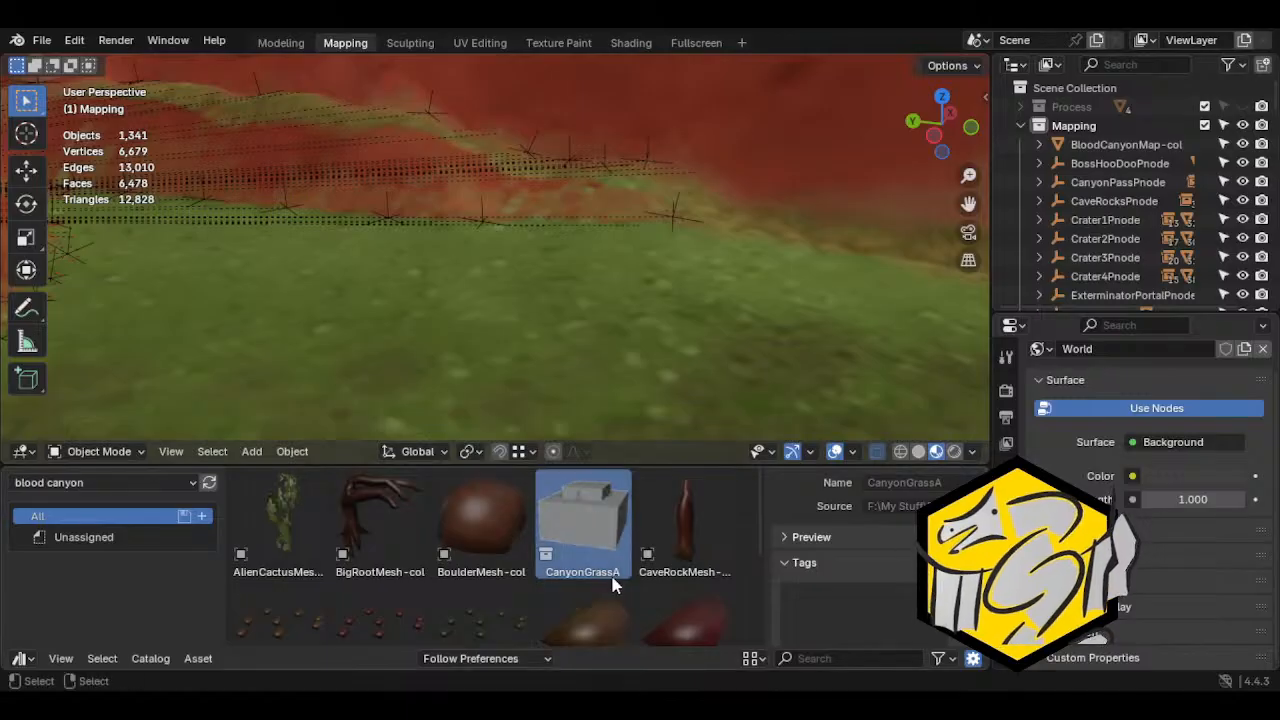
pyautogui.click(1264, 17)
pyautogui.click(678, 393)
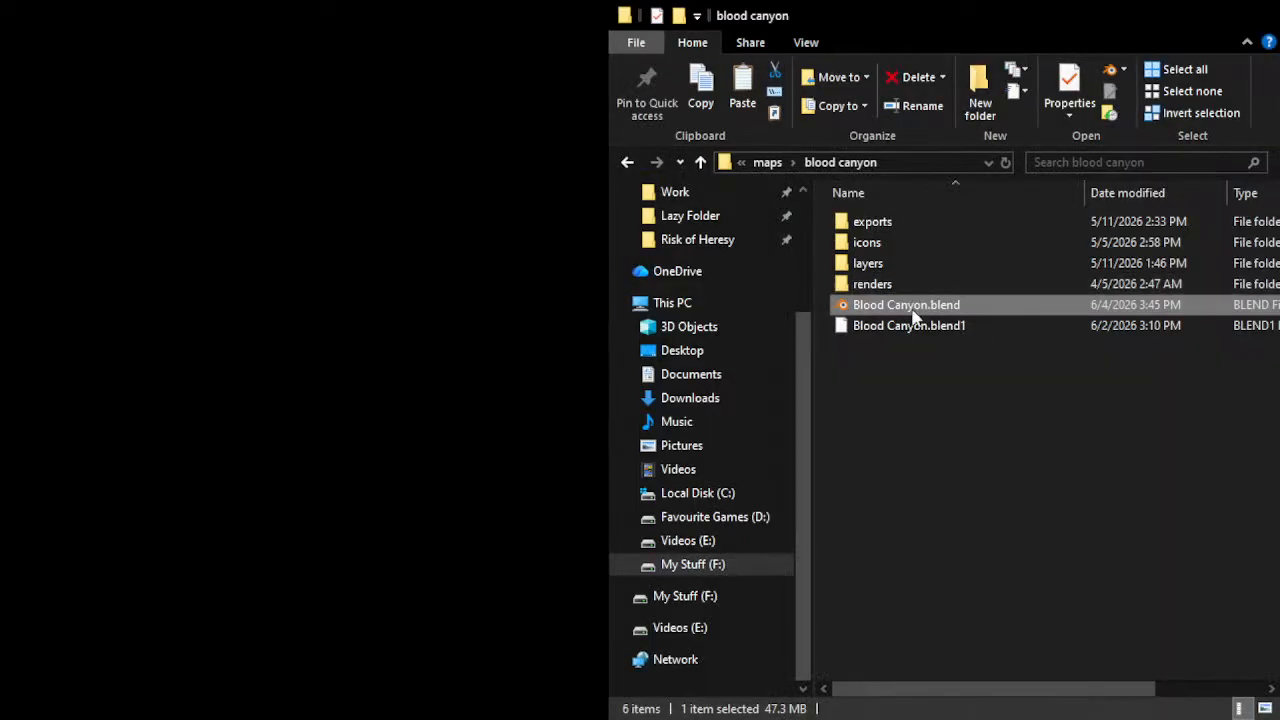
pyautogui.doubleClick(912, 308)
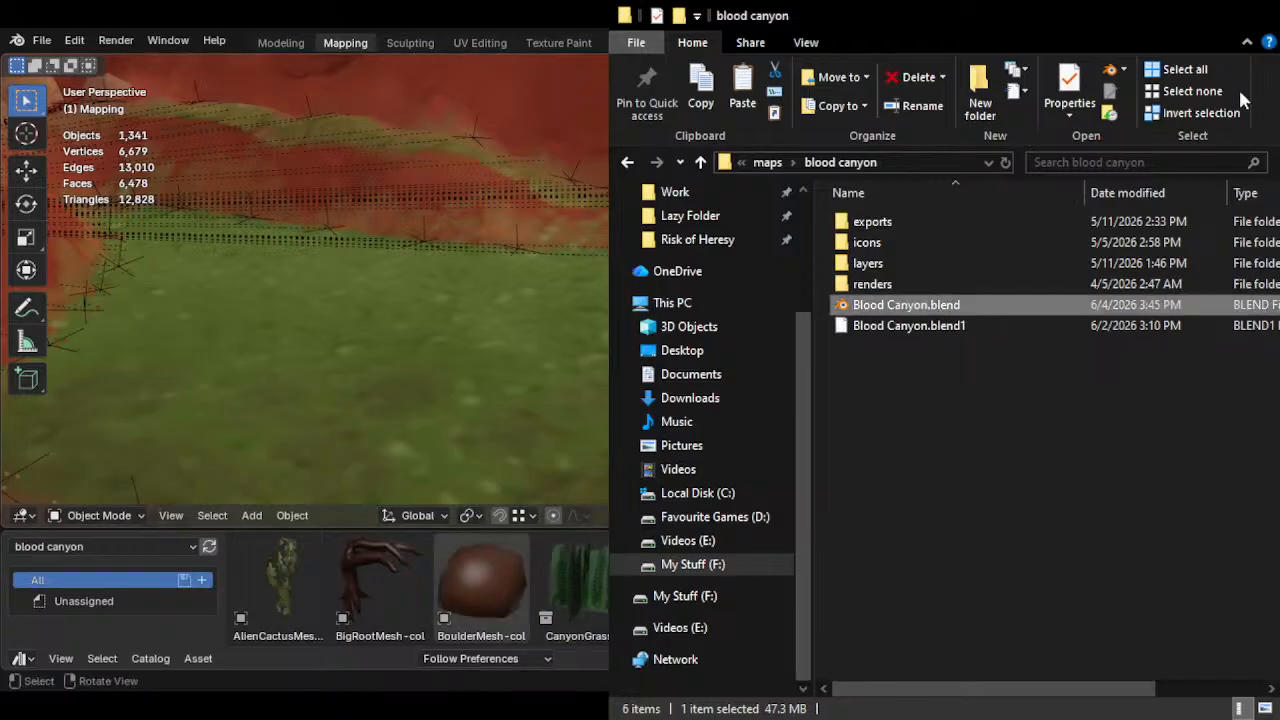
pyautogui.click(1171, 15)
# Enlarge the asset browser and place a CanyonGrassA asset on the open grass beside the craters
pyautogui.click(487, 375)
pyautogui.moveTo(586, 346); pyautogui.dragTo(627, 410, button='middle')
pyautogui.scroll(-4, 626, 410)
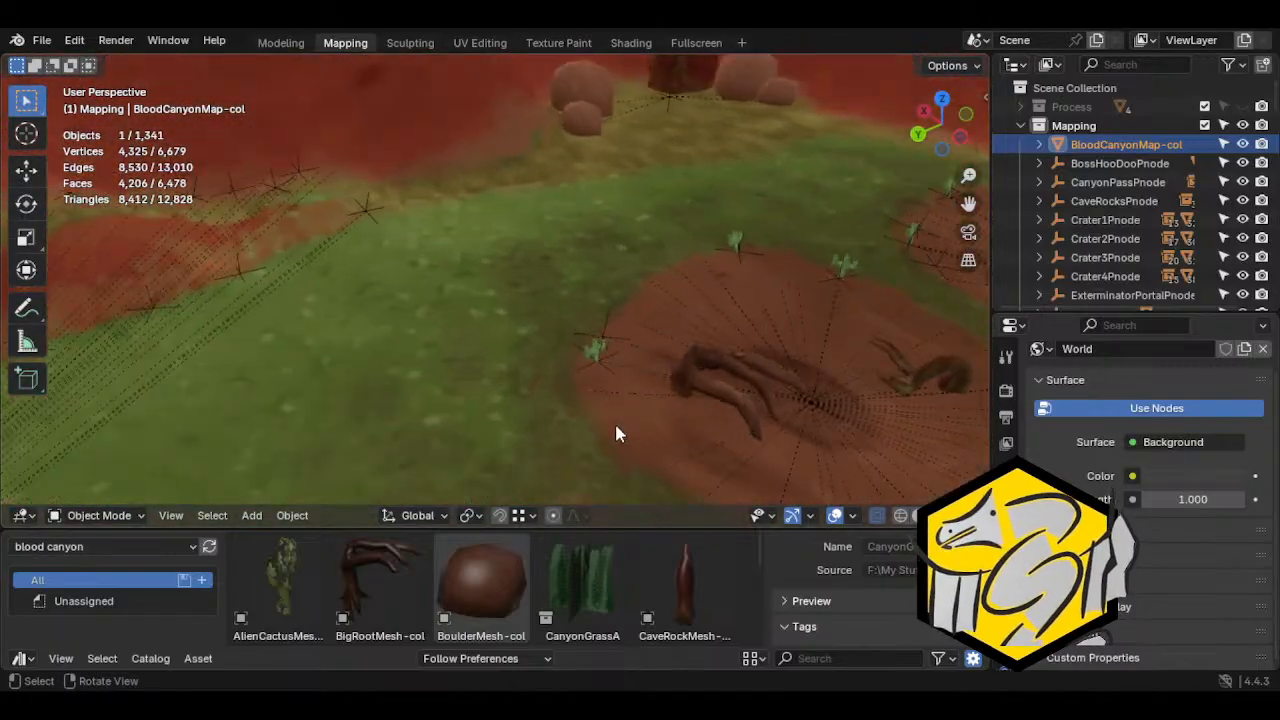
pyautogui.moveTo(647, 527); pyautogui.dragTo(661, 490)
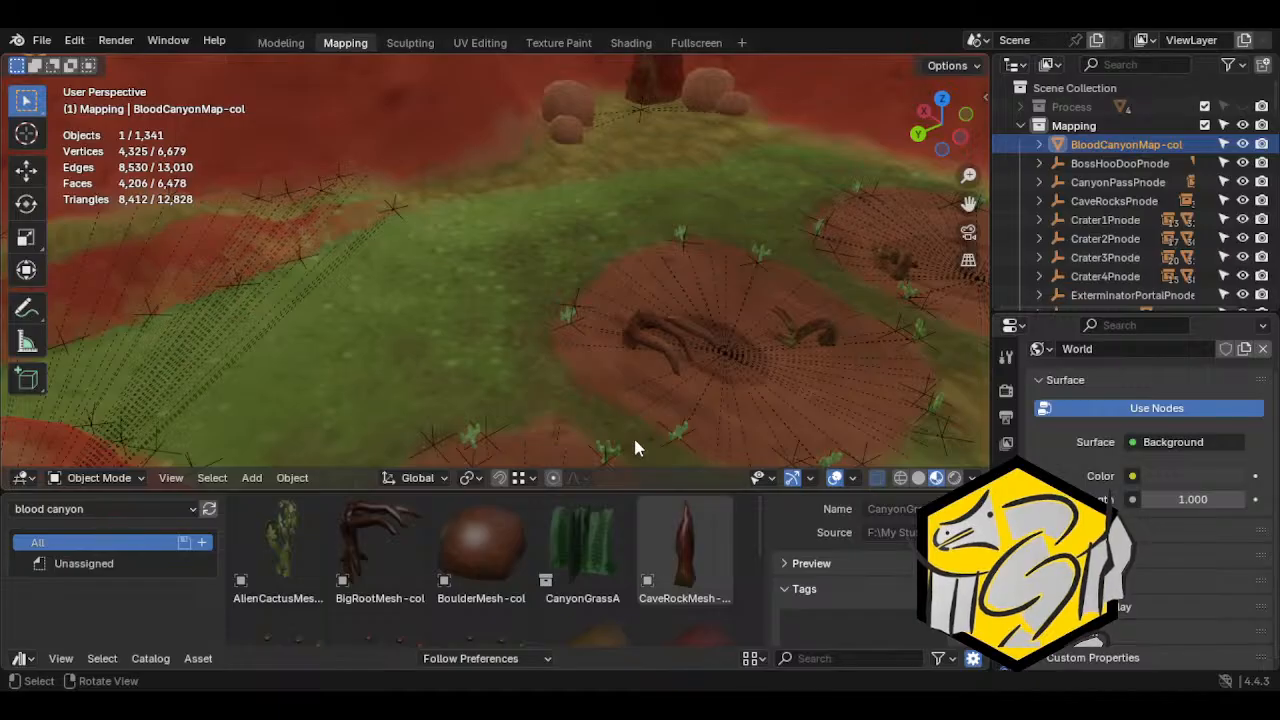
pyautogui.moveTo(731, 303); pyautogui.dragTo(660, 315, button='middle')
pyautogui.moveTo(700, 289); pyautogui.dragTo(528, 272, button='middle')
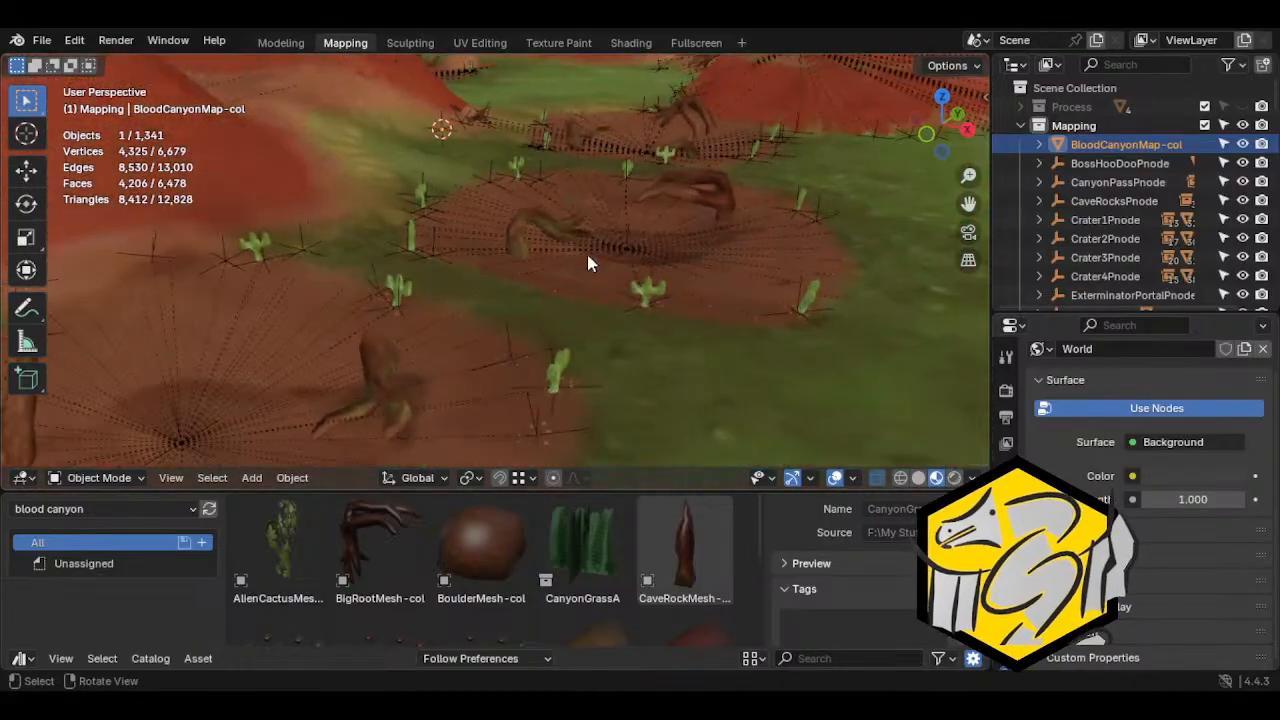
pyautogui.moveTo(741, 252); pyautogui.dragTo(366, 331, button='middle')
pyautogui.moveTo(437, 368); pyautogui.dragTo(380, 303, button='middle')
pyautogui.moveTo(449, 340); pyautogui.dragTo(580, 404, button='middle')
pyautogui.moveTo(583, 550); pyautogui.dragTo(344, 268)
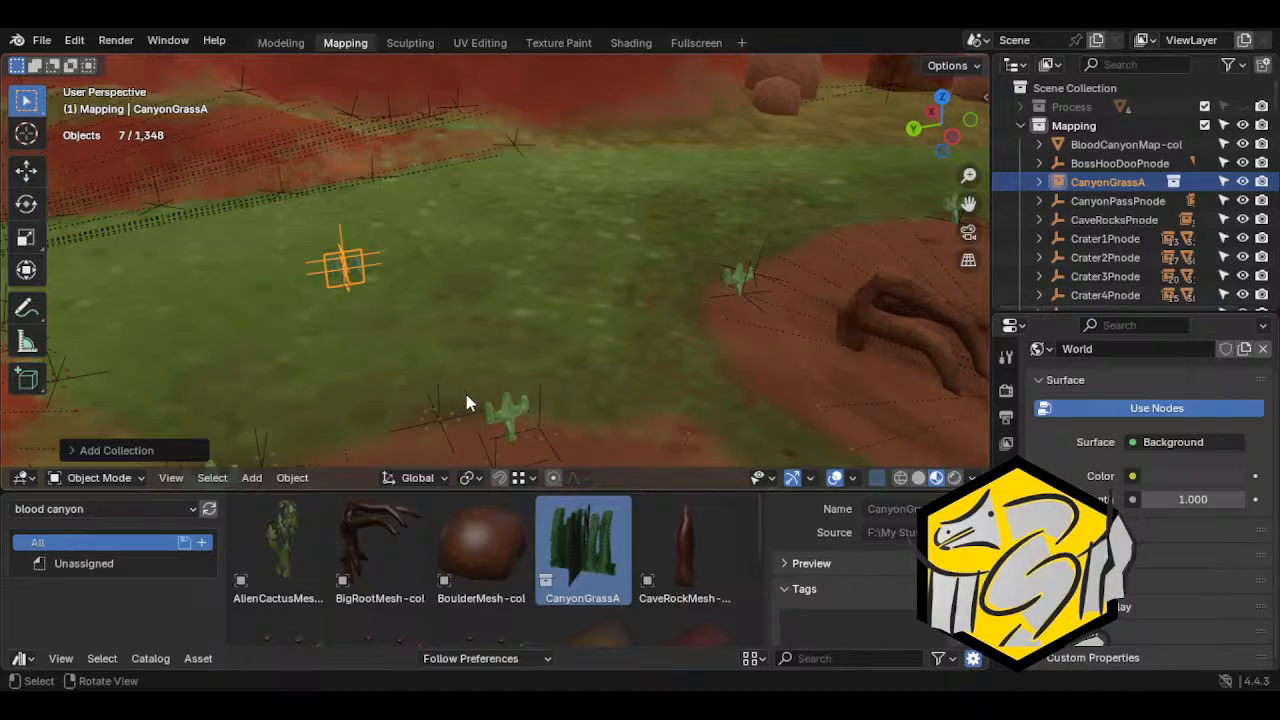
# Place a second CanyonGrassA beside the first and reposition both clumps on the grass
pyautogui.moveTo(600, 565); pyautogui.dragTo(436, 288)
pyautogui.moveTo(436, 290); pyautogui.dragTo(571, 271, button='middle')
pyautogui.press('g')
pyautogui.click(575, 250)
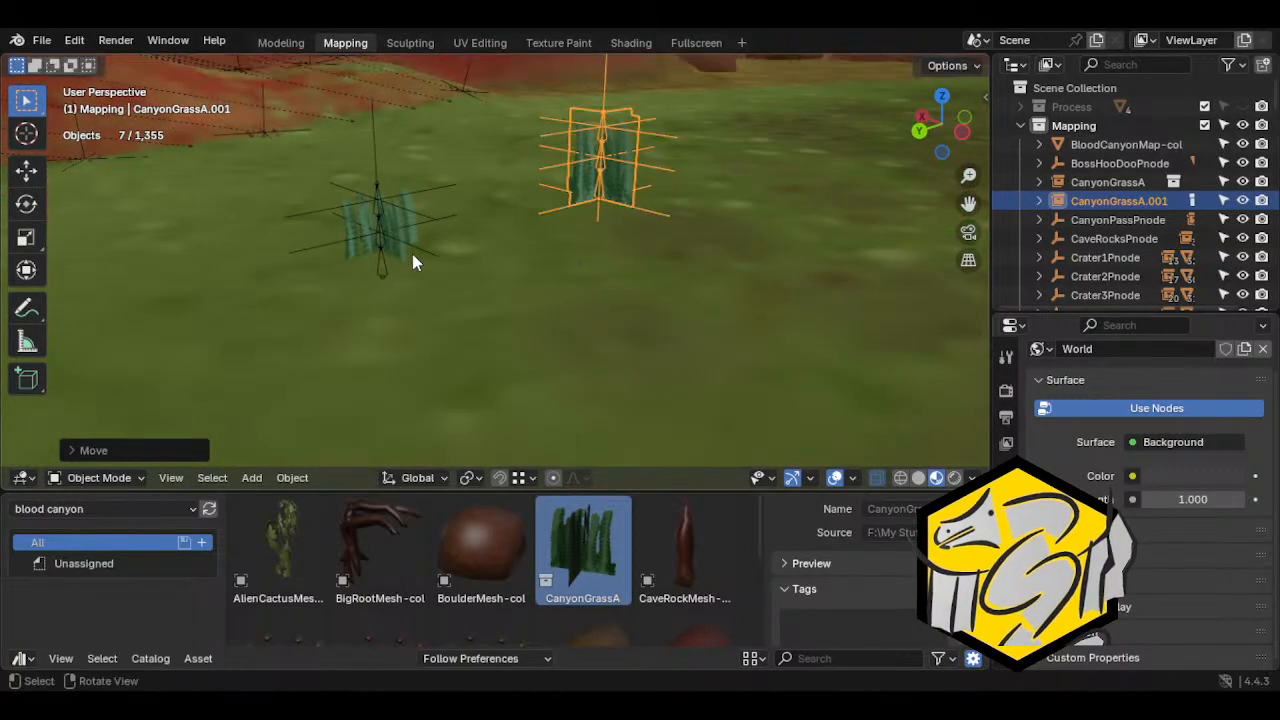
pyautogui.click(393, 260)
pyautogui.press('g')
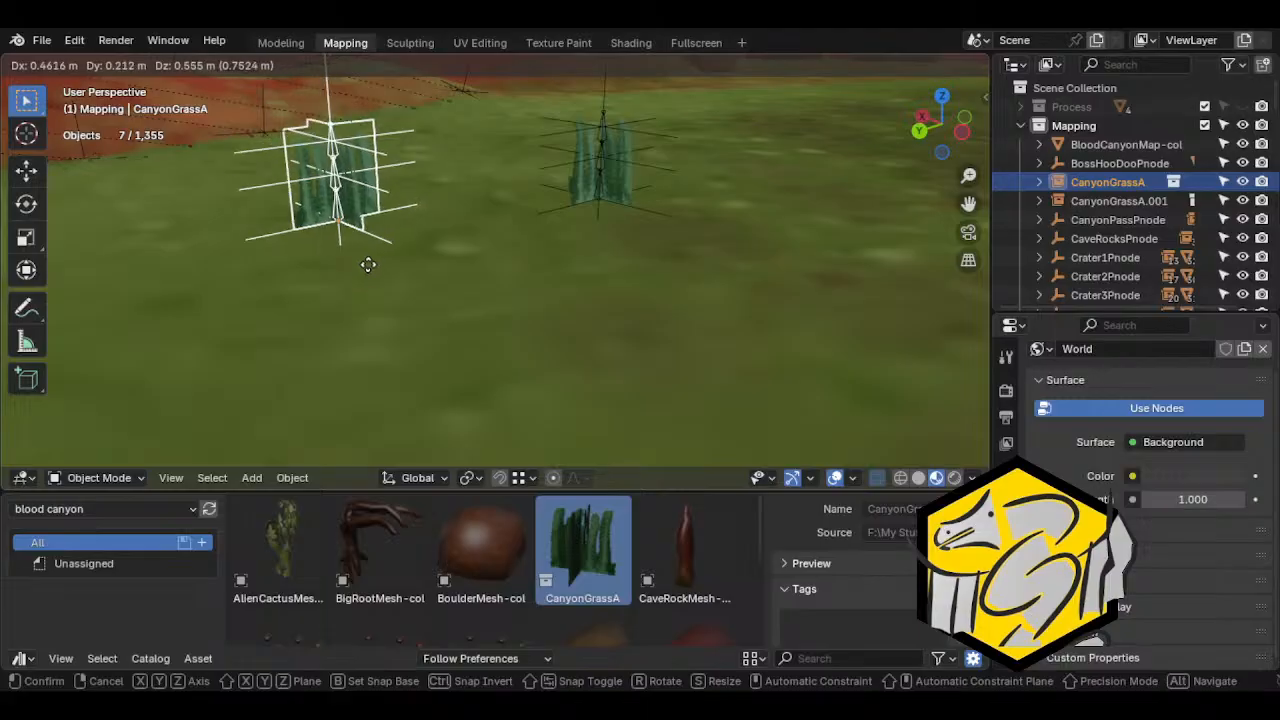
pyautogui.click(430, 300)
# Place a third CanyonGrassA between the two existing clumps and move it within the group
pyautogui.moveTo(430, 300); pyautogui.dragTo(450, 420, button='middle')
pyautogui.moveTo(583, 550); pyautogui.dragTo(516, 276)
pyautogui.moveTo(516, 276); pyautogui.dragTo(629, 353, button='middle')
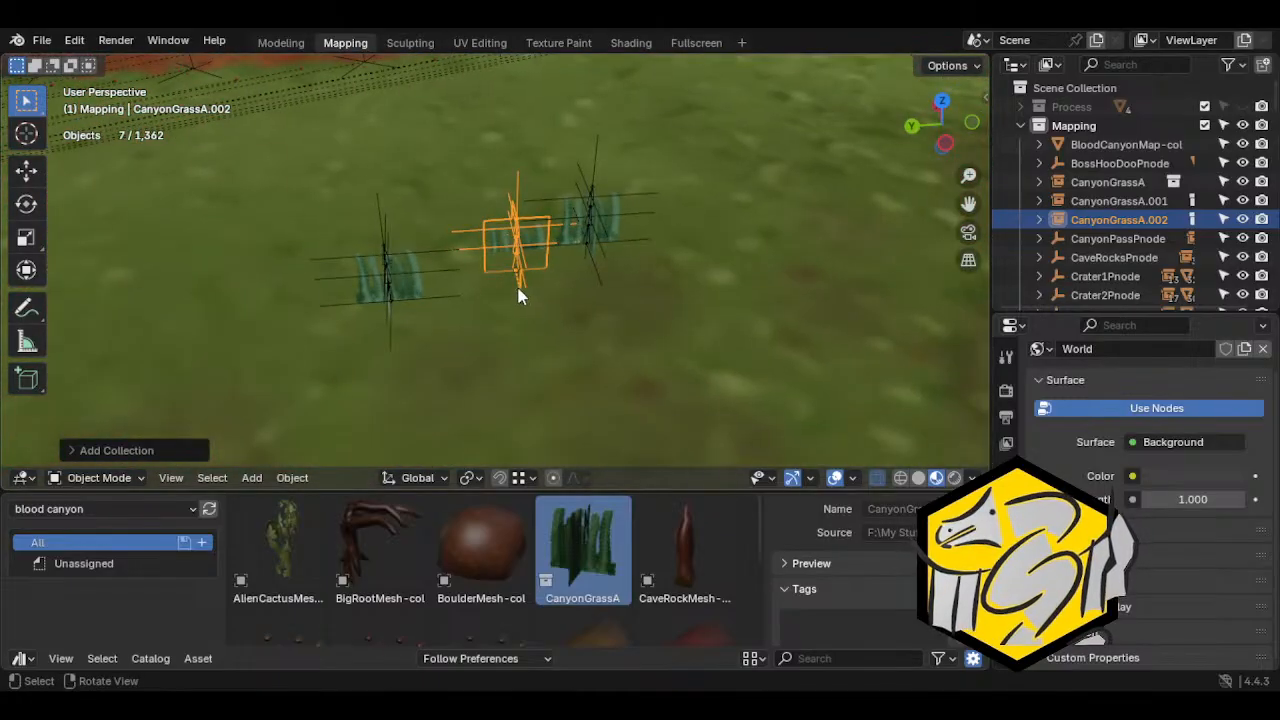
pyautogui.press('g')
pyautogui.click(405, 262)
pyautogui.moveTo(405, 262); pyautogui.dragTo(470, 330, button='middle')
pyautogui.moveTo(481, 550); pyautogui.dragTo(605, 370)
pyautogui.press('Delete')
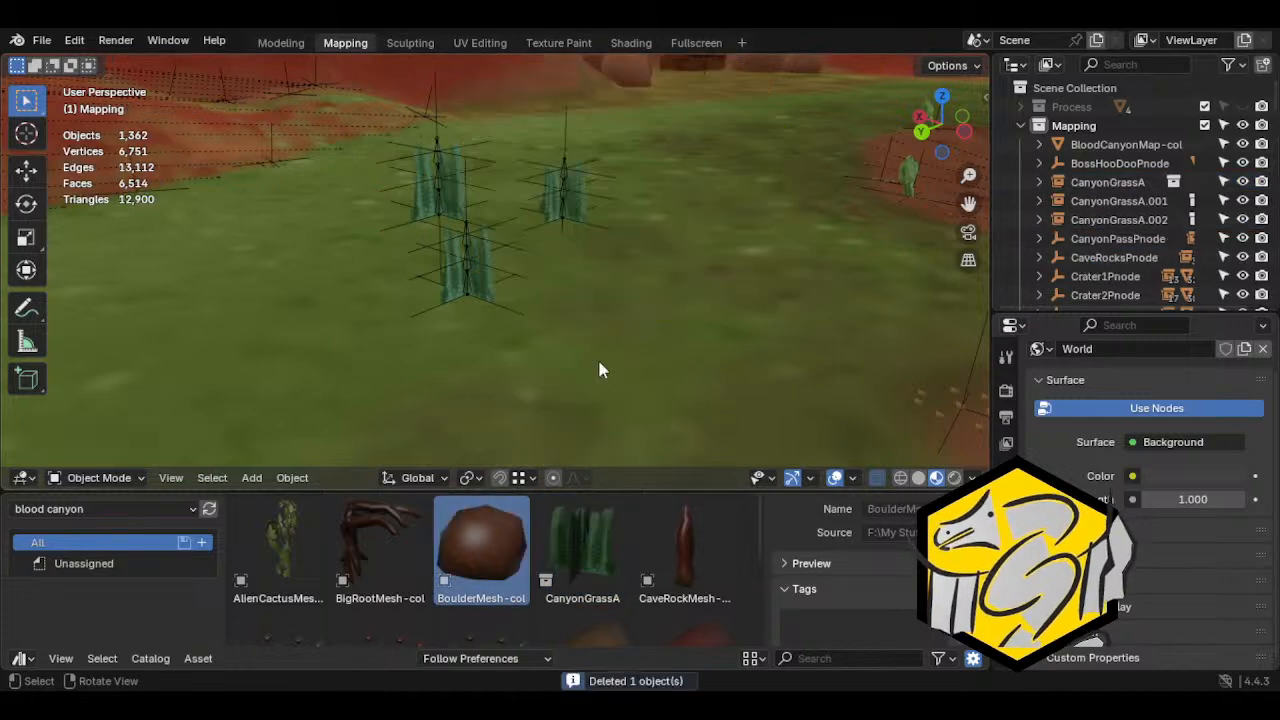
# Reposition the CanyonGrassA.002 clump on the ground beside the other two grass clumps
pyautogui.click(491, 275)
pyautogui.moveTo(571, 335); pyautogui.dragTo(536, 404, button='middle')
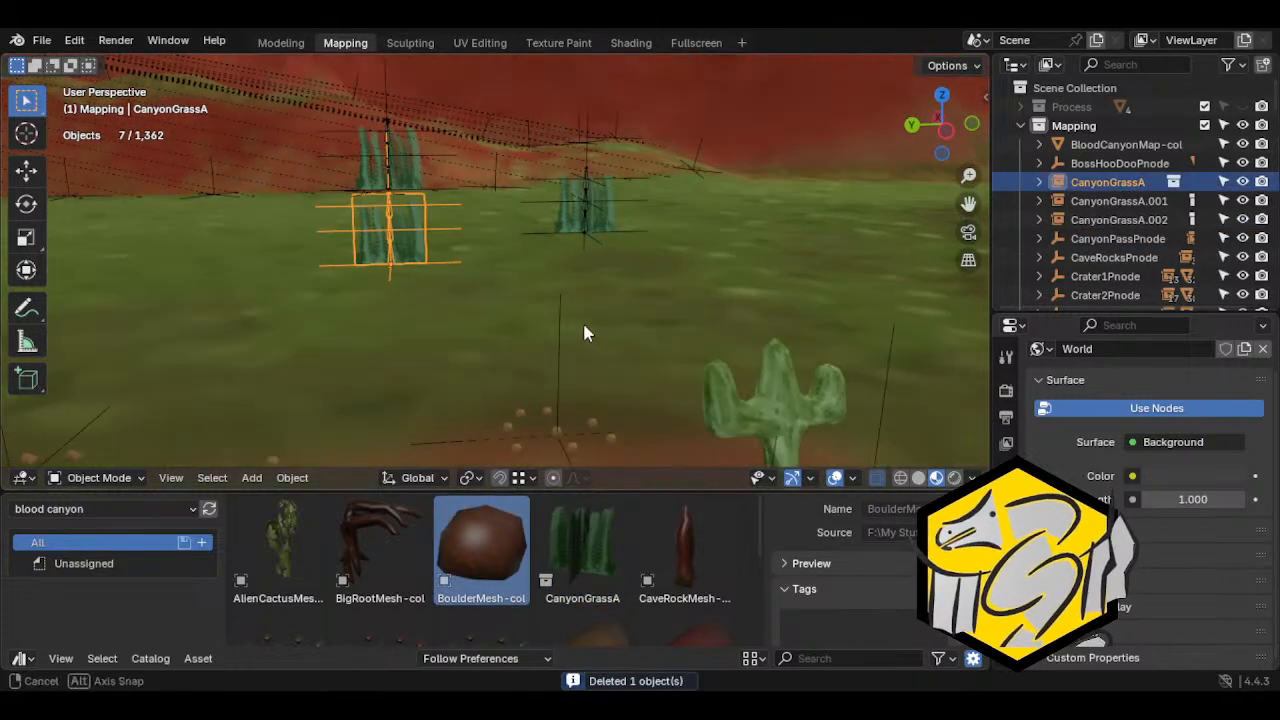
pyautogui.moveTo(591, 329); pyautogui.dragTo(416, 357, button='middle')
pyautogui.click(425, 165)
pyautogui.moveTo(425, 167); pyautogui.dragTo(531, 244, button='middle')
pyautogui.press('g')
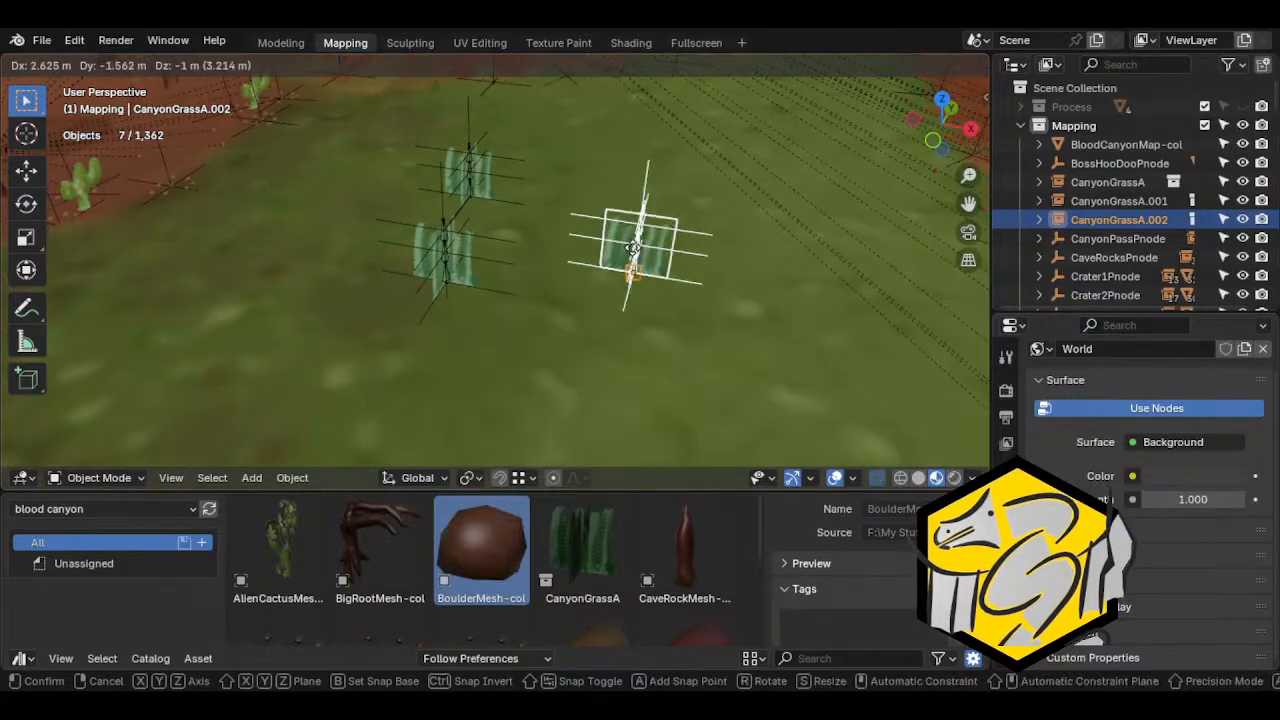
pyautogui.click(636, 282)
pyautogui.moveTo(635, 286); pyautogui.dragTo(530, 229, button='middle')
pyautogui.press('g')
pyautogui.click(471, 259)
# Move the CanyonGrassA.001 clump down onto the grass near the other clumps
pyautogui.moveTo(409, 324); pyautogui.dragTo(270, 230, button='middle')
pyautogui.click(314, 177)
pyautogui.press('g')
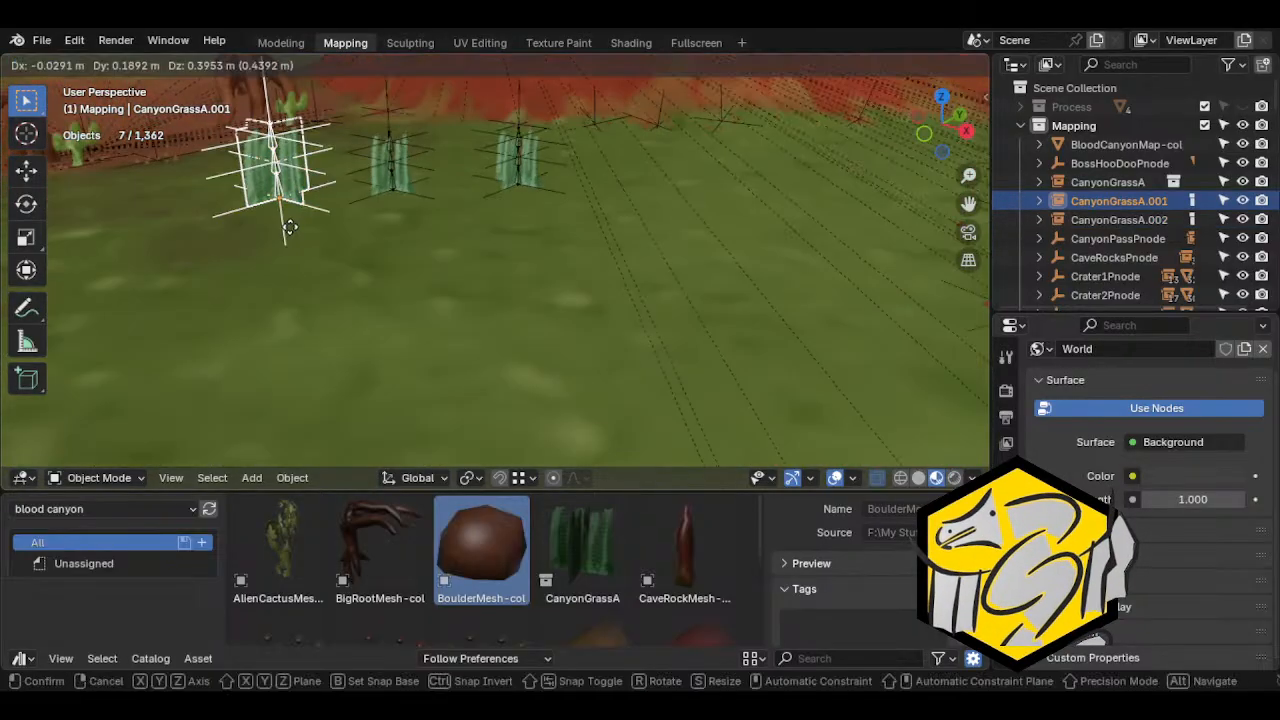
pyautogui.click(274, 301)
# Place a fourth CanyonGrassA beside the existing clumps and adjust its position on the ground
pyautogui.moveTo(274, 301); pyautogui.dragTo(460, 315, button='middle')
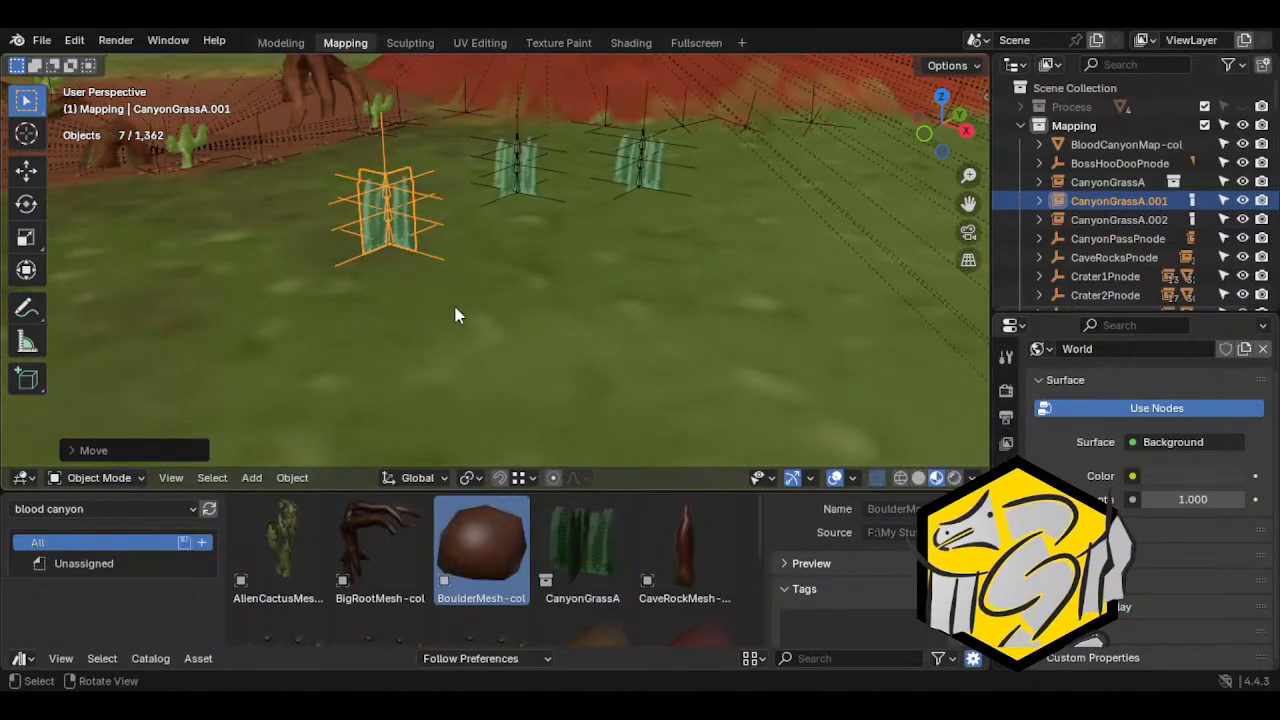
pyautogui.moveTo(567, 545); pyautogui.dragTo(547, 286)
pyautogui.press('g')
pyautogui.click(545, 255)
pyautogui.moveTo(546, 257); pyautogui.dragTo(465, 300, button='middle')
# Place a fifth CanyonGrassA next to the group, move it into place and shift it along the Y axis
pyautogui.moveTo(583, 550); pyautogui.dragTo(621, 328)
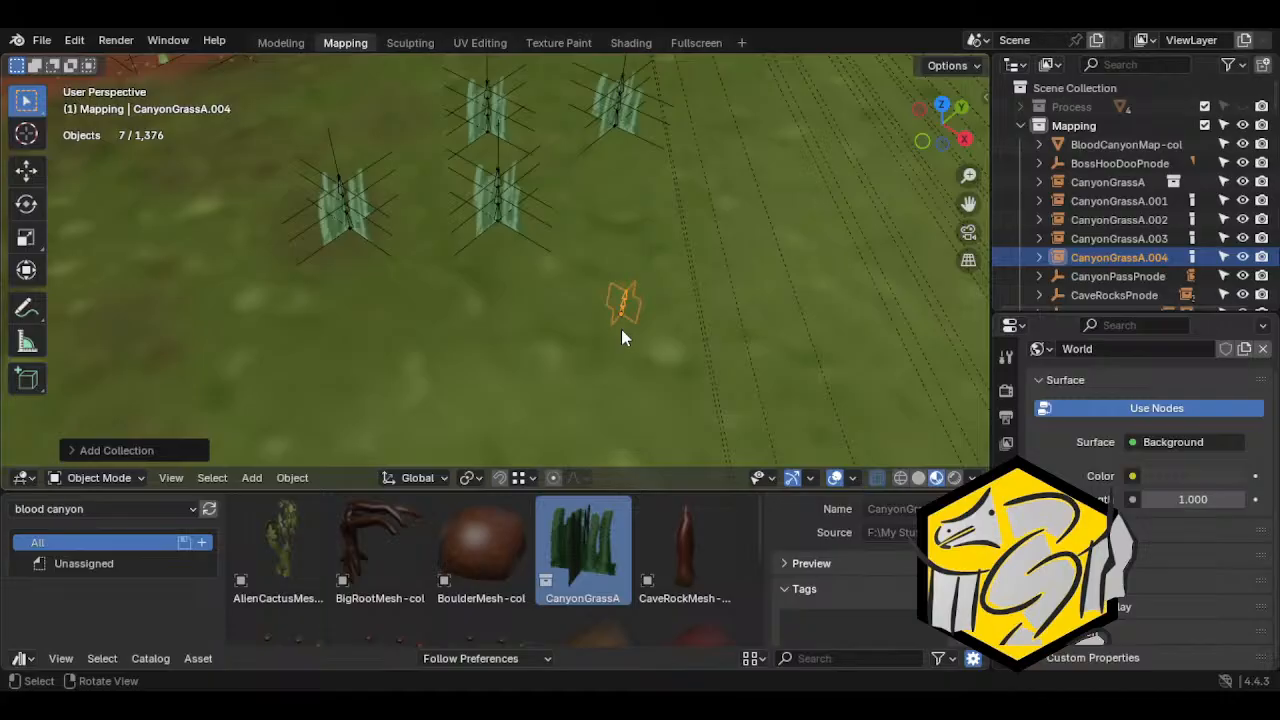
pyautogui.press('g')
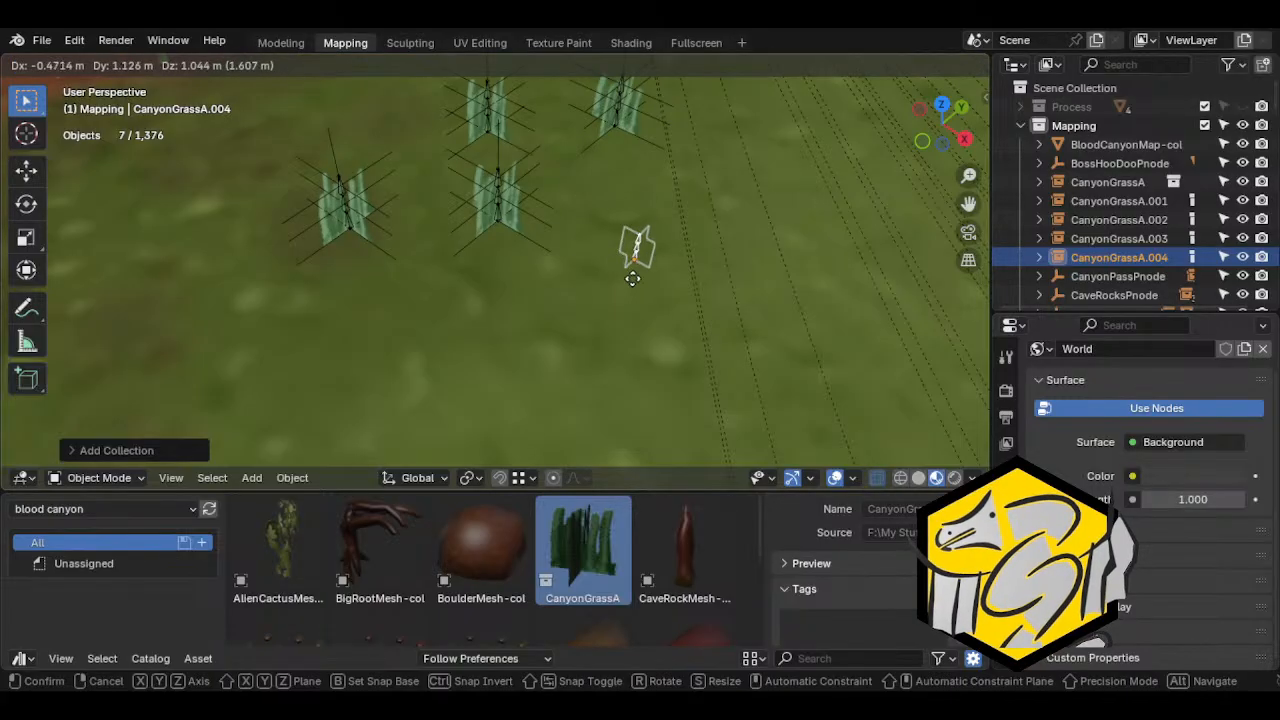
pyautogui.click(592, 282)
pyautogui.moveTo(592, 282); pyautogui.dragTo(497, 453, button='middle')
pyautogui.press('g')
pyautogui.press('y')
pyautogui.click(555, 355)
# Set the transform pivot point to Individual Origins
pyautogui.click(500, 478)
pyautogui.click(471, 478)
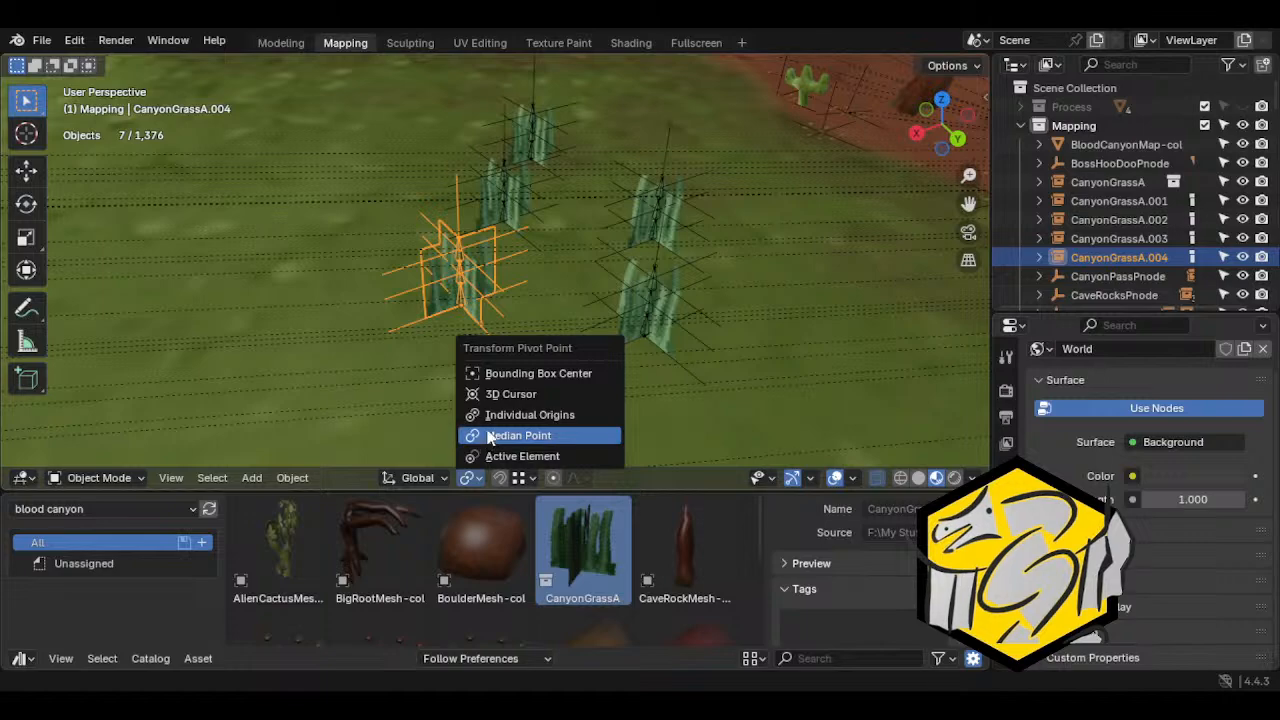
pyautogui.click(506, 414)
pyautogui.moveTo(608, 380); pyautogui.dragTo(448, 370, button='middle')
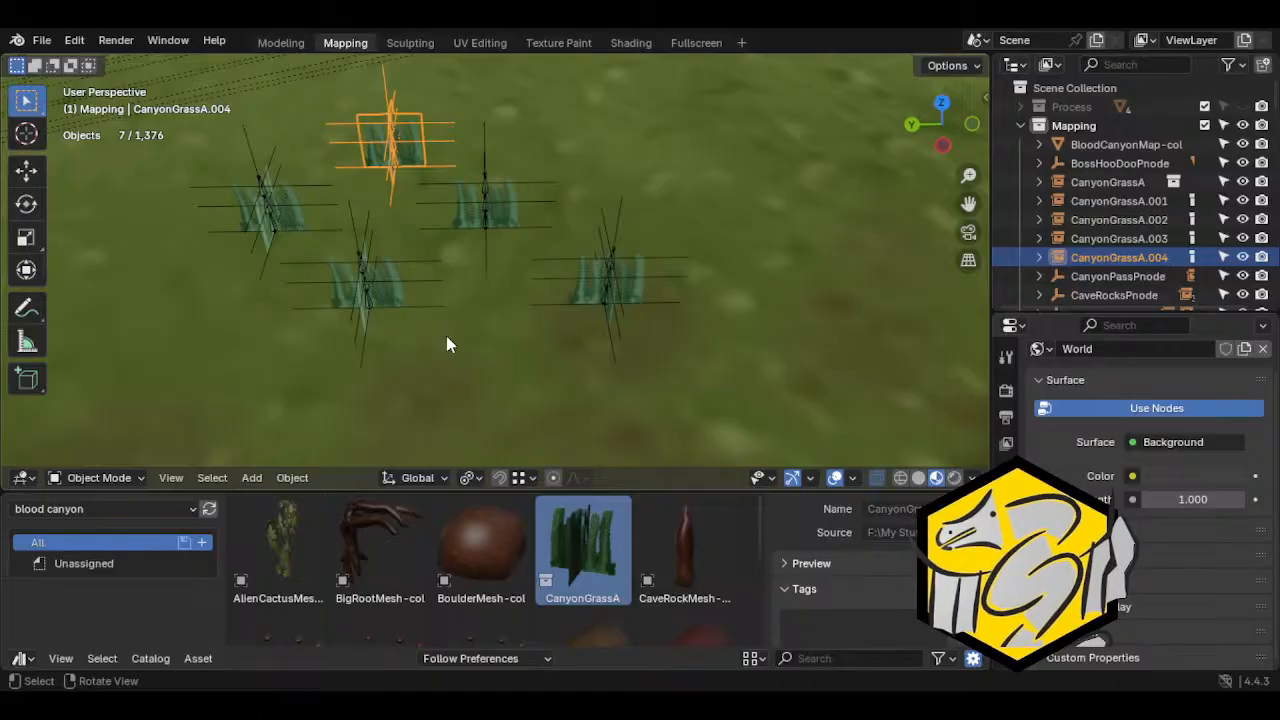
pyautogui.press('r')
pyautogui.press('z')
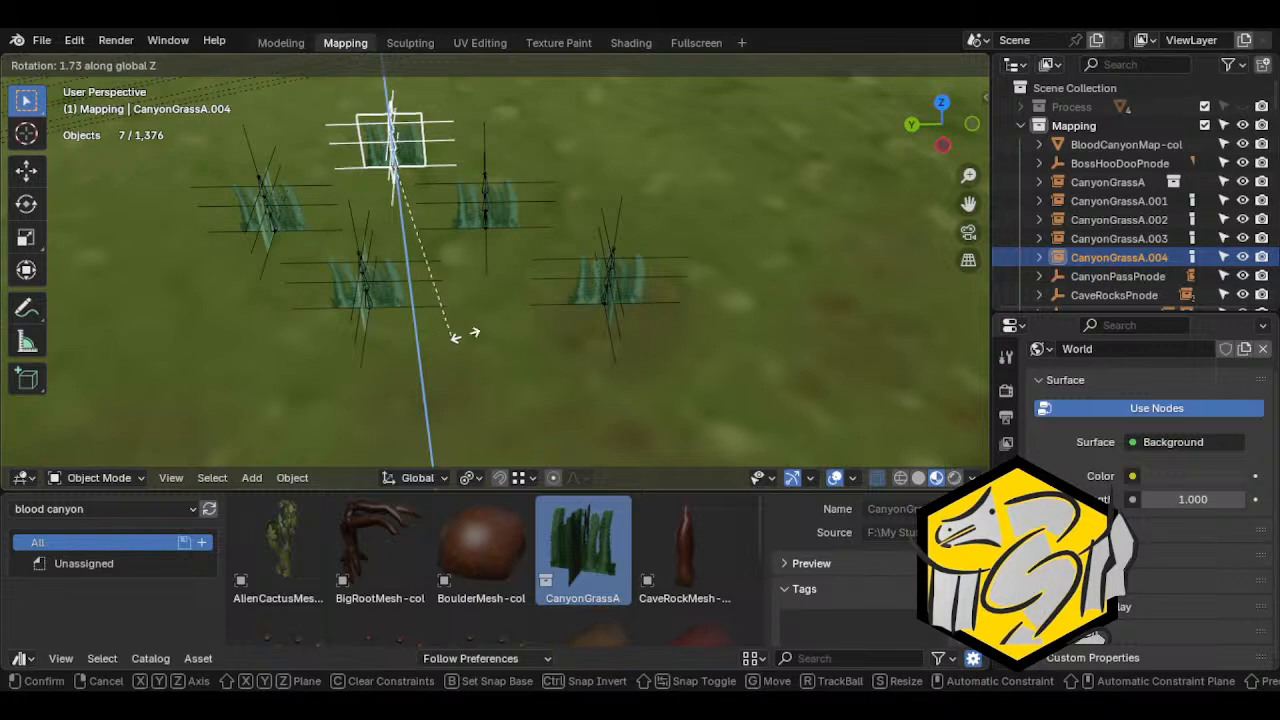
pyautogui.click(548, 274)
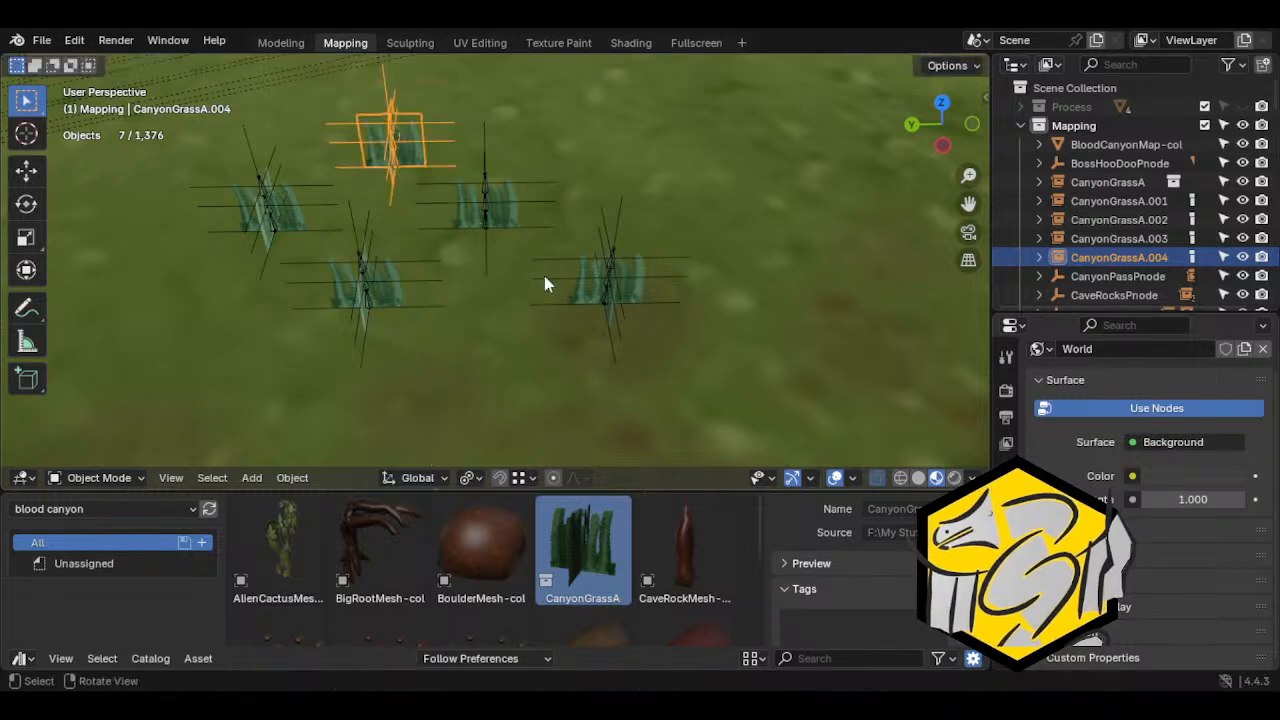
# Select all five CanyonGrassA clumps without the map mesh and rotate them about the global Z axis
pyautogui.keyDown('shift'); pyautogui.click(465, 218); pyautogui.keyUp('shift')
pyautogui.keyDown('shift'); pyautogui.click(600, 286); pyautogui.keyUp('shift')
pyautogui.keyDown('shift'); pyautogui.click(380, 310); pyautogui.keyUp('shift')
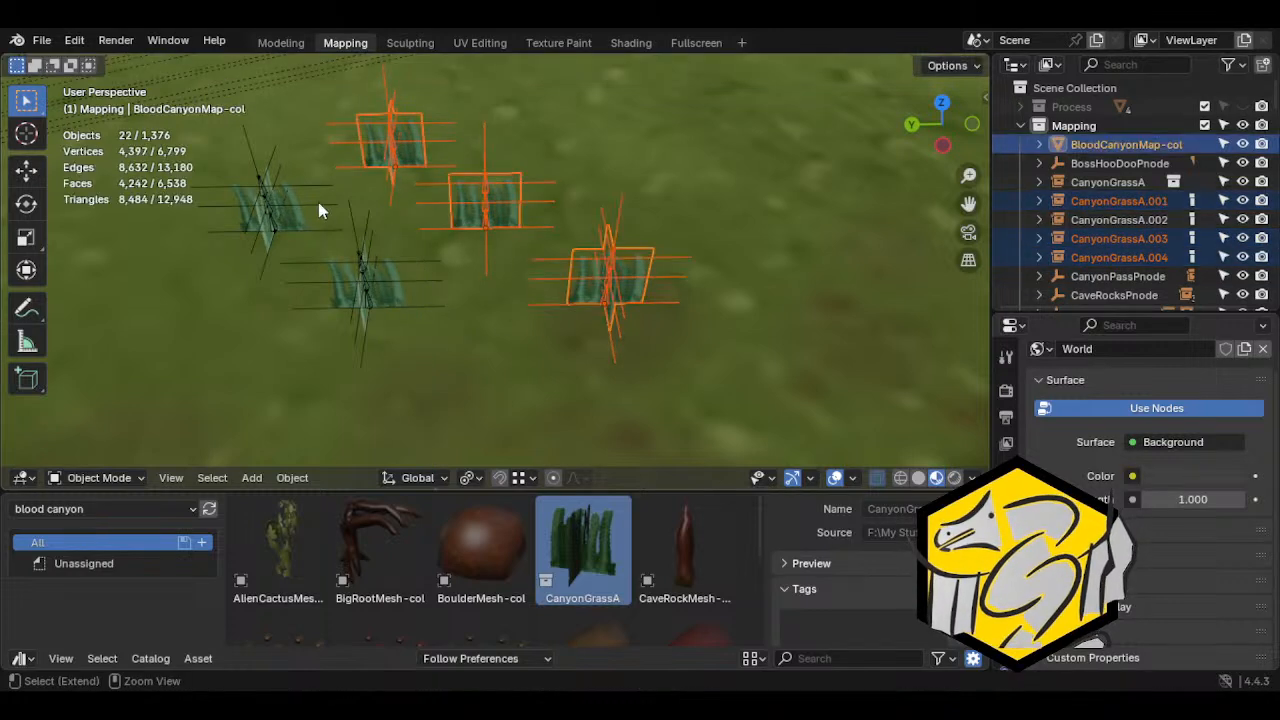
pyautogui.hotkey('ctrl', 'z')
pyautogui.keyDown('shift'); pyautogui.click(371, 289); pyautogui.keyUp('shift')
pyautogui.keyDown('shift'); pyautogui.click(257, 199); pyautogui.keyUp('shift')
pyautogui.press('r')
pyautogui.press('z')
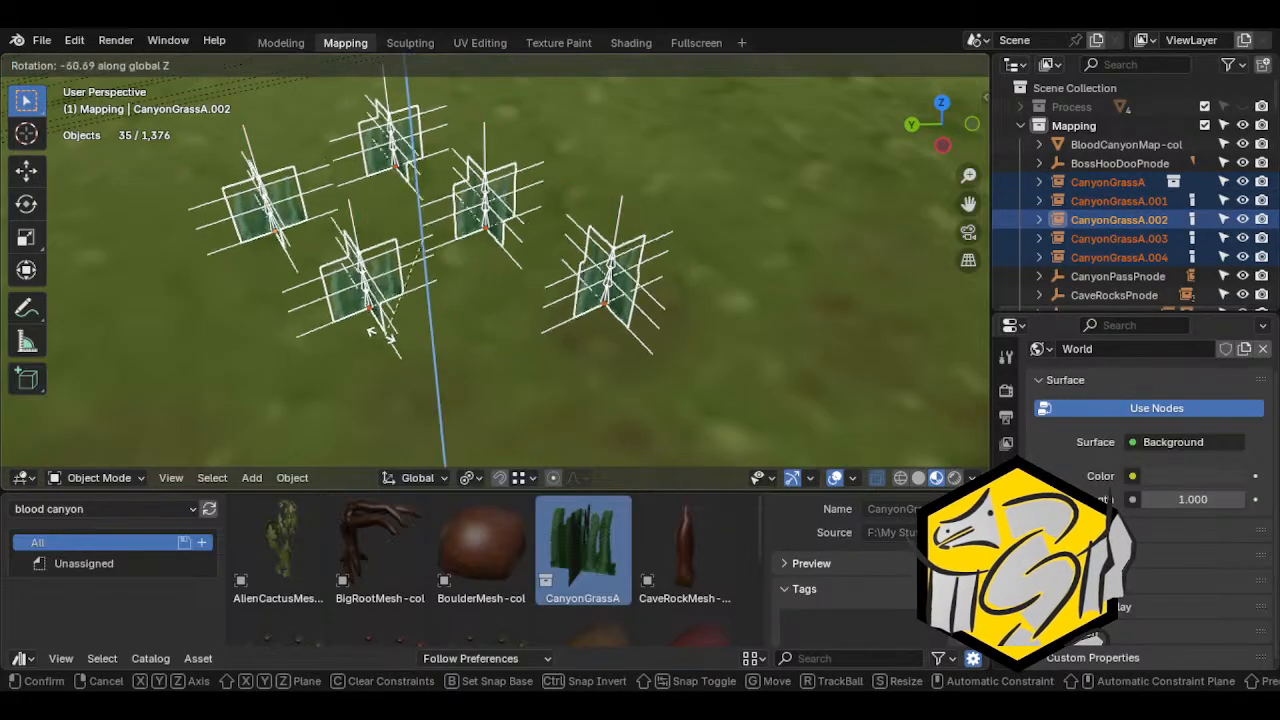
pyautogui.click(653, 346)
# Duplicate one CanyonGrassA clump and place the copy next to the group as a sixth clump
pyautogui.moveTo(653, 346); pyautogui.dragTo(425, 305, button='middle')
pyautogui.scroll(1, 426, 298)
pyautogui.click(497, 196)
pyautogui.moveTo(497, 200); pyautogui.dragTo(452, 299, button='middle')
pyautogui.scroll(-3, 530, 318)
pyautogui.hotkey('shift', 'd')
pyautogui.click(415, 265)
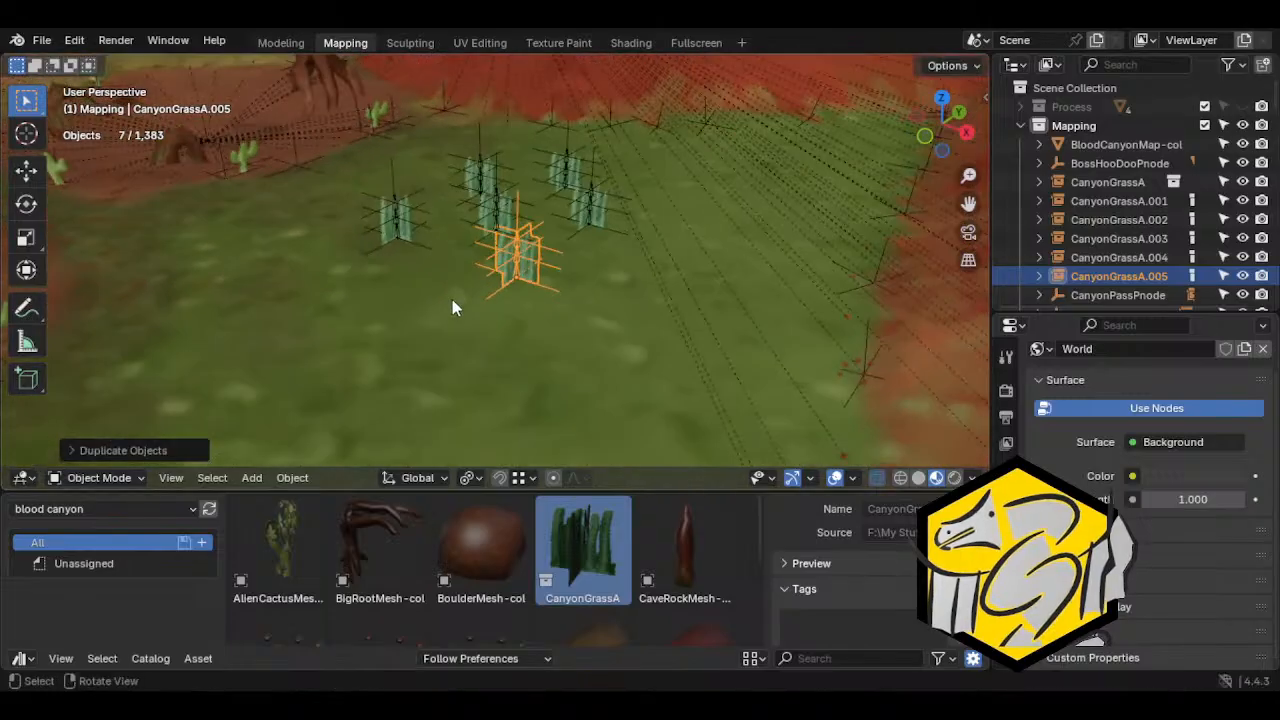
# Select all six CanyonGrassA clumps and duplicate them as a second patch farther along the grass
pyautogui.click(420, 240)
pyautogui.moveTo(419, 238); pyautogui.dragTo(500, 250, button='middle')
pyautogui.keyDown('shift'); pyautogui.click(390, 185); pyautogui.keyUp('shift')
pyautogui.keyDown('shift'); pyautogui.click(316, 150); pyautogui.keyUp('shift')
pyautogui.keyDown('shift'); pyautogui.click(274, 204); pyautogui.keyUp('shift')
pyautogui.keyDown('shift'); pyautogui.click(339, 268); pyautogui.keyUp('shift')
pyautogui.moveTo(434, 114); pyautogui.dragTo(443, 283, button='middle')
pyautogui.hotkey('shift', 'd')
pyautogui.click(688, 278)
# Duplicate the six-clump patch again and place the copy on the grass between the other two patches
pyautogui.moveTo(688, 278); pyautogui.dragTo(709, 369, button='middle')
pyautogui.hotkey('shift', 'd')
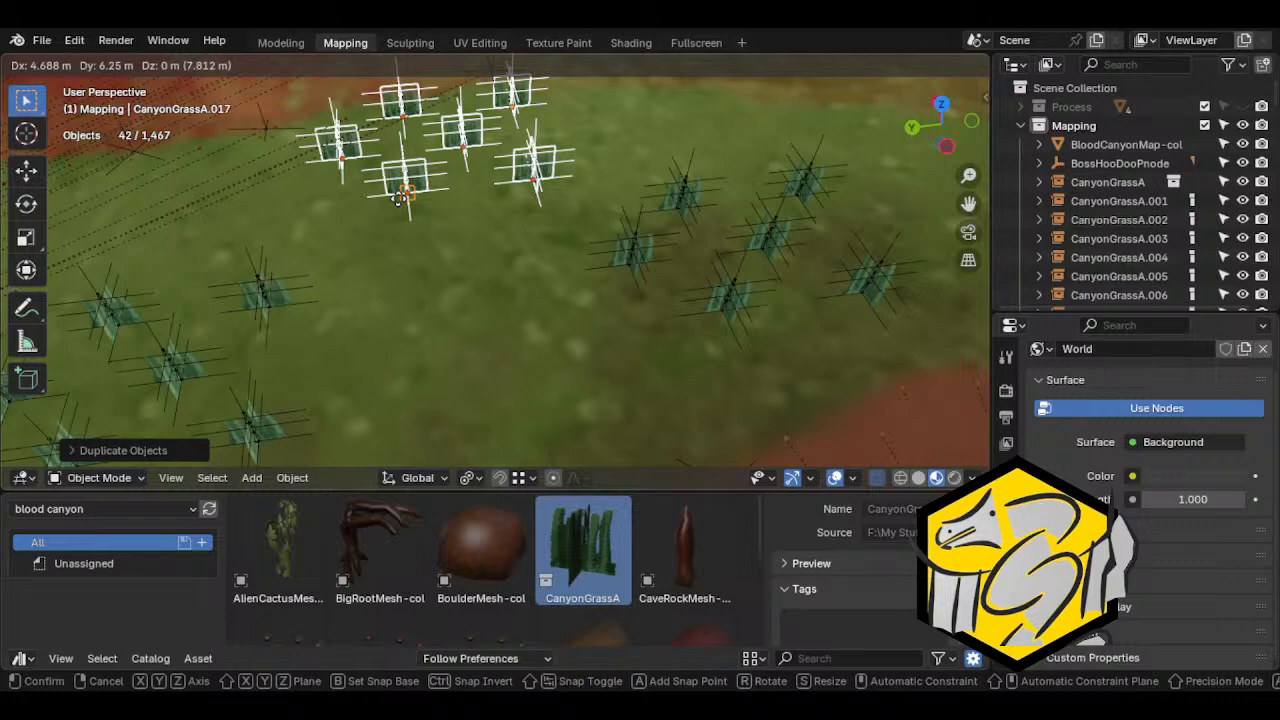
pyautogui.click(452, 421)
pyautogui.scroll(-4, 467, 397)
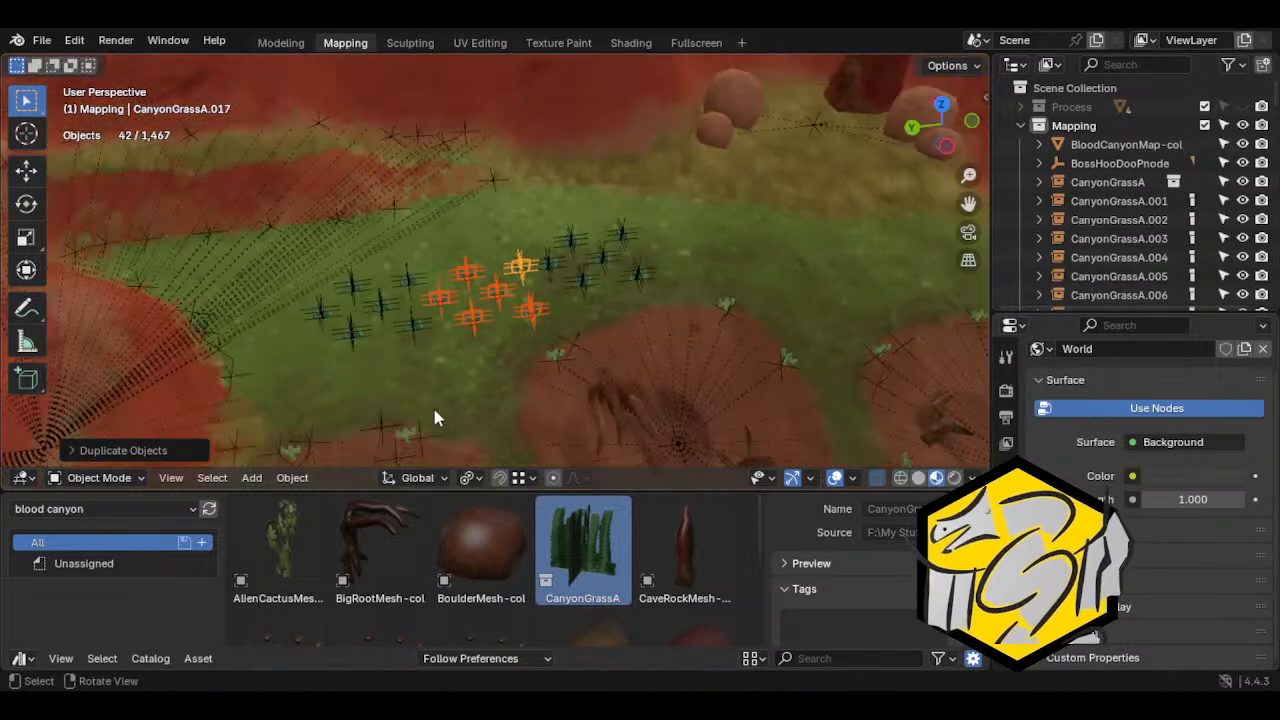
# Move the third patch sideways on the grass so it sits beside the original patch, toward the craters
pyautogui.moveTo(491, 362); pyautogui.dragTo(339, 226, button='middle')
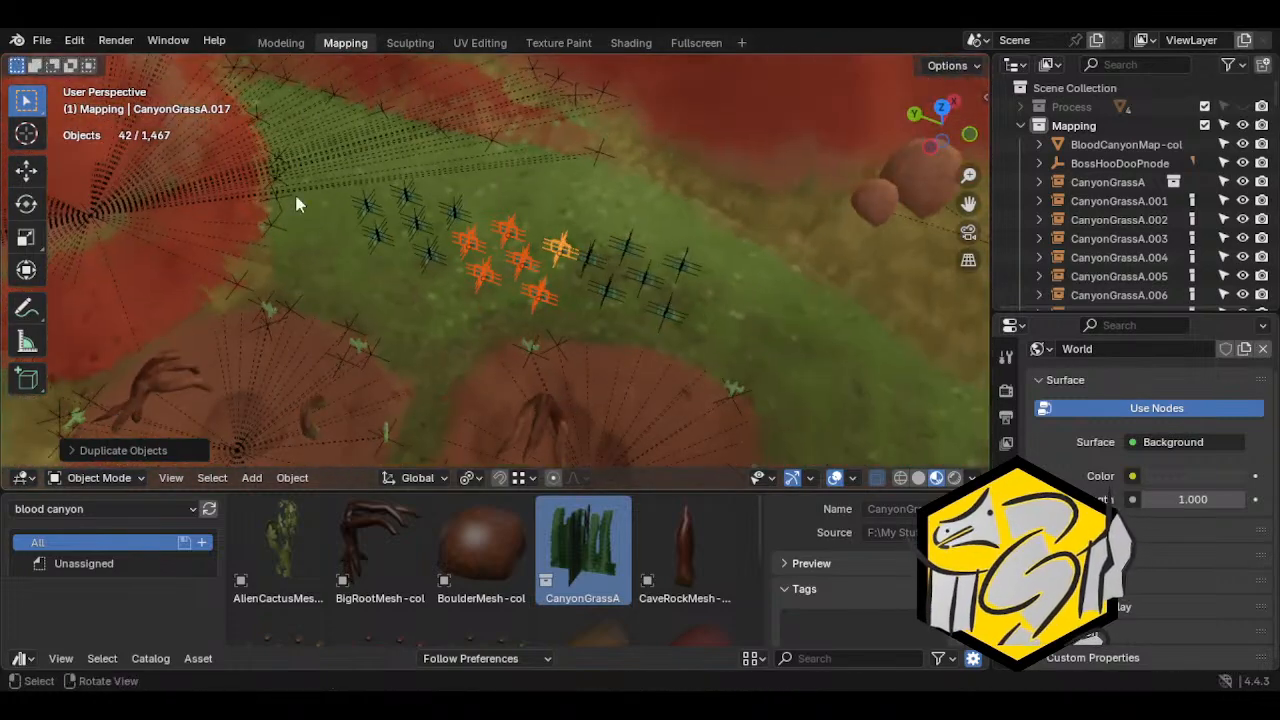
pyautogui.moveTo(633, 295); pyautogui.dragTo(428, 251, button='middle')
pyautogui.press('g')
pyautogui.click(404, 235)
pyautogui.press('g')
pyautogui.click(386, 217)
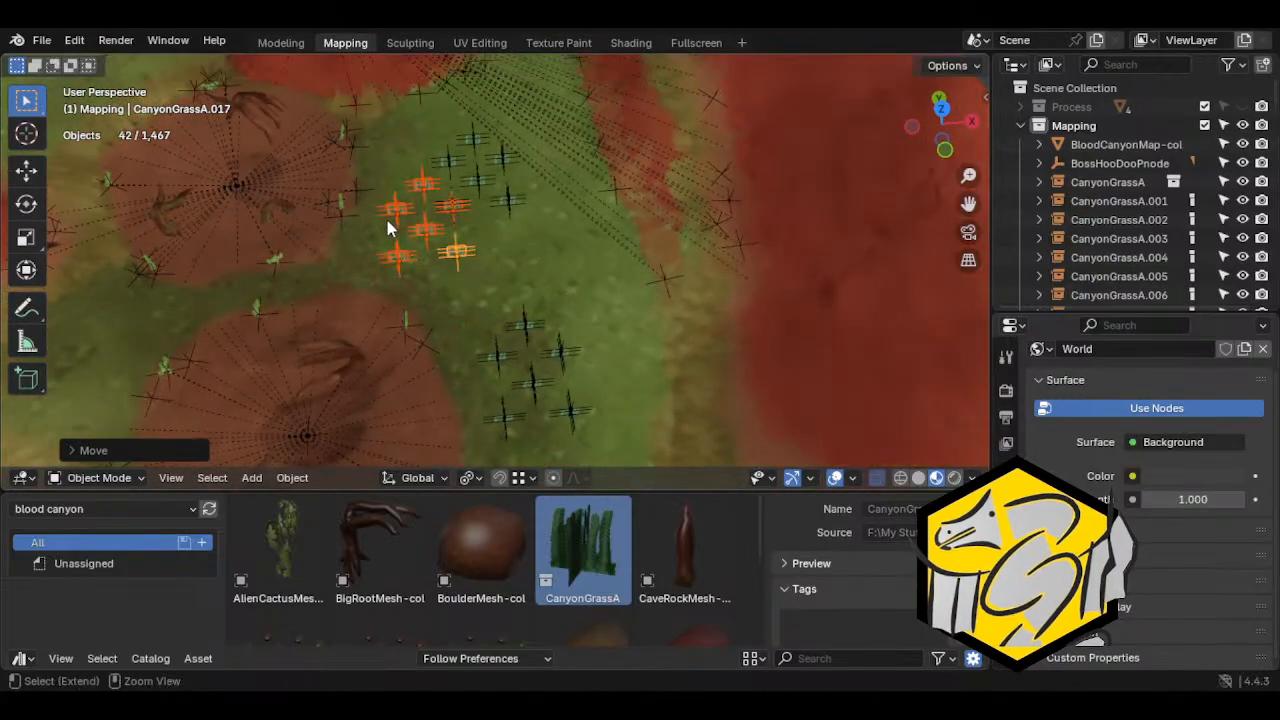
# Make the BloodCanyonMap-col mesh unselectable in the viewport
pyautogui.moveTo(482, 248); pyautogui.dragTo(484, 280, button='middle')
pyautogui.click(464, 284)
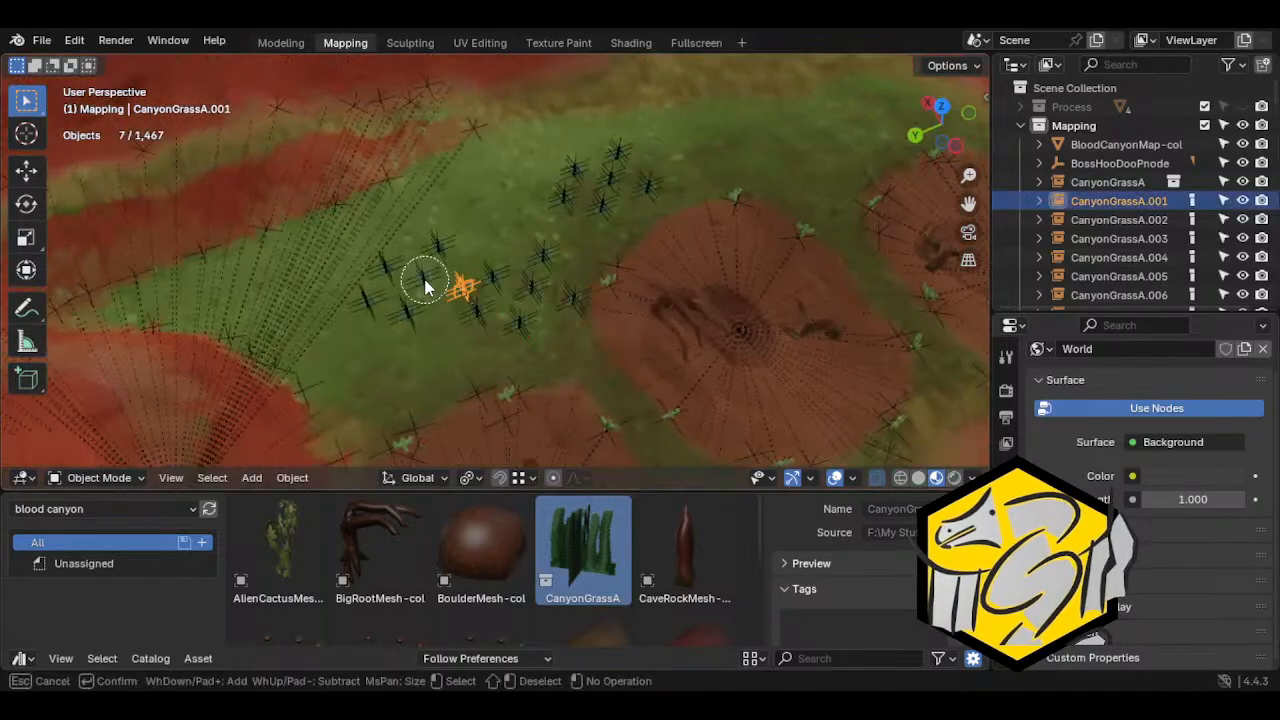
pyautogui.click(437, 377)
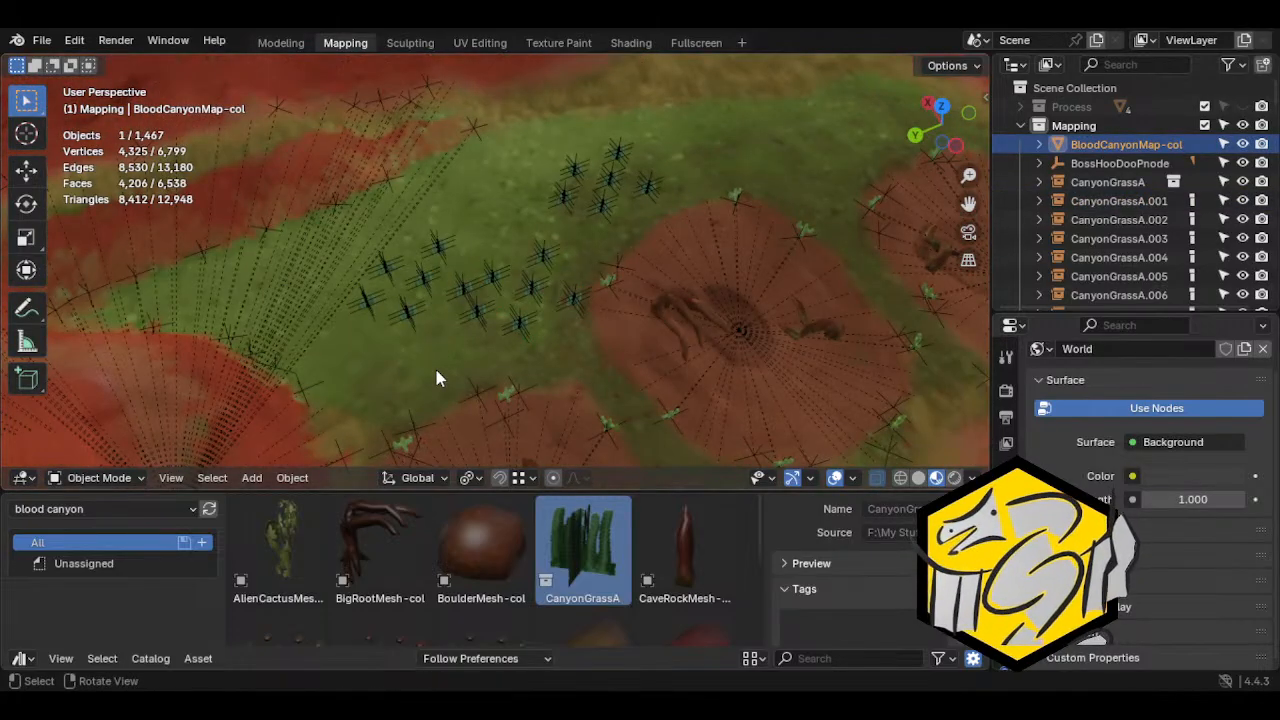
pyautogui.click(1223, 145)
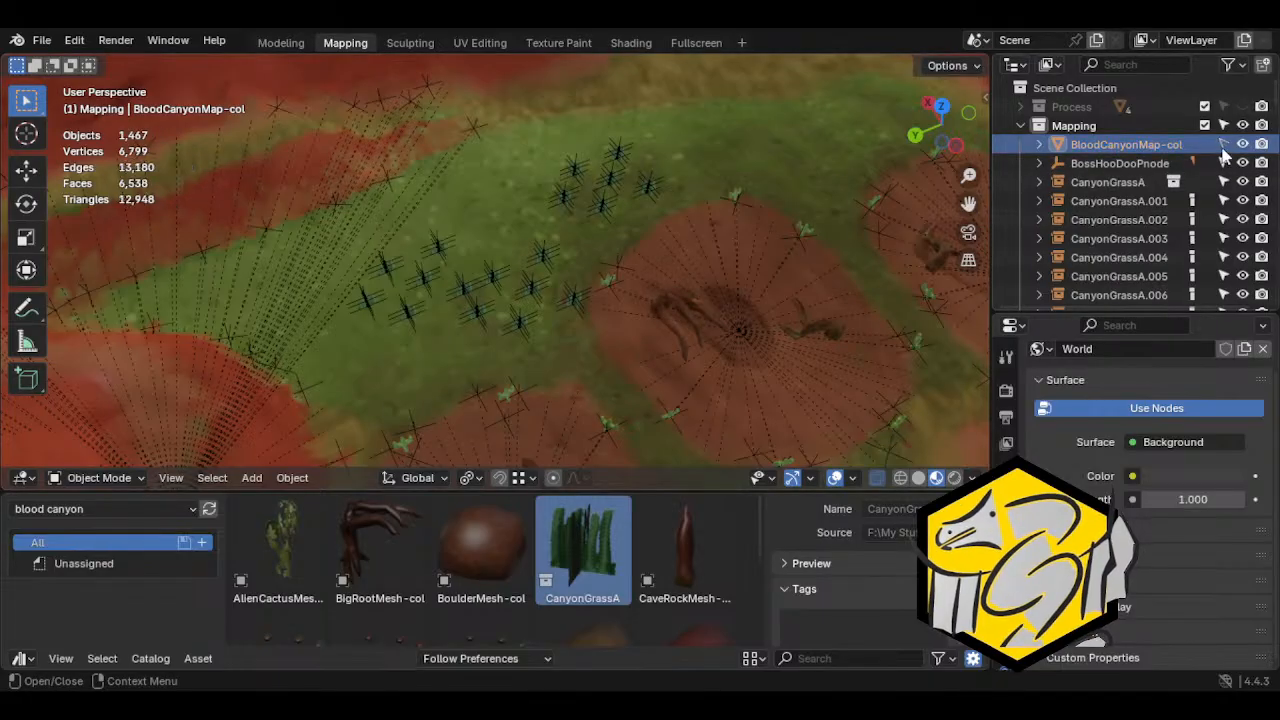
# Circle-select the original six clumps and move them about -4.7 m in X and 3.1 m in Y toward the red crater area
pyautogui.click(402, 296)
pyautogui.moveTo(402, 298); pyautogui.dragTo(322, 334, button='middle')
pyautogui.press('c')
pyautogui.moveTo(368, 256)
pyautogui.mouseDown()
pyautogui.moveTo(386, 228)
pyautogui.moveTo(423, 243)
pyautogui.moveTo(431, 263)
pyautogui.mouseUp()
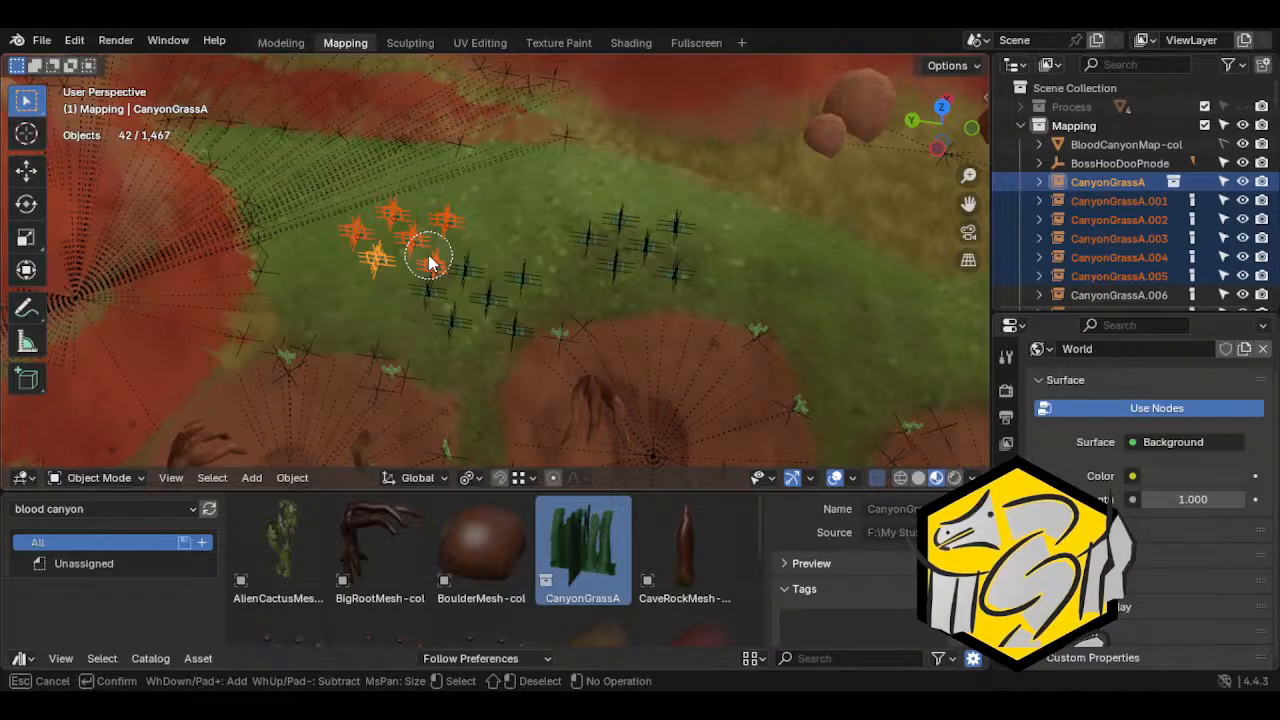
pyautogui.rightClick(433, 263)
pyautogui.moveTo(432, 263); pyautogui.dragTo(382, 249, button='middle')
pyautogui.press('g')
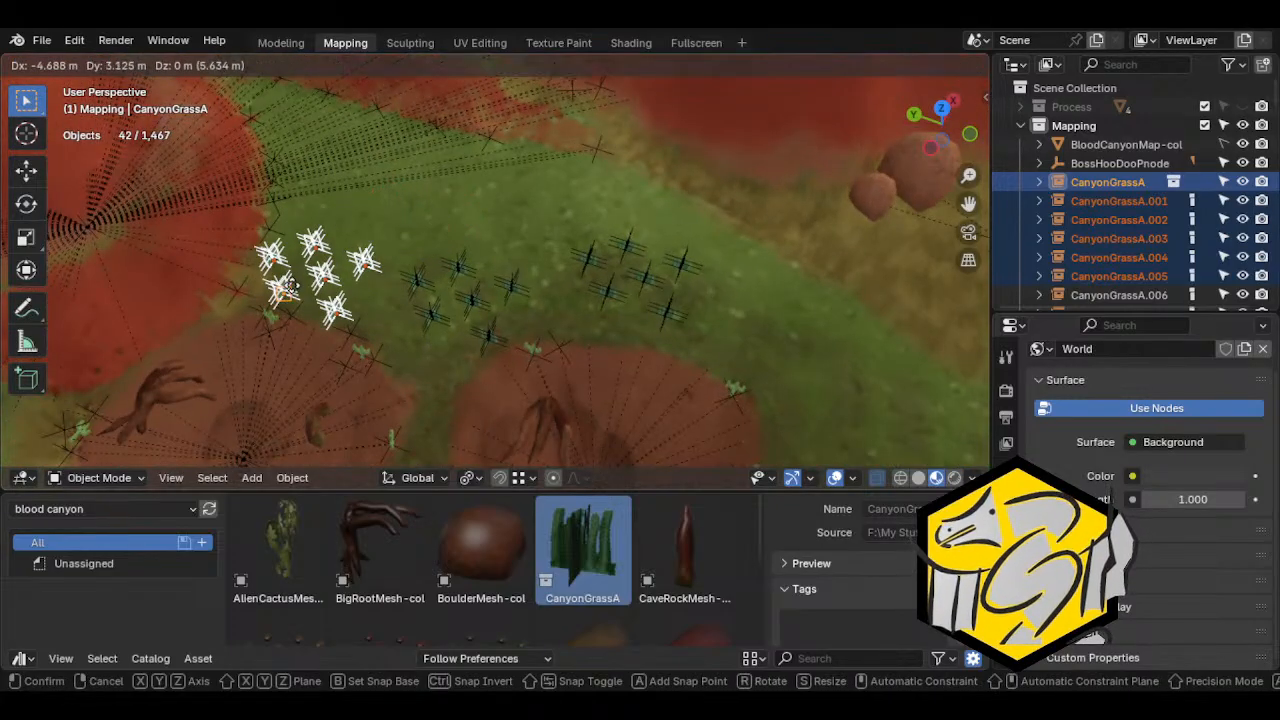
pyautogui.click(288, 290)
# Circle-select the middle patch of six clumps and reposition it on the grass between the other two patches
pyautogui.moveTo(290, 292)
pyautogui.mouseDown(button='middle')
pyautogui.moveTo(423, 325)
pyautogui.moveTo(390, 327)
pyautogui.moveTo(428, 320)
pyautogui.moveTo(391, 306)
pyautogui.moveTo(428, 314)
pyautogui.mouseUp(button='middle')
pyautogui.press('c')
pyautogui.moveTo(372, 290)
pyautogui.mouseDown()
pyautogui.moveTo(343, 334)
pyautogui.moveTo(423, 378)
pyautogui.moveTo(434, 323)
pyautogui.mouseUp()
pyautogui.rightClick(436, 326)
pyautogui.press('g')
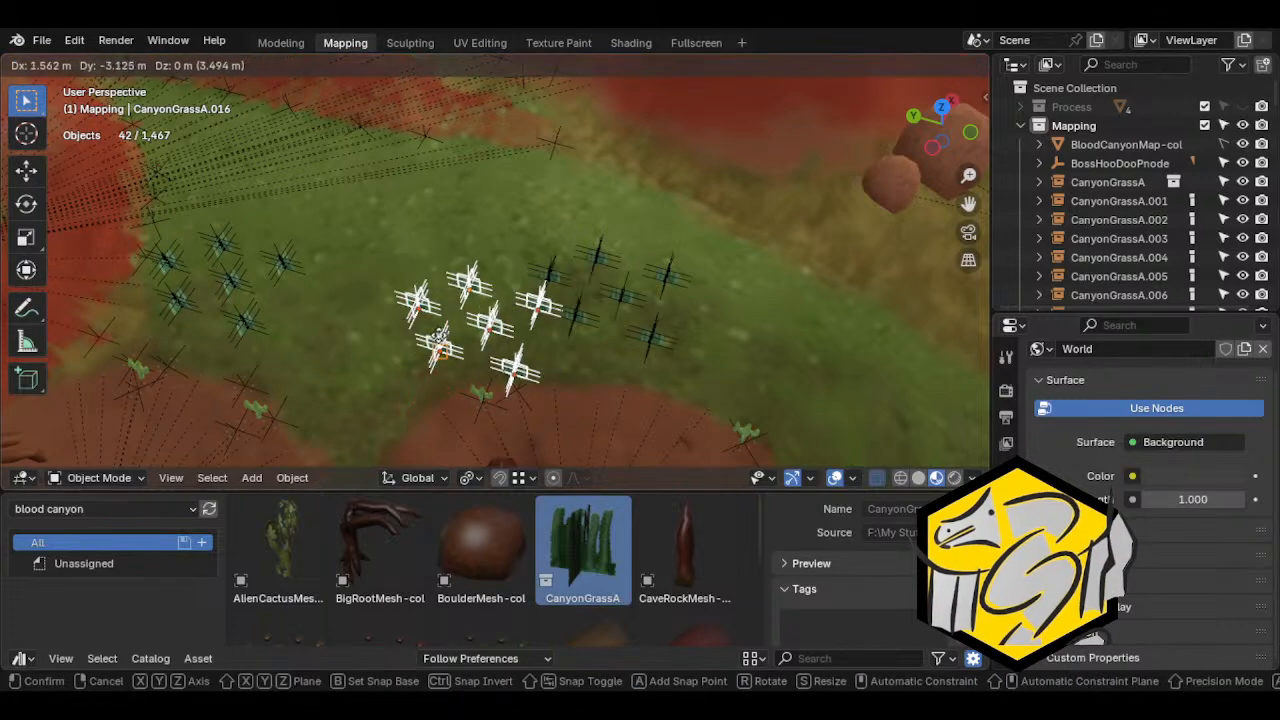
pyautogui.click(381, 330)
# Select the CanyonGrassA.004 and CanyonGrassA.005 clumps and move them out of the original patch toward the craters
pyautogui.moveTo(381, 330); pyautogui.dragTo(475, 177, button='middle')
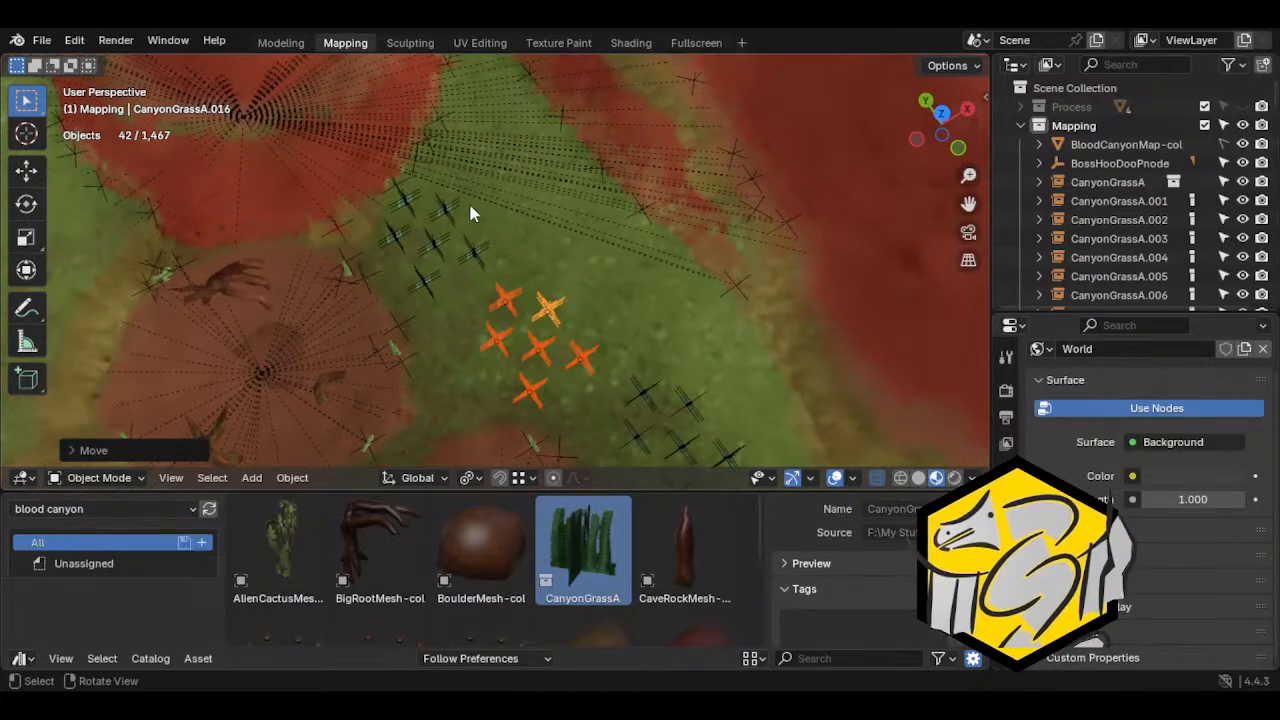
pyautogui.click(448, 208)
pyautogui.scroll(2, 450, 221)
pyautogui.keyDown('shift'); pyautogui.click(458, 245); pyautogui.keyUp('shift')
pyautogui.press('g')
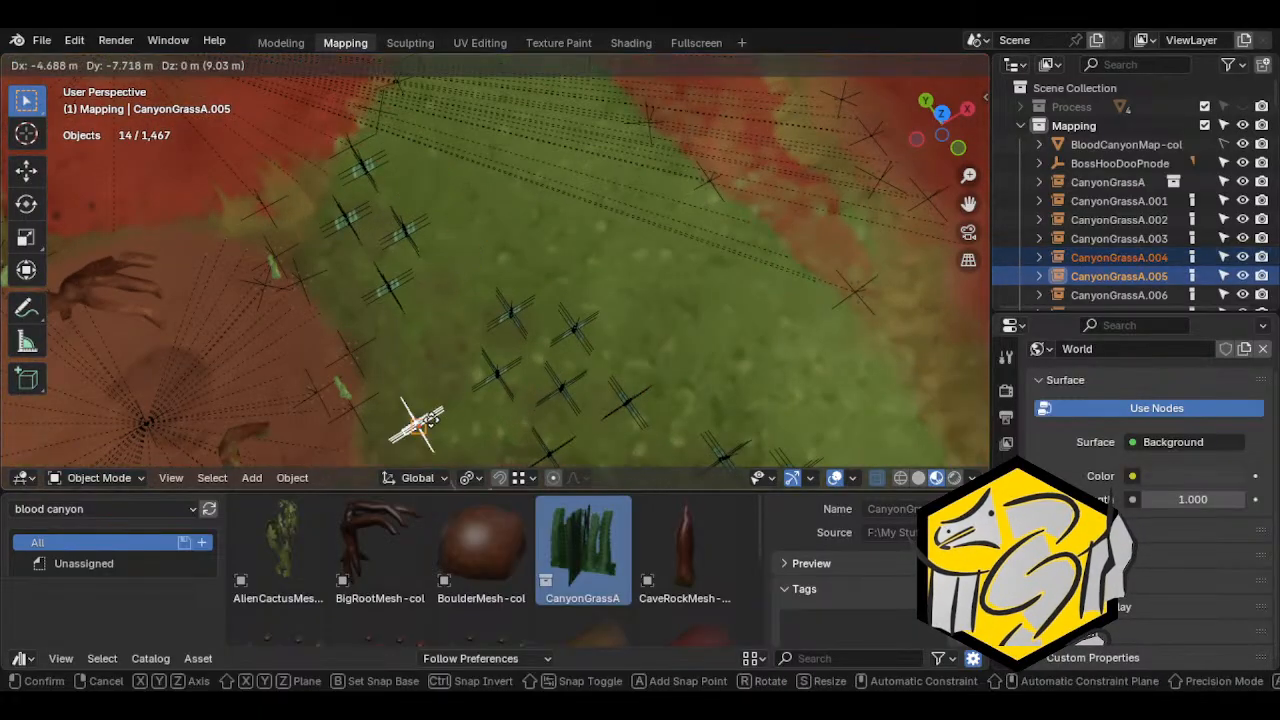
pyautogui.click(416, 380)
# Fine-tune the position of the CanyonGrassA.004 and CanyonGrassA.005 pair beside the middle patch, constraining the last move off the X axis
pyautogui.moveTo(416, 380); pyautogui.dragTo(435, 312, button='middle')
pyautogui.press('g')
pyautogui.click(619, 309)
pyautogui.press('g')
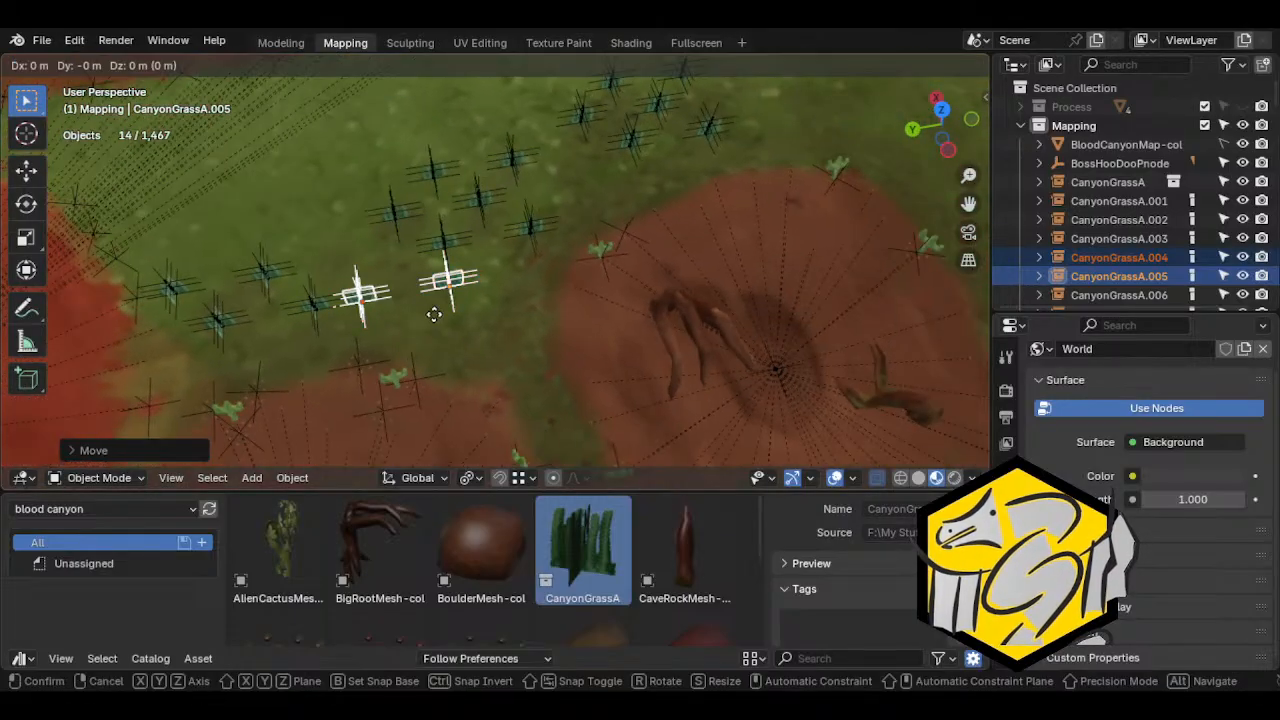
pyautogui.hotkey('shift', 'x')
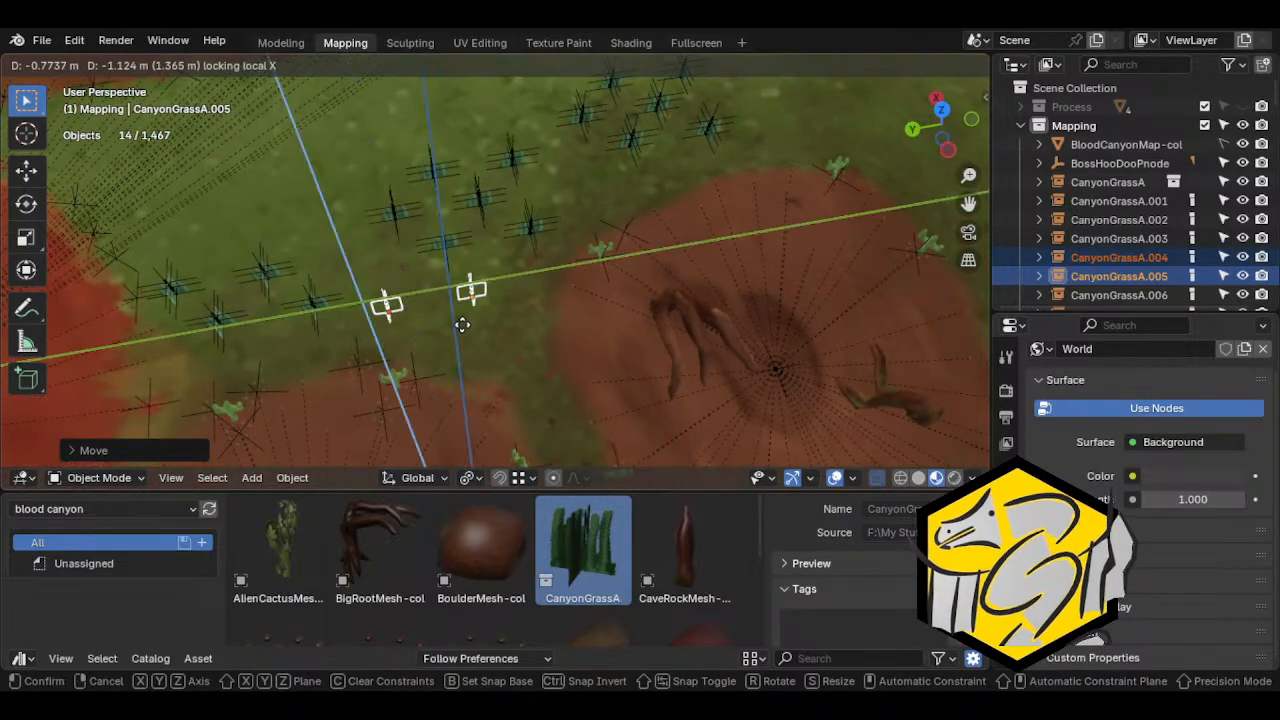
pyautogui.click(520, 353)
# Circle-select the remaining six-clump patch and shift it closer to the crater with the Z axis locked
pyautogui.moveTo(520, 353); pyautogui.dragTo(471, 300, button='middle')
pyautogui.click(448, 268)
pyautogui.press('c')
pyautogui.moveTo(471, 300)
pyautogui.mouseDown()
pyautogui.moveTo(384, 347)
pyautogui.moveTo(423, 234)
pyautogui.mouseUp()
pyautogui.rightClick(487, 315)
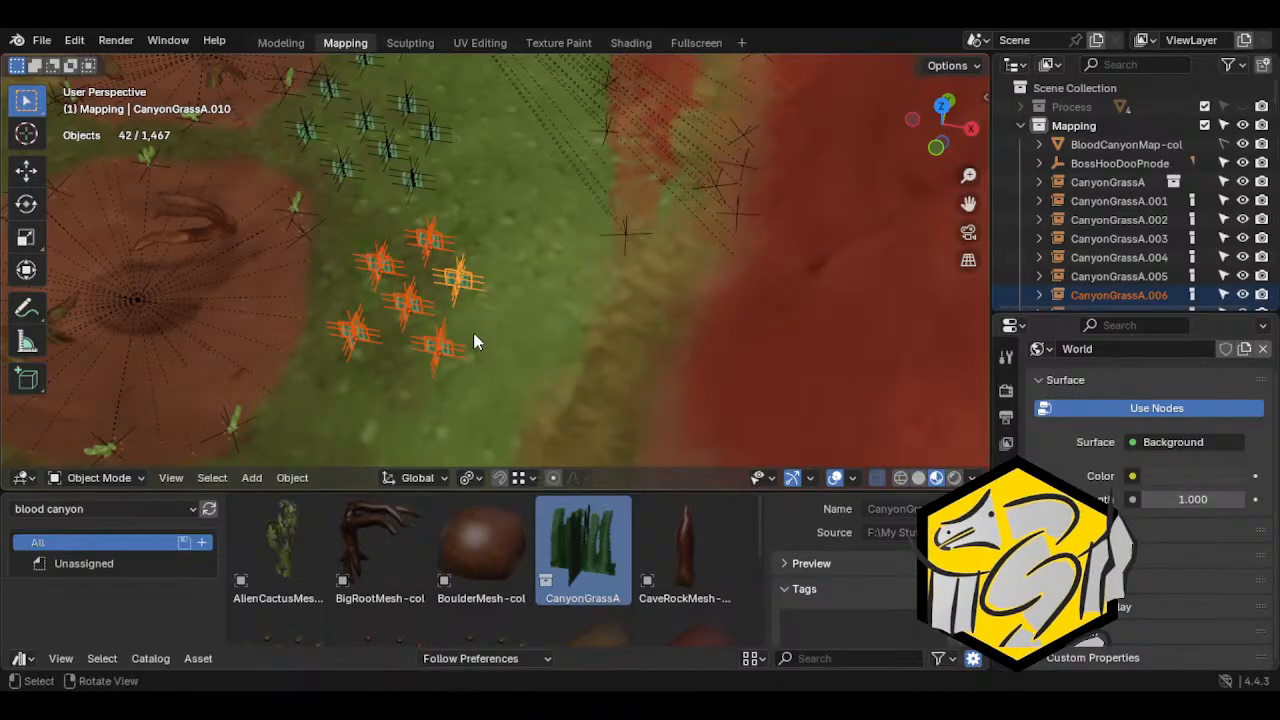
pyautogui.press('g')
pyautogui.hotkey('shift', 'z')
pyautogui.click(446, 335)
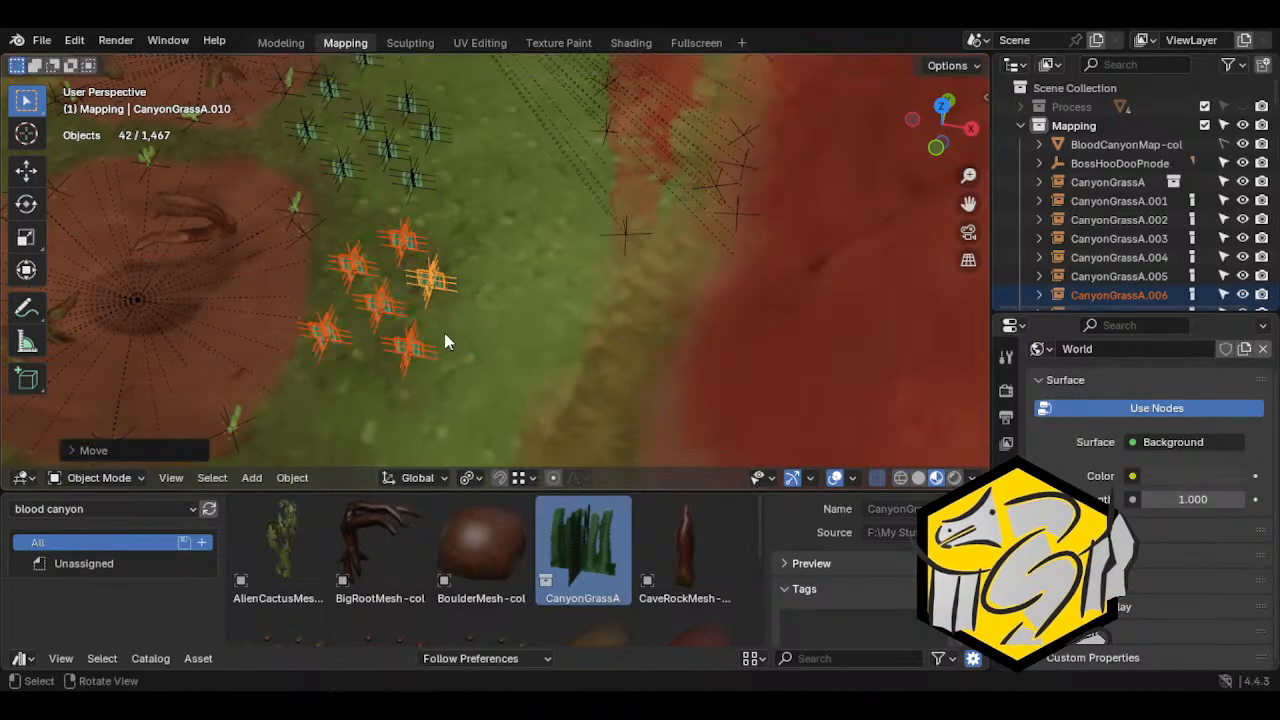
# Try to duplicate the six-clump patch with an unconstrained move, undo it and restore the patch's last position
pyautogui.hotkey('shift', 'd')
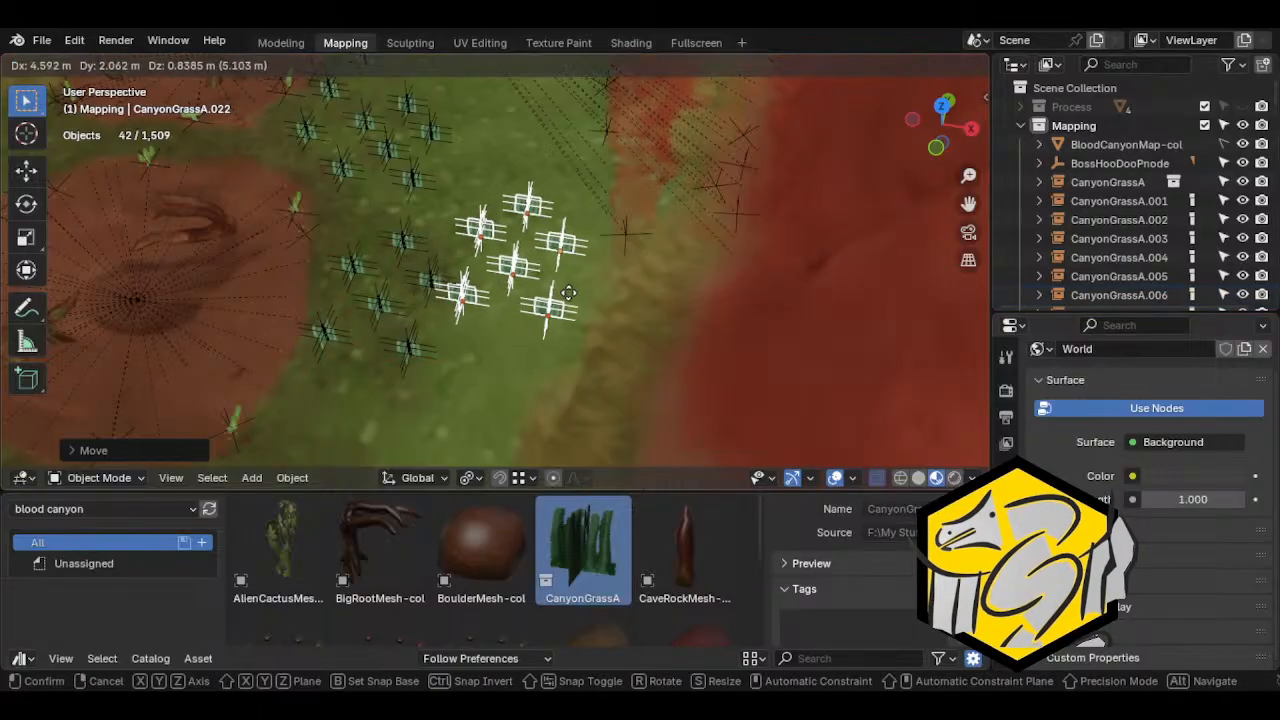
pyautogui.click(585, 298)
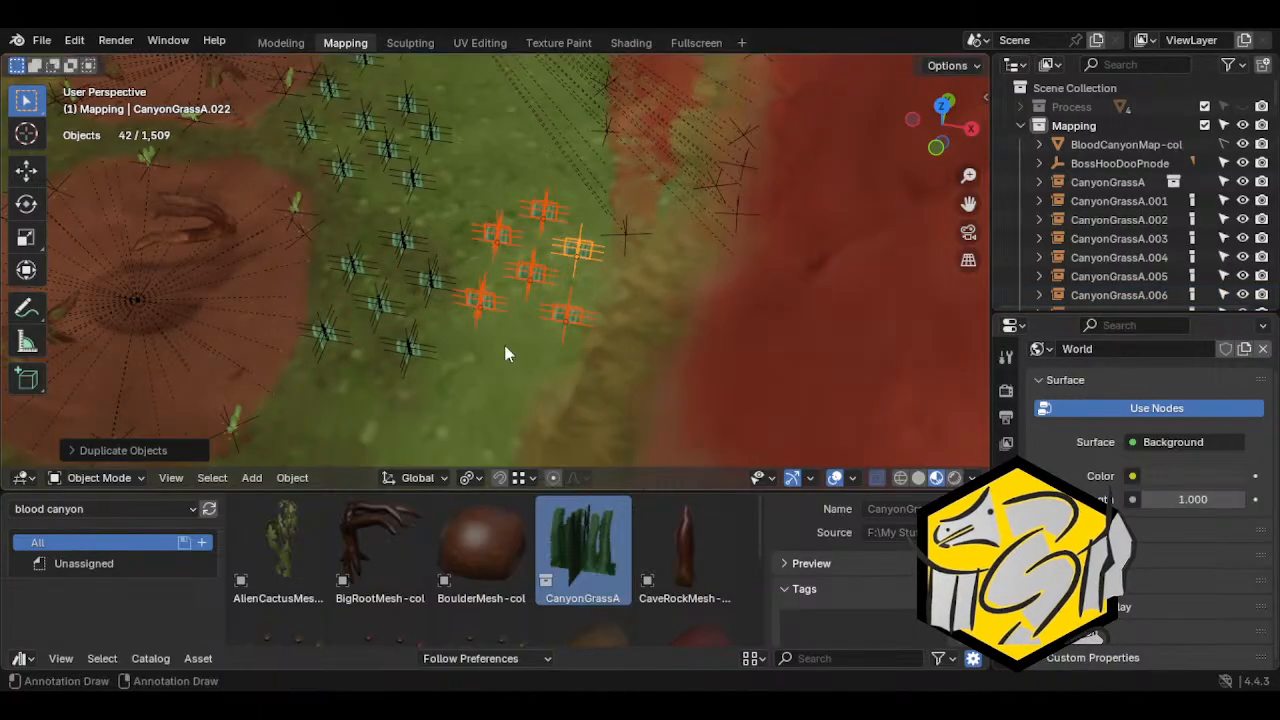
pyautogui.hotkey('ctrl', 'z')
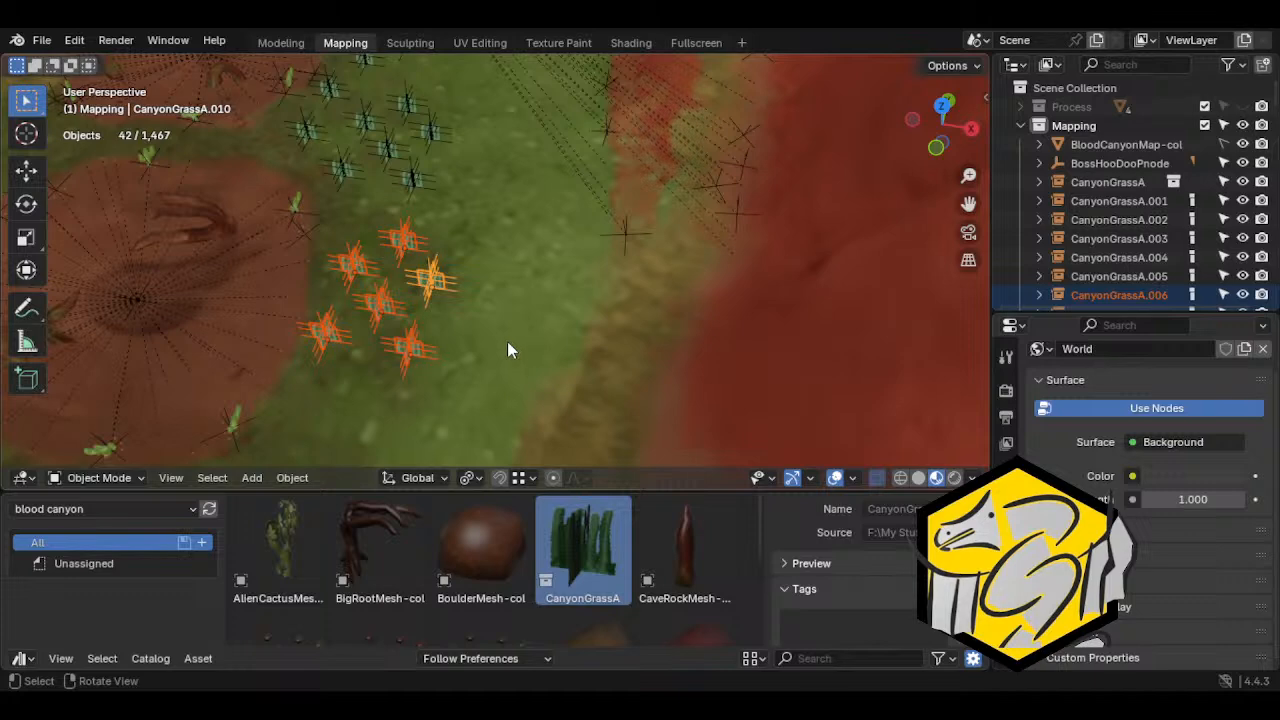
pyautogui.hotkey('ctrl', 'z')
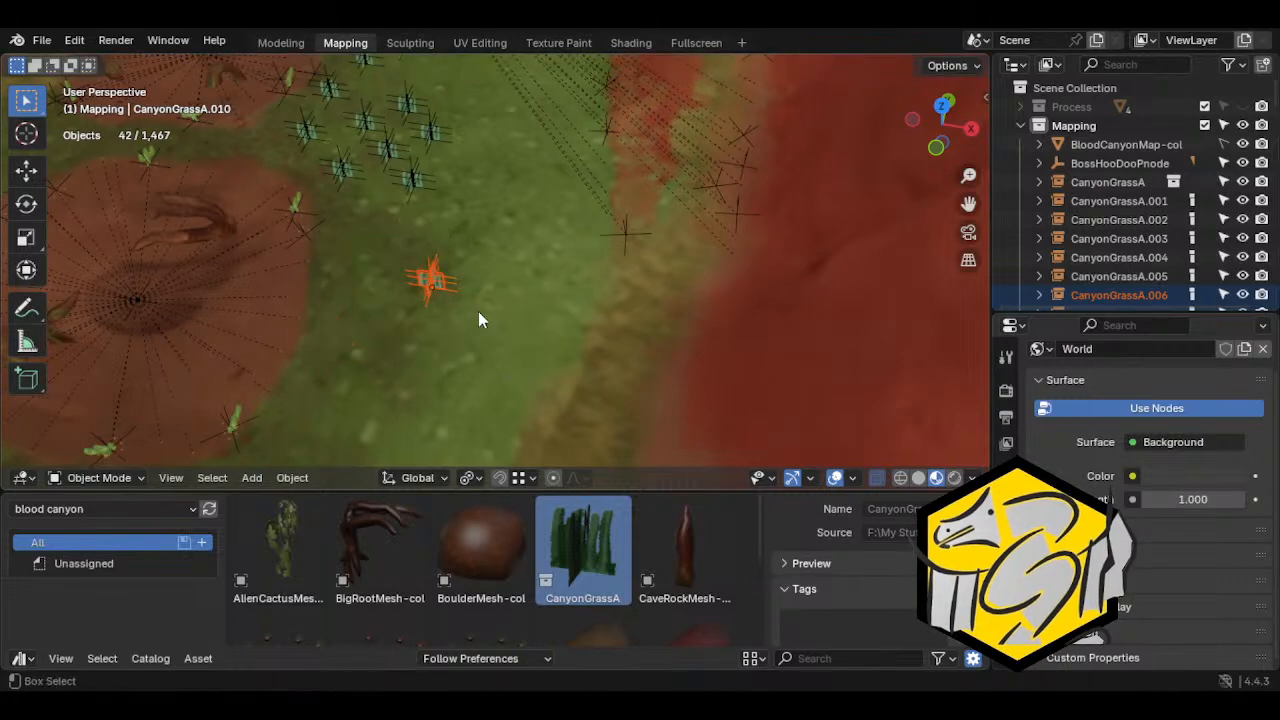
pyautogui.hotkey('ctrl', 'shift', 'z')
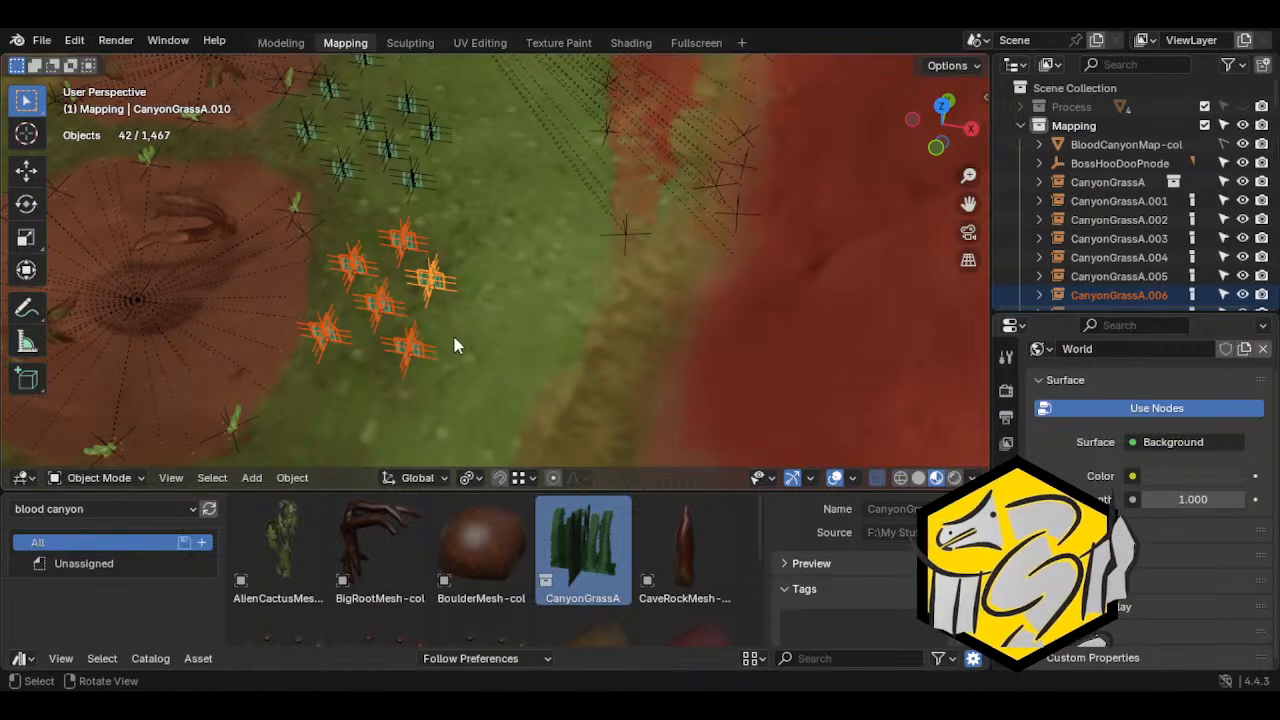
# Duplicate the six-clump patch with the Z axis locked and place the copy beside it toward the grass strip's outer edge
pyautogui.hotkey('shift', 'd')
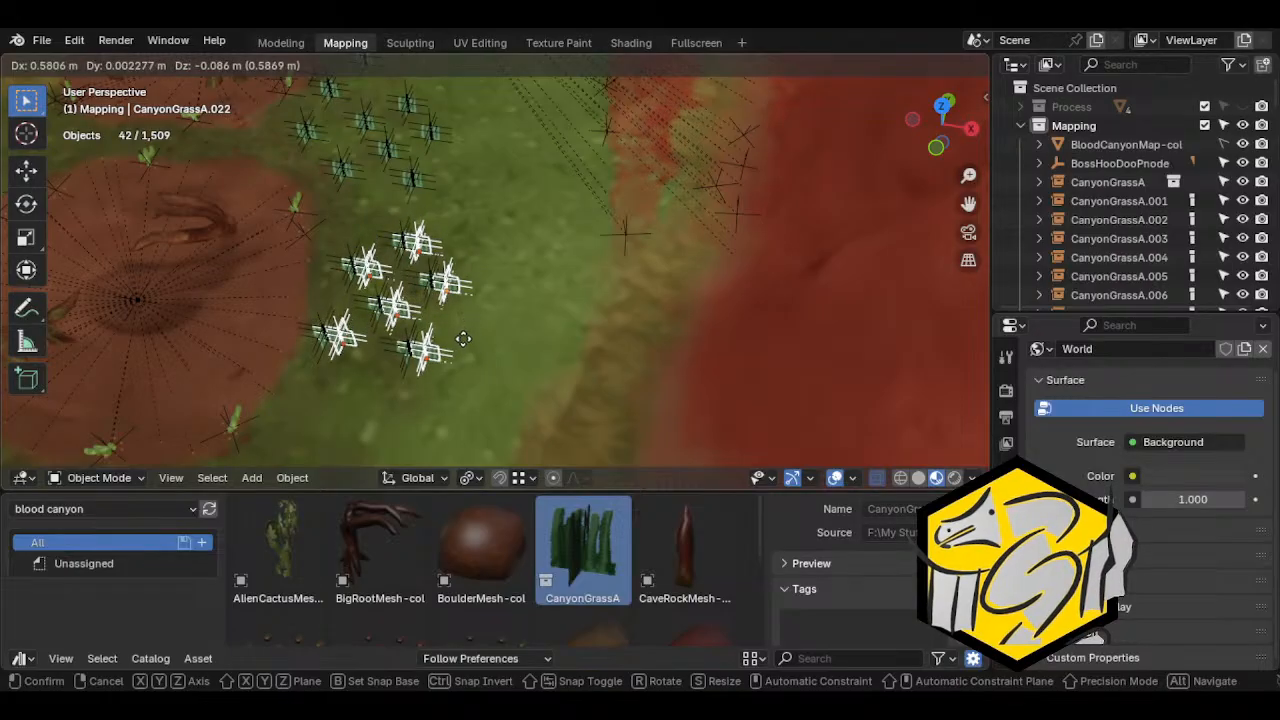
pyautogui.hotkey('shift', 'z')
pyautogui.click(601, 316)
pyautogui.moveTo(601, 316); pyautogui.dragTo(328, 272, button='middle')
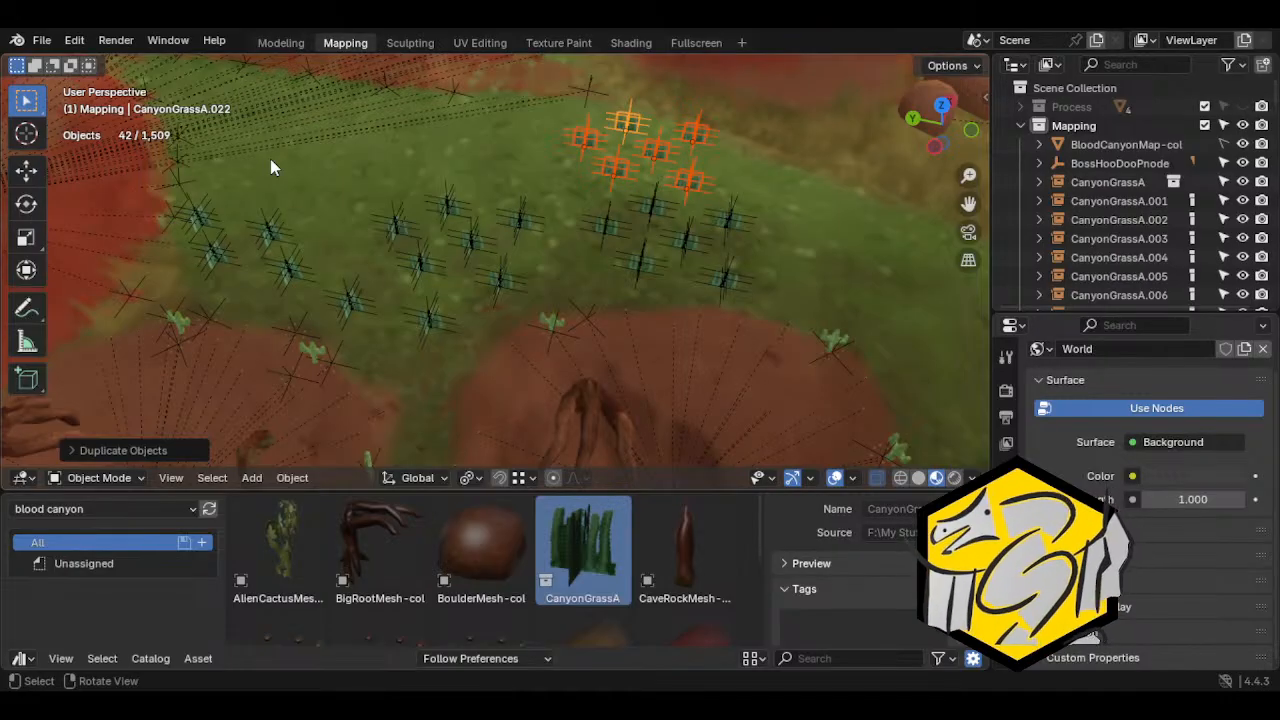
# Duplicate the Crater1Pnode empty and place the copy on the grass behind the clumps
pyautogui.moveTo(346, 189); pyautogui.dragTo(551, 265, button='middle')
pyautogui.click(630, 218)
pyautogui.hotkey('shift', 'd')
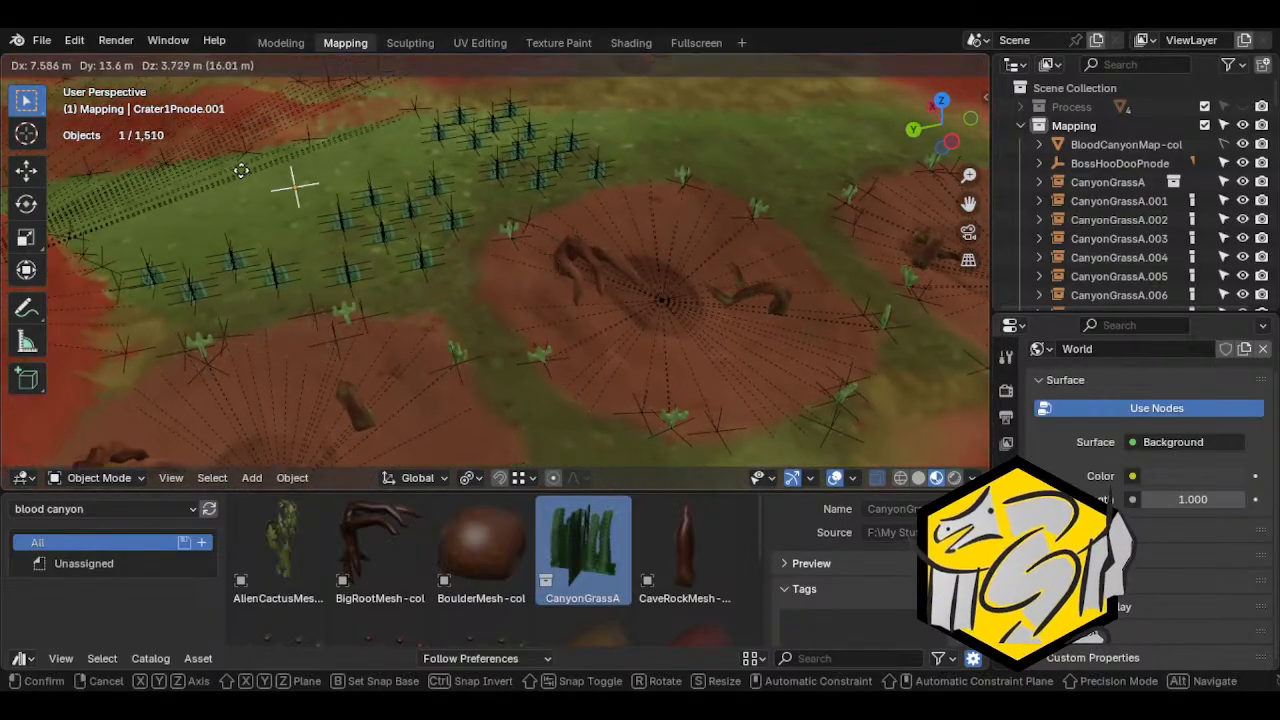
pyautogui.click(290, 184)
# Move the duplicated crater empty away from the crater area toward the grass patches
pyautogui.moveTo(290, 185); pyautogui.dragTo(537, 325, button='middle')
pyautogui.press('g')
pyautogui.click(640, 277)
pyautogui.moveTo(640, 277); pyautogui.dragTo(357, 320, button='middle')
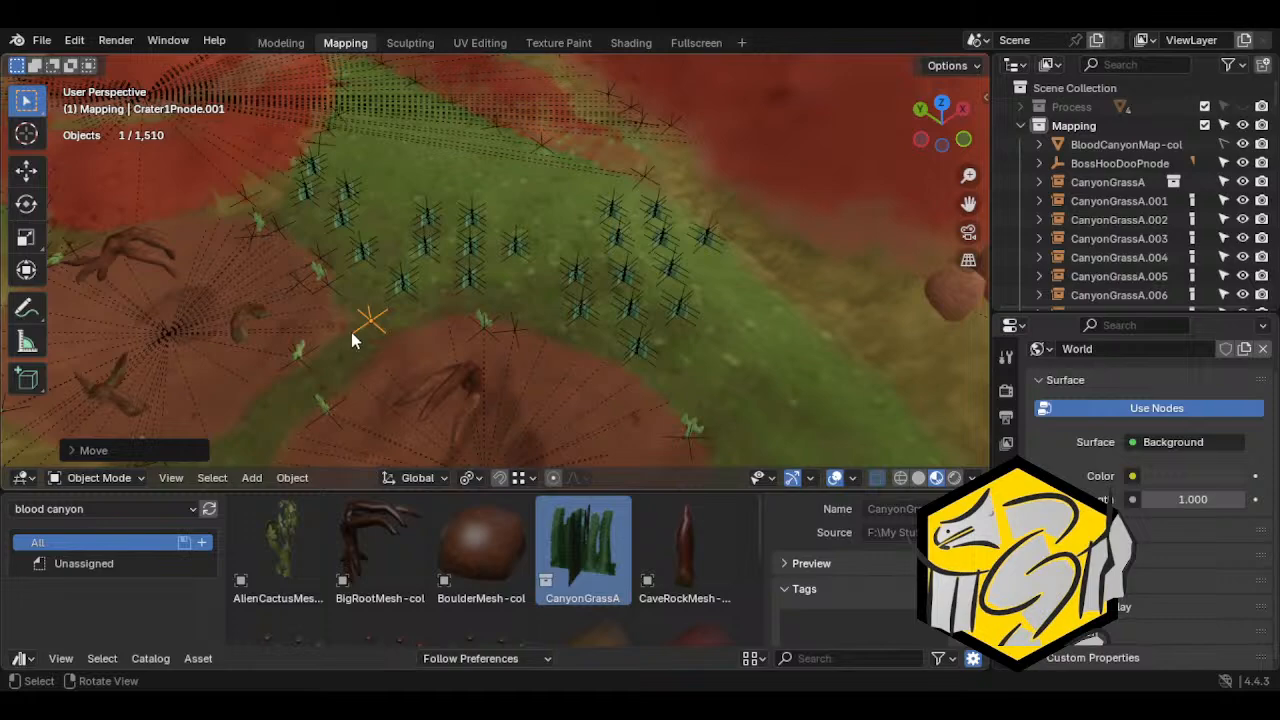
pyautogui.press('g')
pyautogui.click(517, 285)
# Adjust the duplicated empty's height along the Z axis and move it over the grass
pyautogui.moveTo(531, 308); pyautogui.dragTo(500, 306, button='middle')
pyautogui.press('g')
pyautogui.press('z')
pyautogui.click(537, 186)
pyautogui.moveTo(540, 192); pyautogui.dragTo(717, 154, button='middle')
pyautogui.press('g')
pyautogui.click(526, 198)
# Position the duplicated empty on the grass between the two craters at about X 17.19 m, Y -1.56 m, Z 0 m
pyautogui.moveTo(520, 215); pyautogui.dragTo(458, 277, button='middle')
pyautogui.press('g')
pyautogui.click(558, 258)
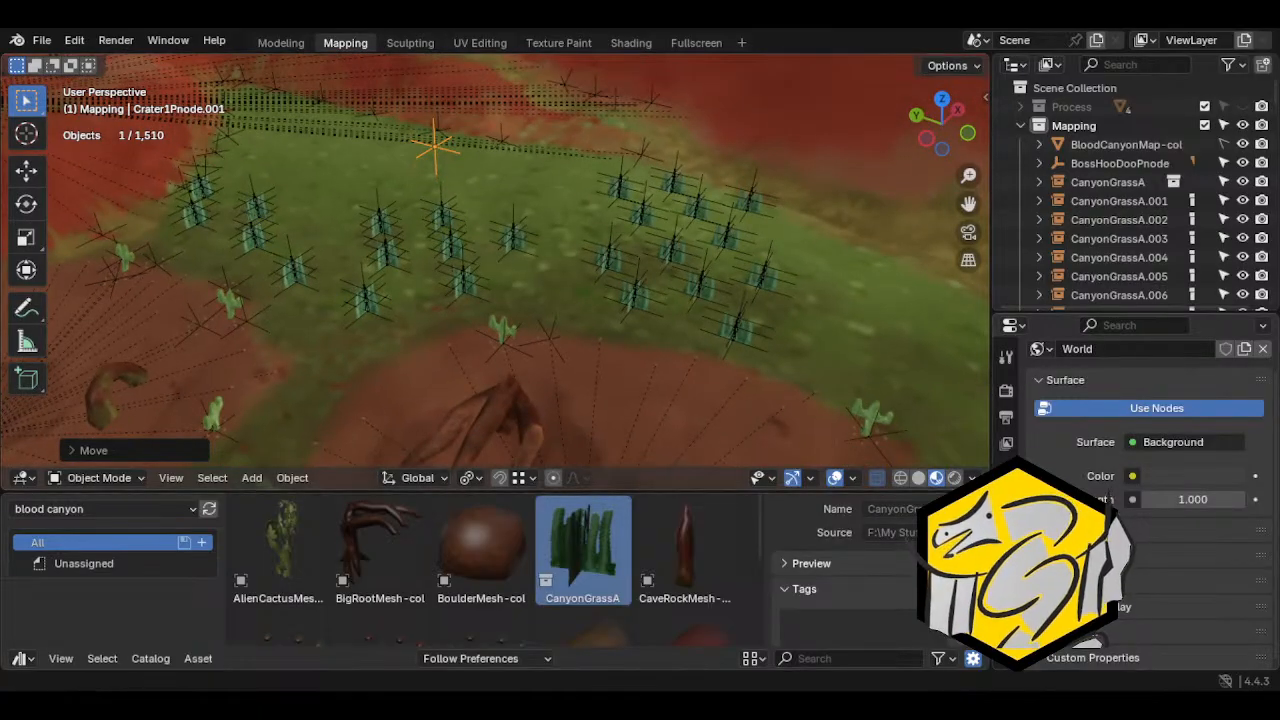
pyautogui.moveTo(507, 272); pyautogui.dragTo(548, 334, button='middle')
pyautogui.moveTo(369, 363); pyautogui.dragTo(686, 354, button='middle')
pyautogui.keyDown('shift'); pyautogui.moveTo(585, 258); pyautogui.dragTo(566, 322, button='middle'); pyautogui.keyUp('shift')
# Rename the duplicated crater empty as GrassClusterAPNode in its object properties
pyautogui.click(1006, 563)
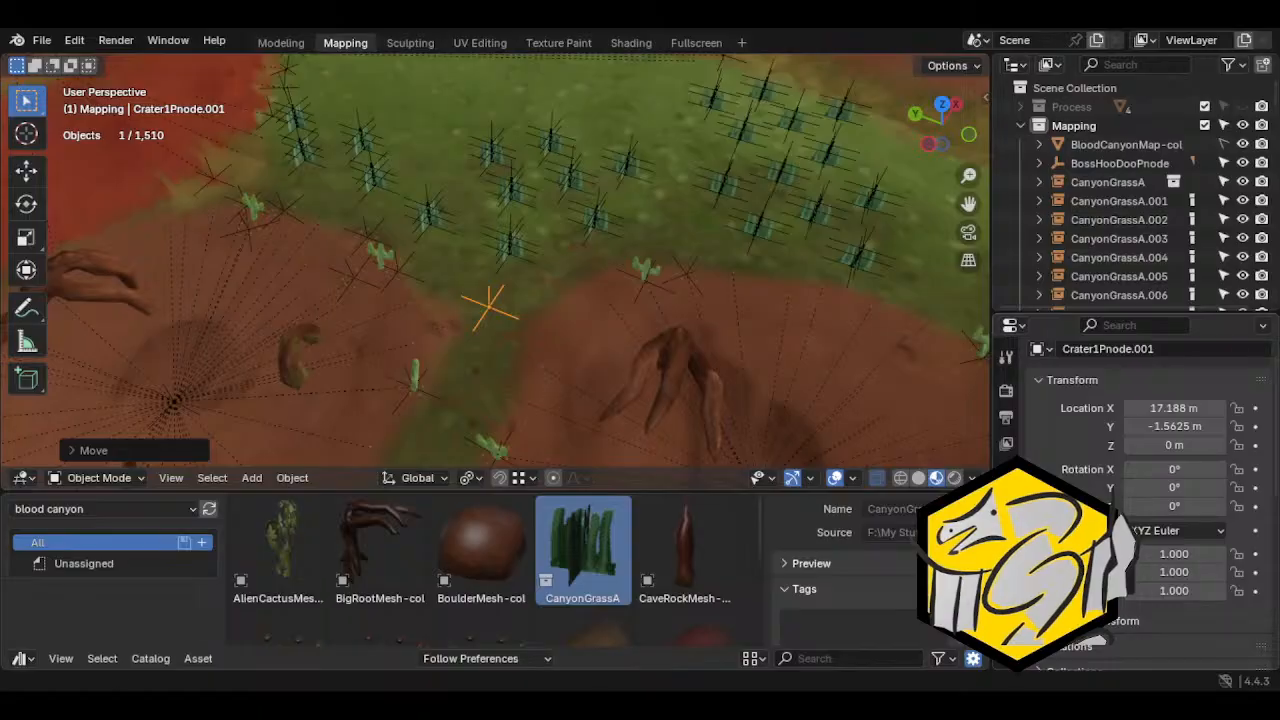
pyautogui.click(1170, 355)
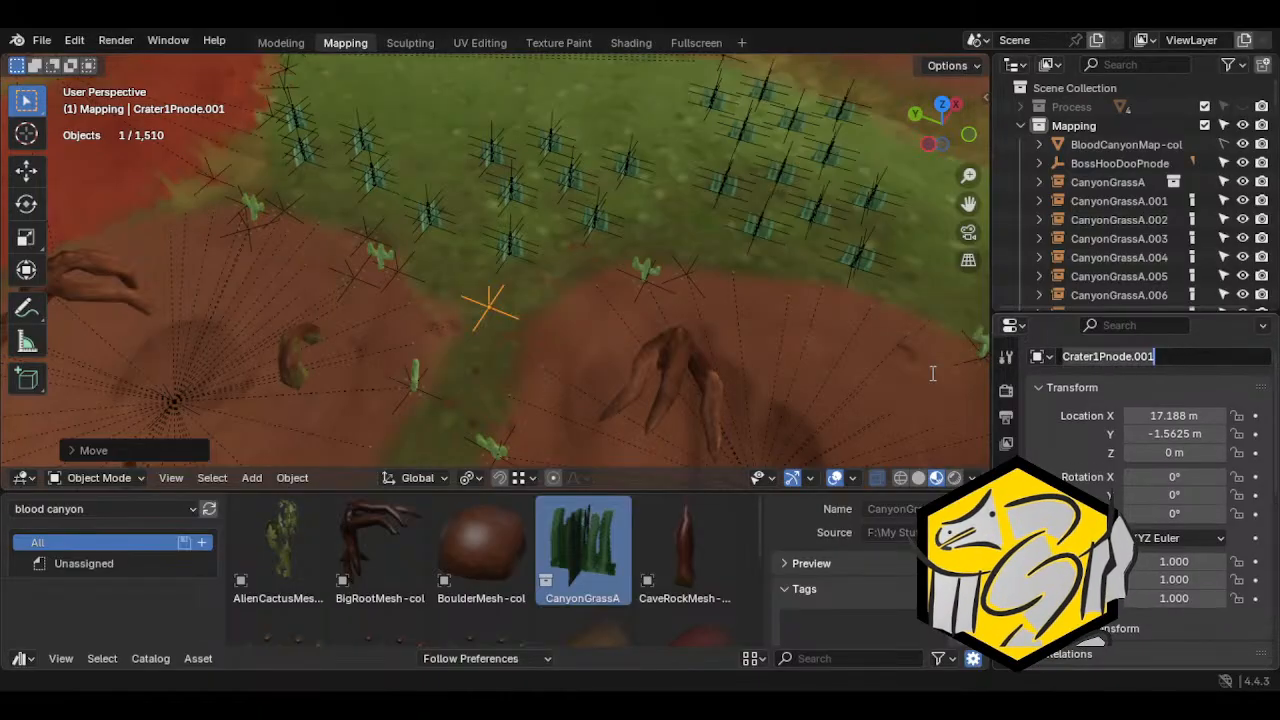
pyautogui.write('Grass')
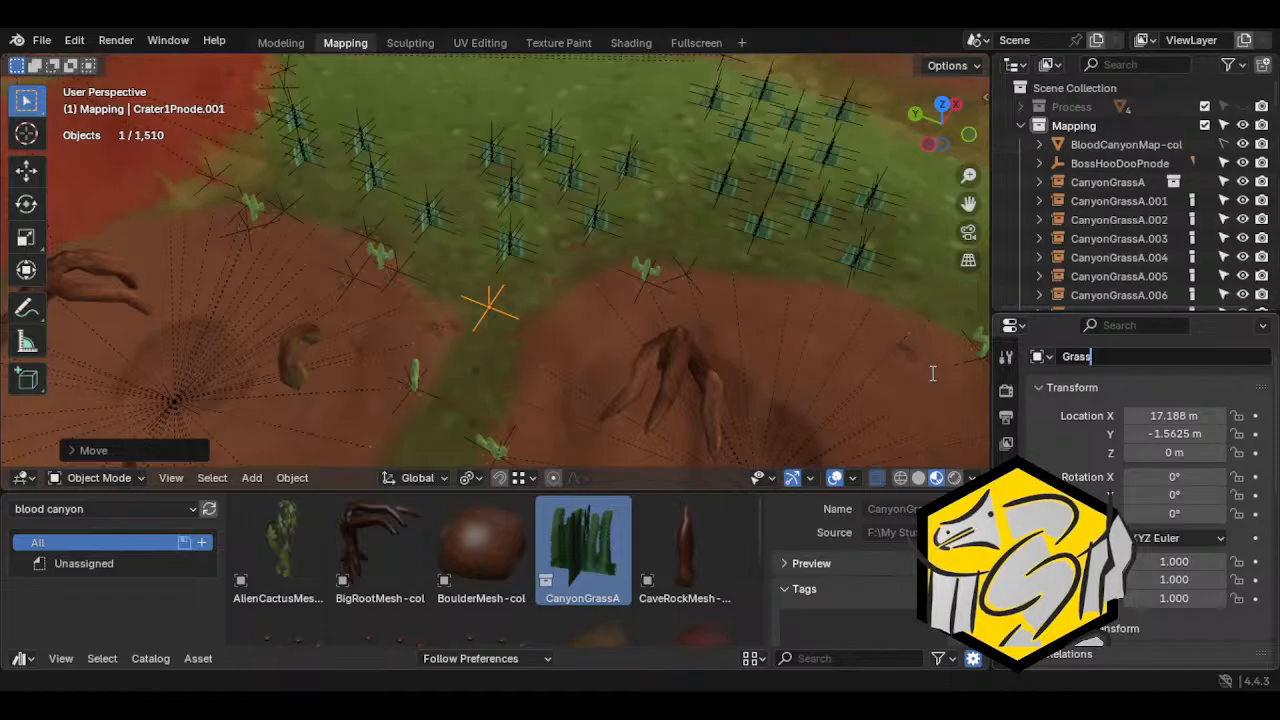
pyautogui.write('ClusterAPnod')
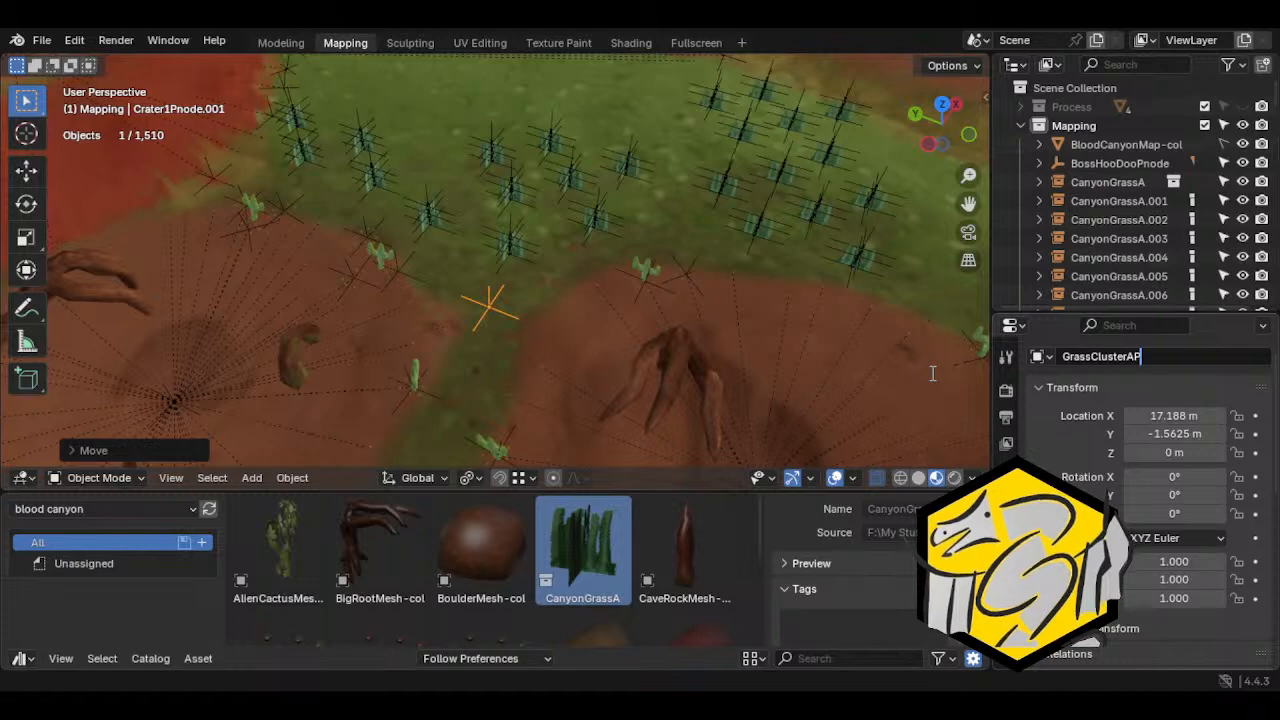
pyautogui.press('BackSpace')
pyautogui.press('BackSpace')
pyautogui.press('BackSpace')
pyautogui.write('Node')
pyautogui.press('Return')
# Check the naming of the Crater1Pnode empty and rename the grass empty to match as GrassClusterAPnode
pyautogui.moveTo(290, 318); pyautogui.dragTo(445, 312, button='middle')
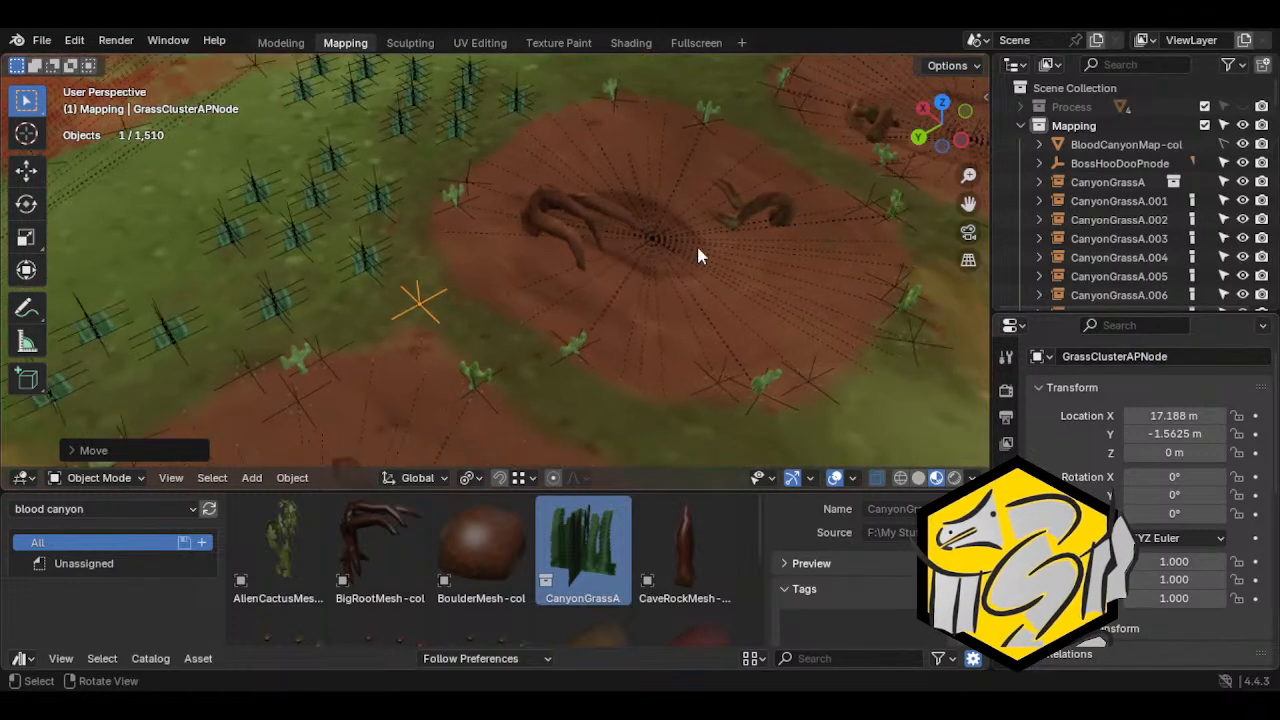
pyautogui.click(664, 232)
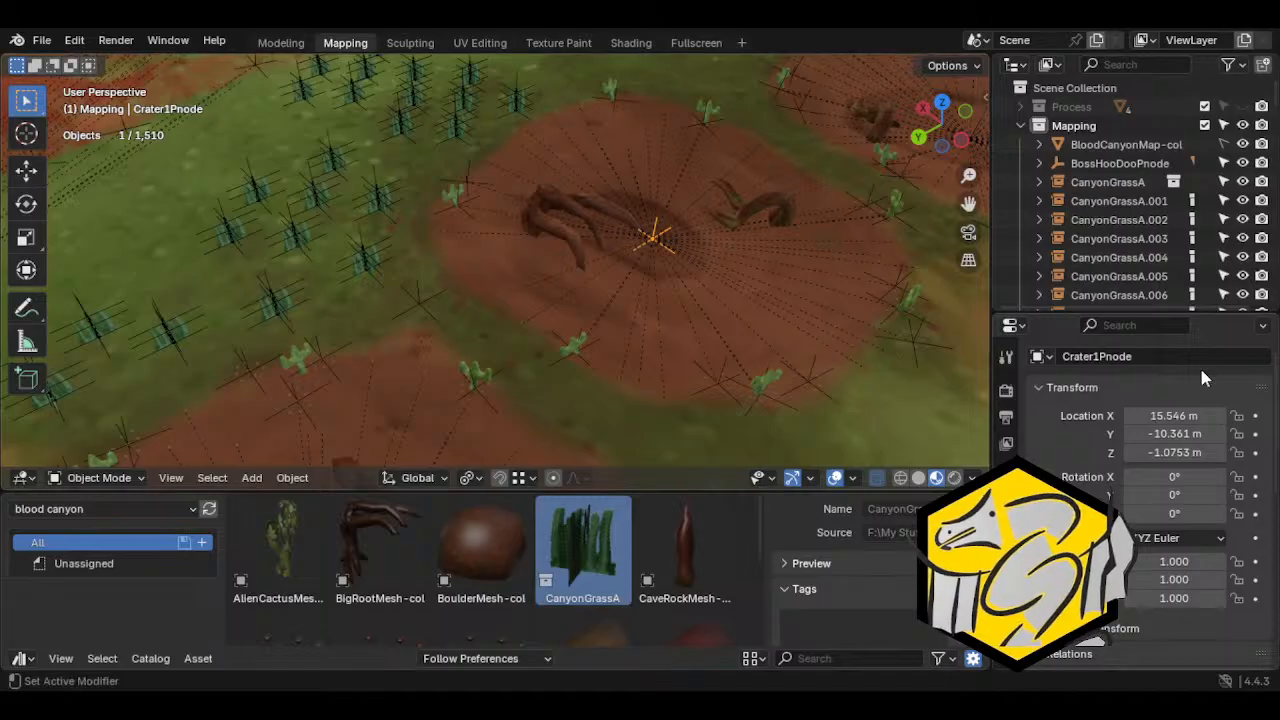
pyautogui.click(415, 305)
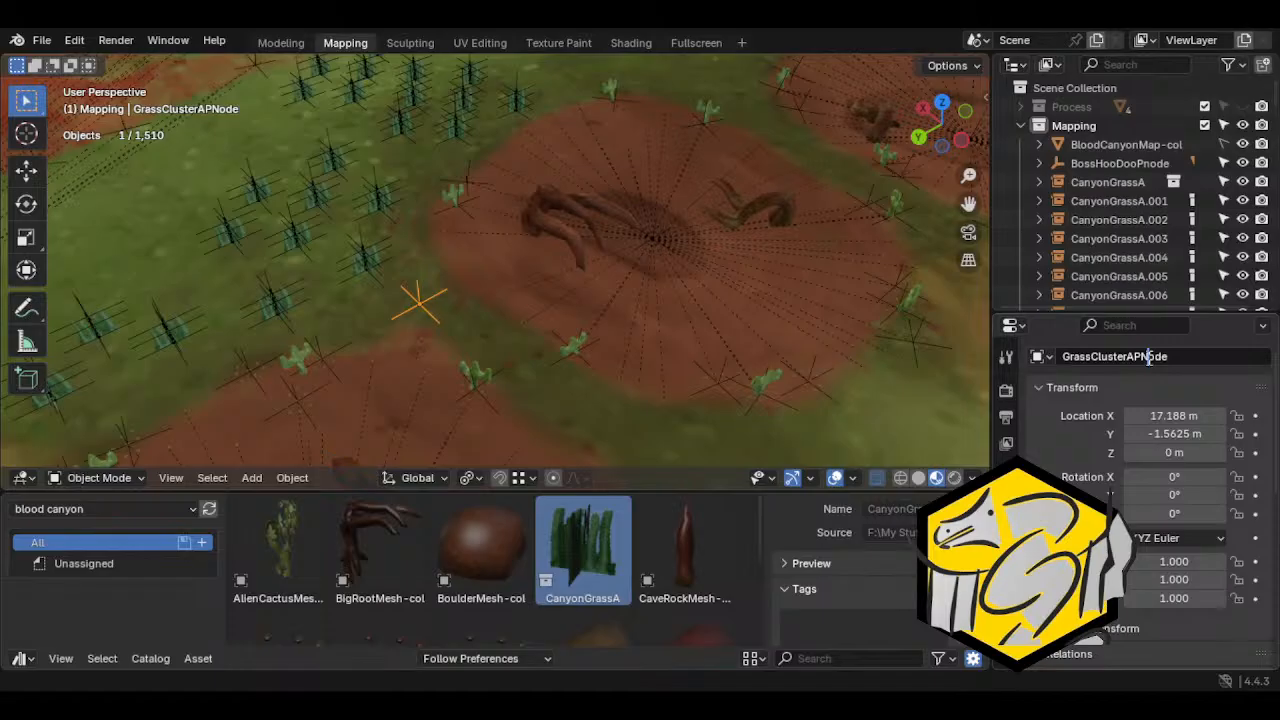
pyautogui.press('BackSpace')
pyautogui.write('n')
pyautogui.press('Return')
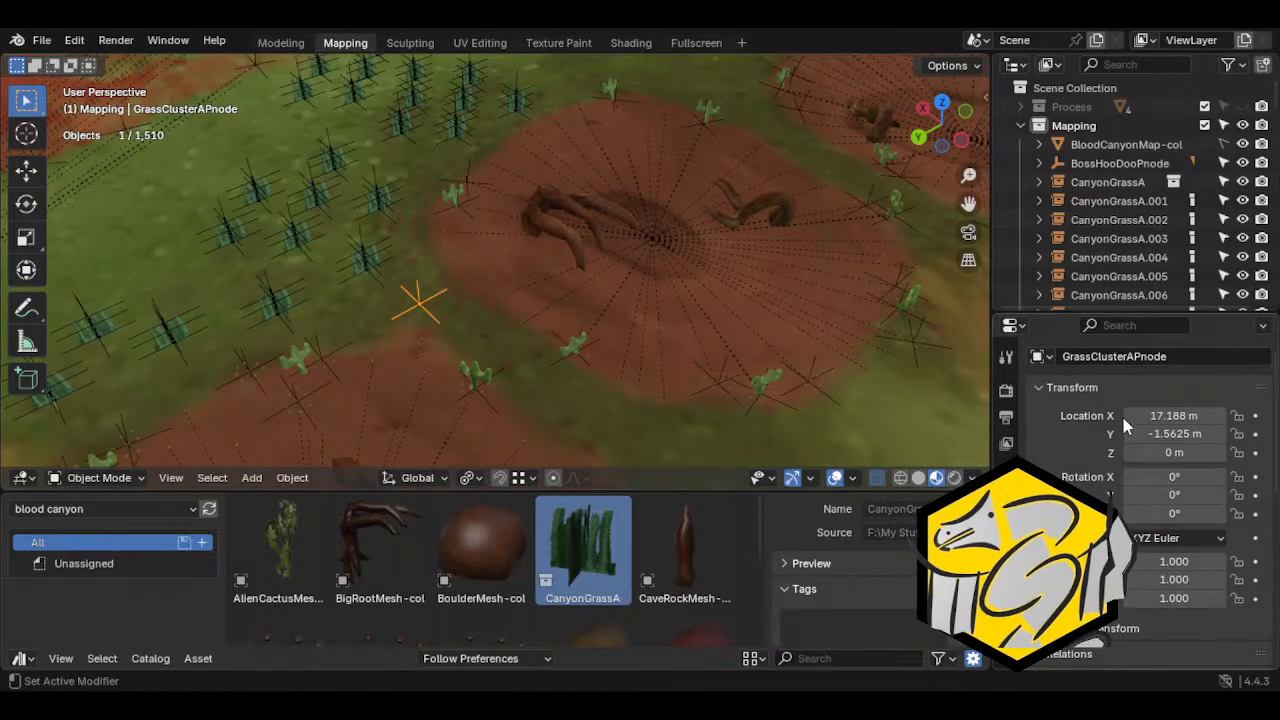
# Select all the CanyonGrassA clumps with GrassClusterAPnode as the active object and parent them to it as Object
pyautogui.moveTo(594, 366); pyautogui.dragTo(467, 345, button='middle')
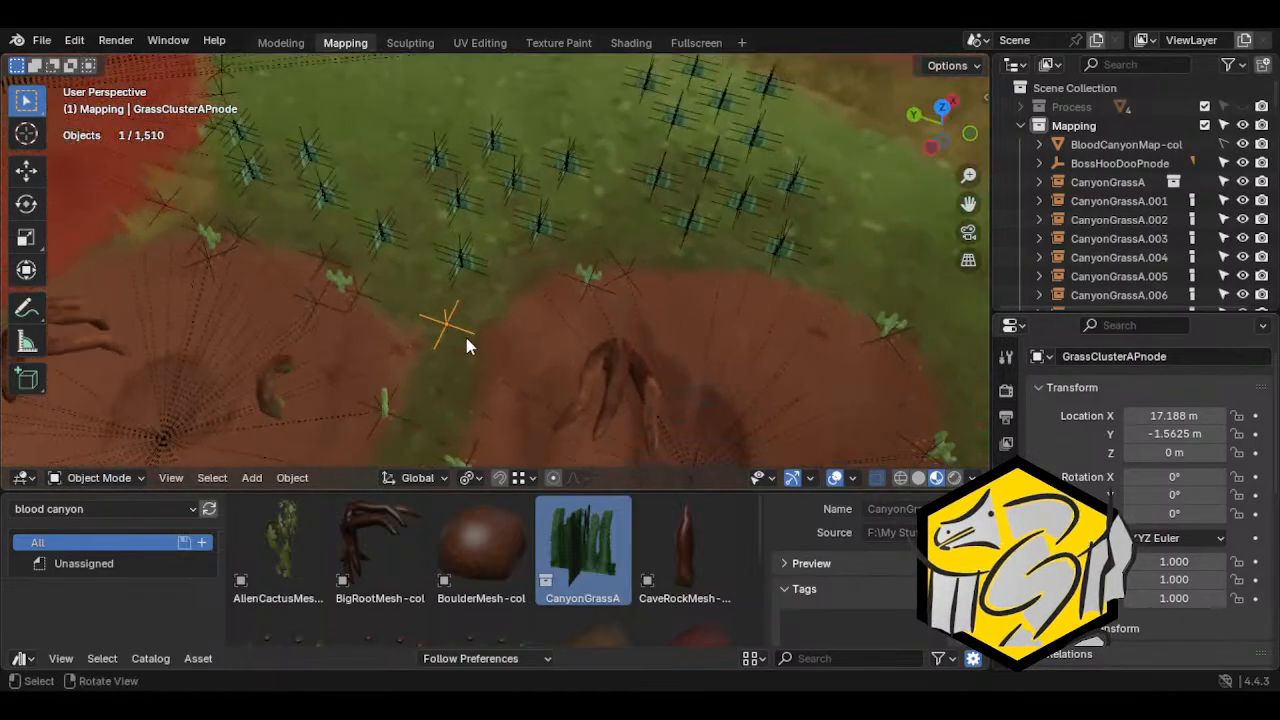
pyautogui.press('c')
pyautogui.moveTo(400, 235)
pyautogui.mouseDown()
pyautogui.moveTo(260, 145)
pyautogui.moveTo(268, 183)
pyautogui.moveTo(477, 248)
pyautogui.moveTo(523, 143)
pyautogui.moveTo(634, 171)
pyautogui.moveTo(757, 134)
pyautogui.moveTo(657, 86)
pyautogui.moveTo(650, 160)
pyautogui.mouseUp()
pyautogui.moveTo(650, 160)
pyautogui.mouseDown(button='middle')
pyautogui.moveTo(617, 238)
pyautogui.moveTo(608, 191)
pyautogui.mouseUp(button='middle')
pyautogui.click(292, 477)
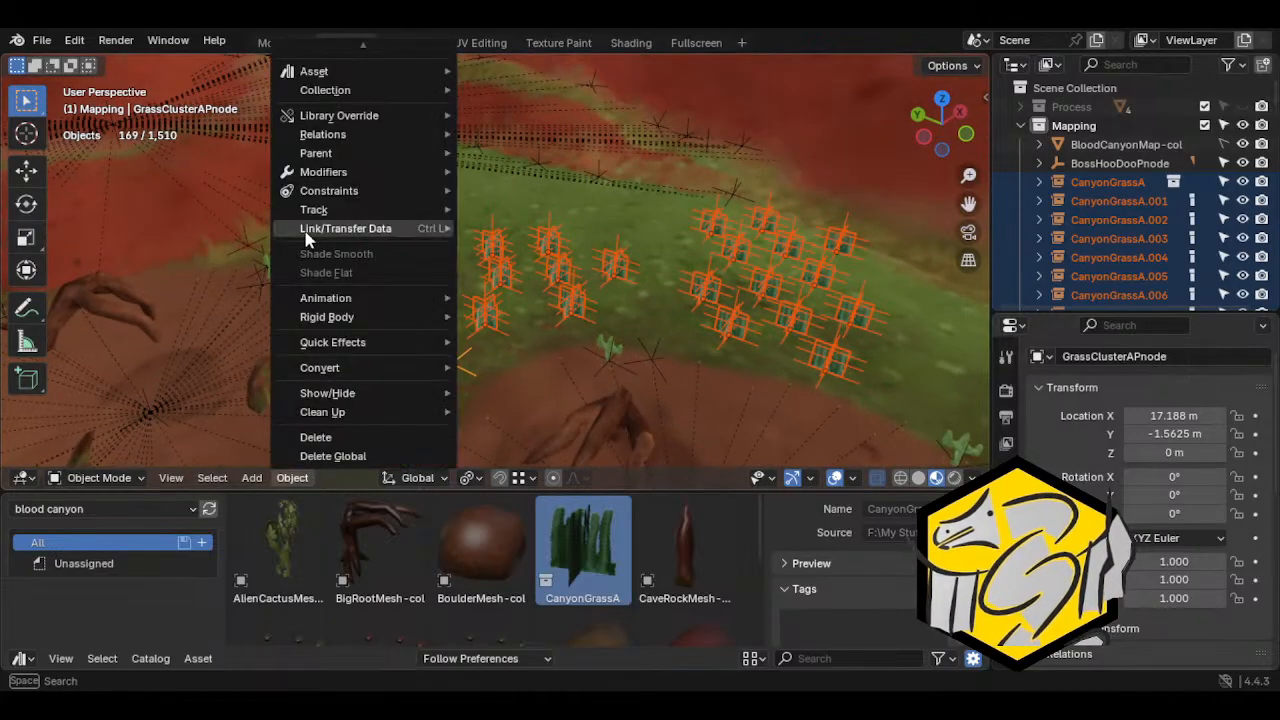
pyautogui.moveTo(355, 158)
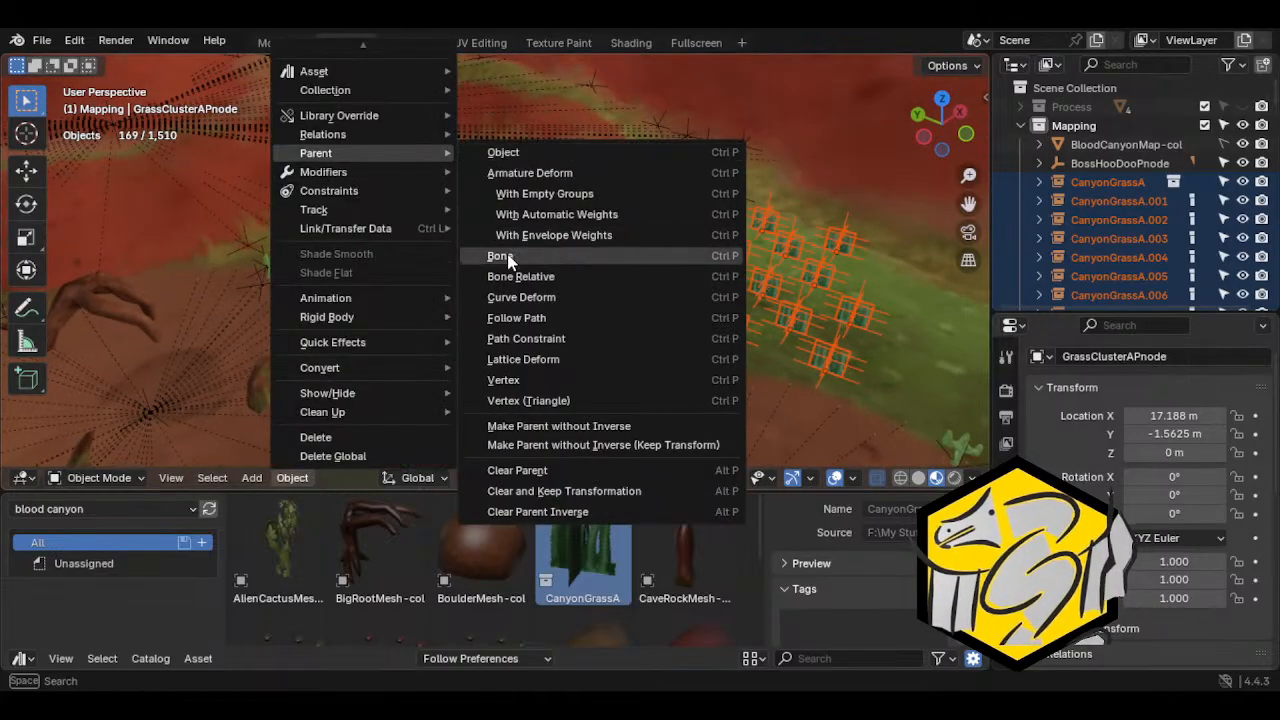
pyautogui.click(497, 152)
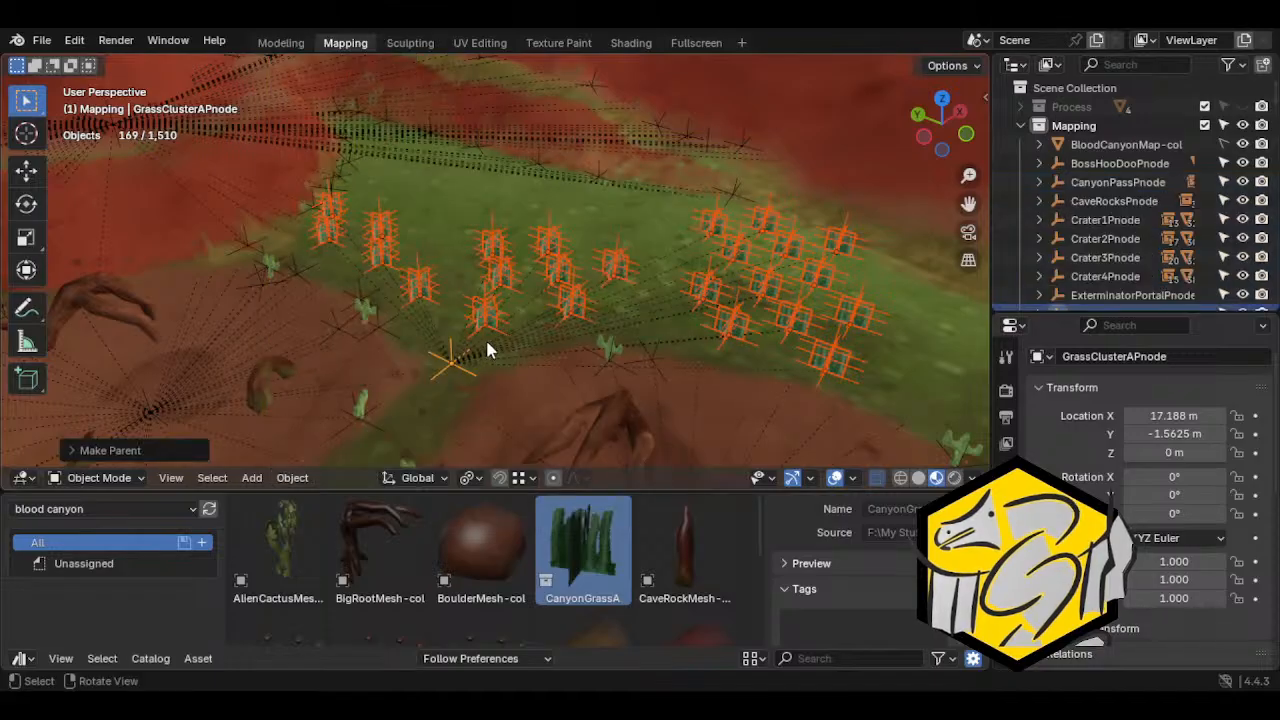
# Select only the GrassClusterAPnode empty and try moving it to test the grass parenting
pyautogui.click(456, 356)
pyautogui.moveTo(469, 364); pyautogui.dragTo(440, 362, button='middle')
pyautogui.press('g')
pyautogui.rightClick(518, 374)
pyautogui.scroll(-2, 437, 362)
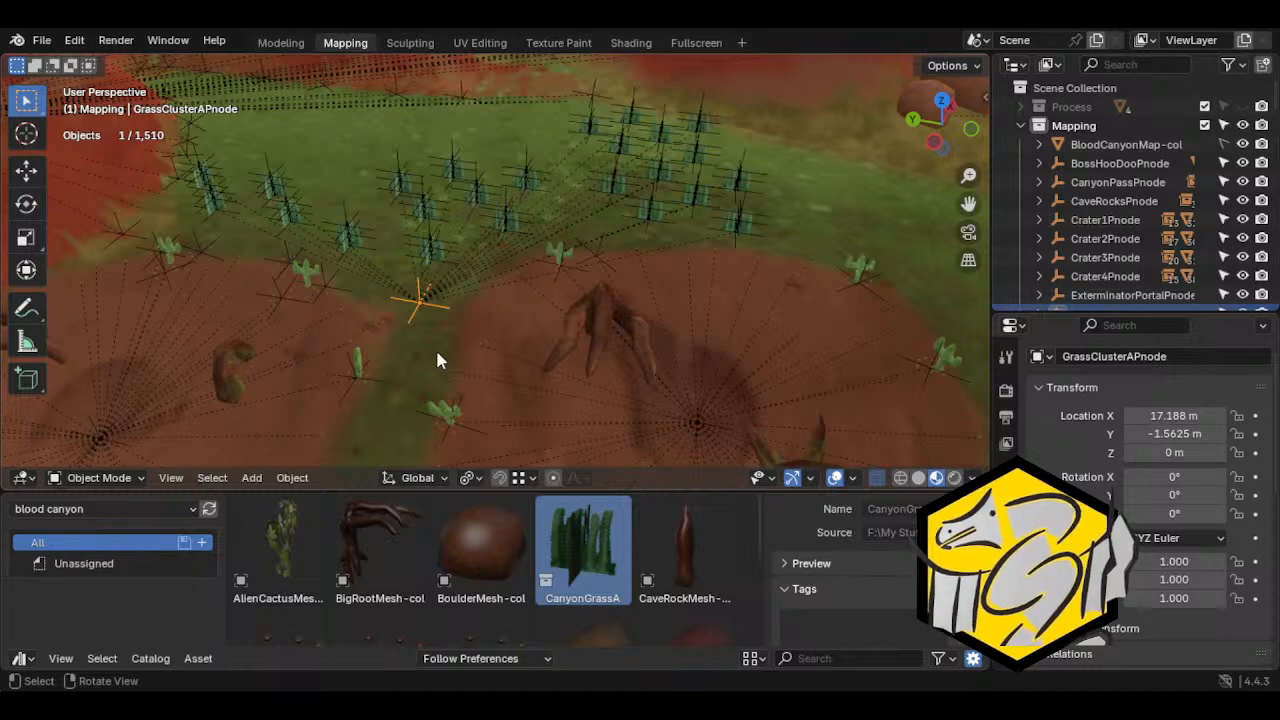
# Save the Blood Canyon.blend file
pyautogui.moveTo(444, 361); pyautogui.dragTo(646, 342, button='middle')
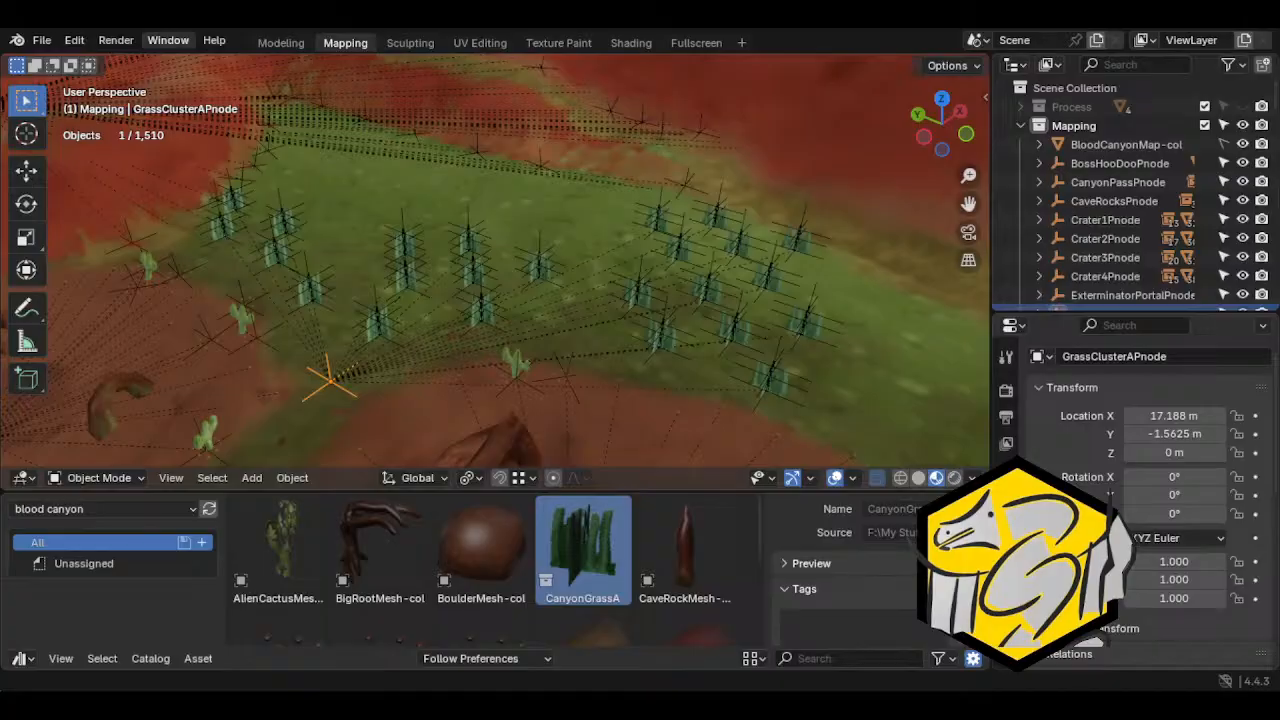
pyautogui.click(42, 41)
pyautogui.click(68, 163)
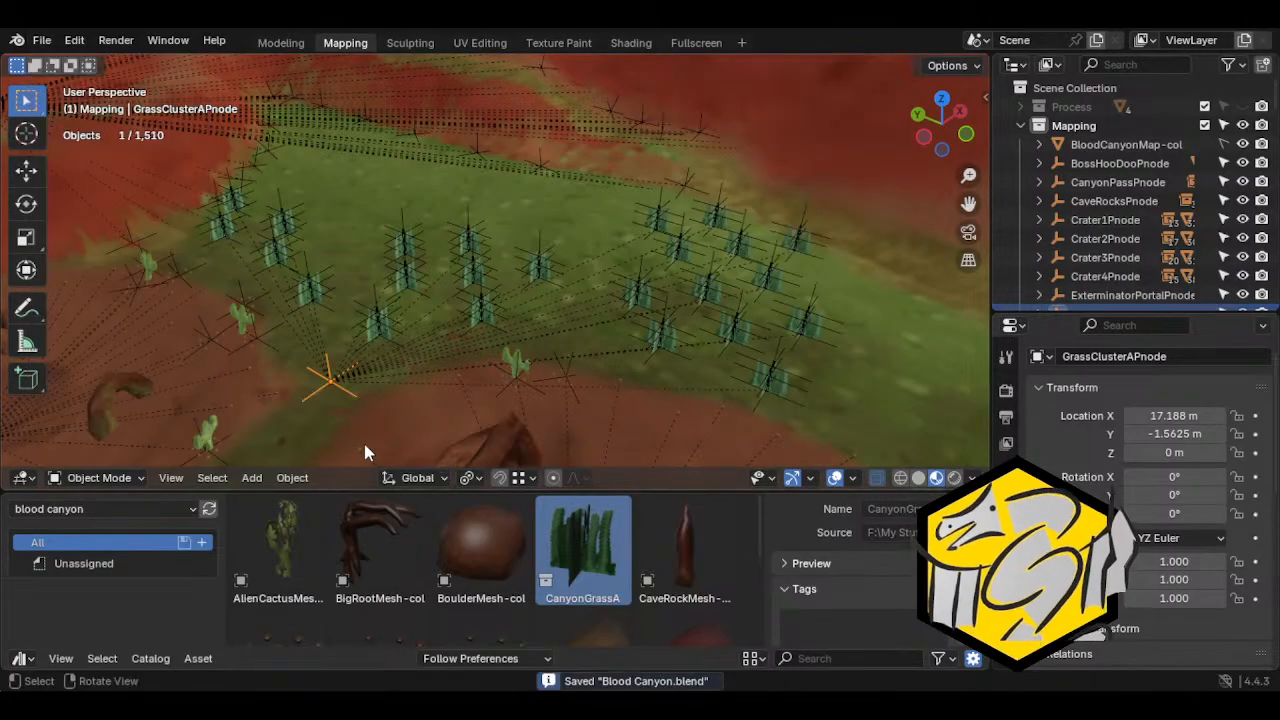